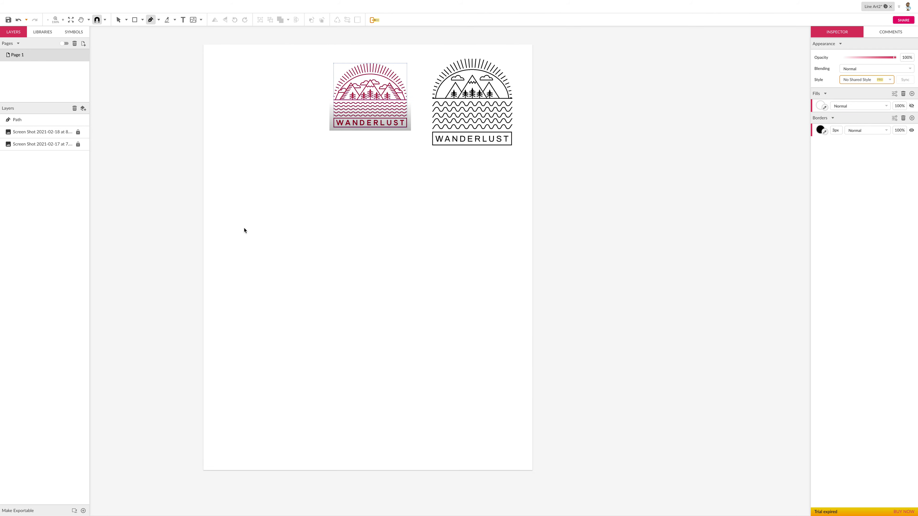
Step: Draw an open zigzag path with the Pen tool across the blank page below the logos, about 4.55 in wide and 0.2 in high
left_click(256, 237)
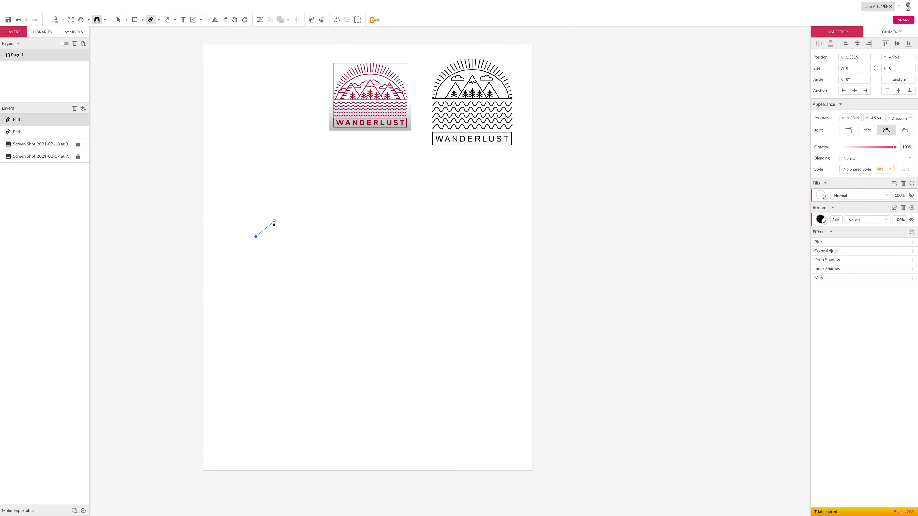
left_click(262, 231)
left_click(262, 230)
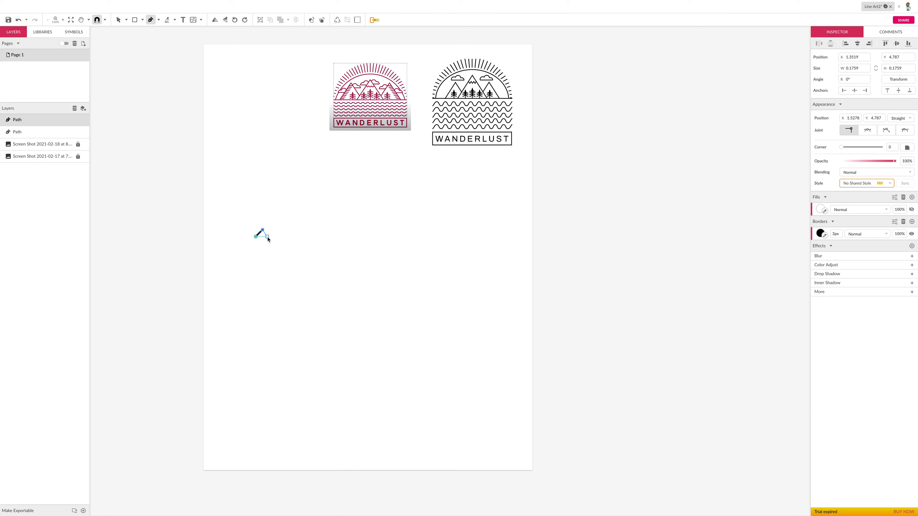
left_click(269, 237)
left_click(269, 236)
left_click(277, 230)
left_click(284, 237)
left_click(292, 230)
left_click(291, 230)
left_click(298, 237)
left_click(304, 230)
left_click(312, 237)
left_click(319, 230)
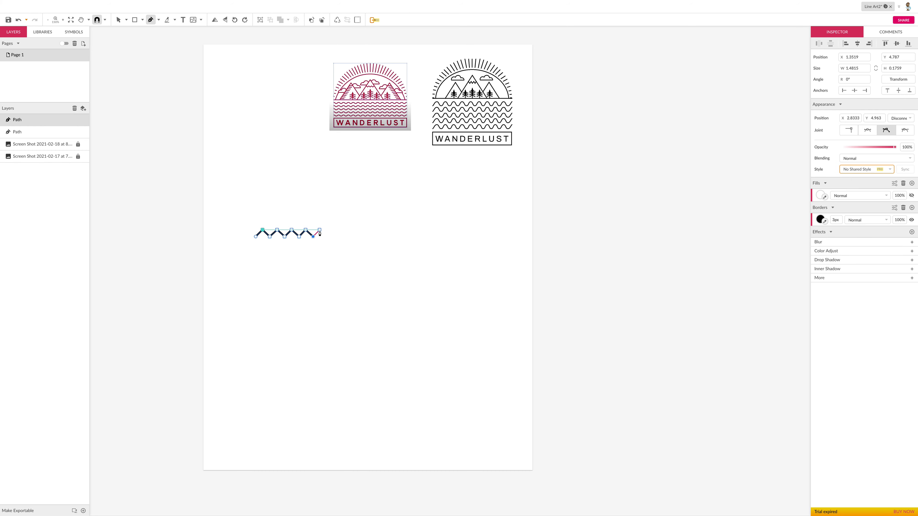
left_click(327, 237)
left_click(333, 231)
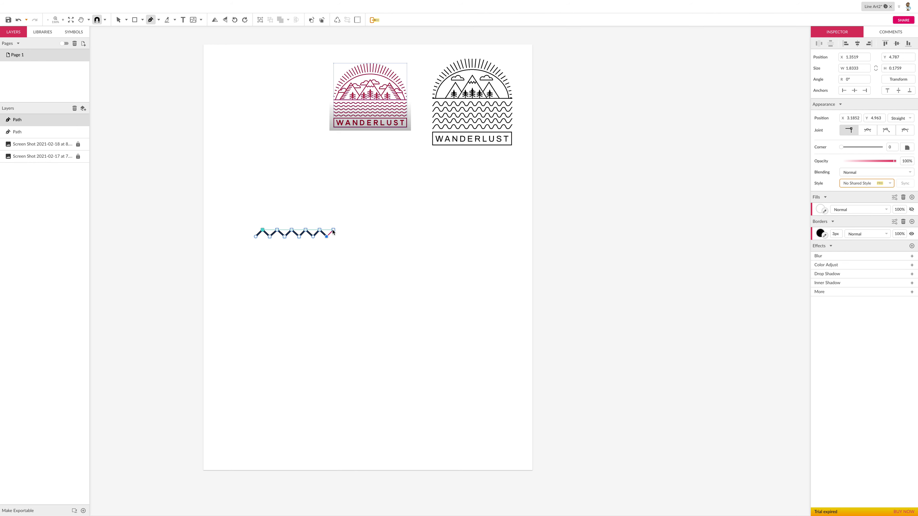
left_click(339, 237)
left_click(347, 230)
left_click(353, 237)
left_click(360, 230)
left_click(366, 237)
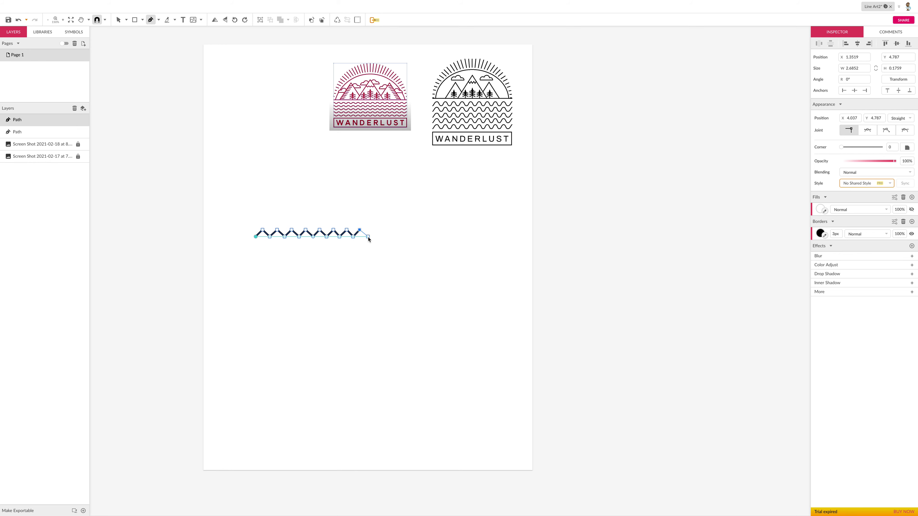
left_click(372, 231)
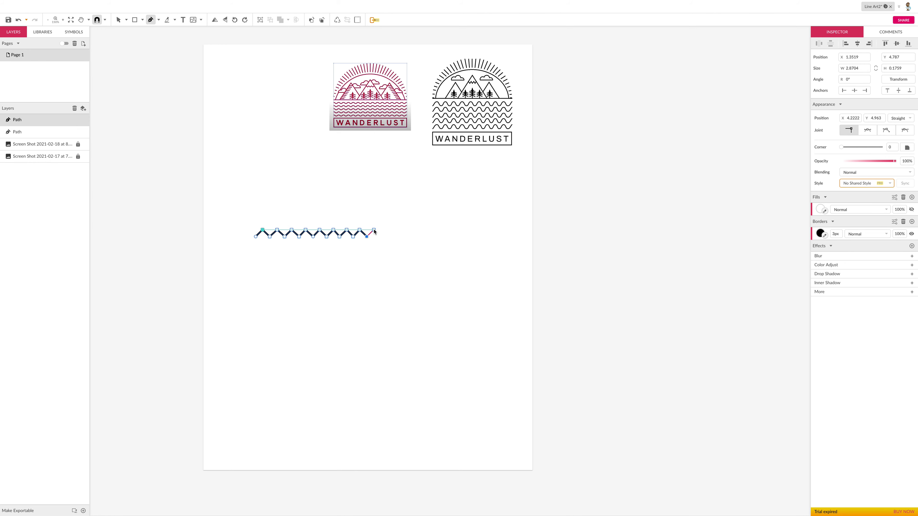
left_click(381, 237)
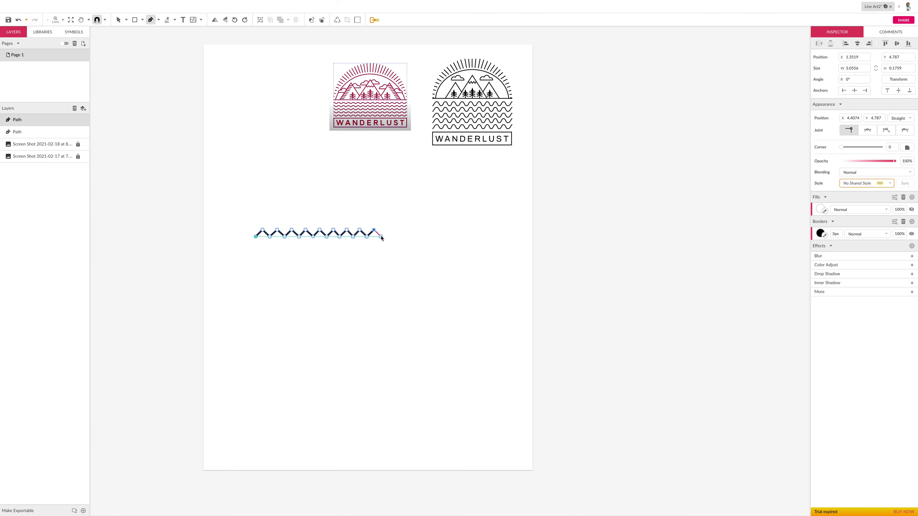
left_click(388, 229)
left_click(394, 237)
left_click(402, 231)
left_click(409, 237)
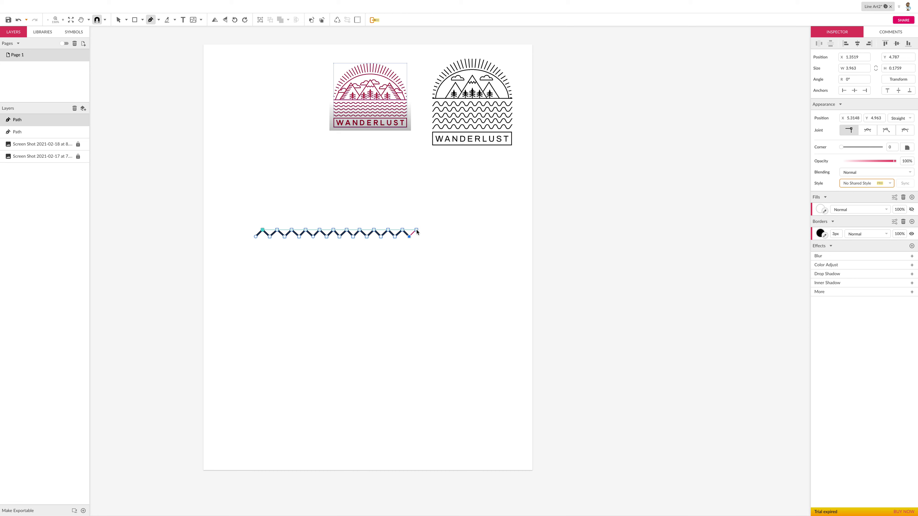
left_click(415, 229)
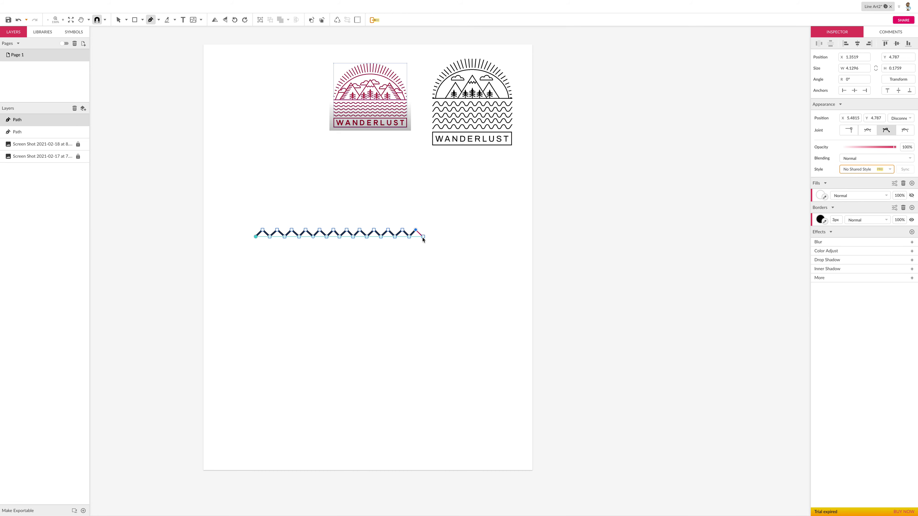
left_click(423, 238)
left_click(431, 230)
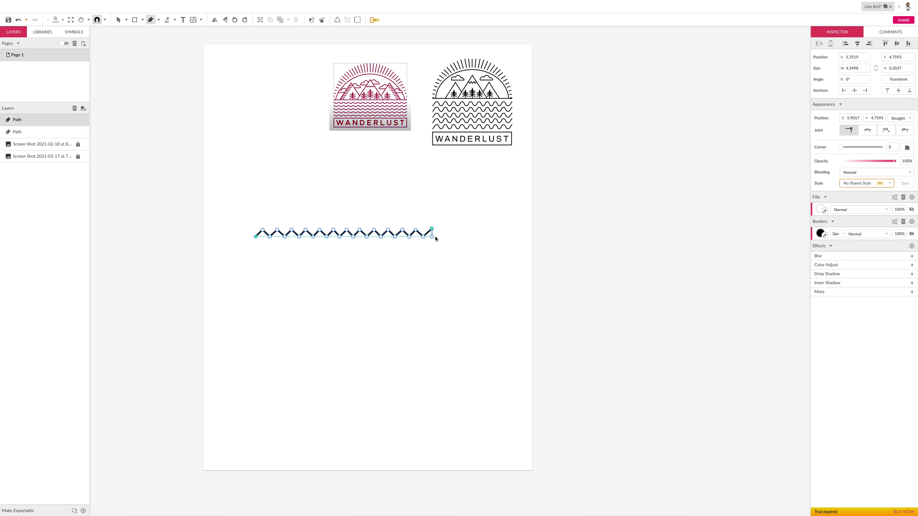
left_click(439, 237)
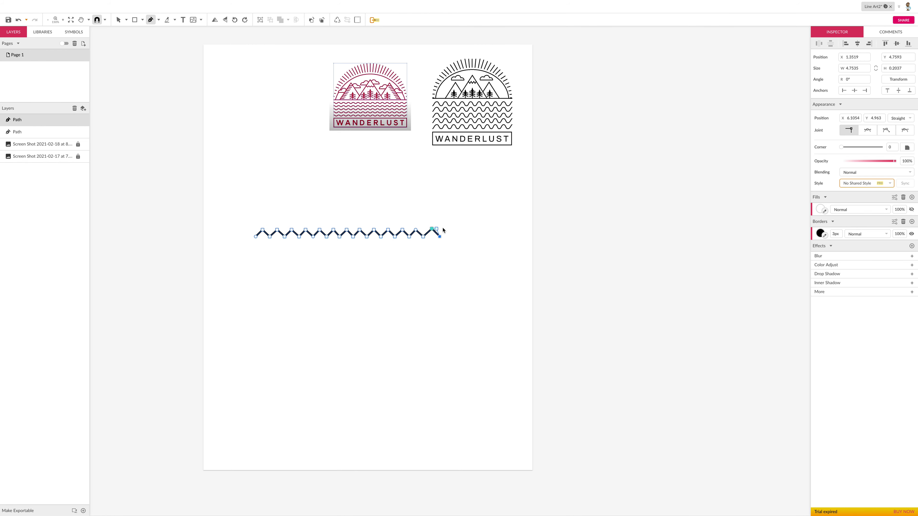
key("BackSpace")
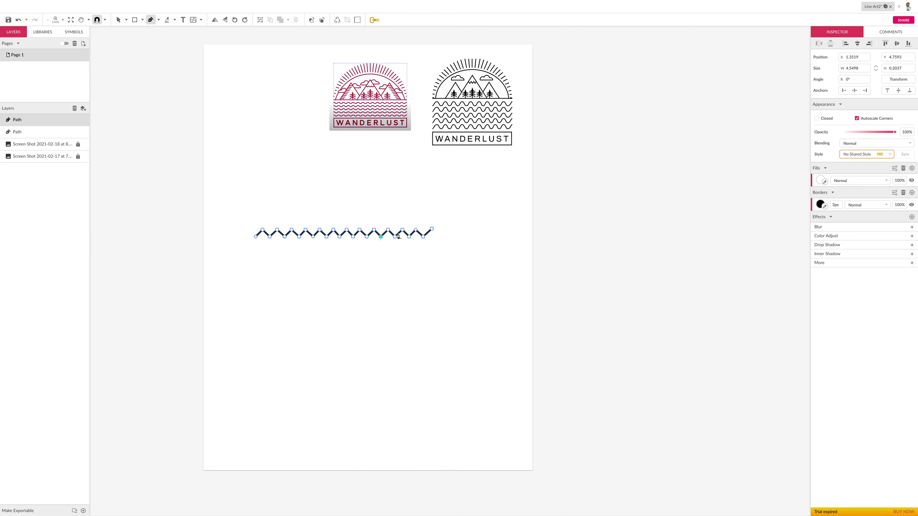
scroll(179, 112, "up", 1)
left_click(118, 19)
left_click(280, 195)
left_click(311, 237)
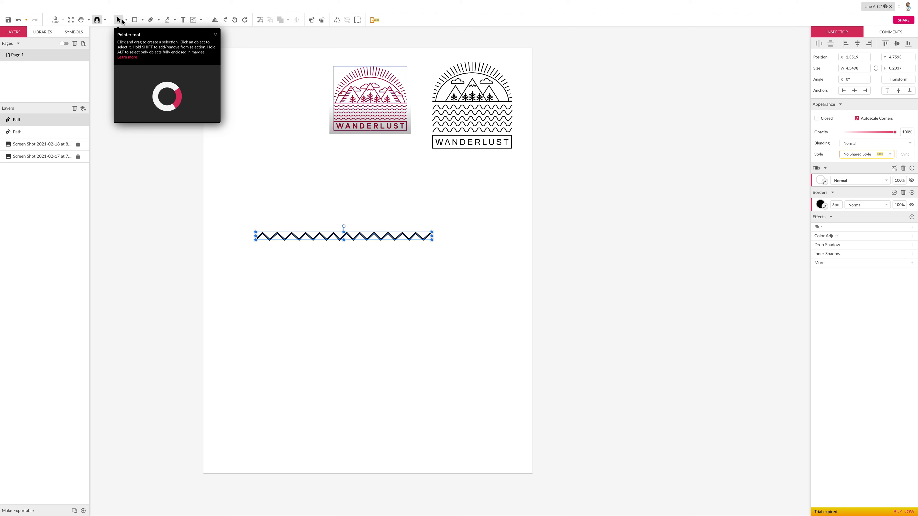
left_click(435, 217)
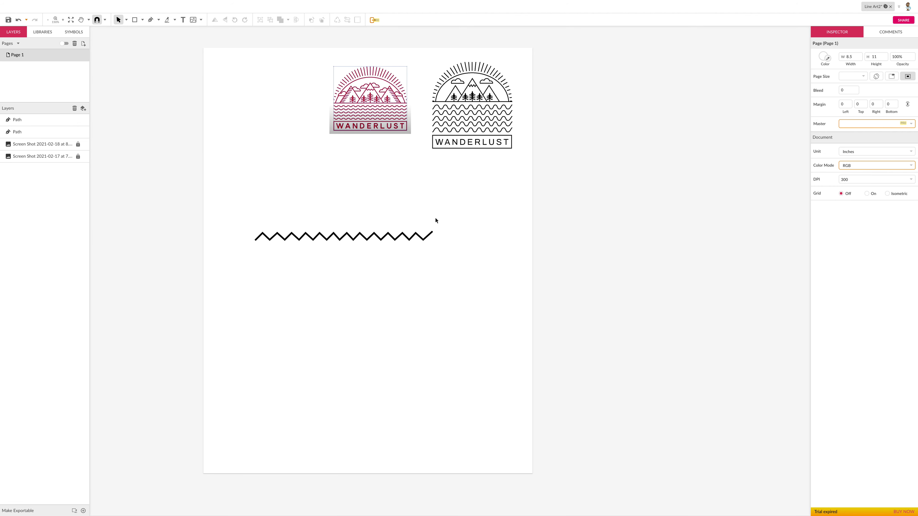
Step: Subselect all anchor points of the zigzag path and change their joint type to Mirrored to form a smooth wave
left_click(378, 239)
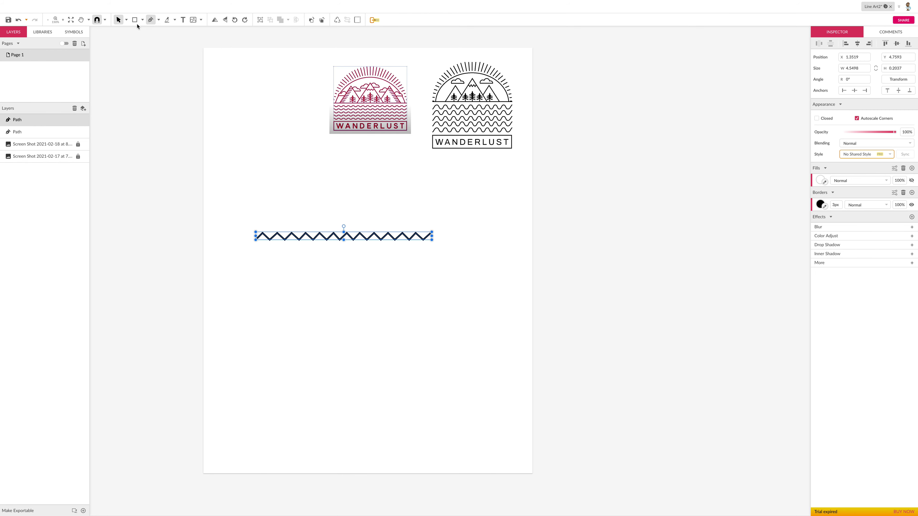
left_click(127, 20)
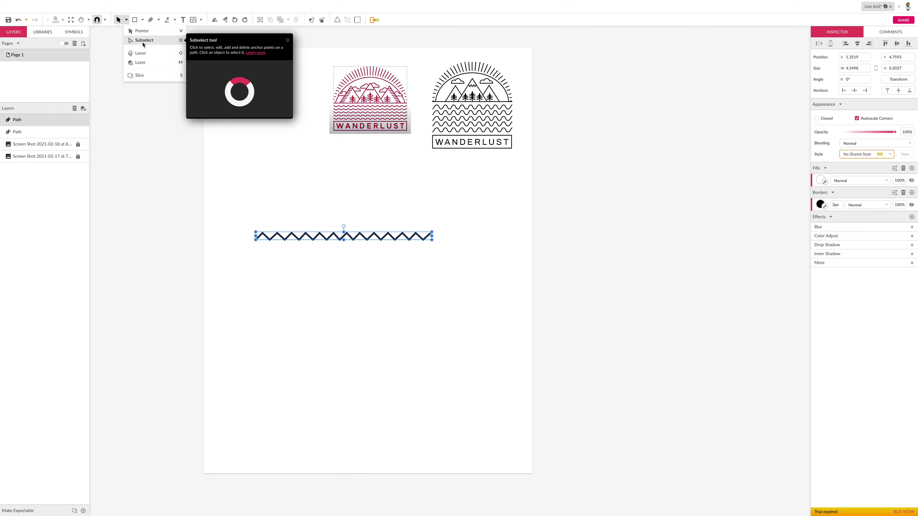
left_click(143, 43)
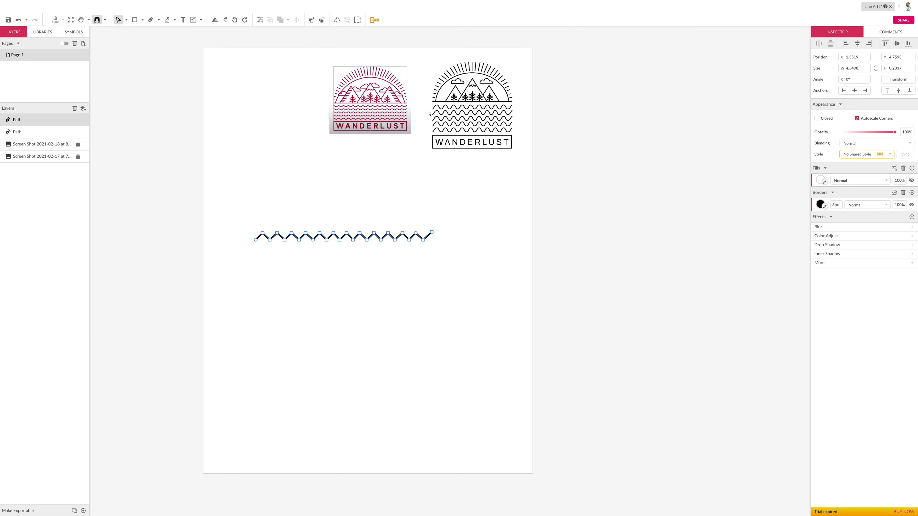
left_click(294, 169)
left_click_drag(237, 212, 494, 283)
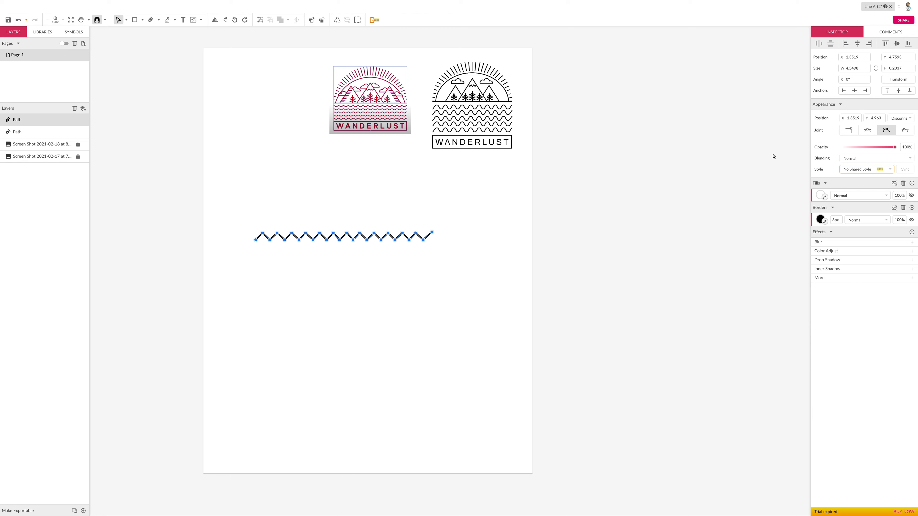
left_click(868, 135)
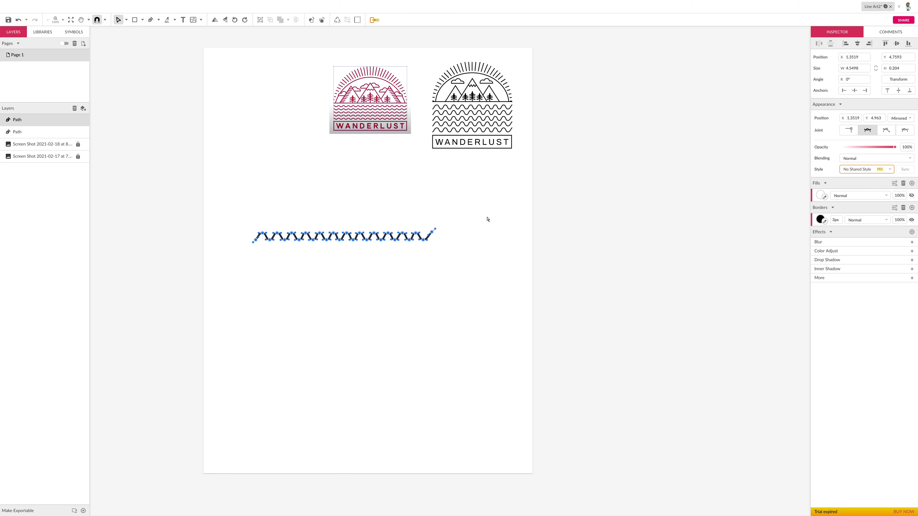
left_click(279, 133)
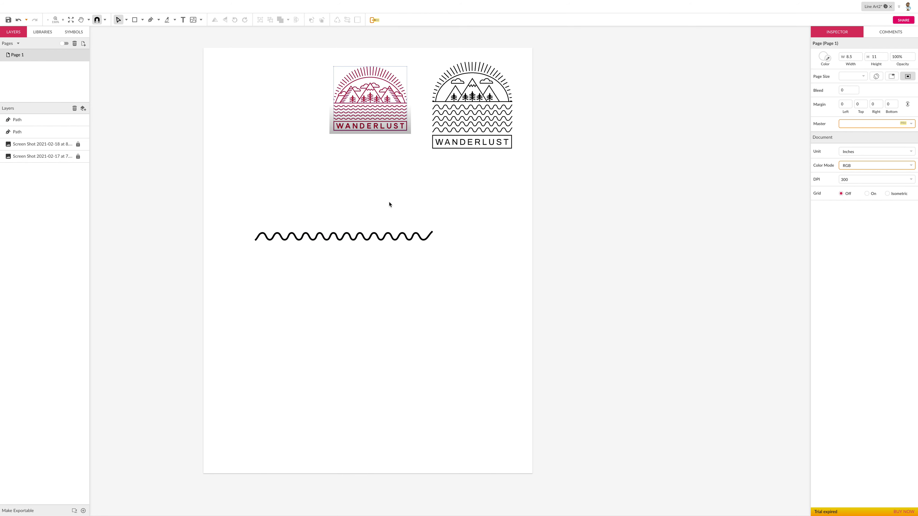
Step: Flatten the wavy line vertically to a height of about 0.12 in, keeping its full width
left_click(126, 21)
left_click(138, 29)
left_click(320, 234)
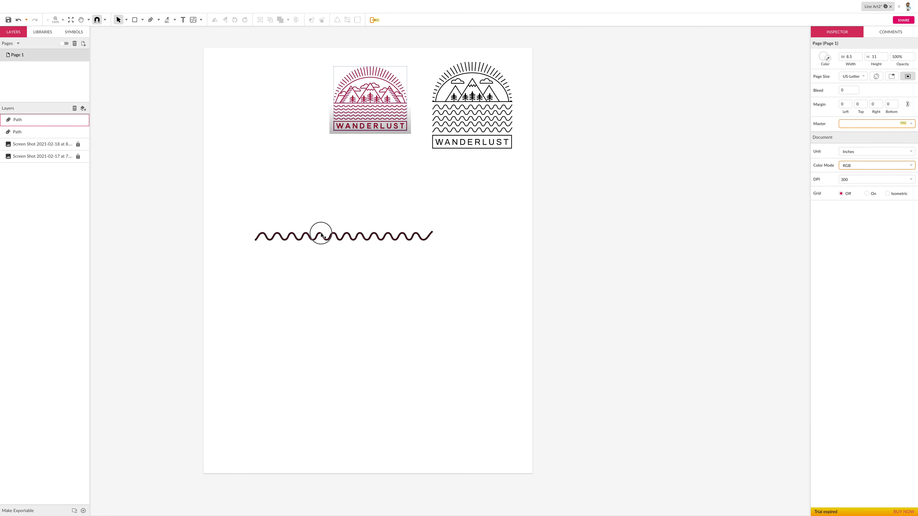
left_click_drag(343, 232, 343, 236)
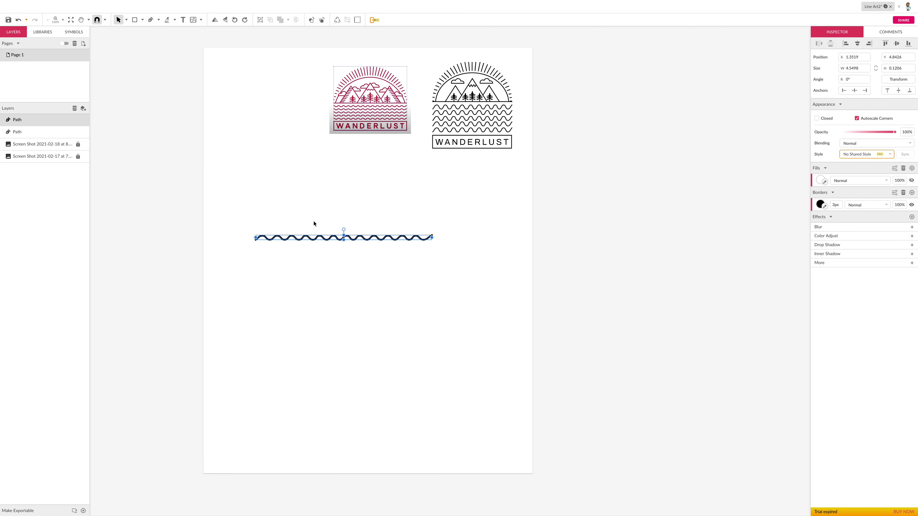
left_click(298, 215)
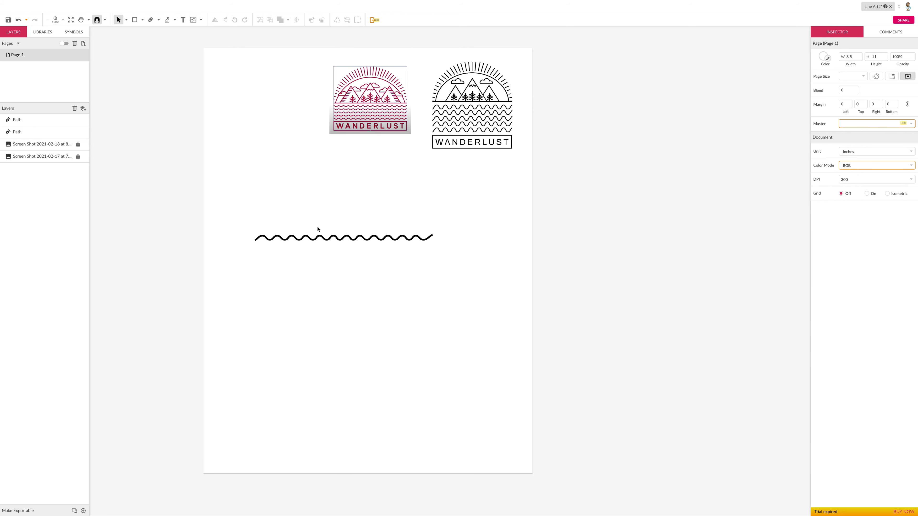
Step: Duplicate the wavy line and place the copy directly below the original at a Y position of about 5.06 in
left_click(344, 232)
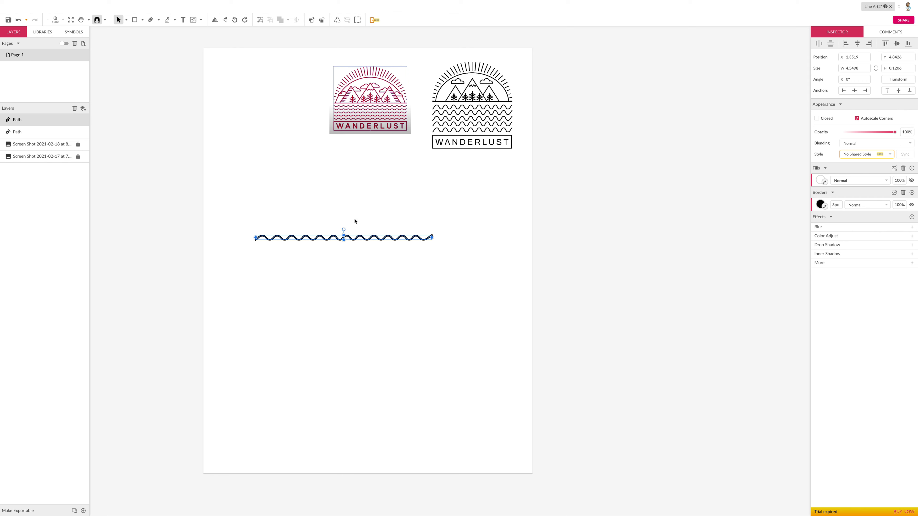
scroll(339, 199, "down", 1)
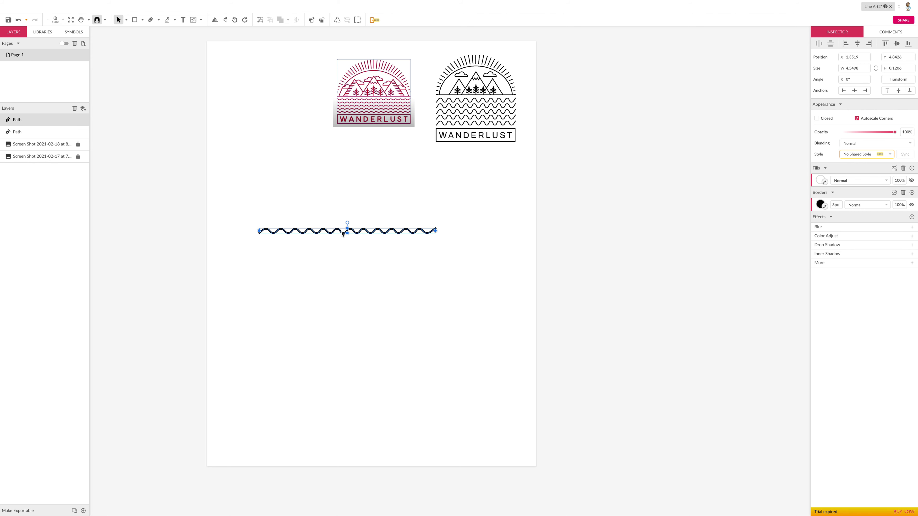
left_click_drag(342, 233, 340, 241)
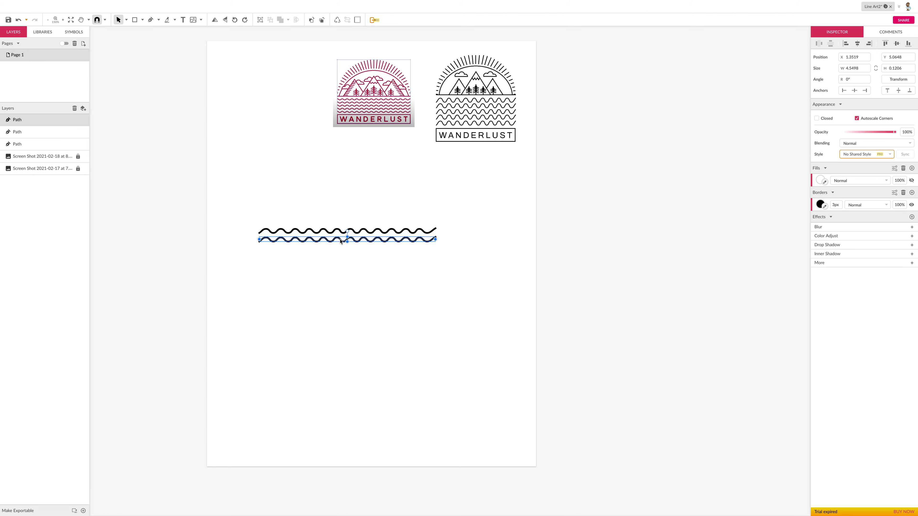
left_click(288, 212)
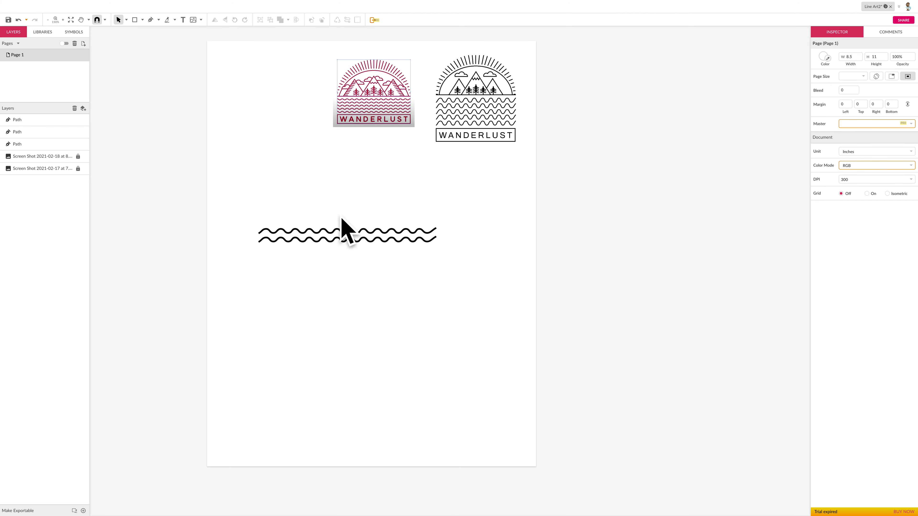
Step: Duplicate both wavy lines together and place the copied pair directly beneath the first two
left_click_drag(340, 216, 376, 249)
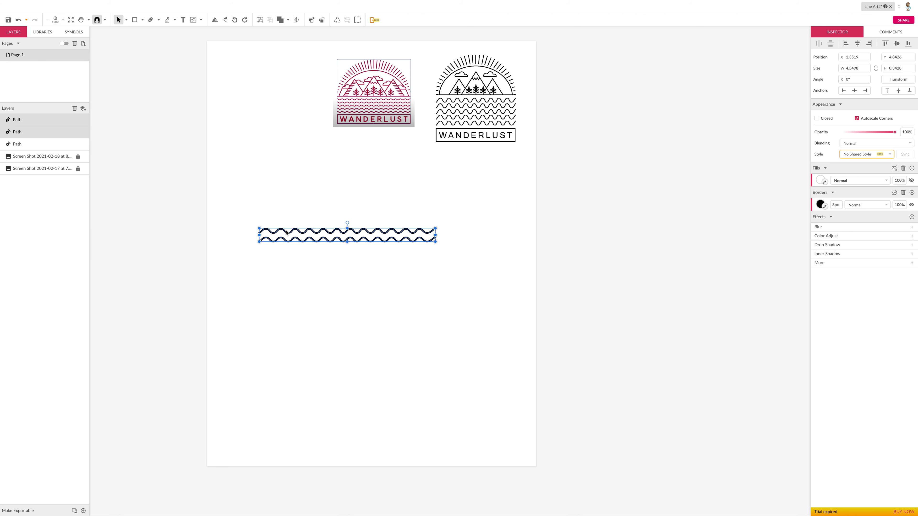
key("ctrl+d")
left_click_drag(339, 234, 339, 249)
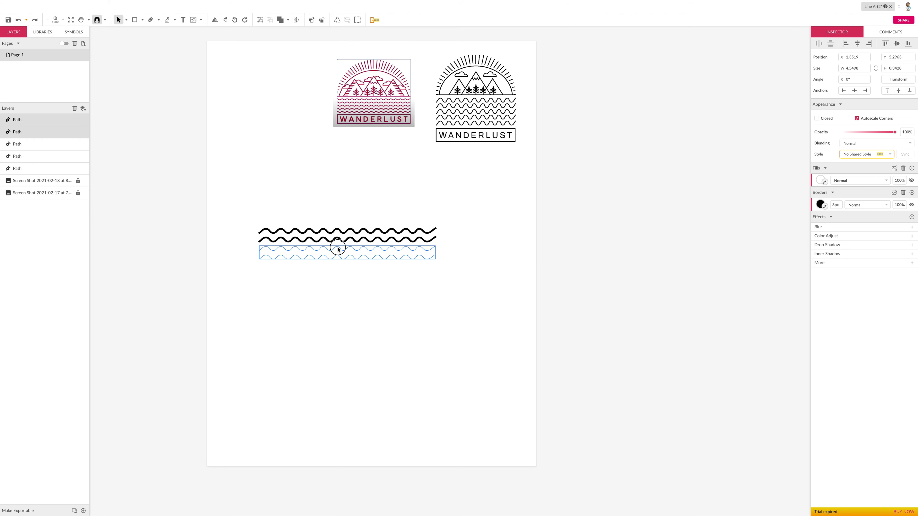
left_click(296, 195)
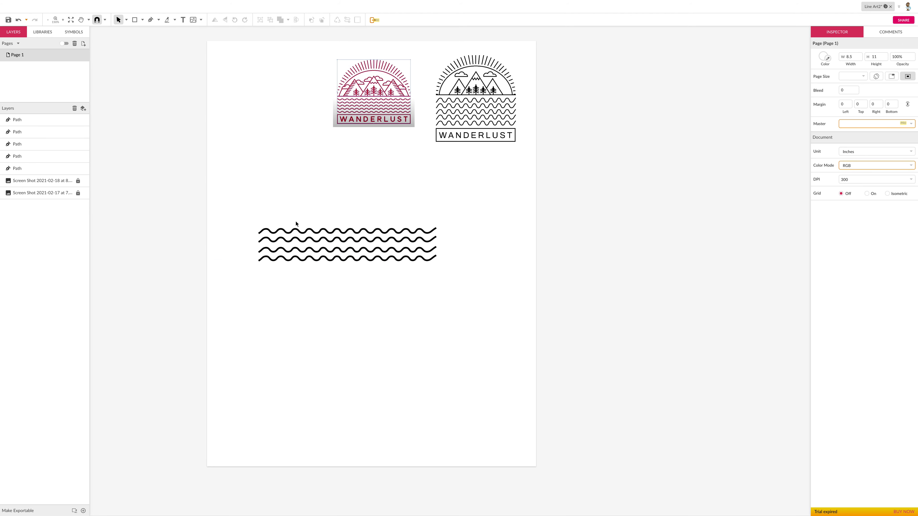
Step: Nudge the lower pair of wavy lines up to a Y position of about 5.3 in to even out the spacing
left_click_drag(241, 247, 440, 275)
key("Up")
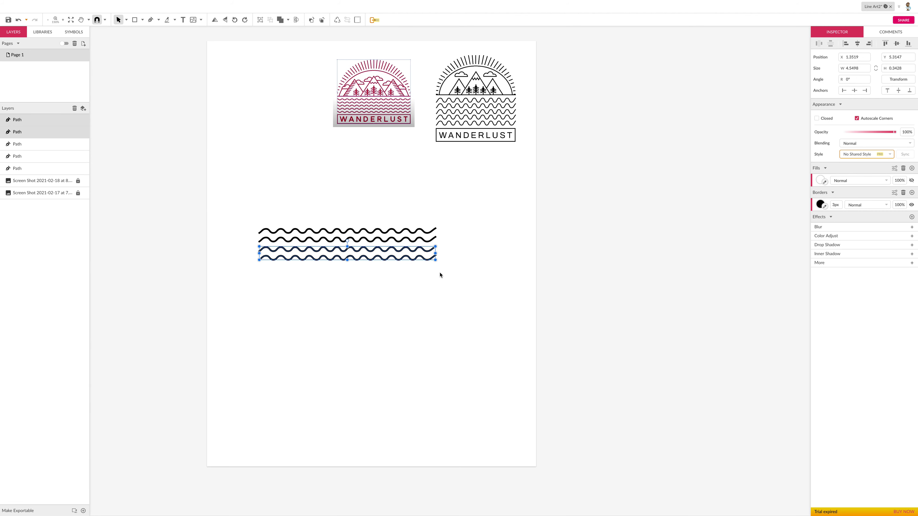
key("Up")
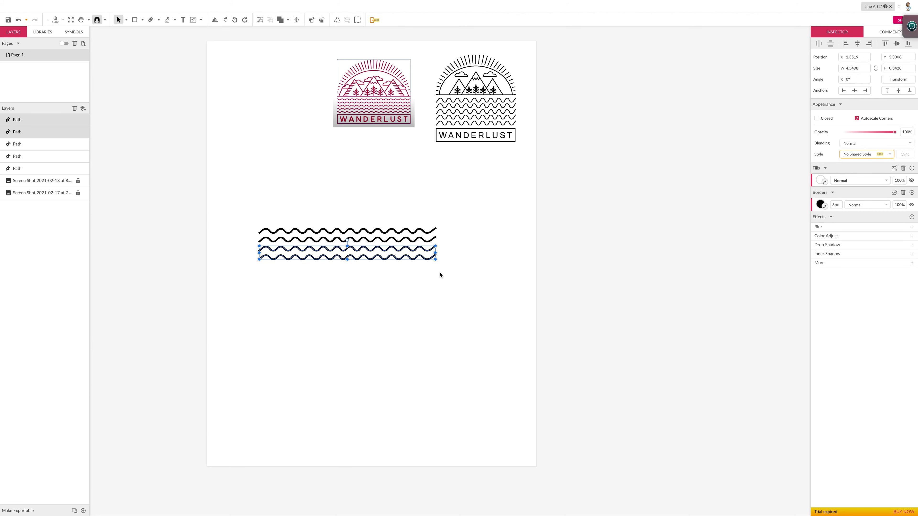
left_click(357, 205)
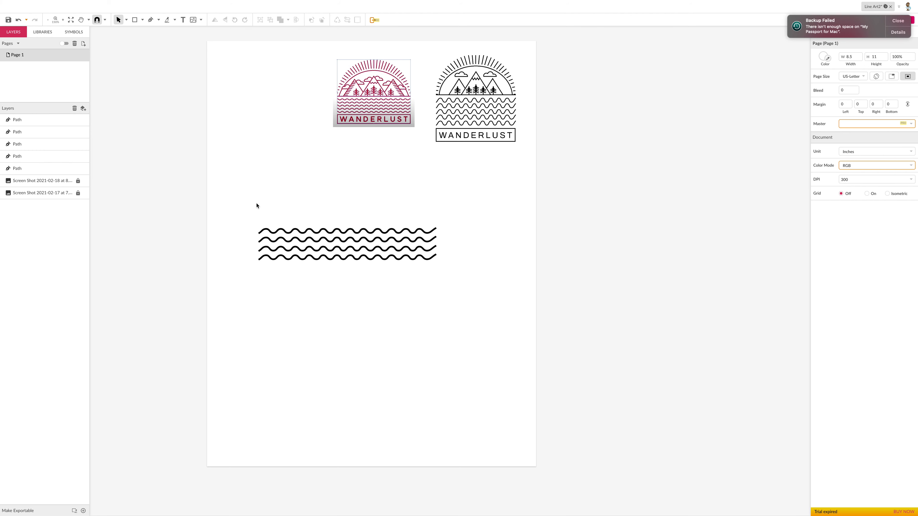
Step: Dismiss the backup and message notifications covering the object properties
left_click_drag(288, 206, 426, 278)
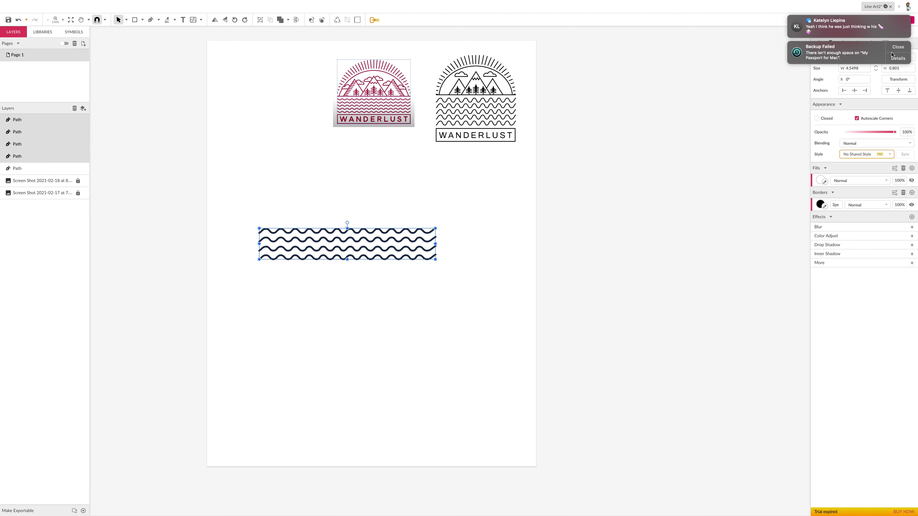
left_click(897, 47)
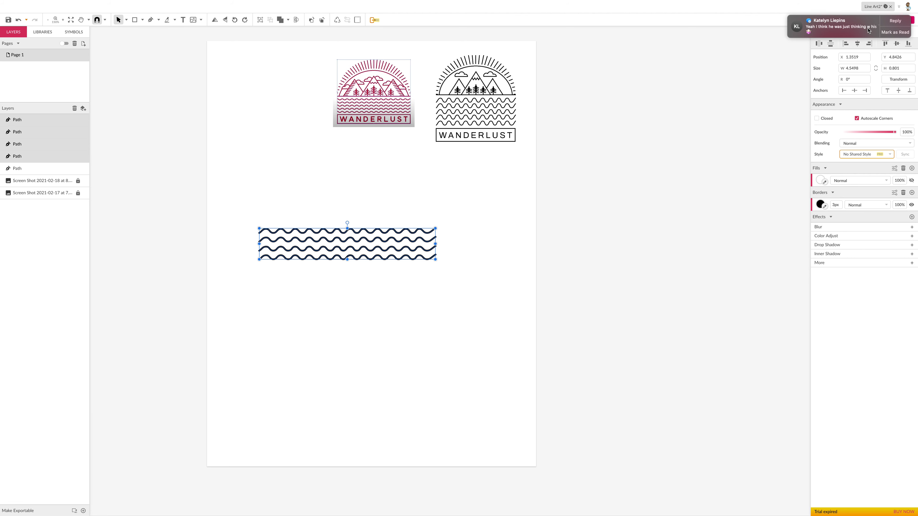
left_click(805, 56)
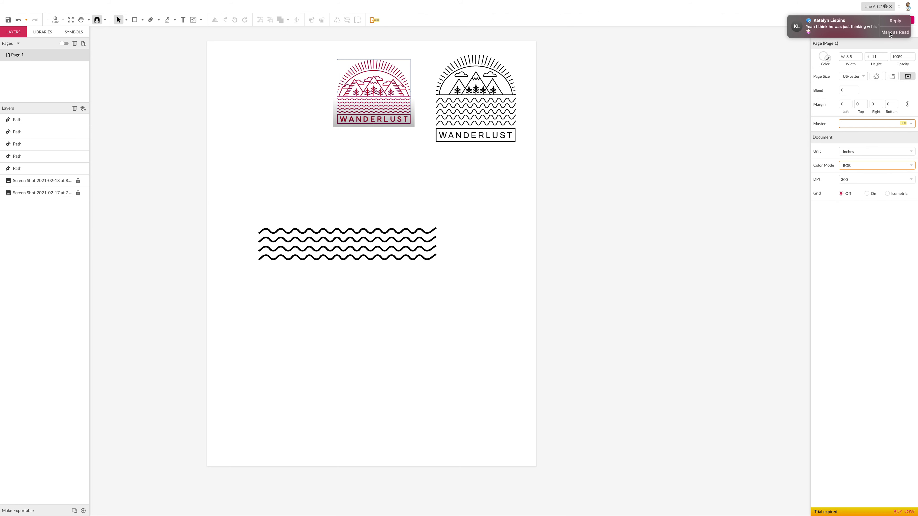
left_click(890, 32)
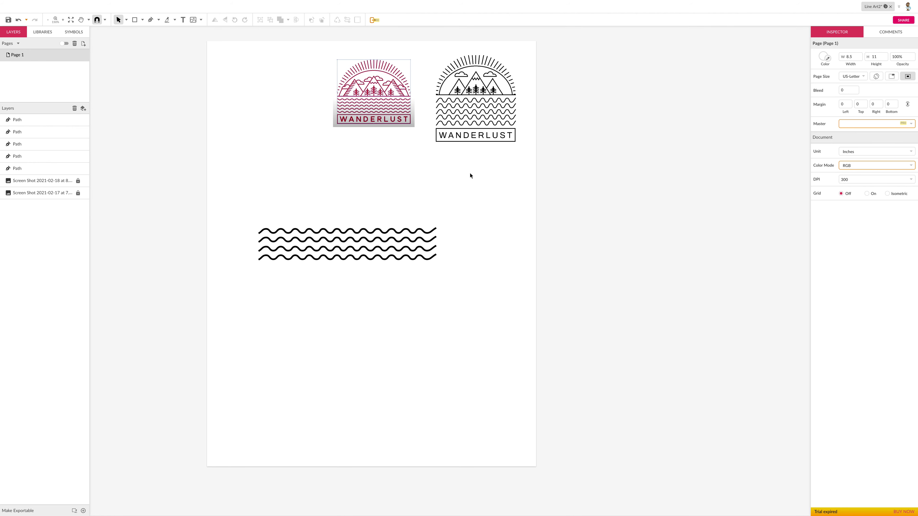
Step: Remove the three lower wavy lines, keeping only the top one
key("super+z")
key("Delete")
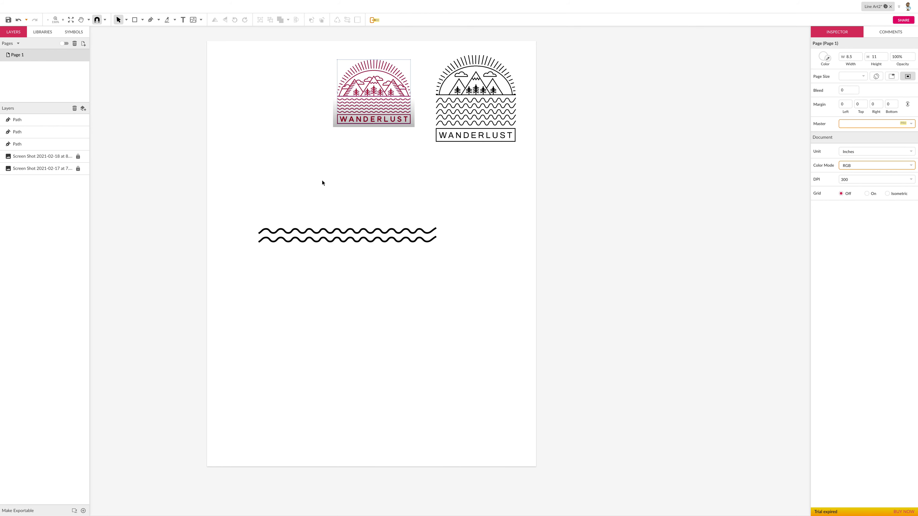
left_click_drag(251, 210, 439, 265)
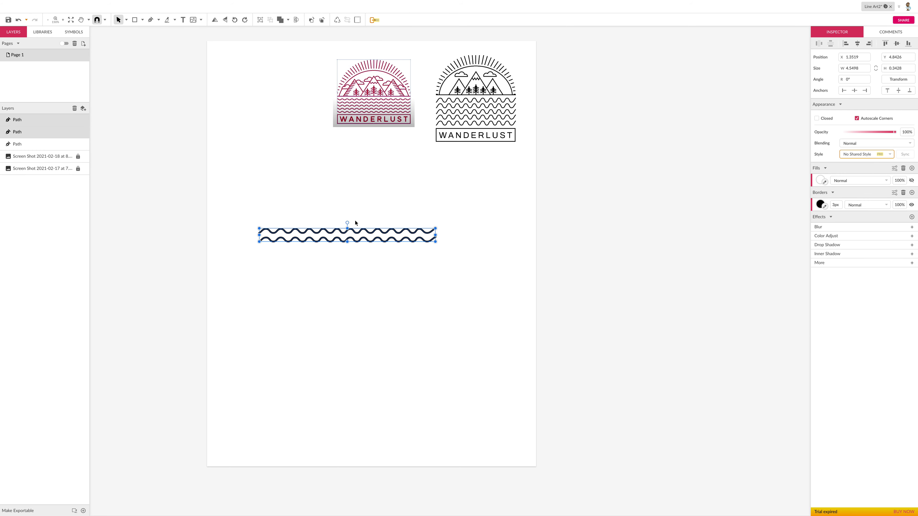
left_click(359, 215)
left_click(354, 240)
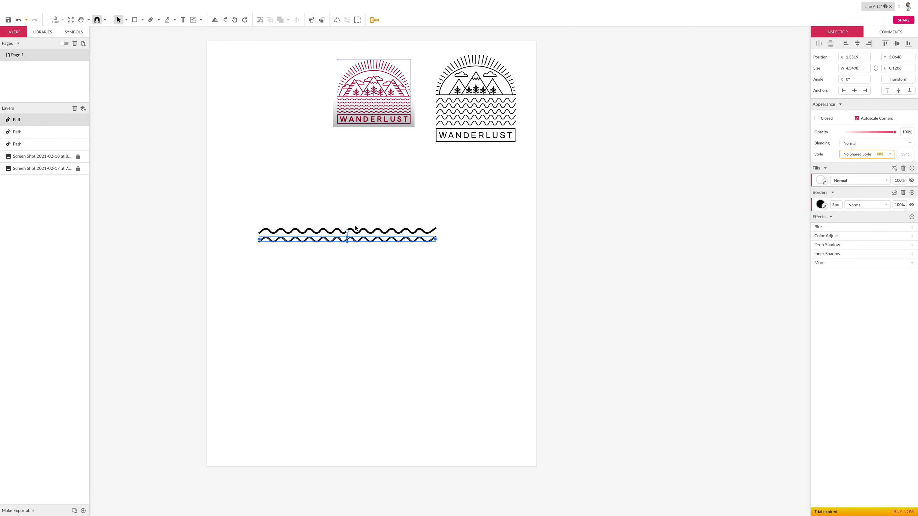
key("Delete")
Step: Try placing a duplicate of the wavy line just below the original, and delete the copy
left_click(324, 232)
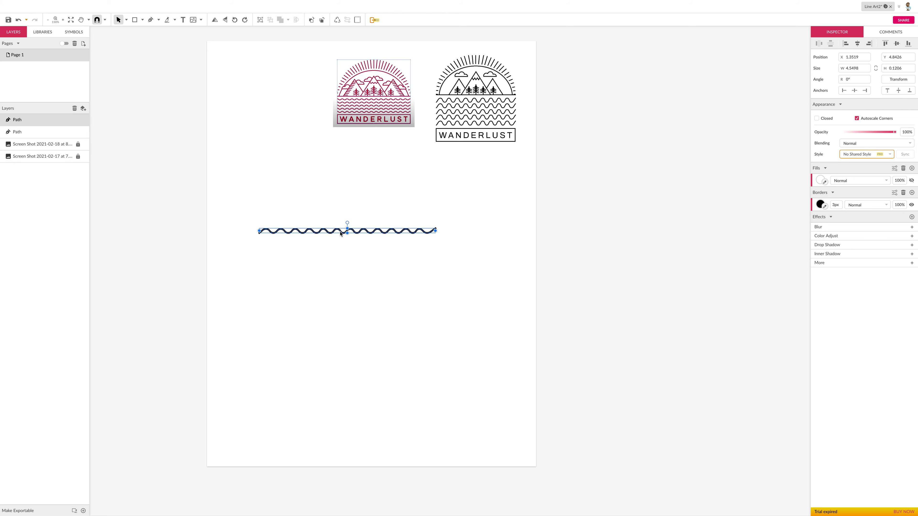
scroll(340, 233, "right", 2)
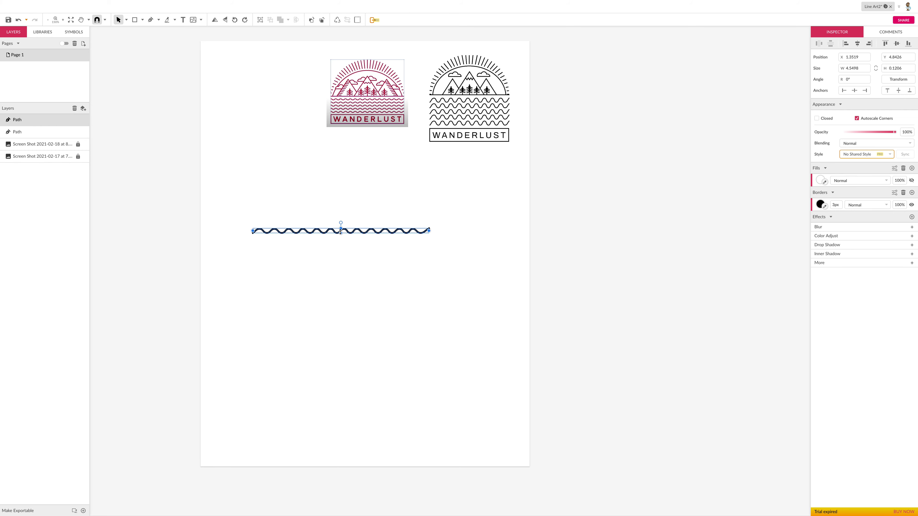
left_click_drag(337, 234, 335, 242)
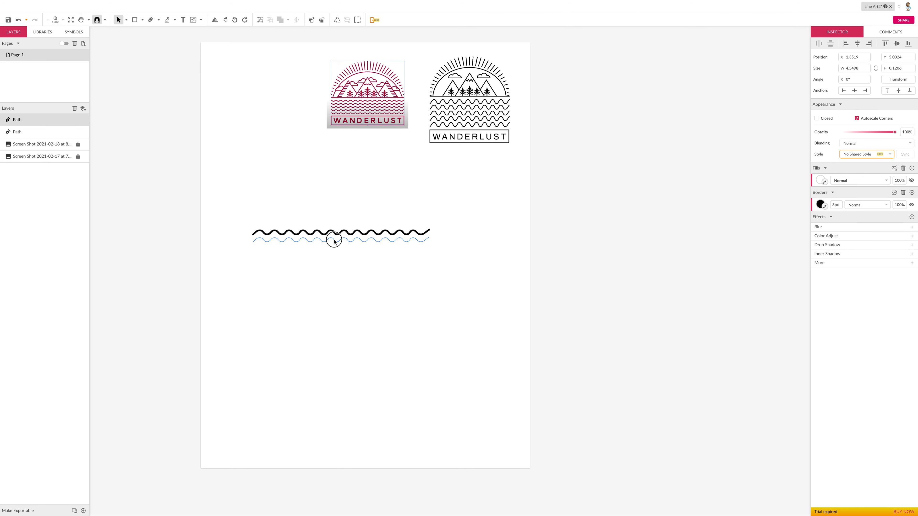
left_click_drag(334, 242, 331, 238)
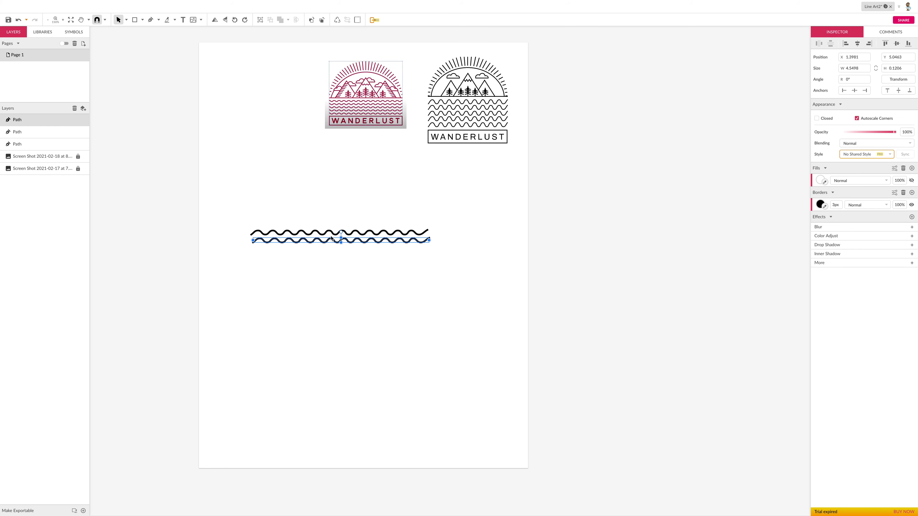
left_click(314, 214)
left_click(312, 243)
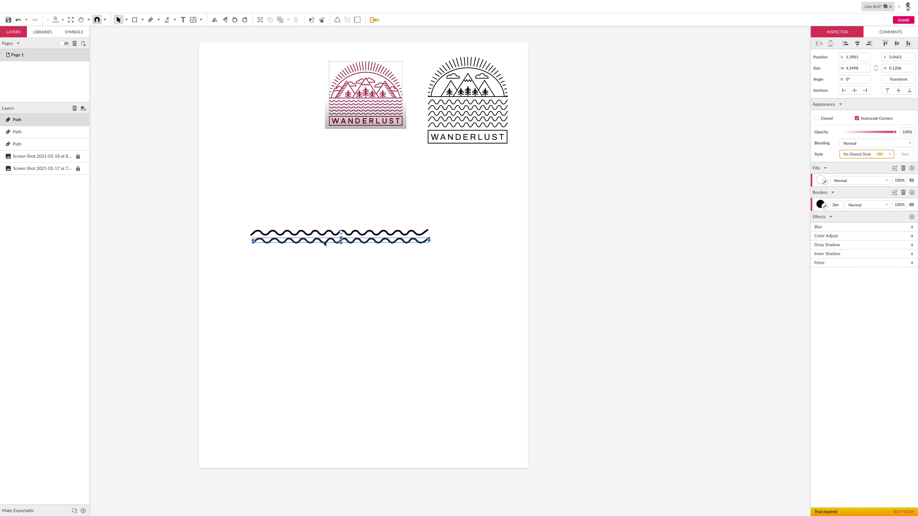
key("Delete")
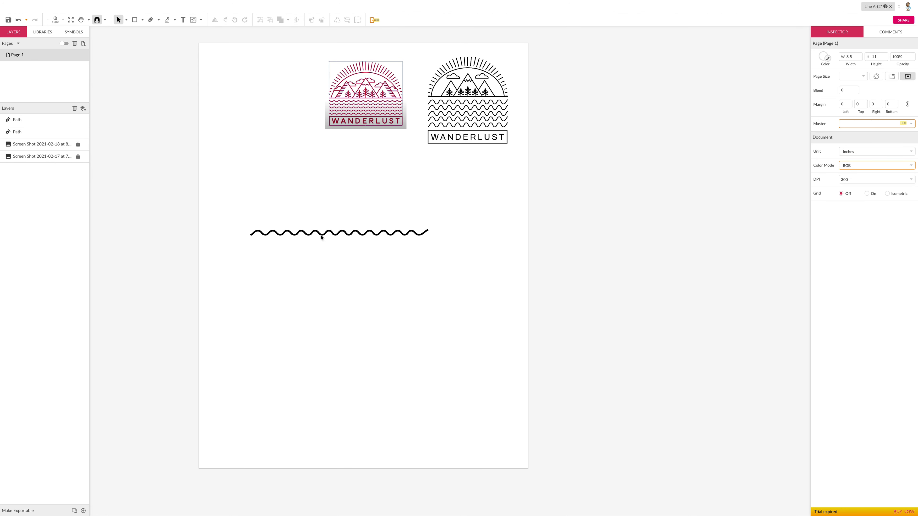
left_click(321, 235)
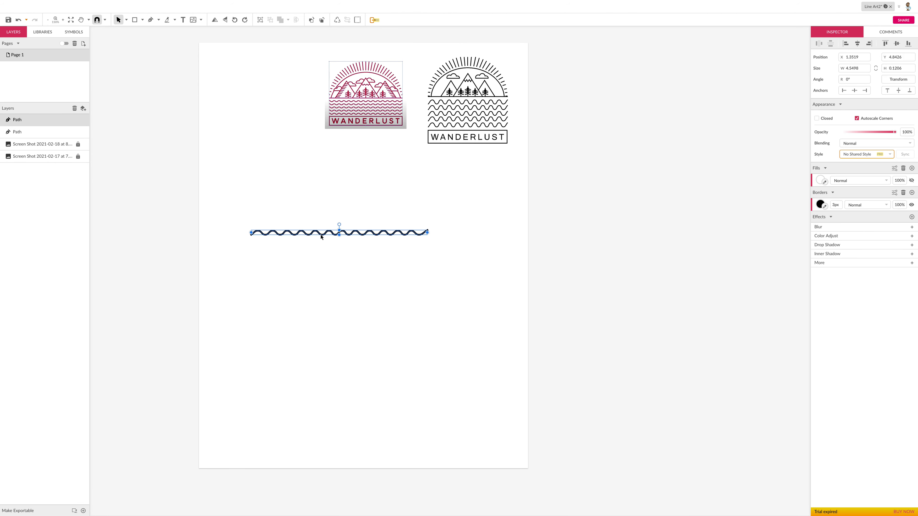
left_click_drag(320, 237, 320, 244)
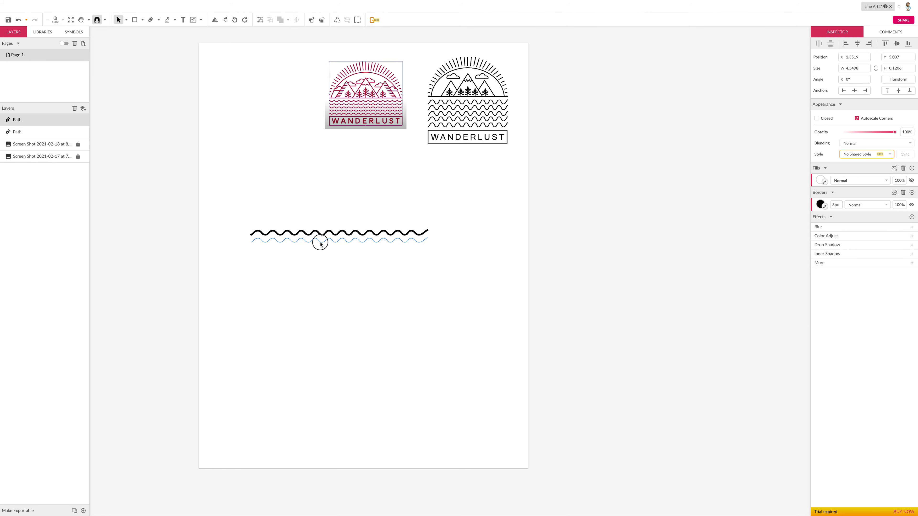
left_click_drag(320, 244, 320, 245)
scroll(320, 245, "up", 2)
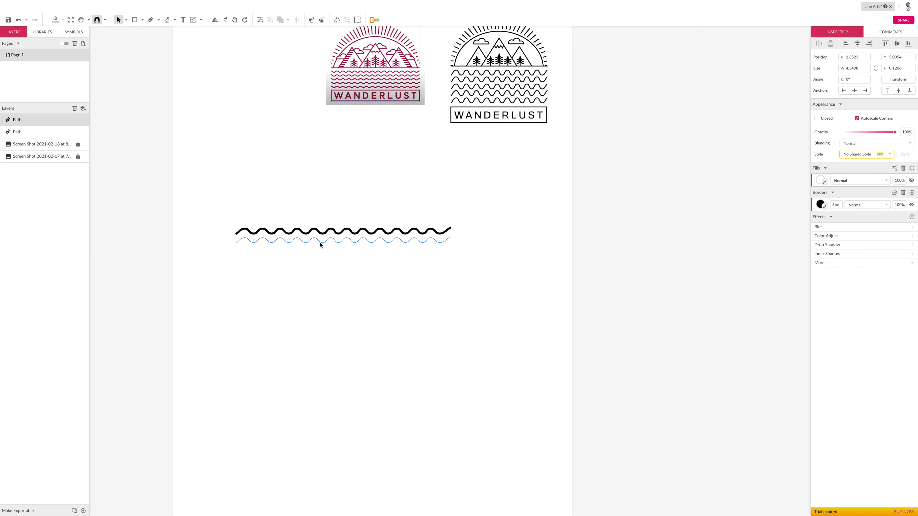
left_click(333, 221)
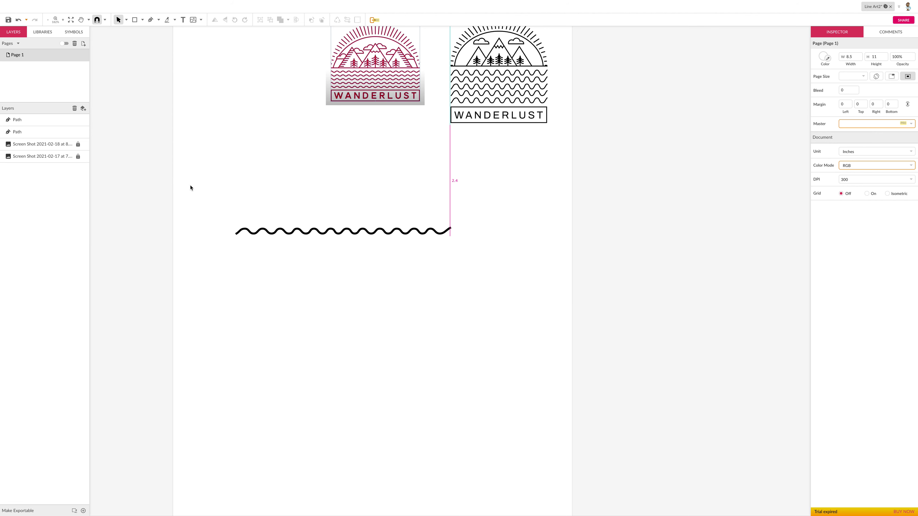
scroll(197, 188, "left", 1)
scroll(197, 188, "down", 1)
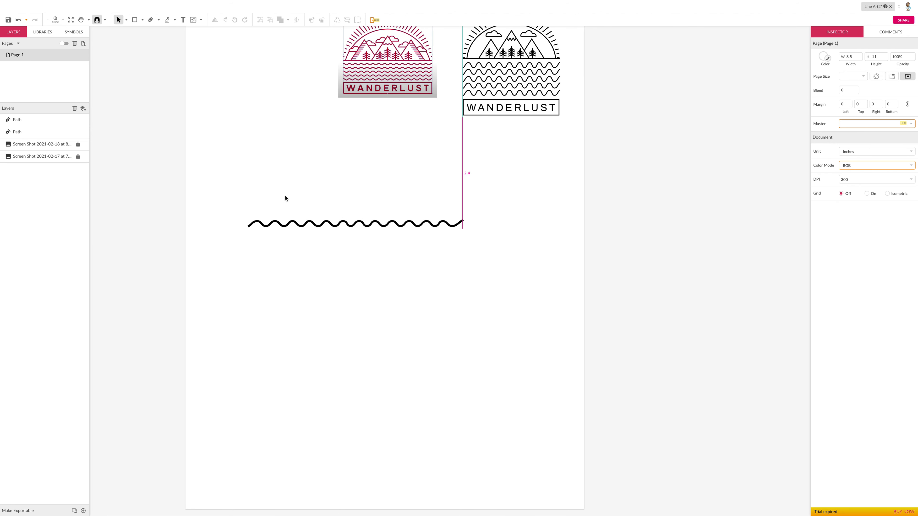
scroll(293, 199, "left", 1)
scroll(293, 199, "down", 1)
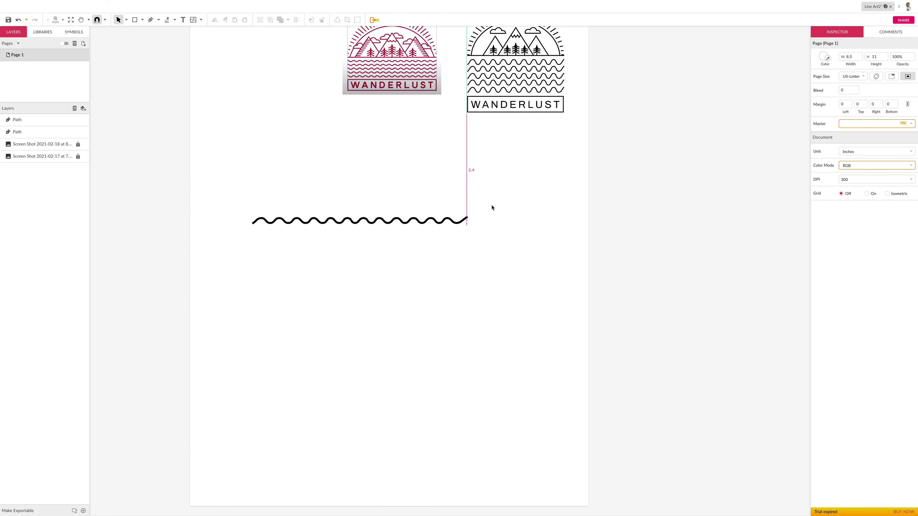
Step: Duplicate the wavy line and place the copy directly below the original at a Y position of about 5.1 in
mouse_move(253, 175)
left_mouse_down()
mouse_move(484, 272)
mouse_move(506, 296)
left_mouse_up()
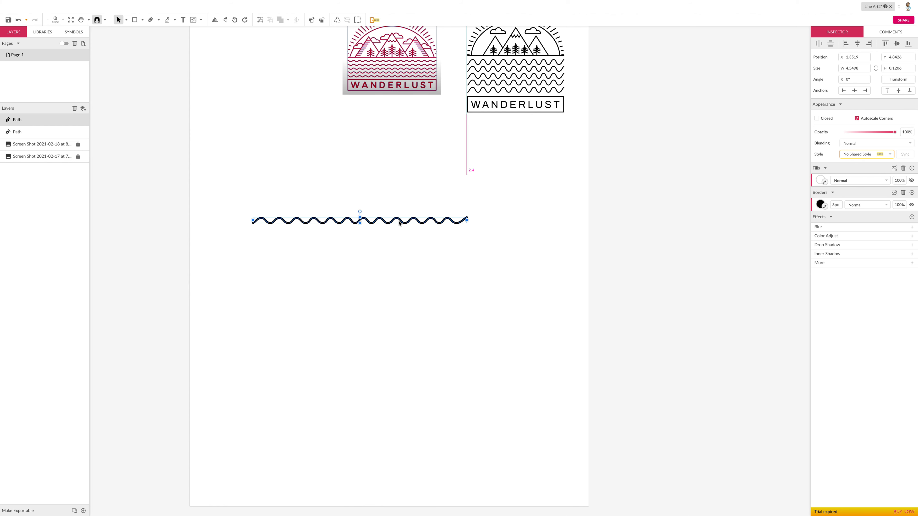
key("ctrl+d")
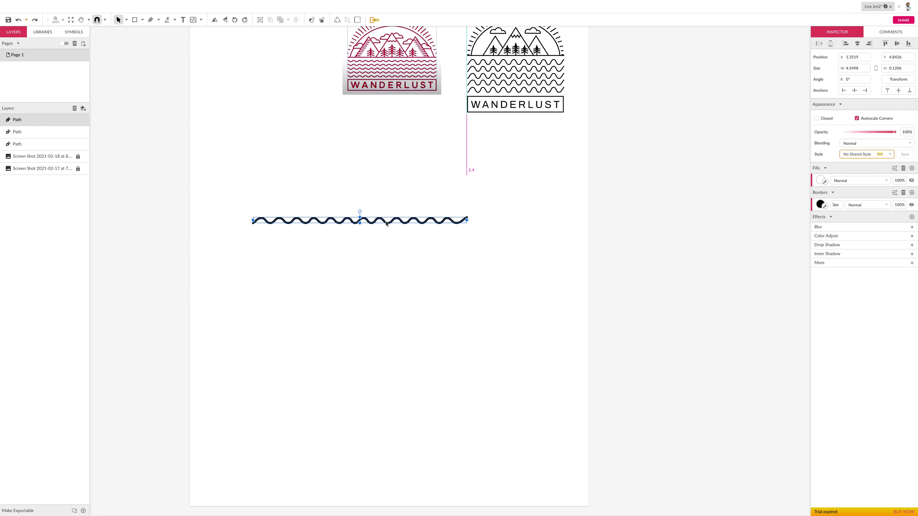
left_click_drag(386, 224, 386, 230)
scroll(386, 234, "up", 1)
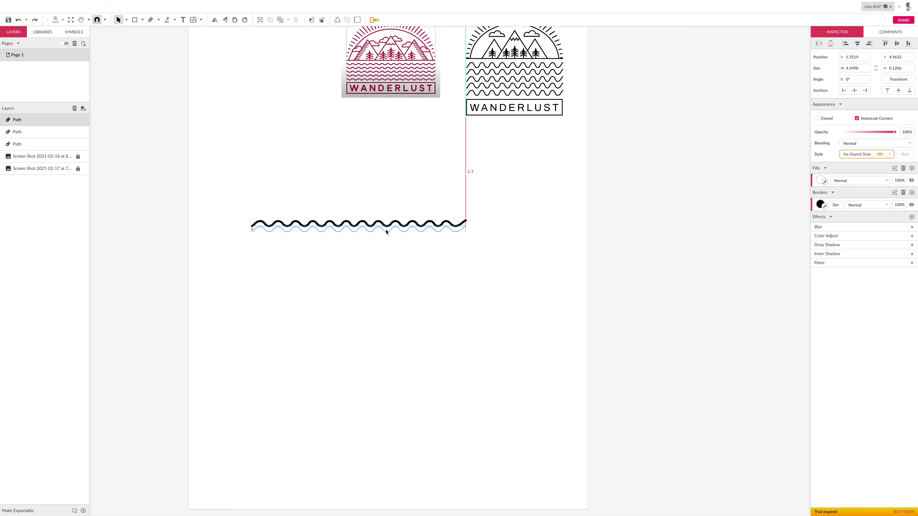
left_click(379, 190)
left_click(382, 231)
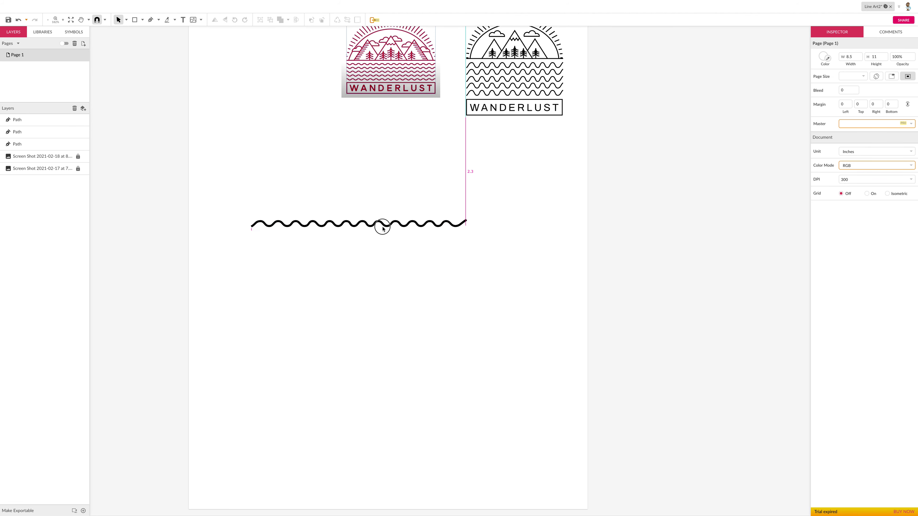
left_click_drag(382, 233, 382, 237)
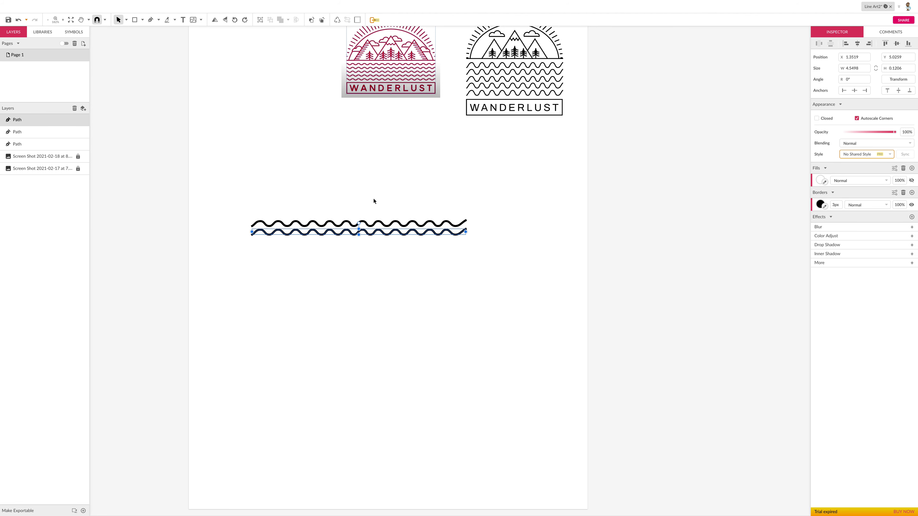
key("Down")
key("Down")
key("Down")
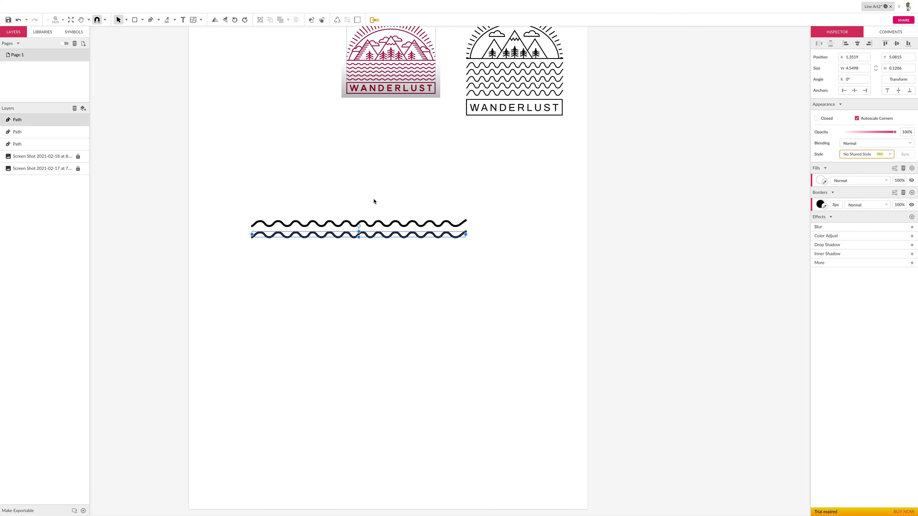
key("Down")
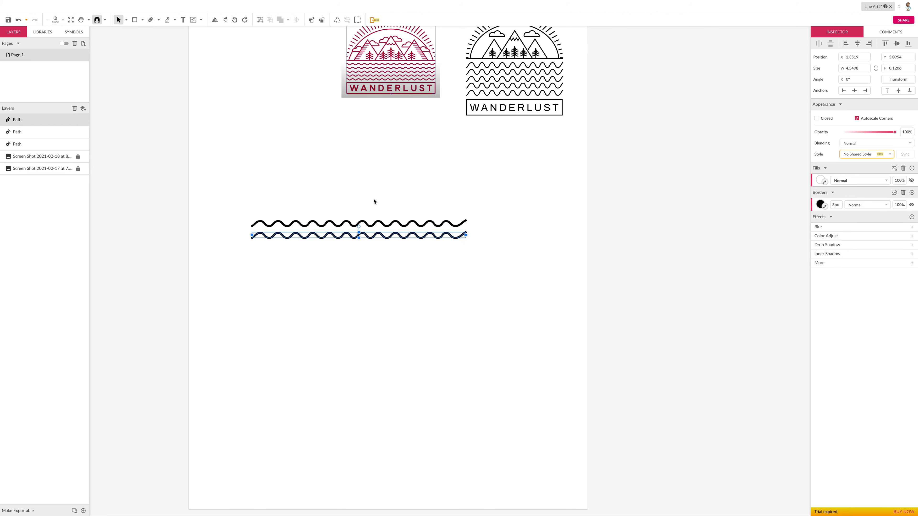
left_click(326, 207)
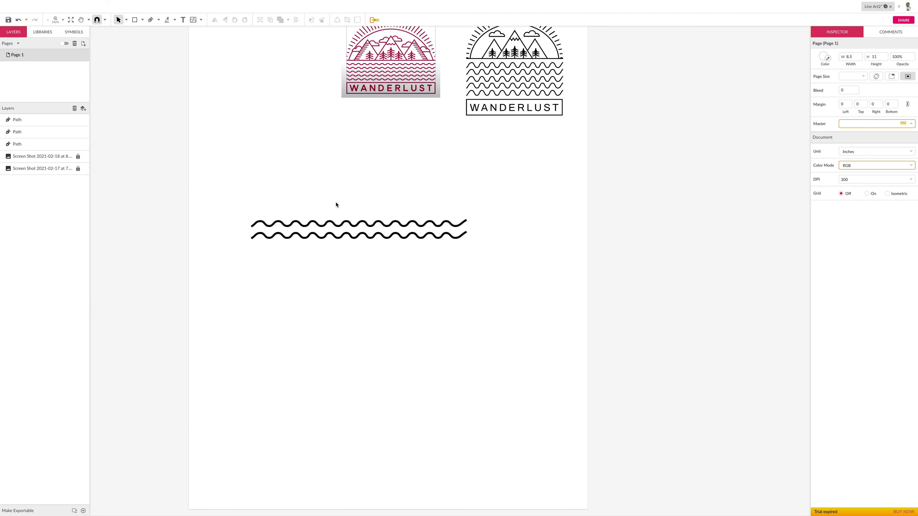
Step: Duplicate both wavy lines and shift the copied pair straight down until its lower line sits at a Y position of about 5.61 in
left_click_drag(320, 207, 393, 269)
key("ctrl+d")
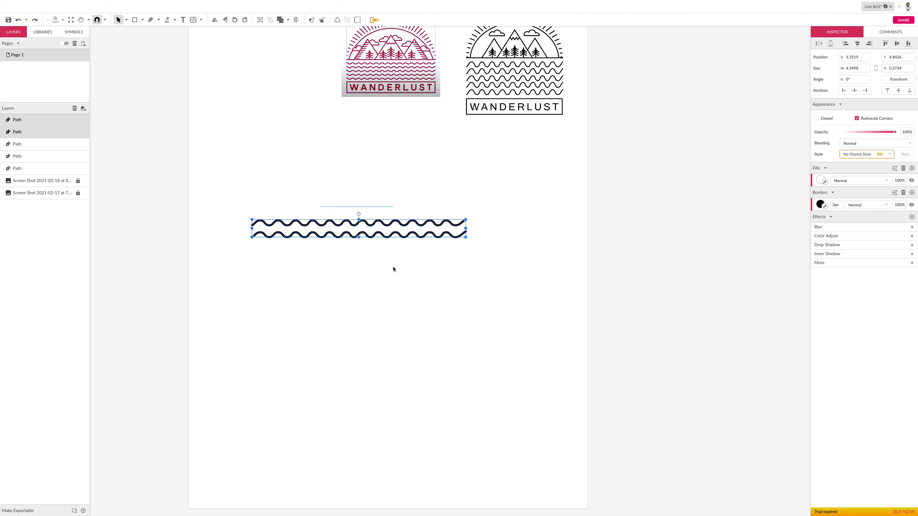
key("Down")
key("Down")
key("Down")
key("Down")
key("Down")
key("Down")
key("Down")
key("Down")
key("Down")
key("Down")
key("Down")
key("Down")
key("Down")
key("Down")
key("Down")
key("Down")
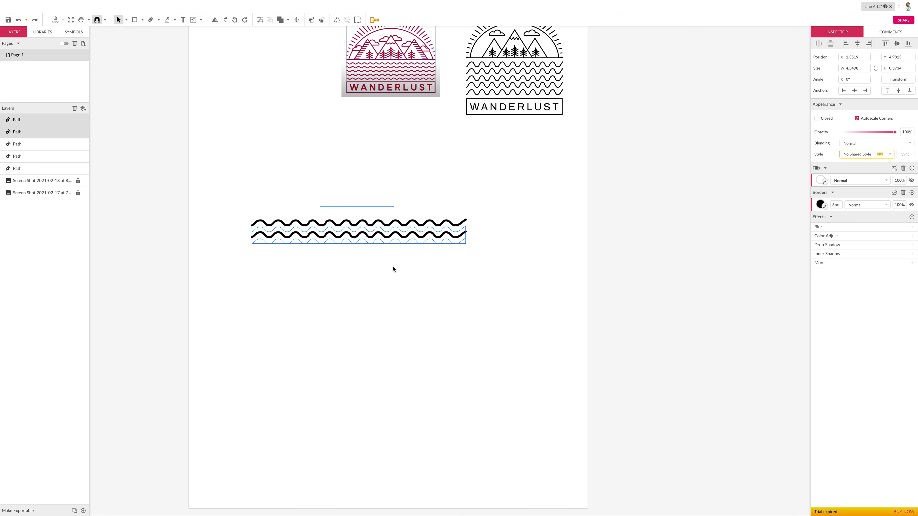
key("Down")
key("Down")
key("Down")
key("Down")
key("Down")
key("Down")
key("Down")
key("Down")
key("Down")
key("Down")
key("Down")
key("Down")
key("Down")
key("Down")
key("Down")
key("Down")
key("Down")
key("Down")
key("Down")
key("Down")
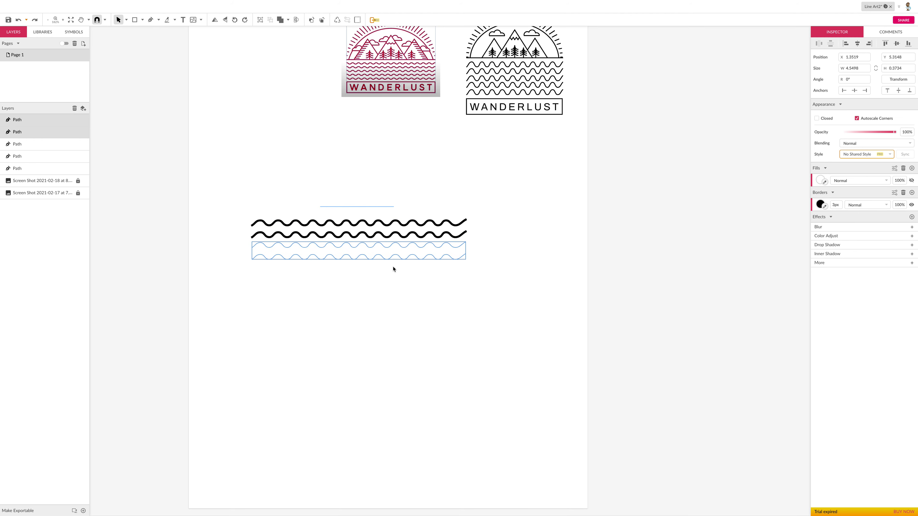
key("Down")
left_click(276, 205)
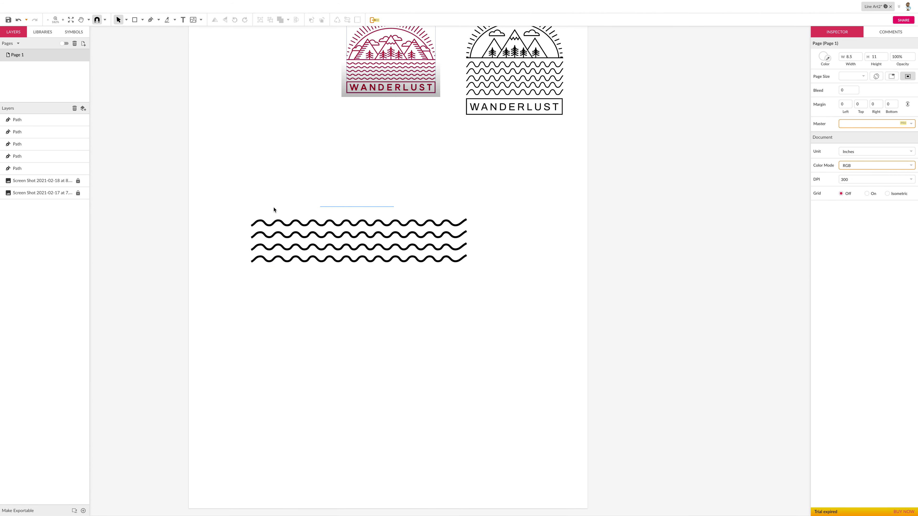
Step: Duplicate the lowest wavy line and shift the copy straight down to a Y position of about 5.87 in as a fifth line
left_click(348, 263)
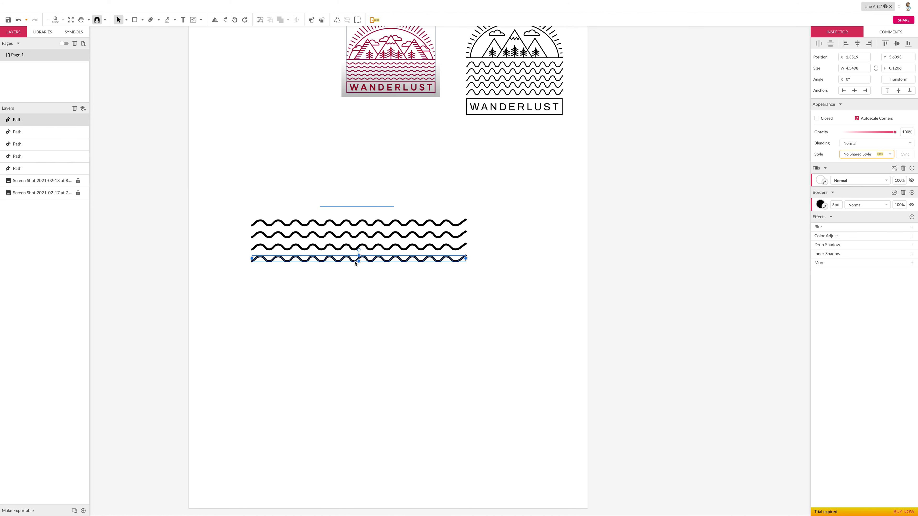
key("ctrl+d")
key("Down")
key("Down")
key("Down")
key("Down")
key("Down")
key("Down")
key("Down")
key("Down")
key("Down")
key("Down")
key("Down")
key("Down")
key("Down")
key("Down")
key("Down")
key("Down")
key("Down")
key("Down")
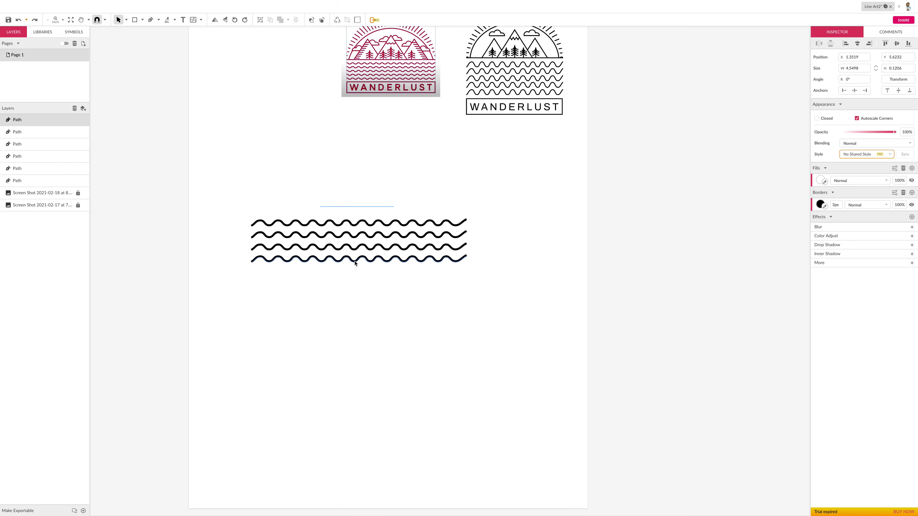
key("Down")
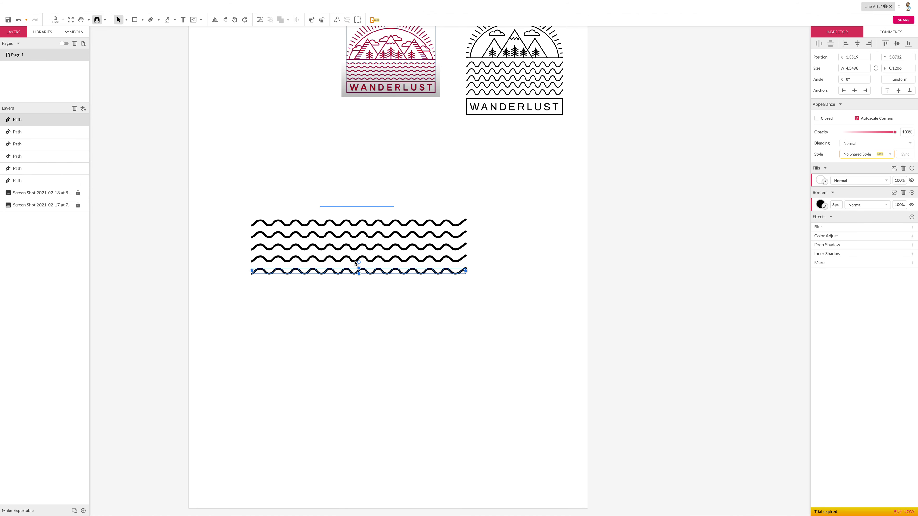
left_click(363, 194)
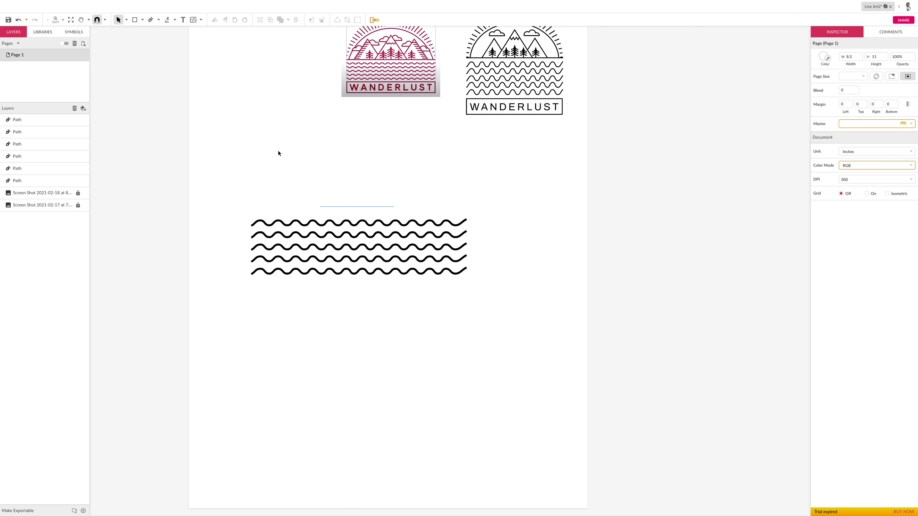
Step: Move the whole stack of five wavy lines together slightly to the right and down on the page
left_click_drag(231, 205, 486, 297)
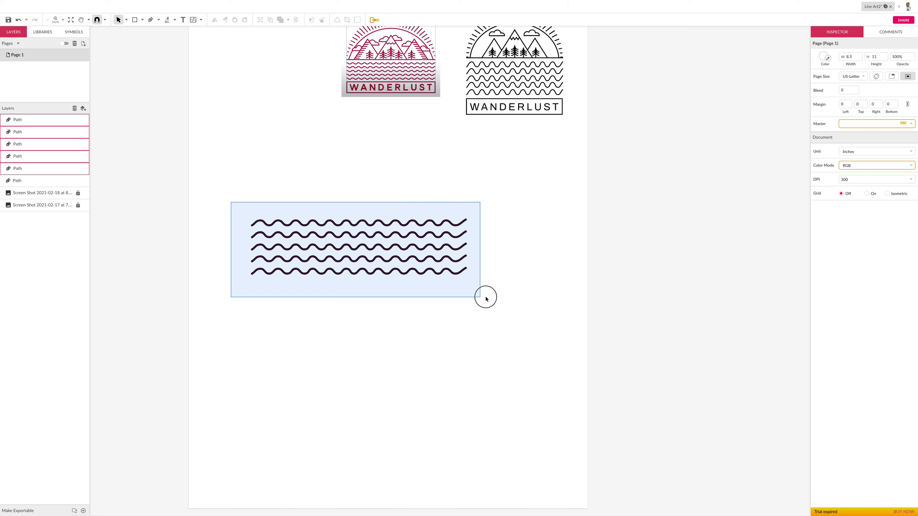
mouse_move(416, 273)
left_mouse_down()
mouse_move(449, 293)
mouse_move(429, 264)
left_mouse_up()
left_click(280, 219)
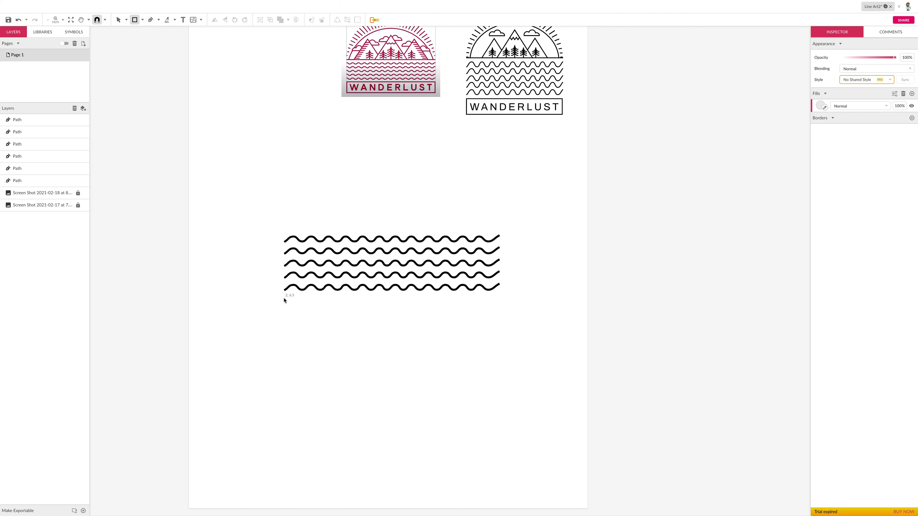
Step: Draw a rectangle about 4.58 by 0.70 in directly beneath the wavy lines, matching their width, and hide its fill
left_click_drag(284, 298, 499, 331)
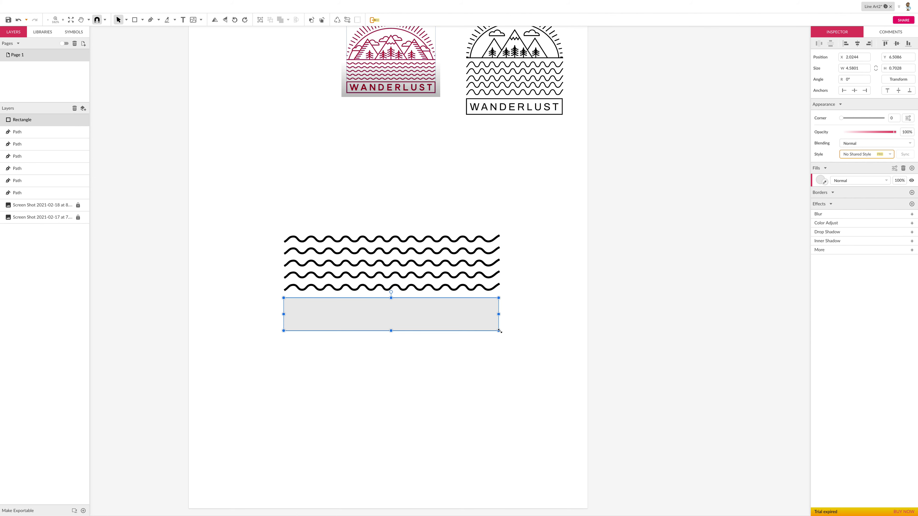
scroll(463, 319, "left", 1)
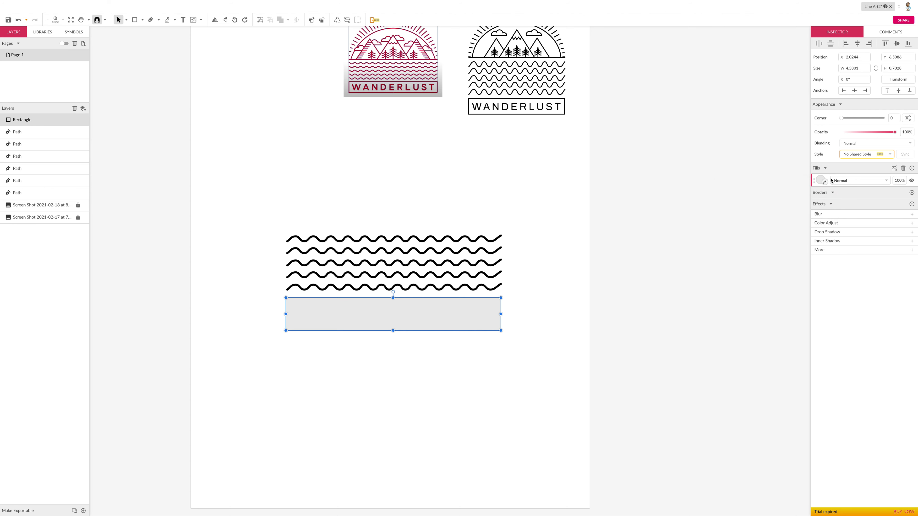
left_click(911, 181)
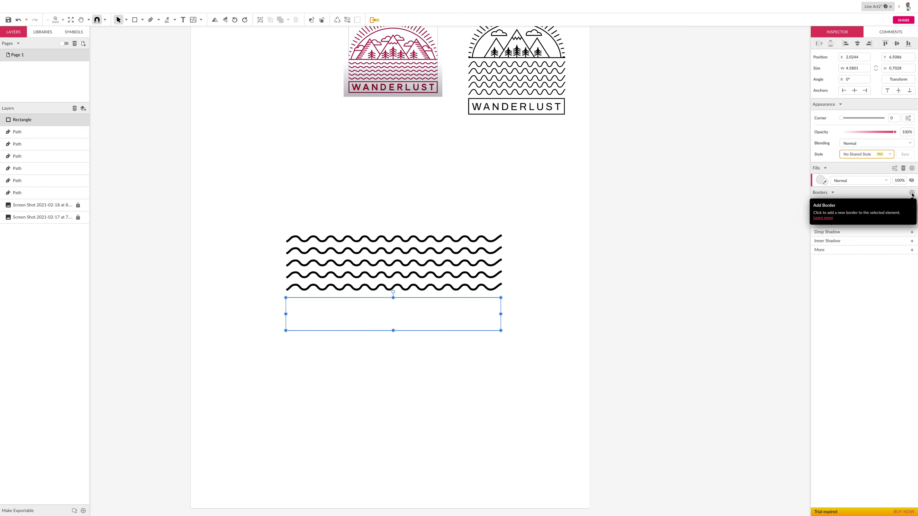
Step: Add a black border to the rectangle and set its width to 3 px
left_click(911, 193)
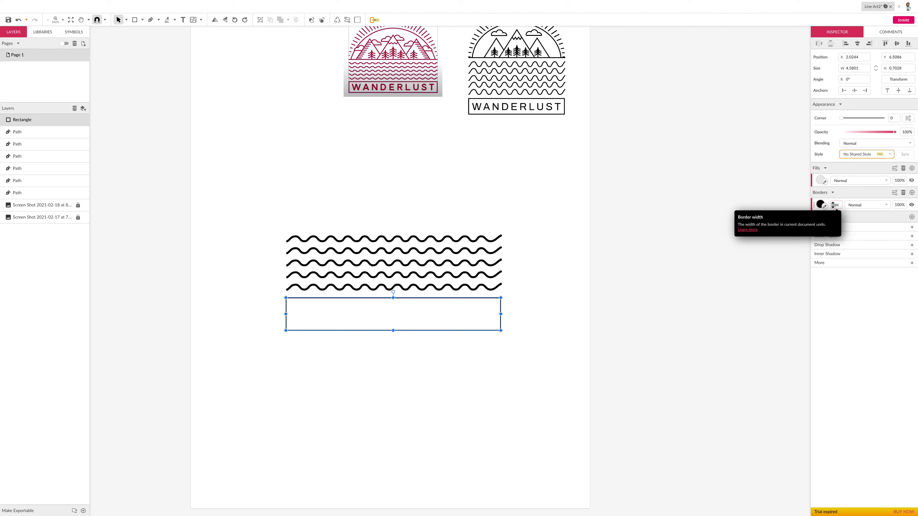
left_click(834, 205)
left_click_drag(834, 204, 838, 208)
left_click(838, 206)
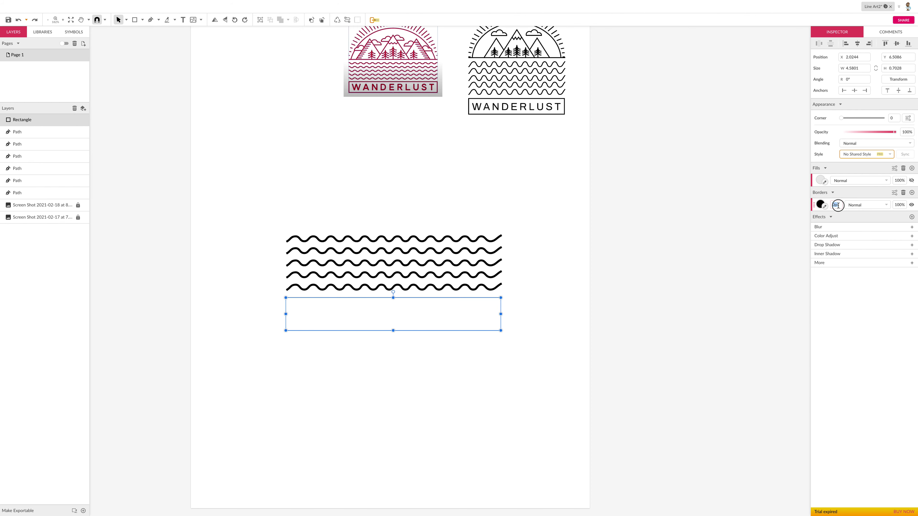
type("3")
key("Return")
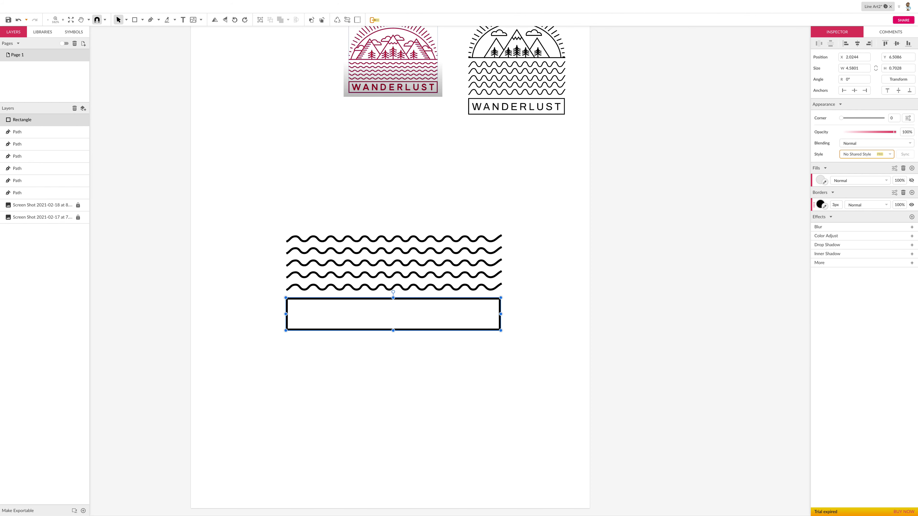
left_click(548, 190)
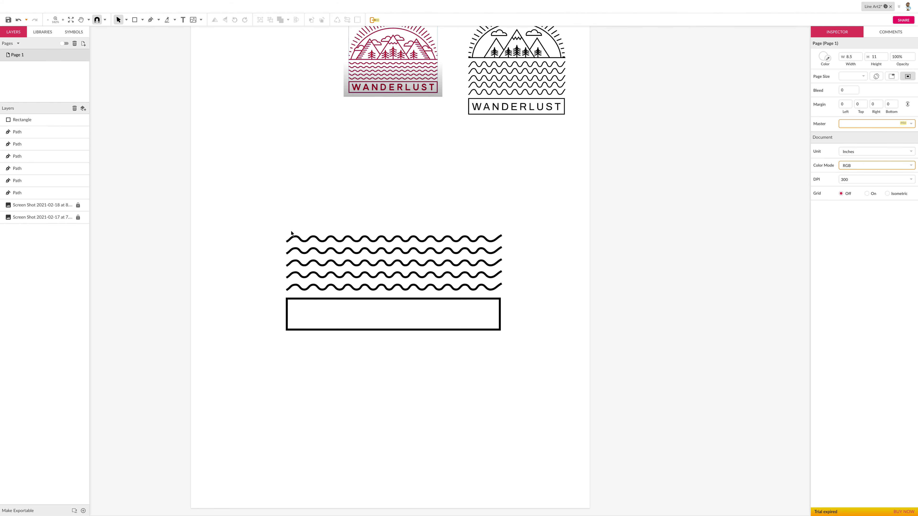
Step: Stretch the rectangle's lower edge down until it is about 0.75 in high
left_click(434, 329)
left_click_drag(394, 330, 394, 333)
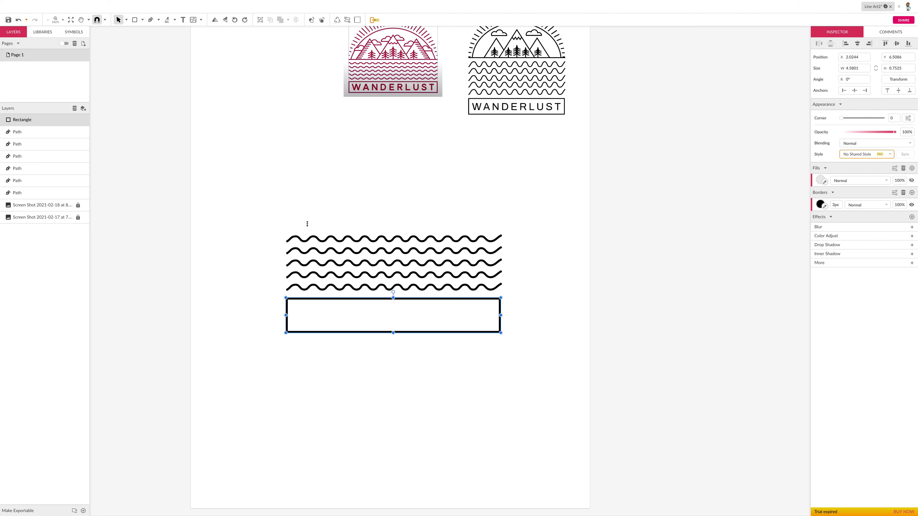
left_click(344, 214)
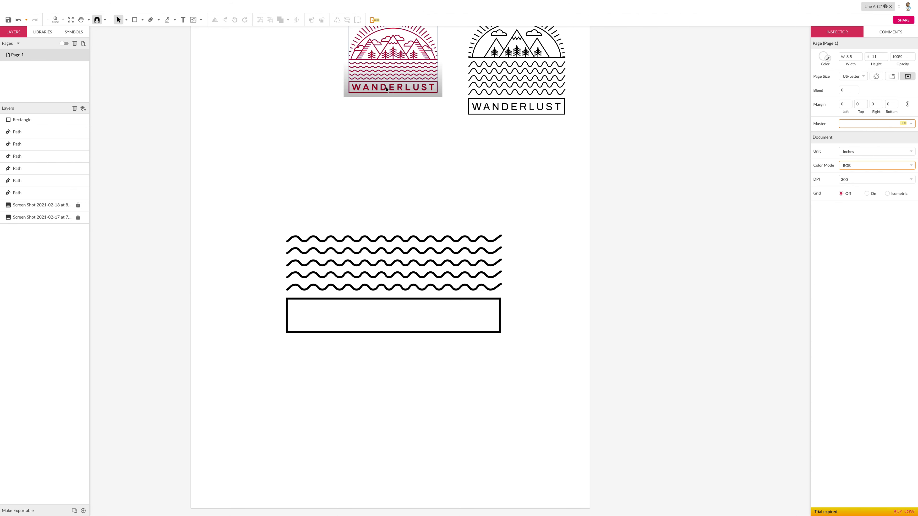
Step: Place a text frame about 4.39 by 0.60 in inside the rectangle and set its font to Archivo
left_click(183, 20)
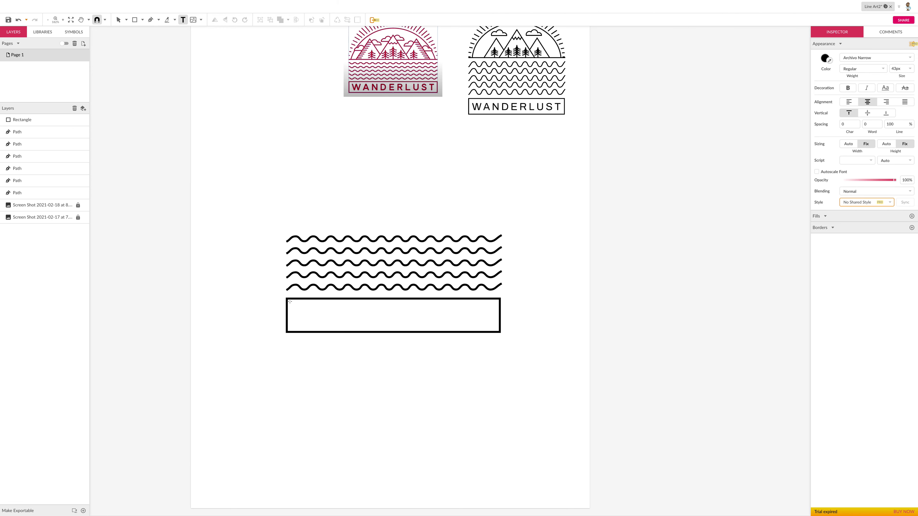
left_click_drag(290, 302, 497, 329)
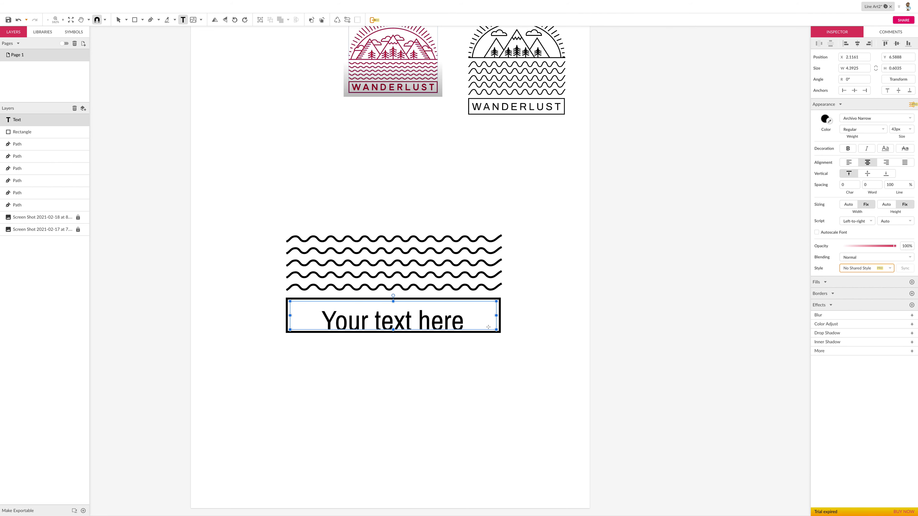
double_click(368, 317)
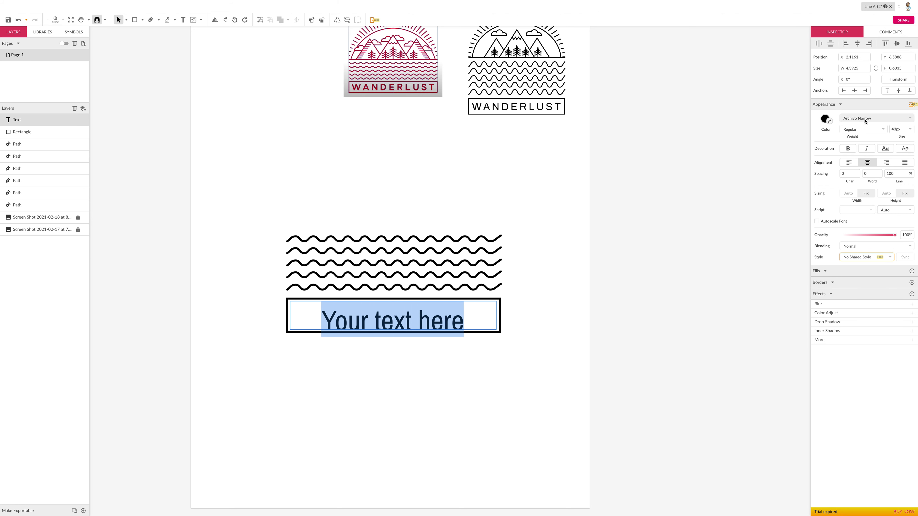
left_click(881, 119)
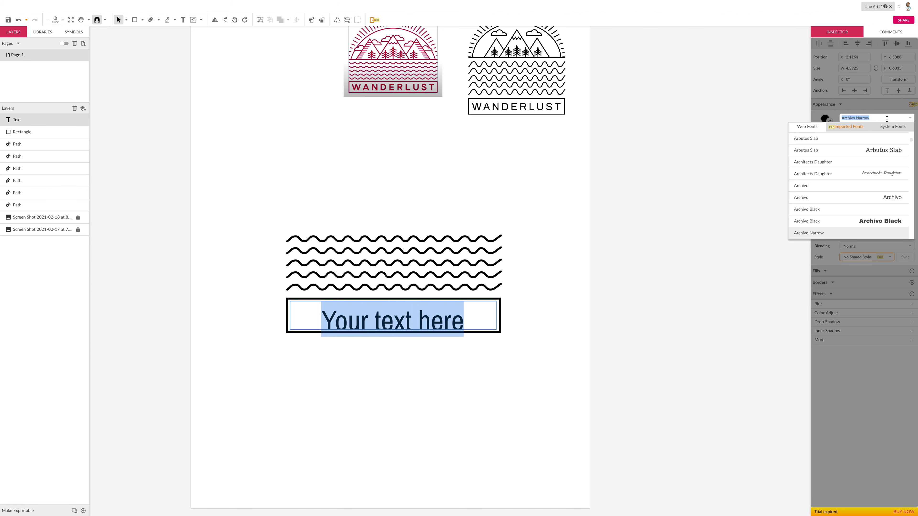
scroll(853, 184, "down", 2)
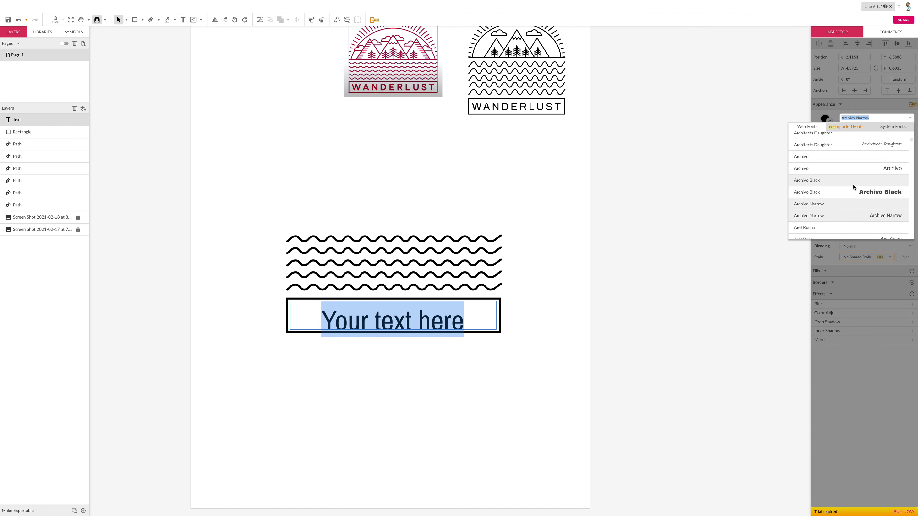
left_click(852, 170)
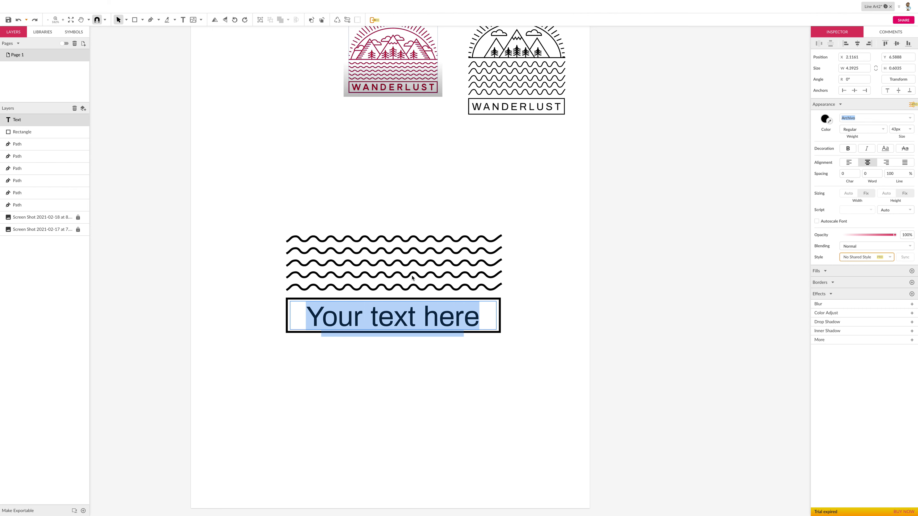
Step: Replace the placeholder text in the frame with WANDERLUST
type("WANDER")
left_click(381, 322)
triple_click(387, 318)
type("WAN")
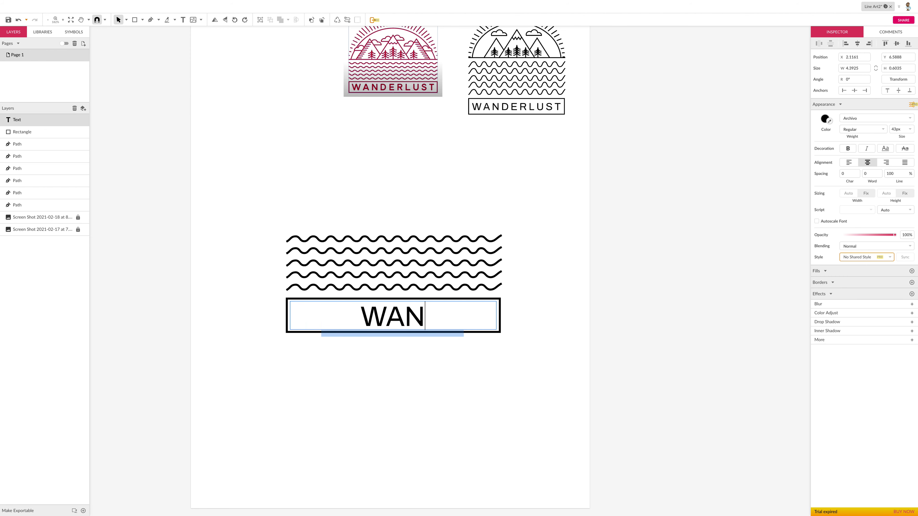
type("DERL")
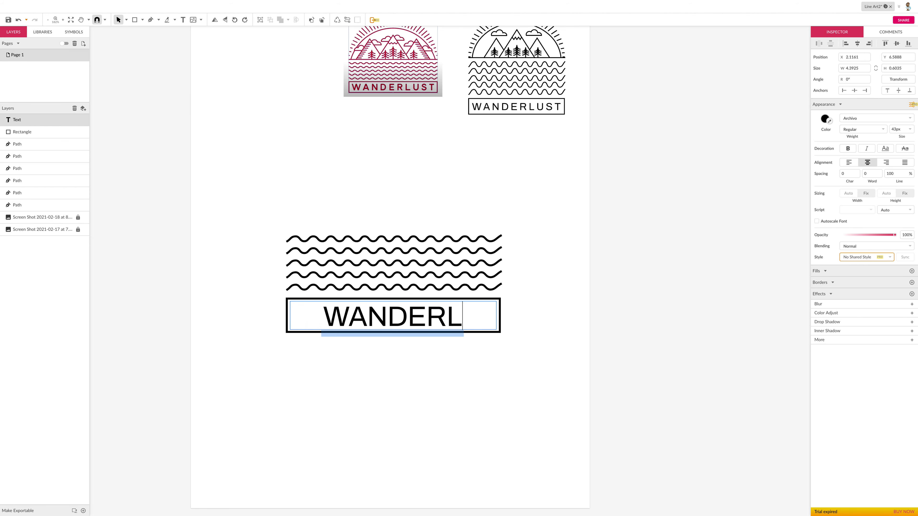
type("UST")
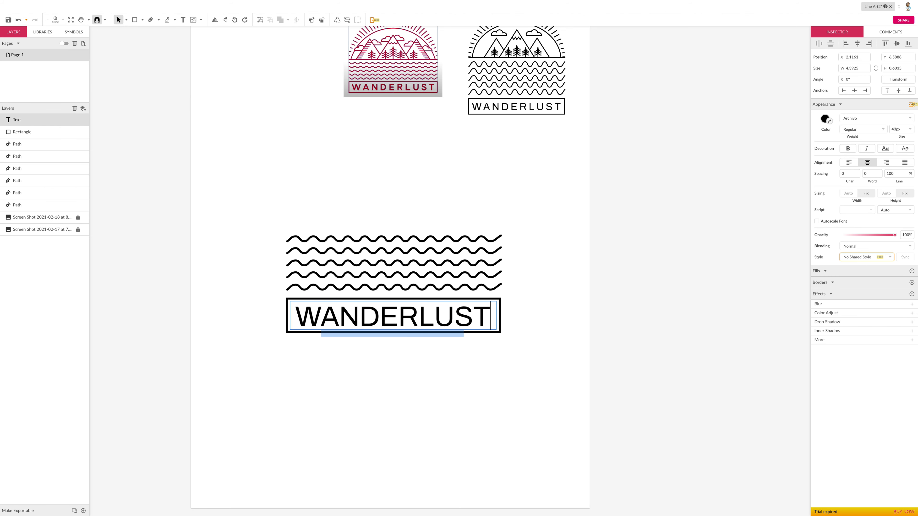
Step: Select the whole word WANDERLUST and set its font size to 37 px
double_click(385, 319)
left_click(385, 320)
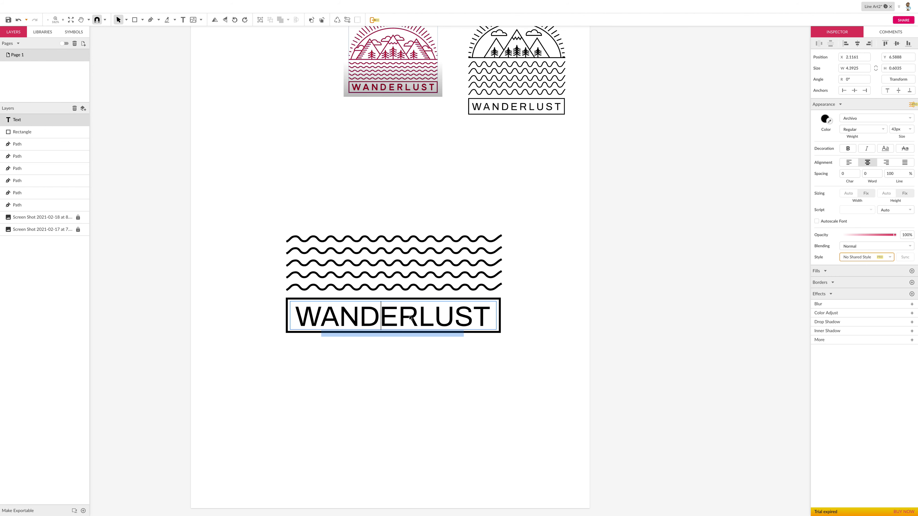
double_click(392, 318)
left_click(480, 304)
double_click(310, 321)
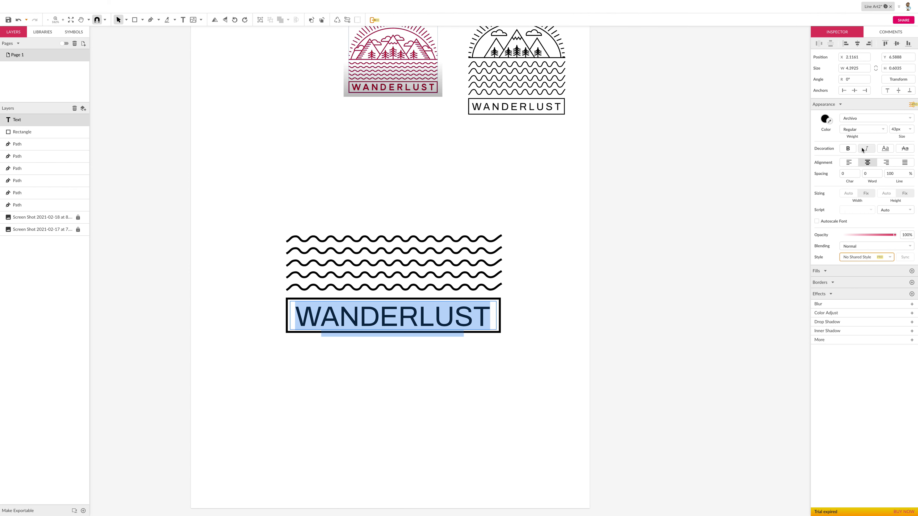
left_click_drag(903, 132, 901, 133)
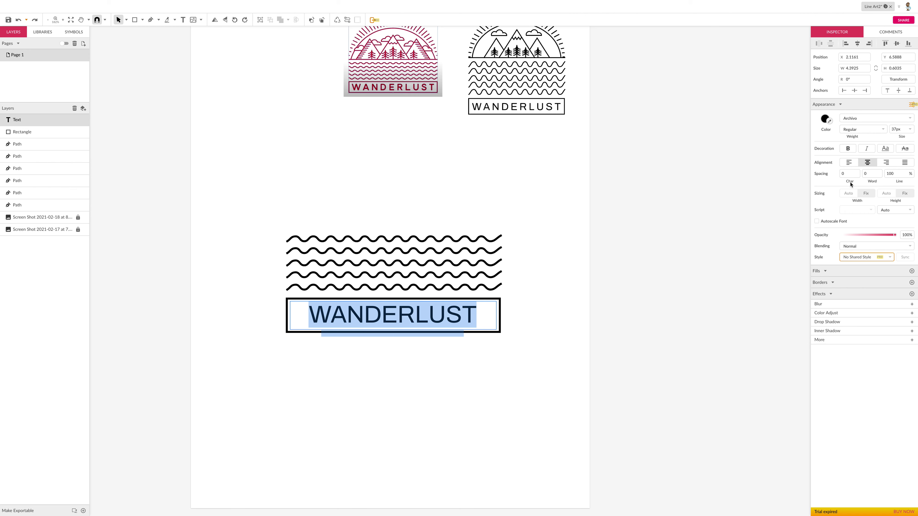
Step: Increase the character spacing of the word WANDERLUST to 0.1
left_click(845, 174)
key("Up")
key("Up")
key("Up")
key("Up")
key("Up")
key("Up")
key("Up")
key("Up")
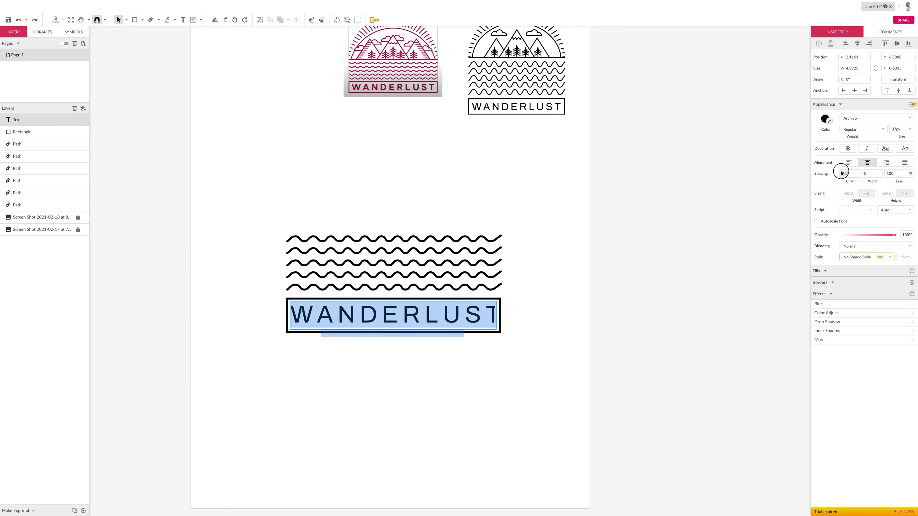
left_click_drag(841, 173, 843, 175)
key("BackSpace")
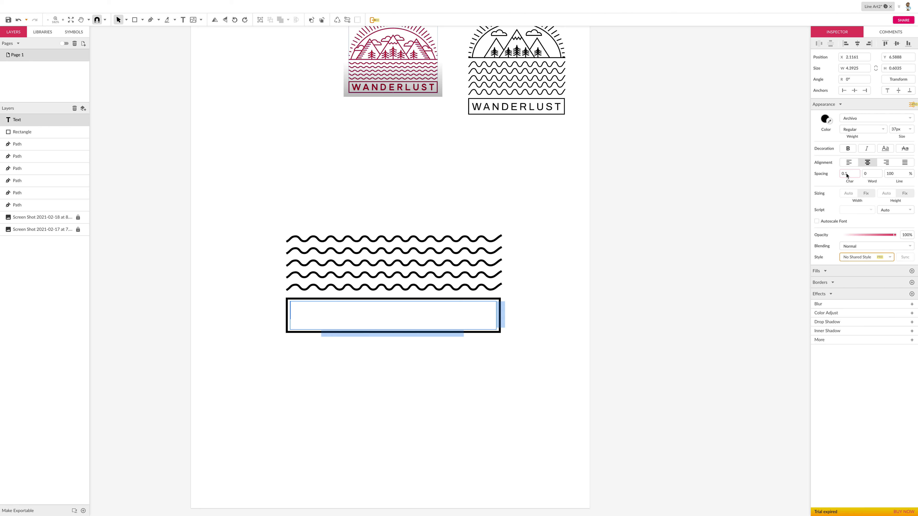
key("ctrl+z")
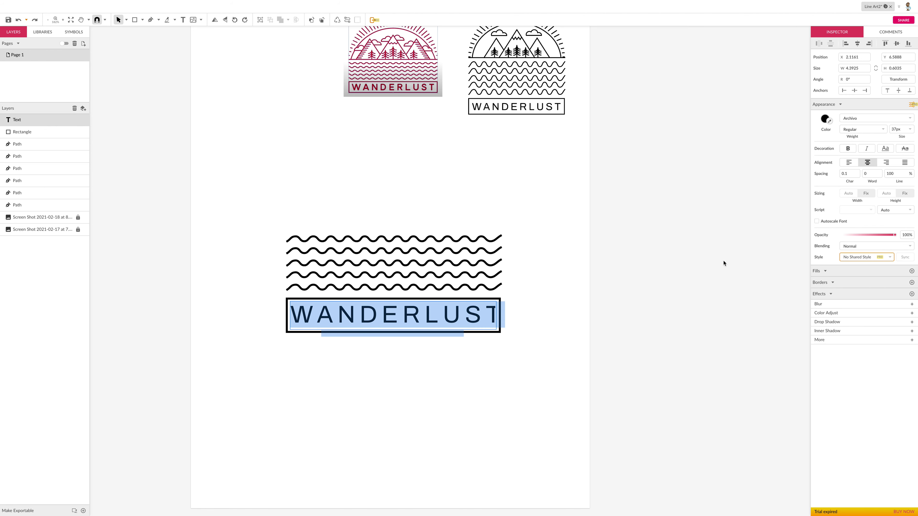
key("BackSpace")
key("ctrl+z")
Step: Set the character spacing of WANDERLUST to 0.08 and finish editing the text
left_click(846, 173)
left_click(848, 174)
key("BackSpace")
key("Return")
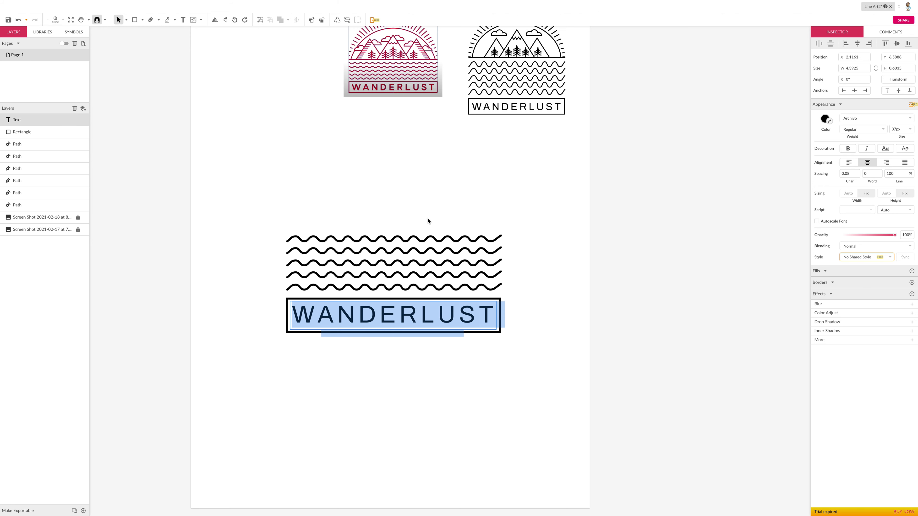
key("Escape")
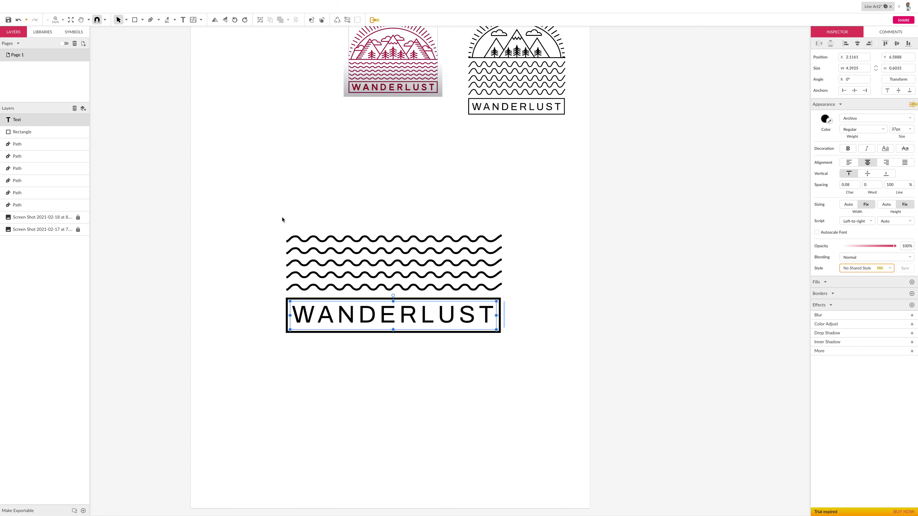
left_click(282, 220)
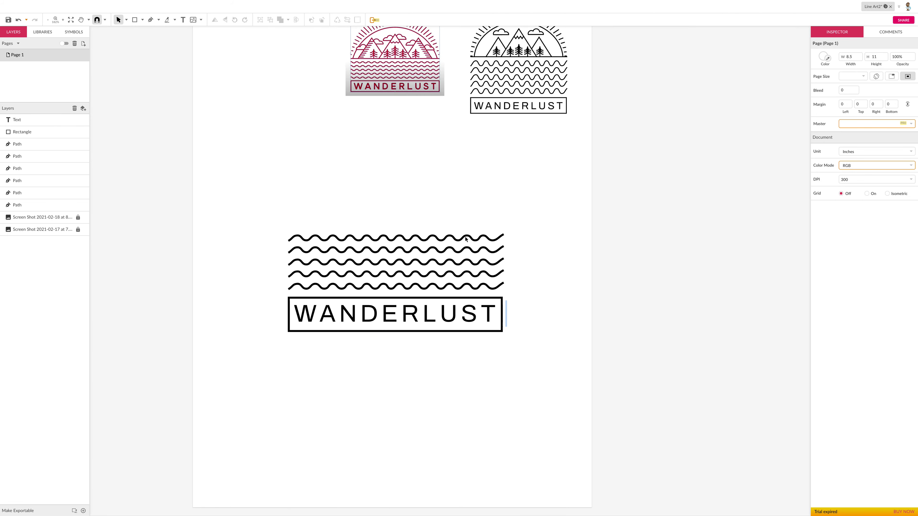
Step: Nudge the WANDERLUST text down inside its rectangle to a Y position of about 6.62 in
left_click(391, 313)
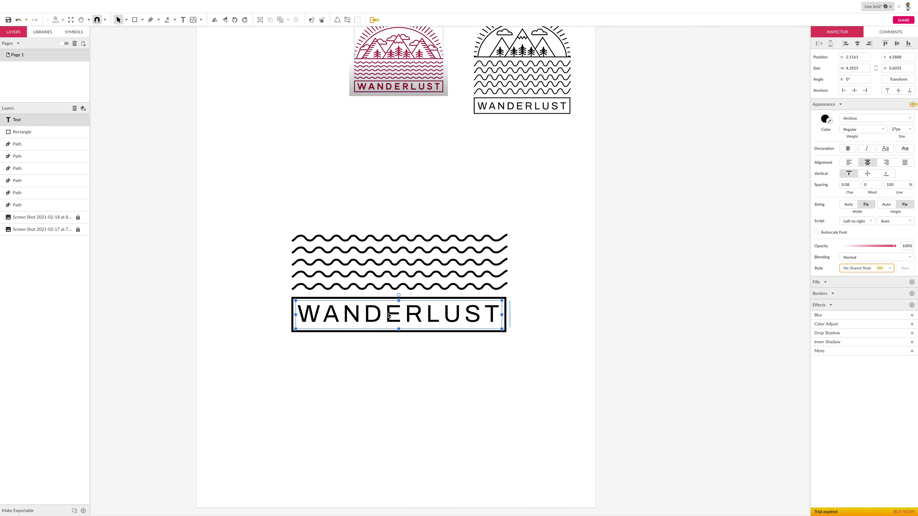
key("Down")
key("Down")
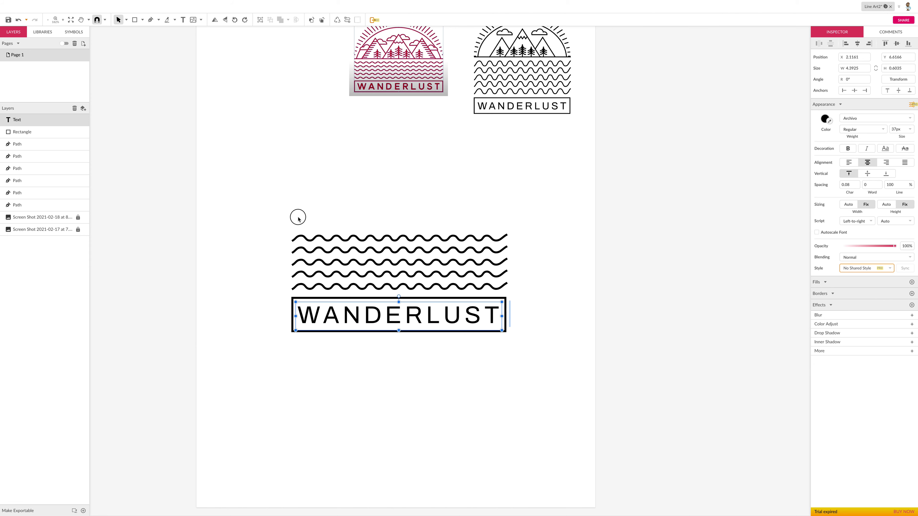
left_click(266, 211)
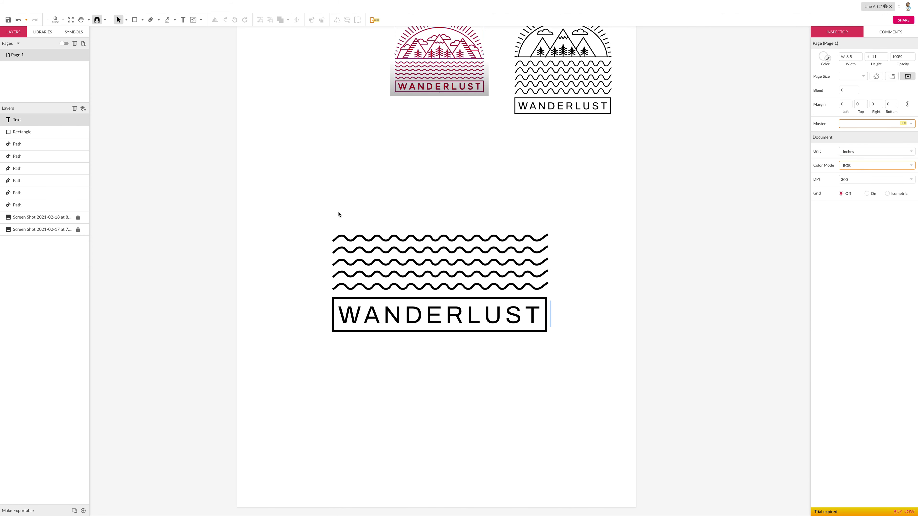
Step: Move the wavy lines, the rectangle and its text together straight down to a Y position of about 7 in
scroll(364, 214, "up", 1)
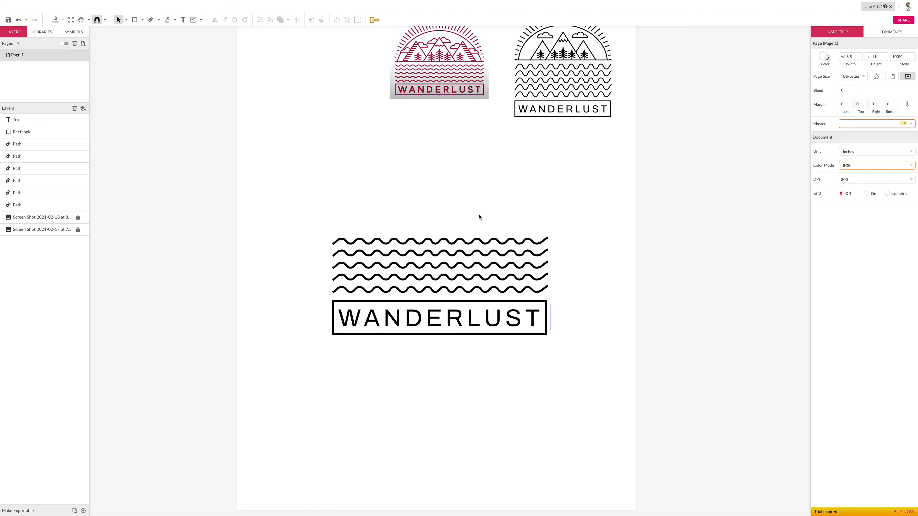
left_click_drag(321, 219, 558, 360)
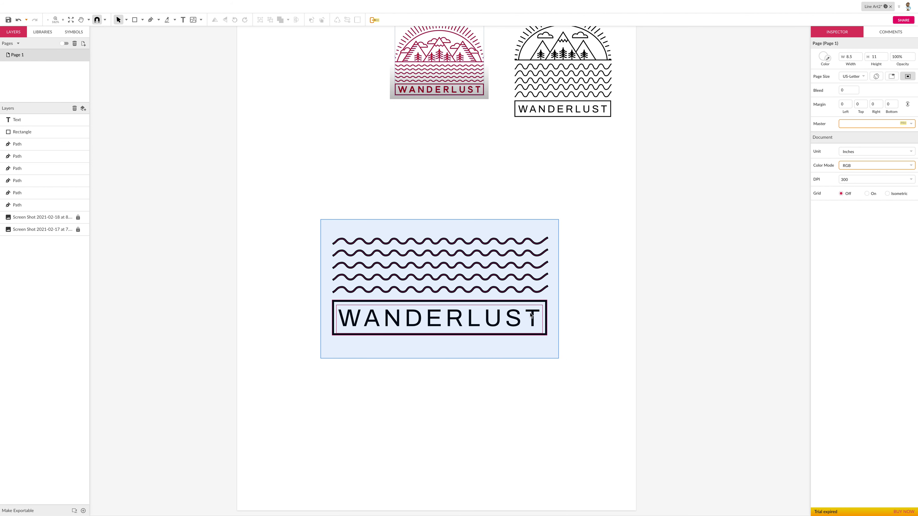
left_click_drag(525, 303, 525, 388)
scroll(466, 263, "right", 1)
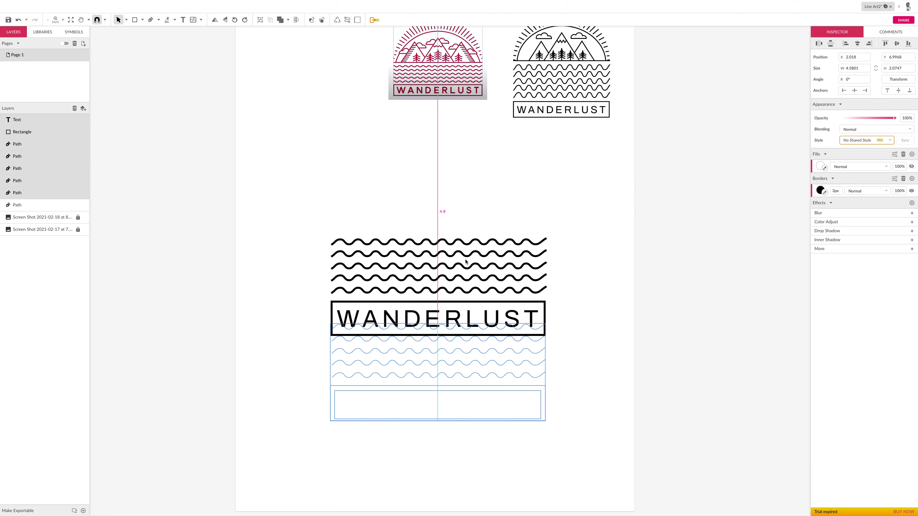
Step: Try to select the wavy lines and the banner together, and undo the stray shift of the lowest wavy line
scroll(466, 262, "down", 1)
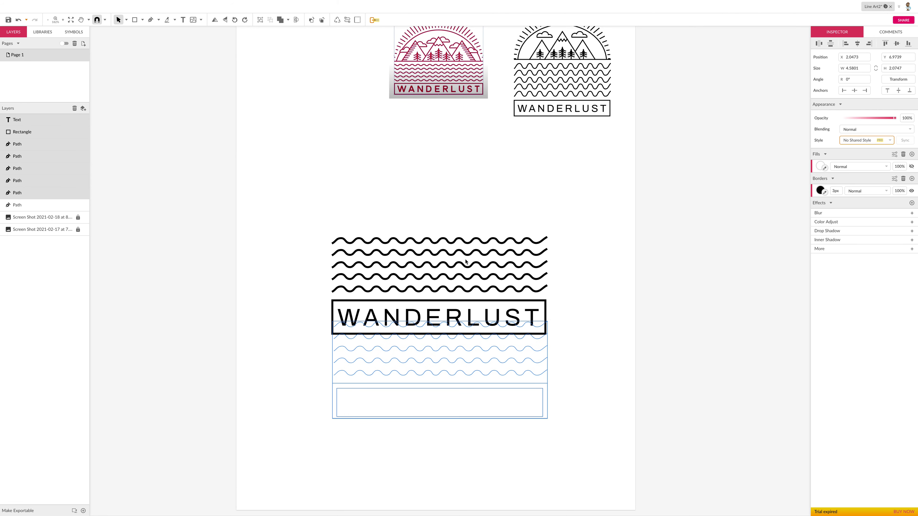
left_click(307, 221)
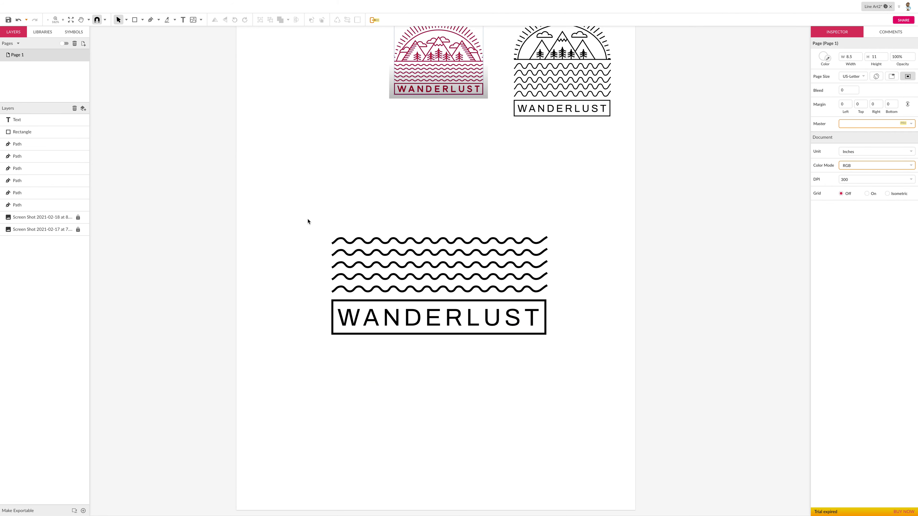
left_click_drag(575, 372, 319, 234)
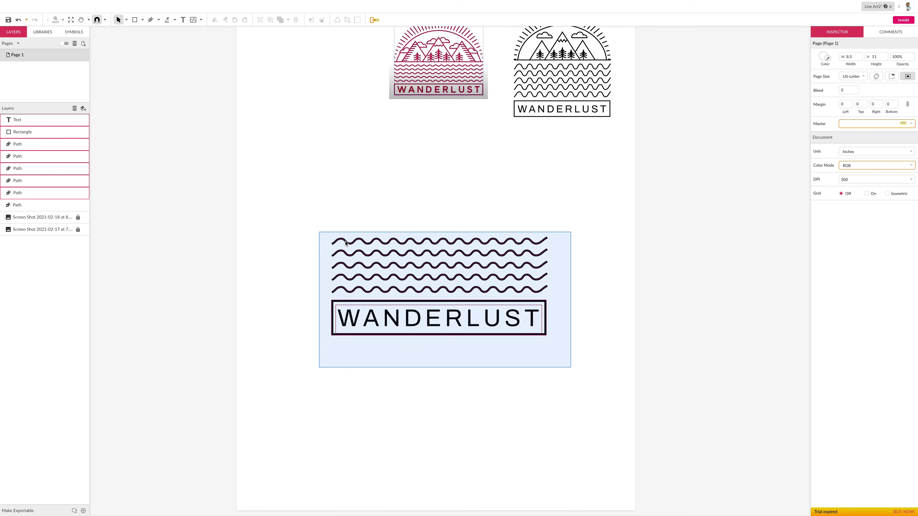
left_click(342, 291)
left_click_drag(341, 291, 341, 291)
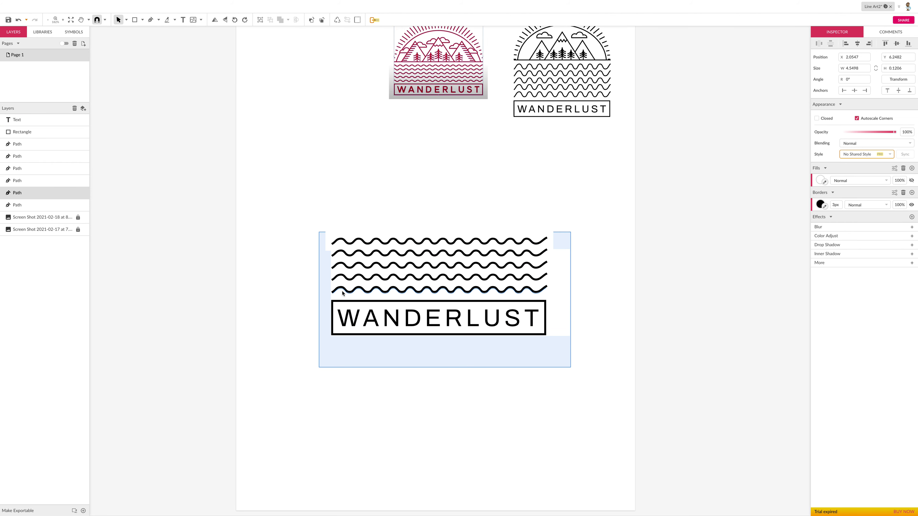
key("super+z")
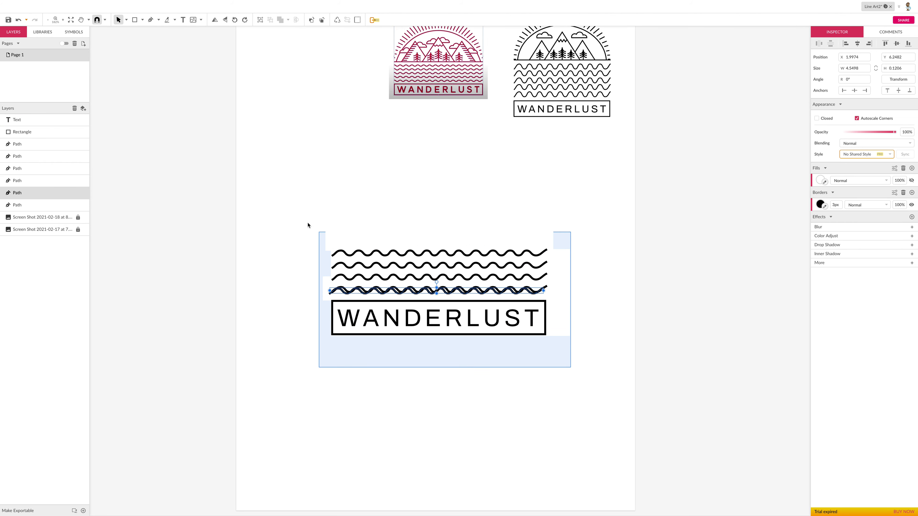
key("super+z")
Step: Try to move the wavy lines, the rectangle and the WANDERLUST text together lower on the page
left_click(309, 217)
left_click(339, 244)
left_click(526, 363)
left_click_drag(526, 363, 589, 383)
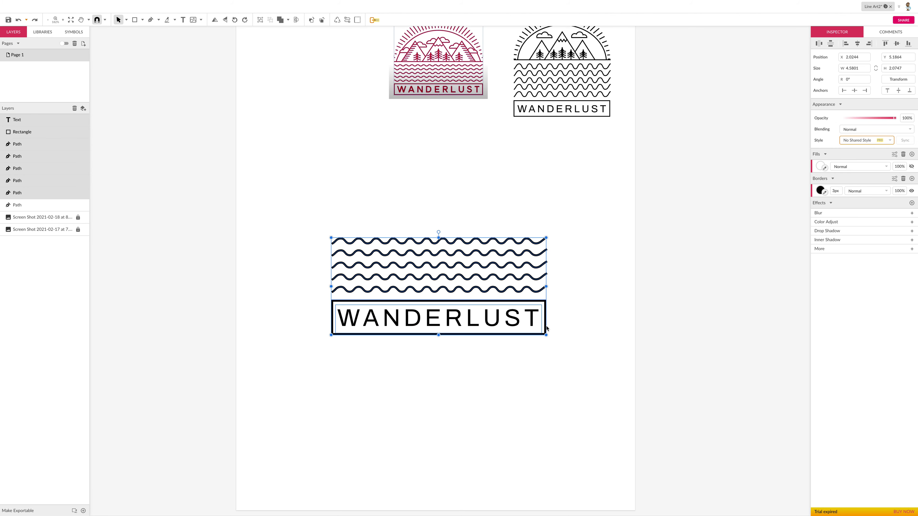
left_click(546, 325)
left_click_drag(546, 327, 545, 381)
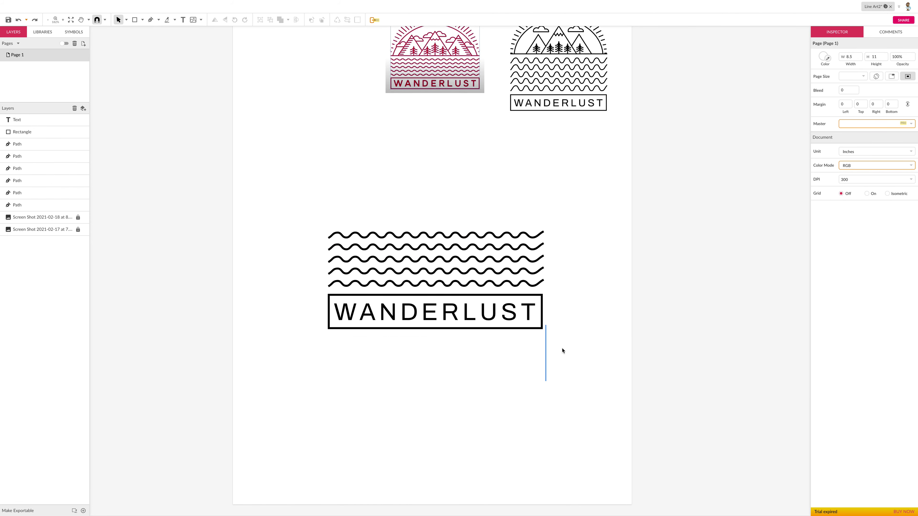
left_click(322, 219)
left_click_drag(319, 218, 311, 211)
left_click(312, 211)
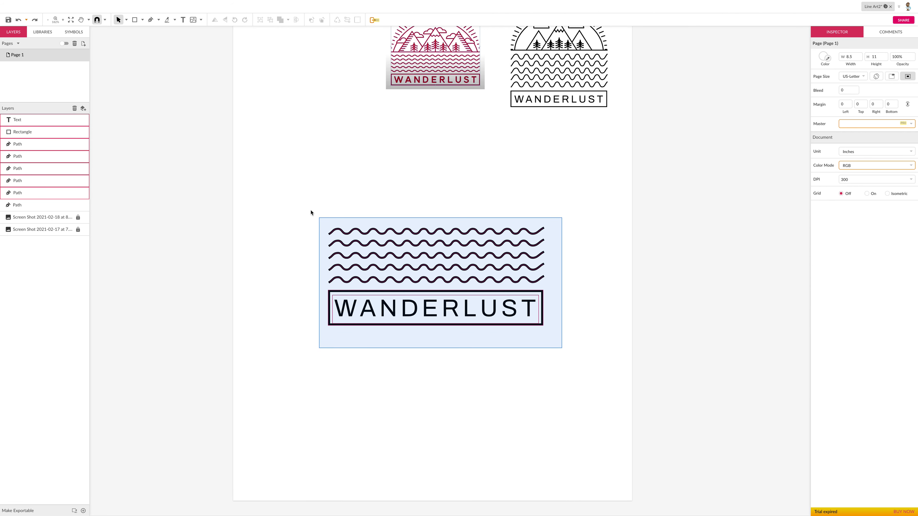
scroll(310, 207, "down", 1)
mouse_move(310, 207)
left_mouse_down()
mouse_move(496, 337)
mouse_move(541, 341)
mouse_move(335, 237)
mouse_move(346, 241)
mouse_move(303, 211)
left_mouse_up()
scroll(540, 340, "down", 1)
left_click(582, 341)
scroll(580, 345, "left", 1)
scroll(303, 213, "up", 1)
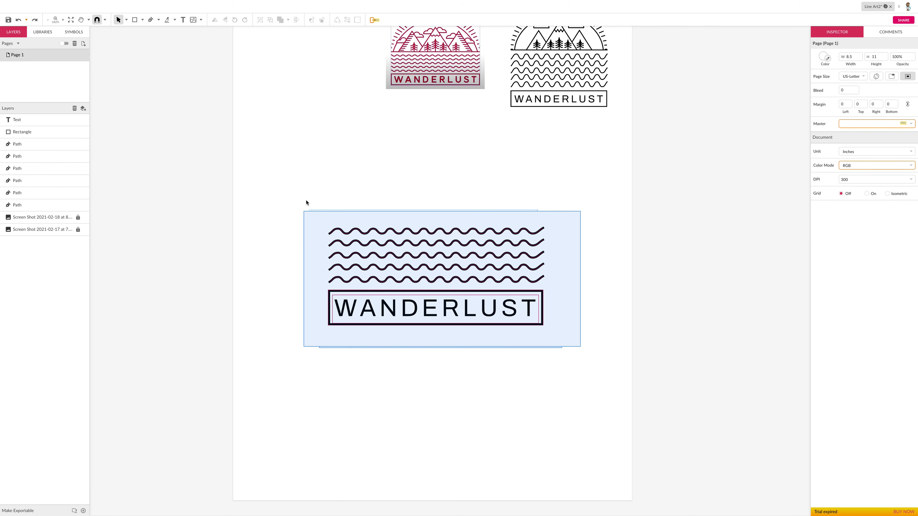
scroll(306, 200, "down", 1)
scroll(306, 203, "left", 1)
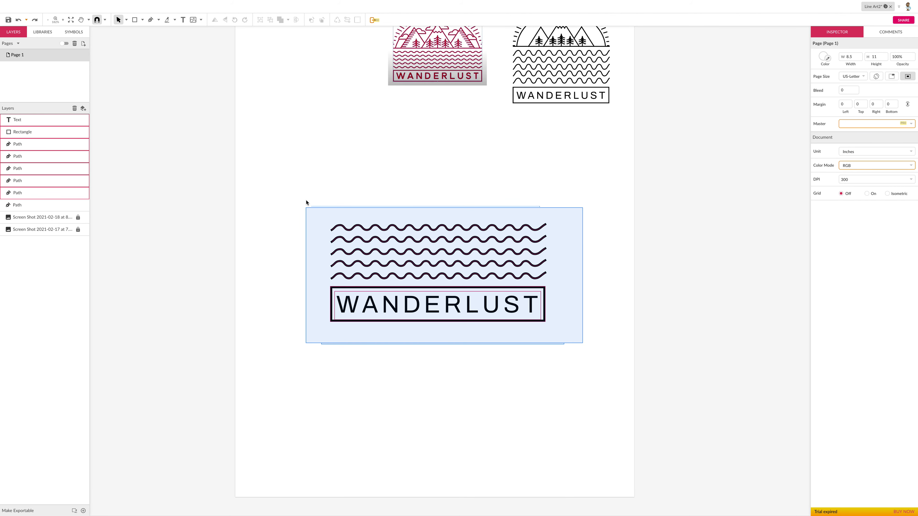
scroll(306, 200, "down", 1)
left_click(306, 201)
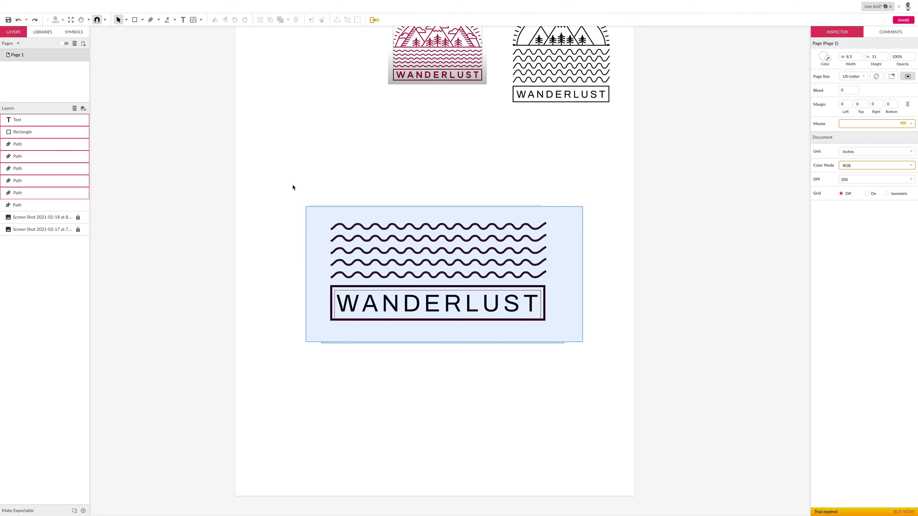
scroll(306, 191, "left", 1)
scroll(306, 192, "right", 1)
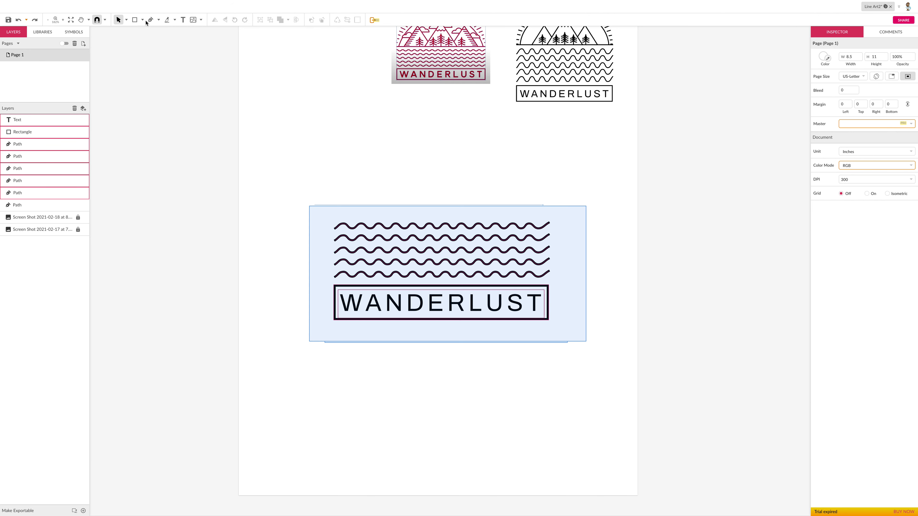
Step: Try to move the selected wavy lines, rectangle and text down to a Y position of about 6.7 in
left_click(127, 21)
left_click(127, 20)
left_click(126, 21)
left_click(140, 31)
left_click_drag(285, 174, 584, 330)
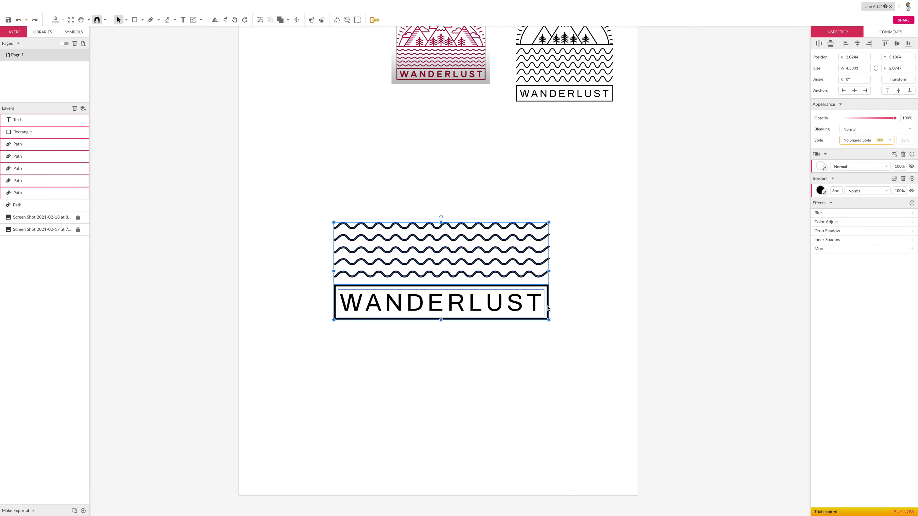
left_click_drag(548, 307, 543, 376)
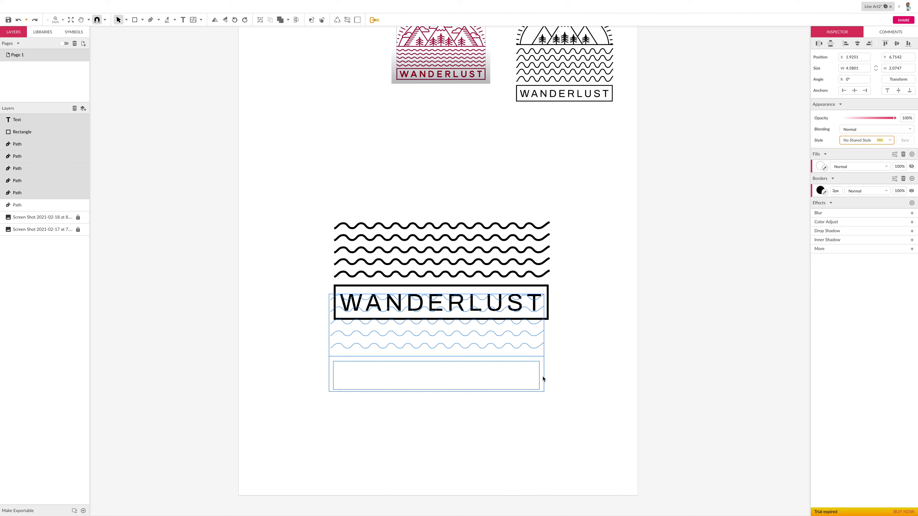
scroll(563, 354, "down", 1)
scroll(575, 339, "down", 2)
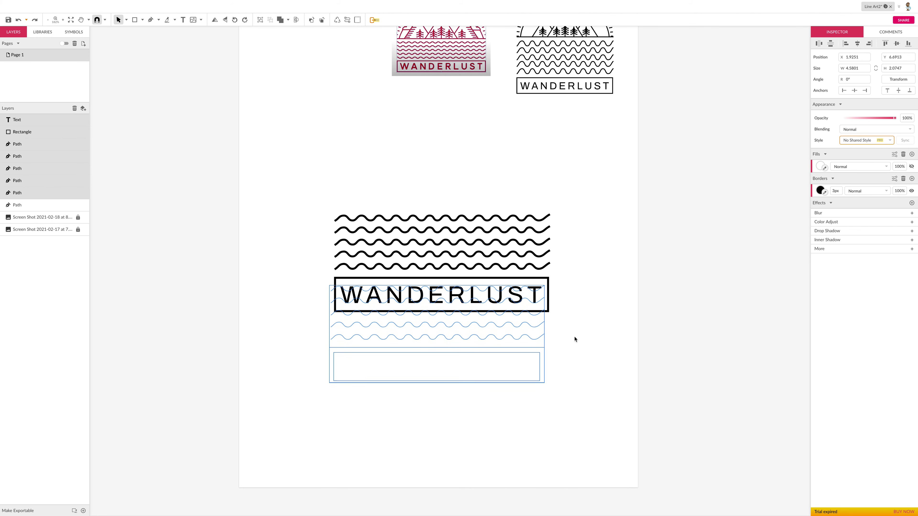
Step: Try to reselect the wavy lines and banner as a block, and undo the stray shift of the topmost wavy line
left_click(575, 339)
left_click(576, 358)
left_click_drag(576, 358, 309, 194)
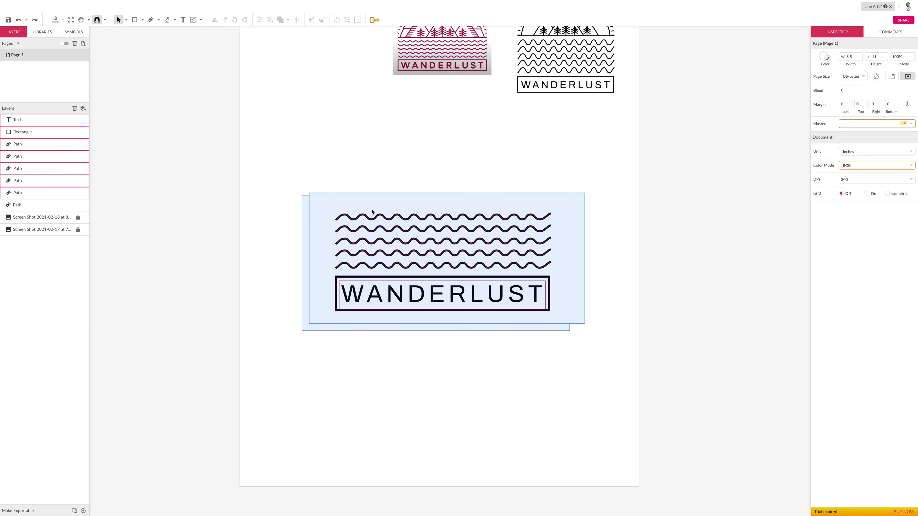
scroll(374, 216, "down", 1)
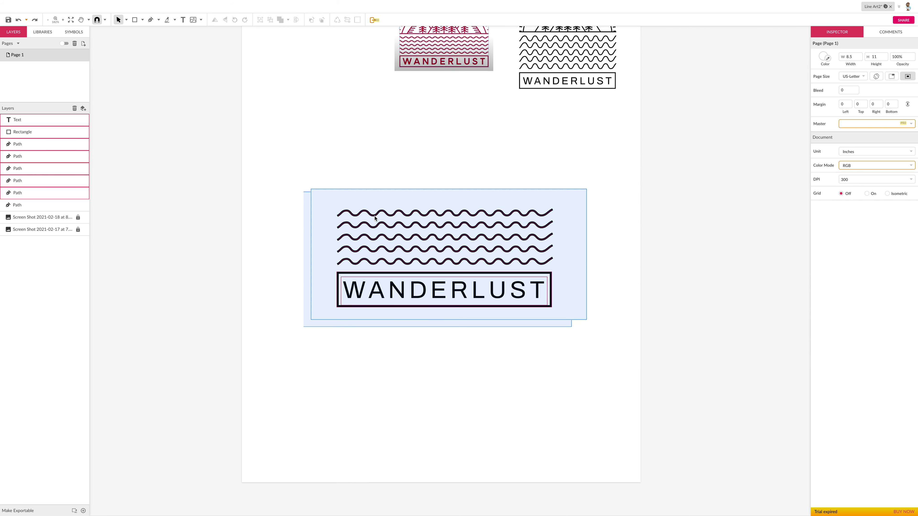
scroll(376, 215, "down", 3)
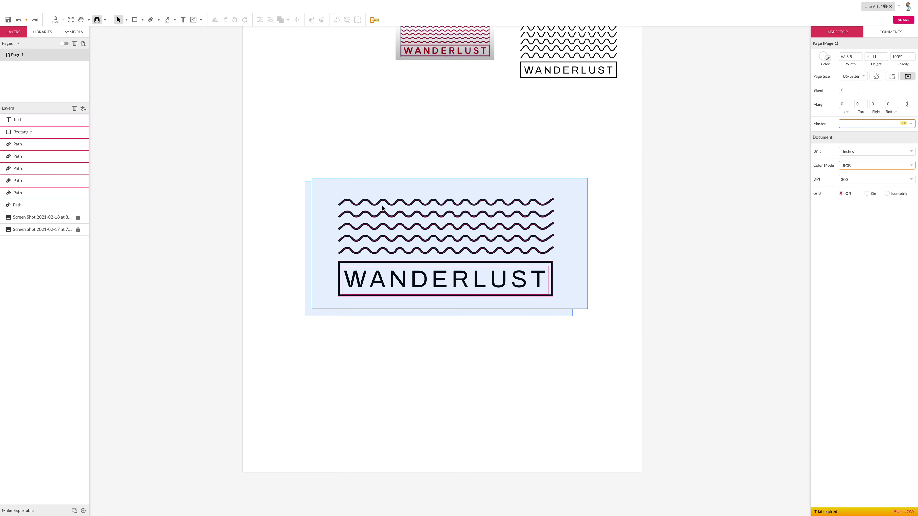
scroll(380, 206, "down", 1)
mouse_move(377, 204)
left_mouse_down()
mouse_move(387, 274)
mouse_move(379, 213)
left_mouse_up()
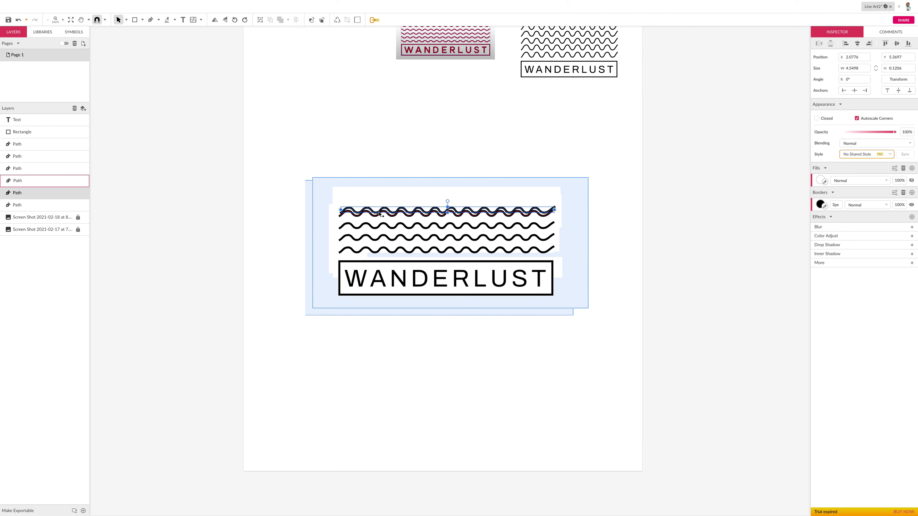
key("ctrl+z")
Step: Try to move the wavy lines, rectangle and text down to a Y position of about 7.1 in, and undo the move
mouse_move(302, 167)
left_mouse_down()
mouse_move(557, 347)
mouse_move(592, 345)
mouse_move(575, 339)
left_mouse_up()
left_click_drag(553, 290, 555, 379)
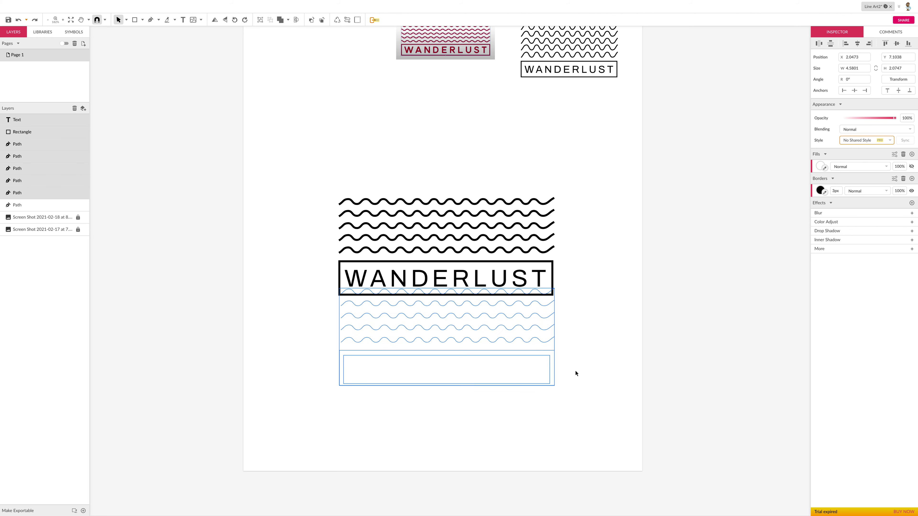
scroll(577, 367, "left", 1)
scroll(579, 366, "left", 1)
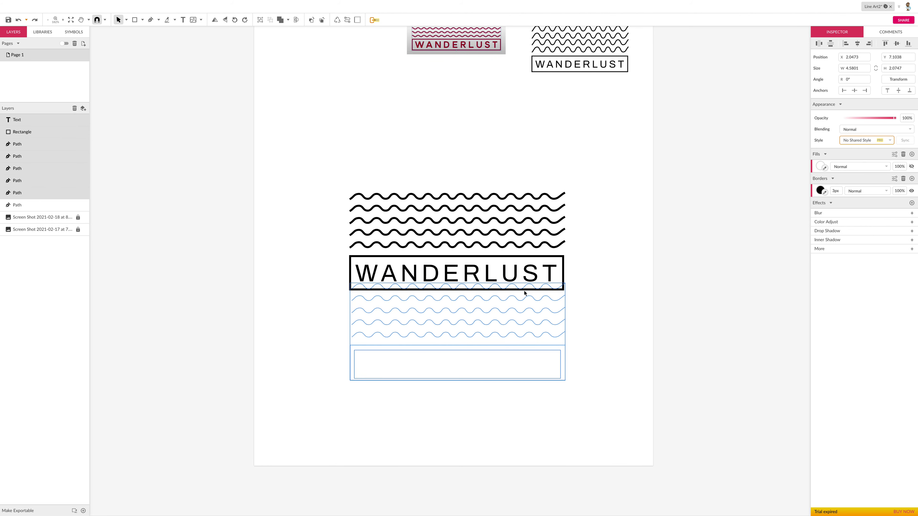
key("ctrl+z")
left_click_drag(320, 178, 579, 321)
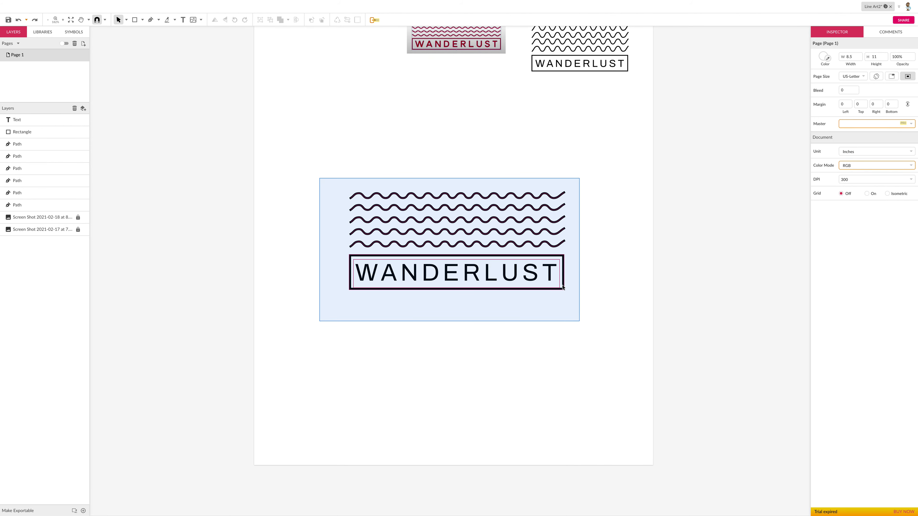
scroll(563, 283, "down", 1)
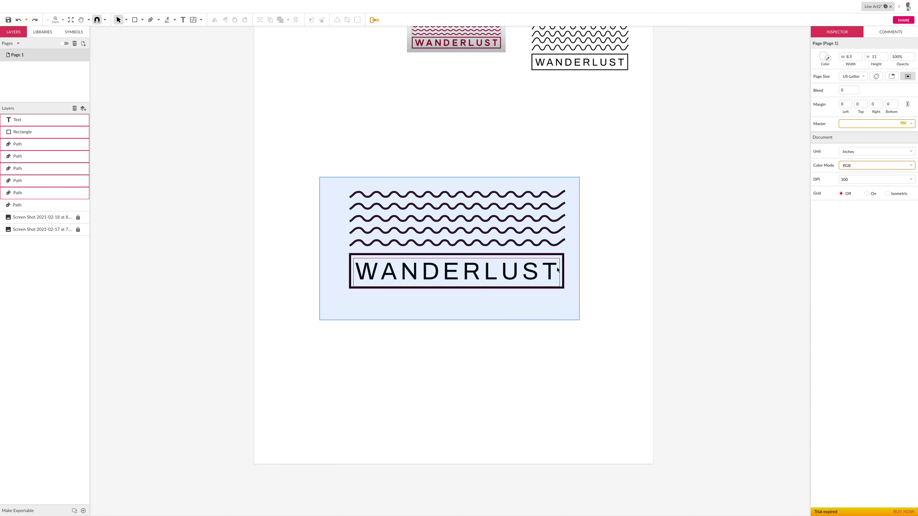
scroll(557, 267, "down", 1)
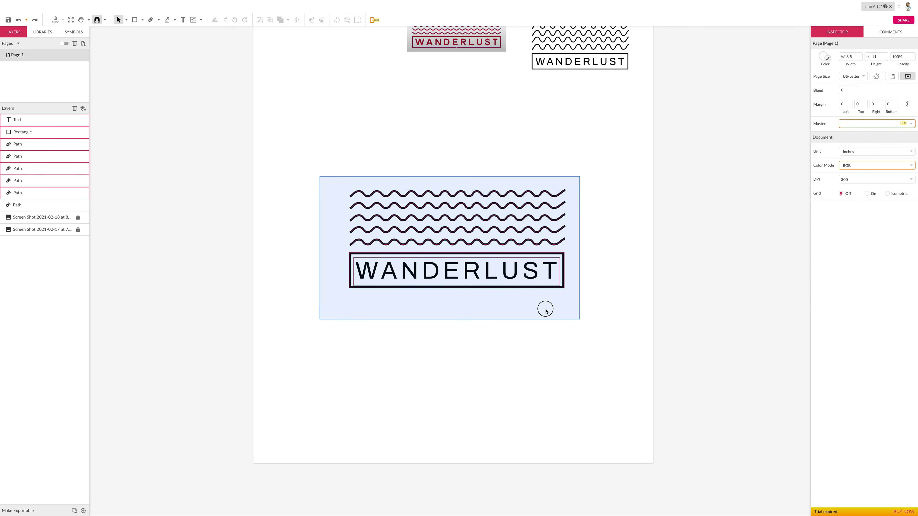
left_click(572, 302)
left_click_drag(329, 169, 571, 299)
scroll(572, 302, "down", 1)
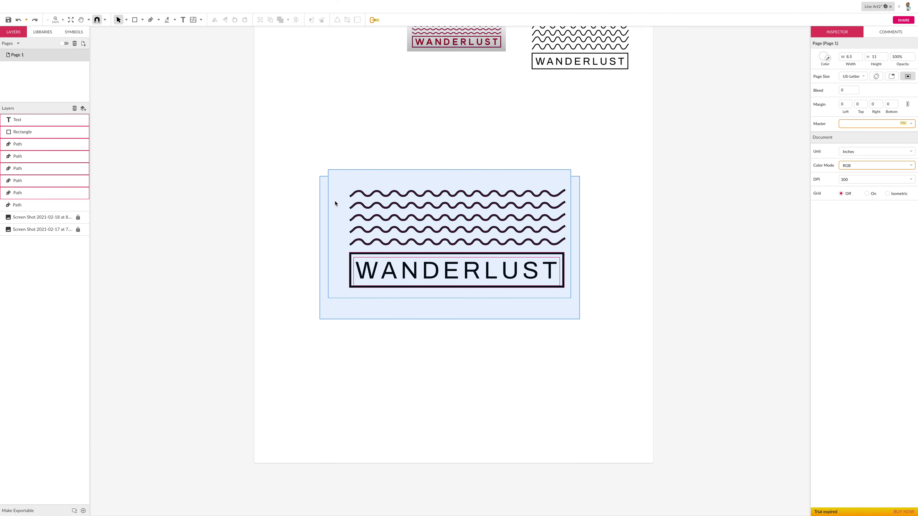
scroll(320, 170, "down", 1)
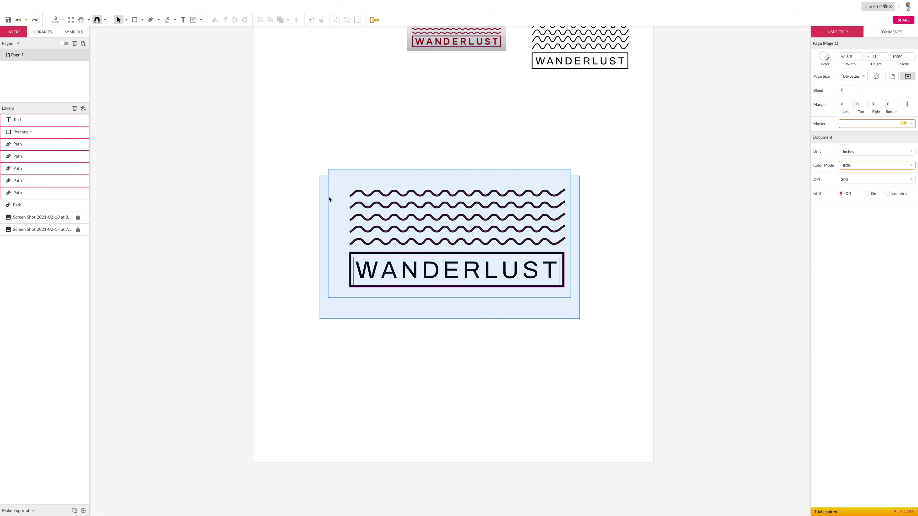
scroll(318, 175, "left", 1)
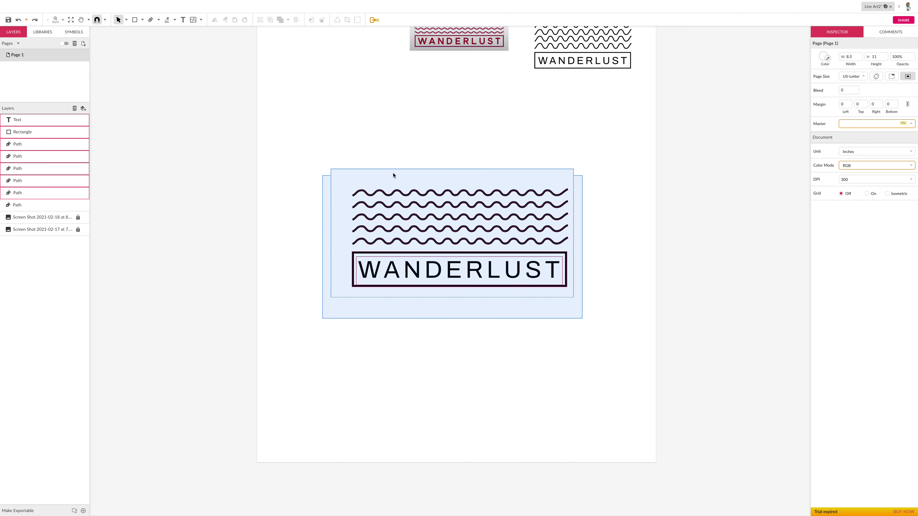
scroll(389, 176, "left", 1)
Step: Try to move the wavy lines and the WANDERLUST banner down to a Y position of about 6.97 in
left_click_drag(298, 139, 619, 326)
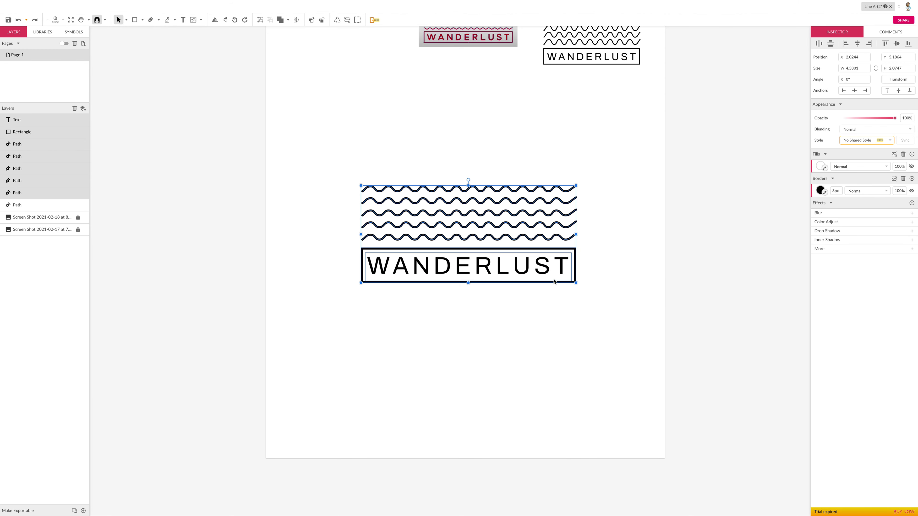
left_click_drag(562, 261, 560, 344)
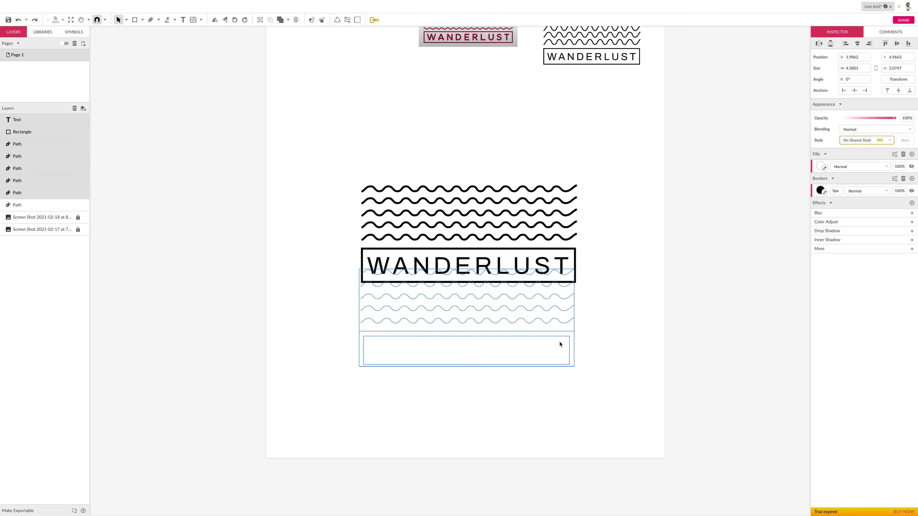
scroll(560, 344, "down", 1)
scroll(585, 316, "down", 1)
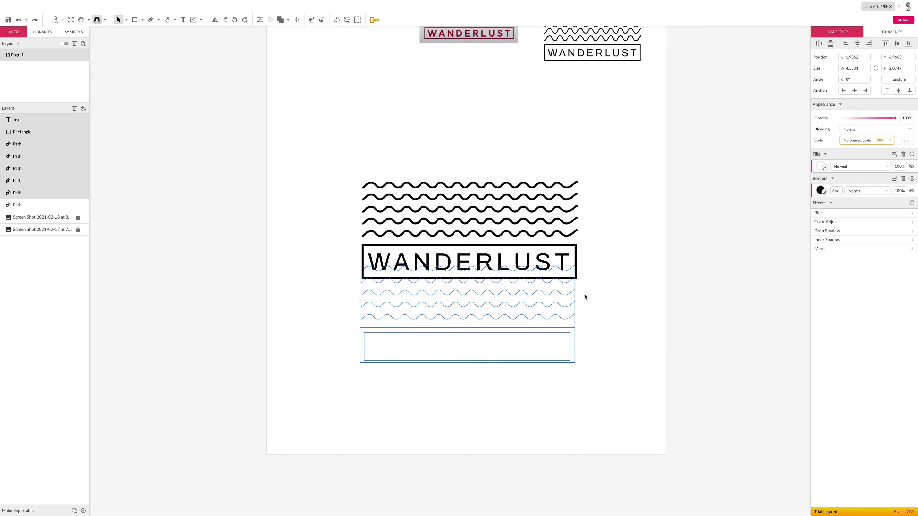
scroll(585, 297, "down", 1)
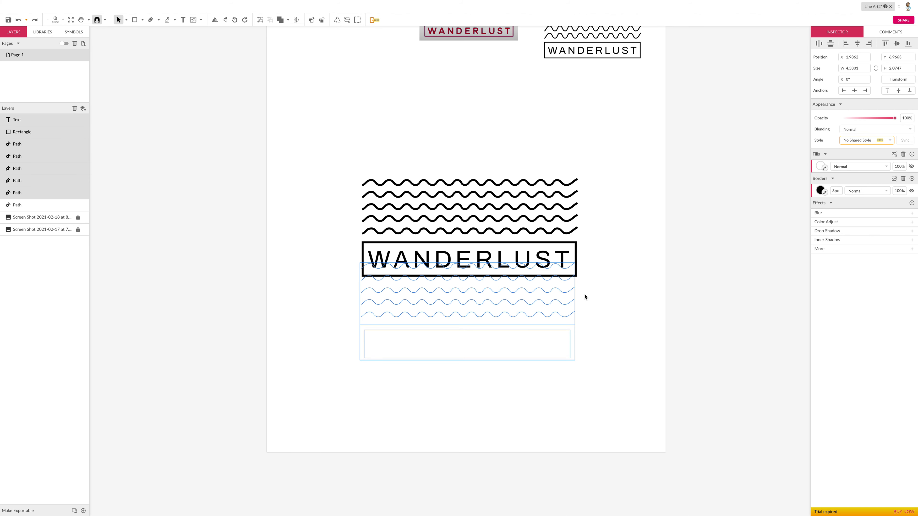
Step: Move the five wavy lines, the rectangle and its text together straight down into the lower half of the page, and deselect them
key("super+minus")
left_click_drag(340, 204, 552, 334)
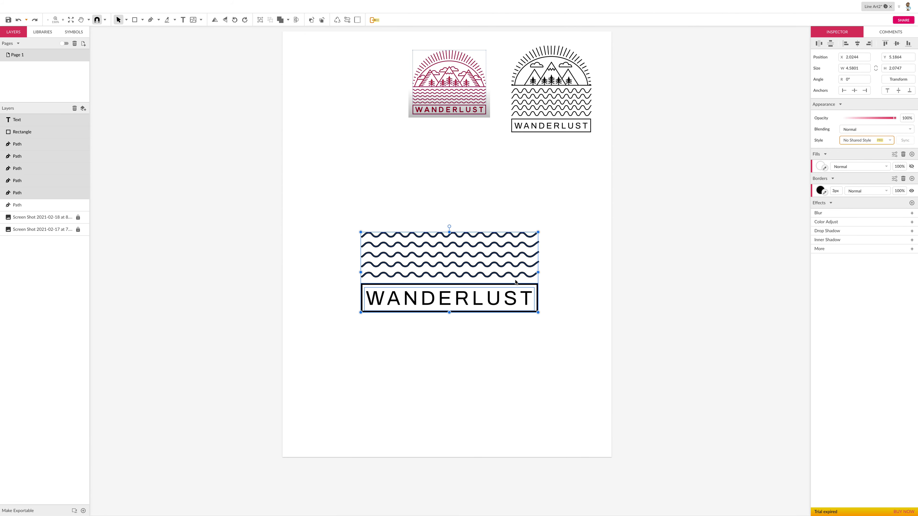
left_click_drag(515, 282, 514, 342)
left_click(471, 281)
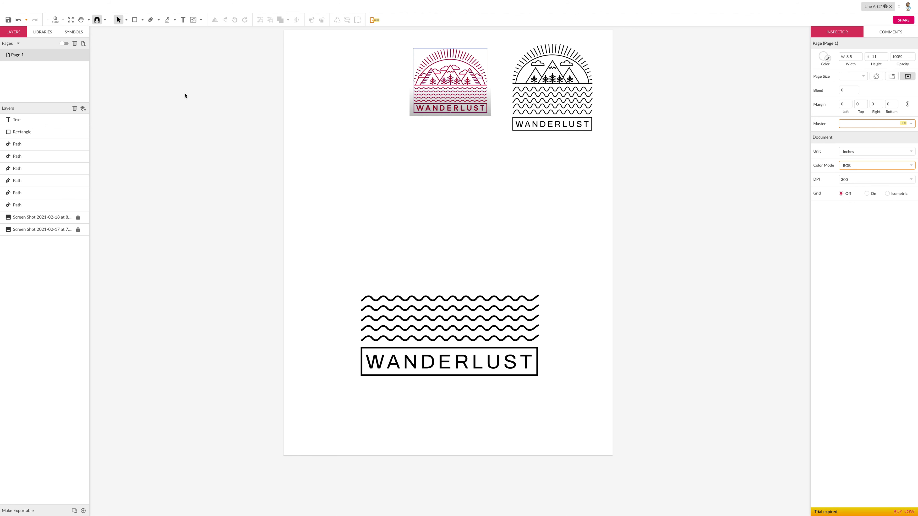
Step: Draw a straight horizontal Pen line just above the top wavy line, at a Y position of about 6.70 in, spanning the banner's width
left_click(150, 20)
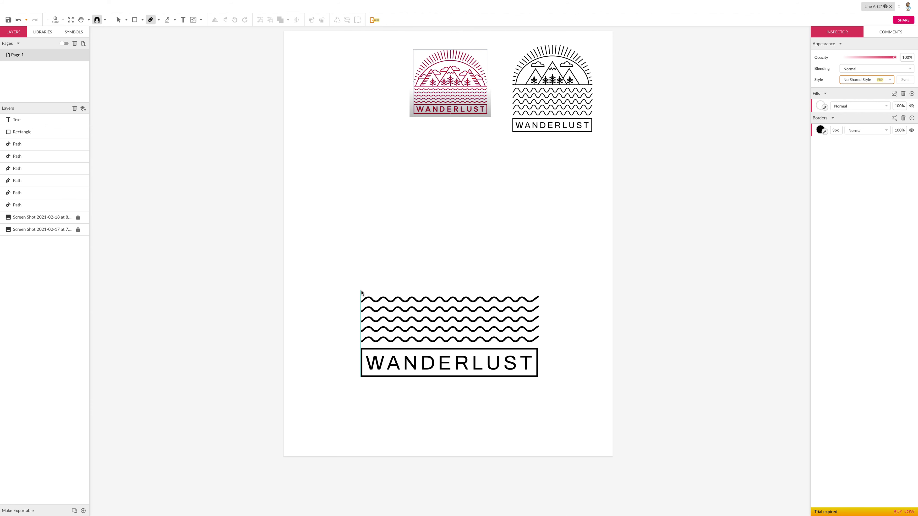
left_click(360, 291)
left_click(540, 290)
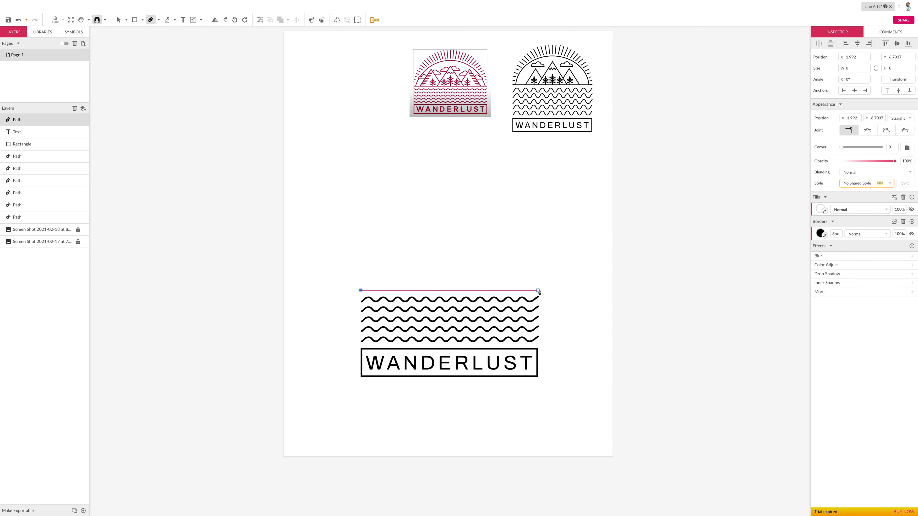
Step: Finish the horizontal Pen line above the waves at the banner's right edge, about 4.61 in wide, and deselect it
left_click(538, 291)
key("Escape")
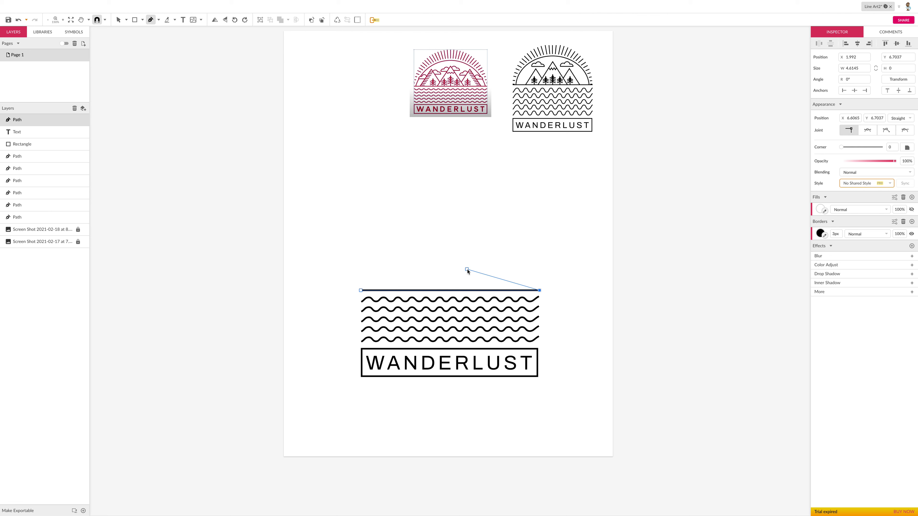
key("super+z")
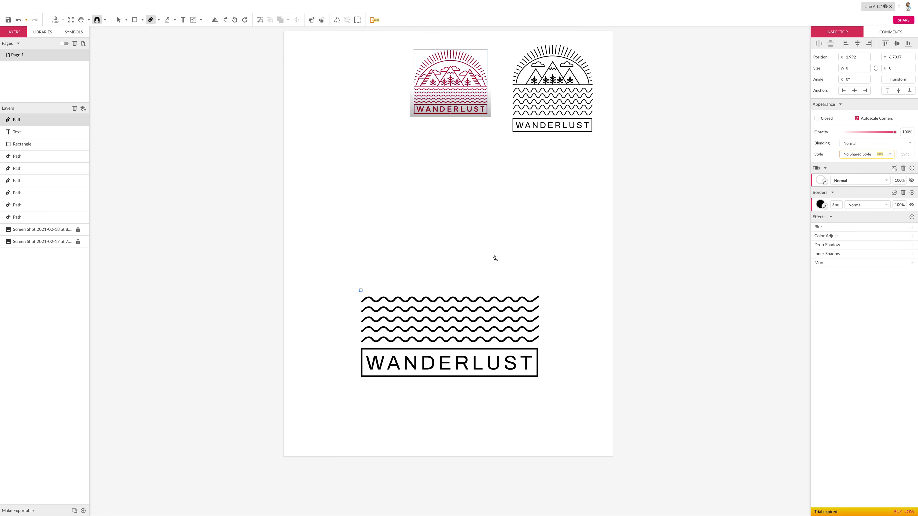
key("super+shift+z")
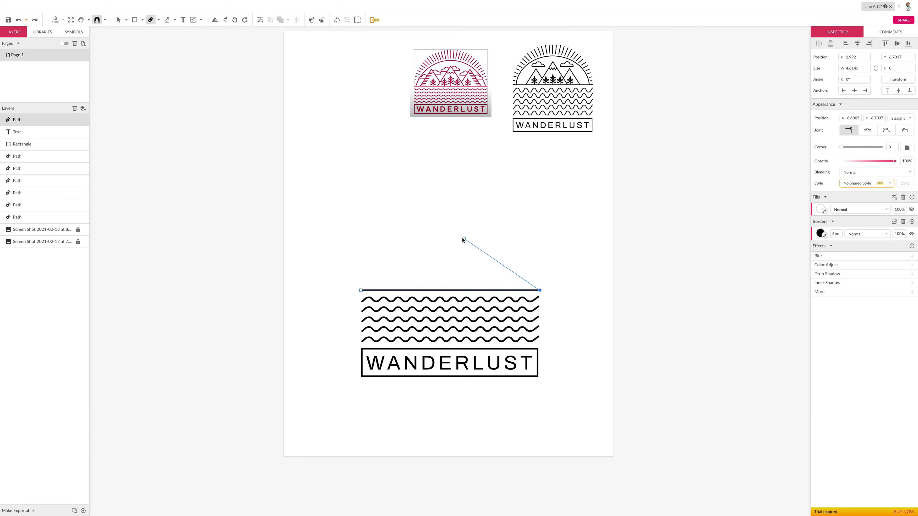
key("Escape")
key("Escape")
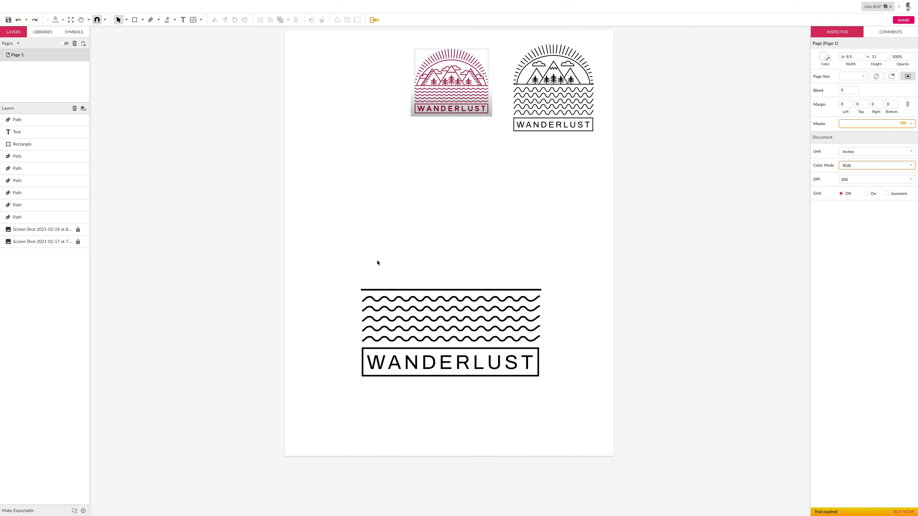
scroll(377, 261, "up", 1)
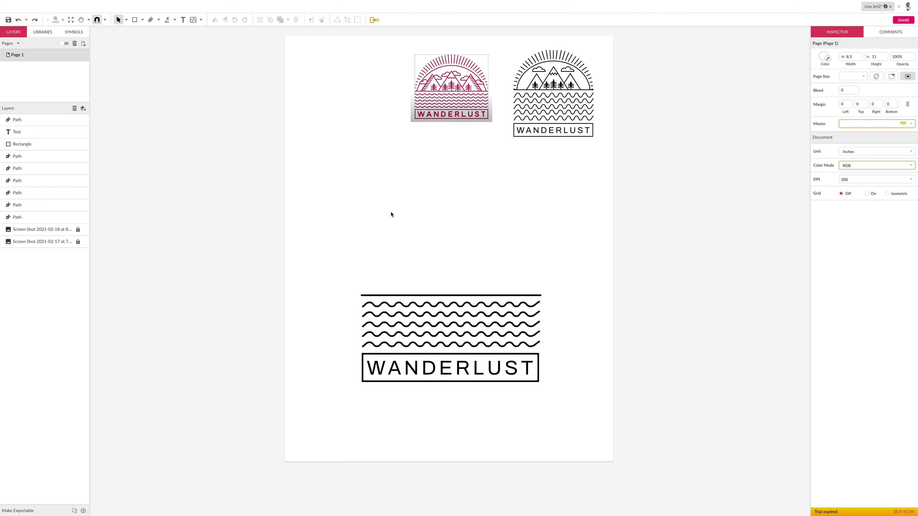
left_click(183, 20)
left_click(142, 20)
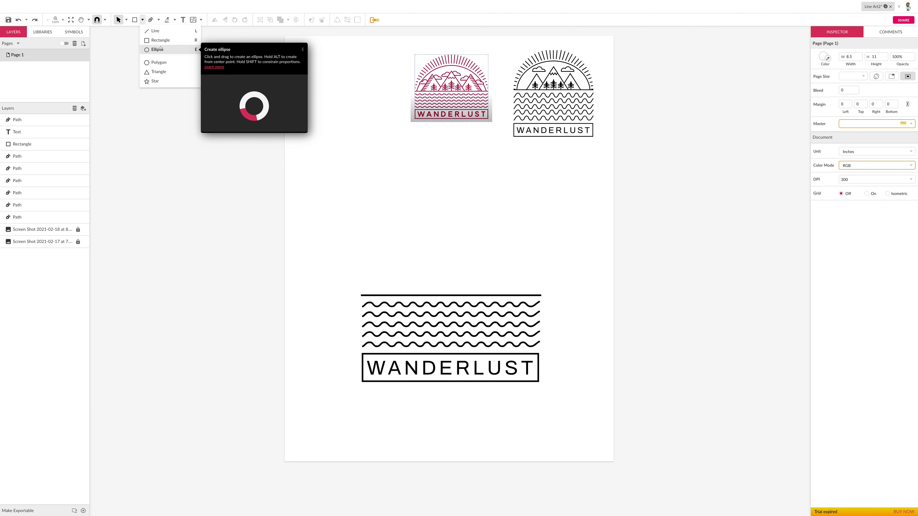
left_click(161, 50)
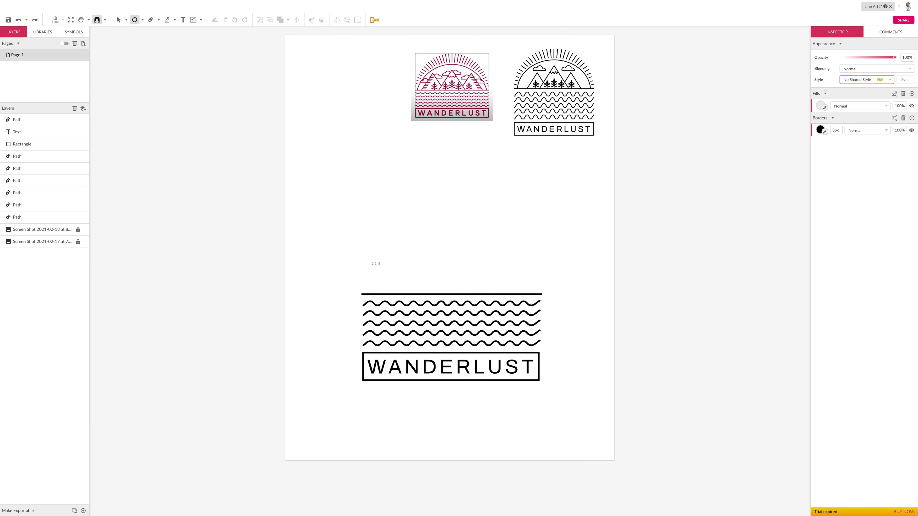
scroll(365, 242, "up", 1)
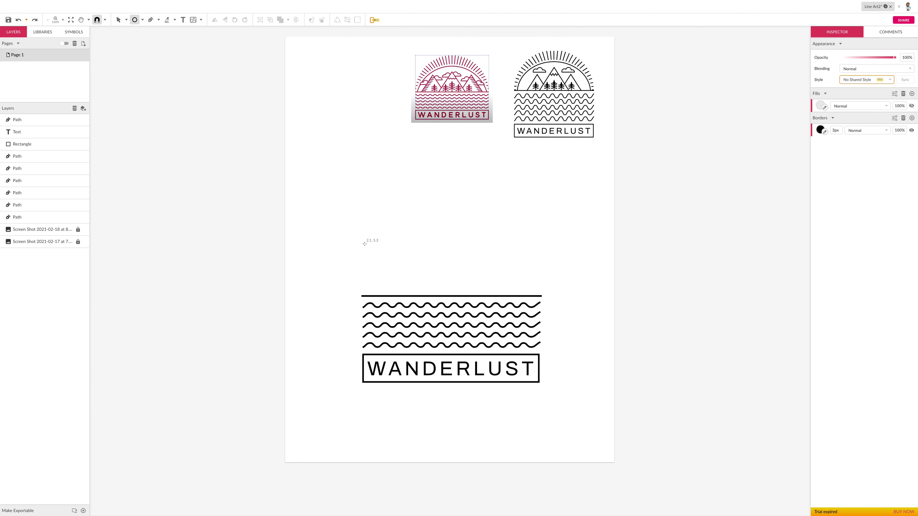
key("Escape")
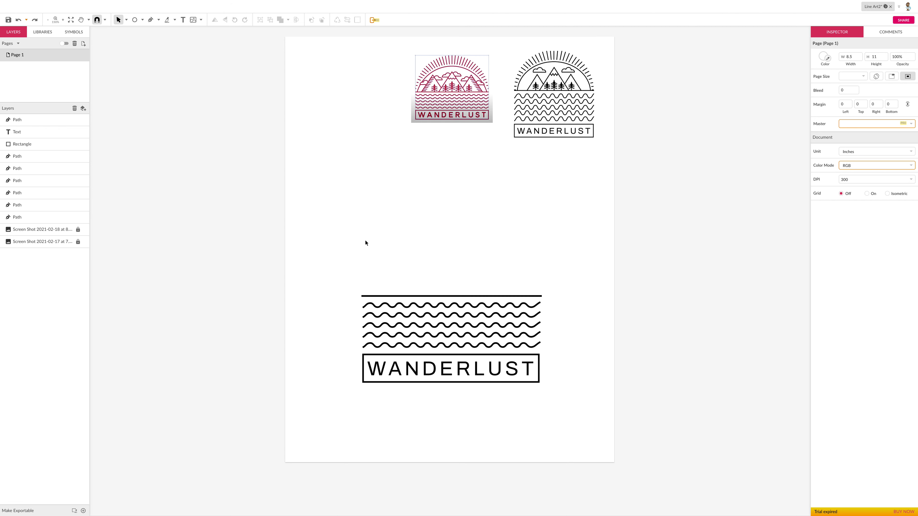
left_click_drag(365, 238, 385, 263)
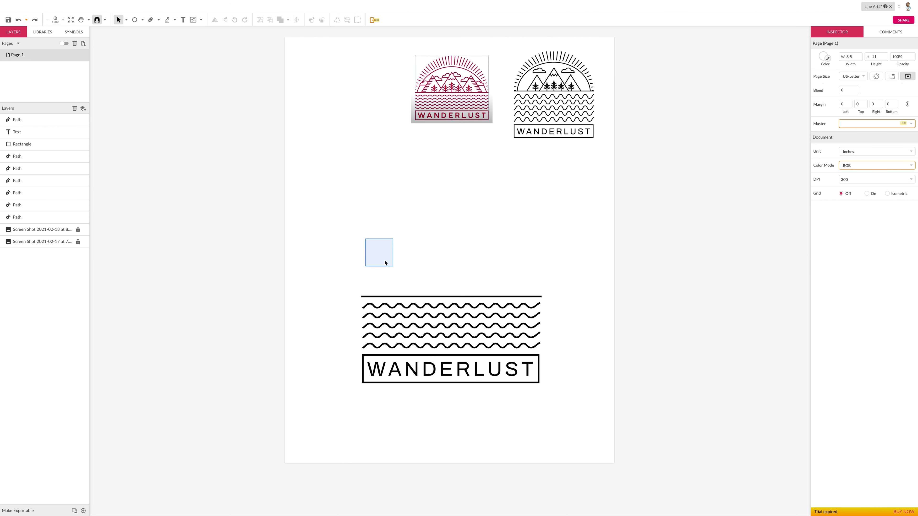
scroll(192, 76, "down", 1)
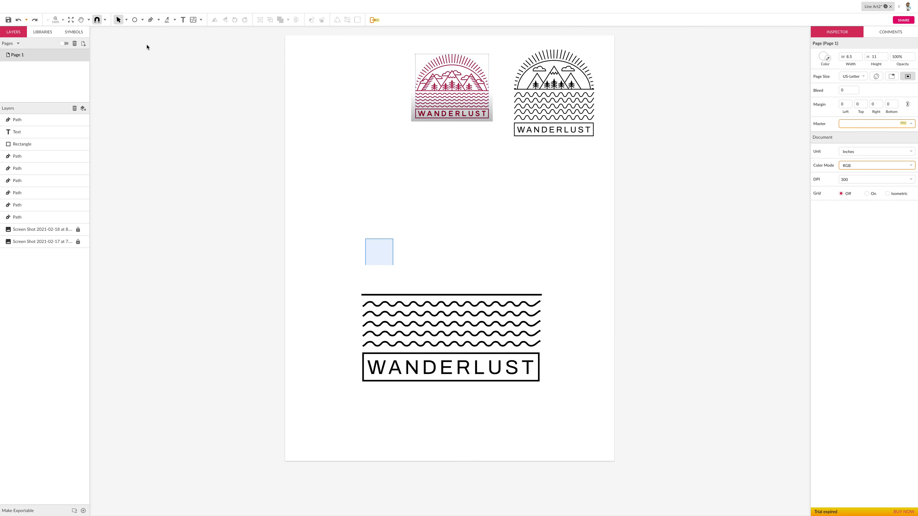
left_click(133, 21)
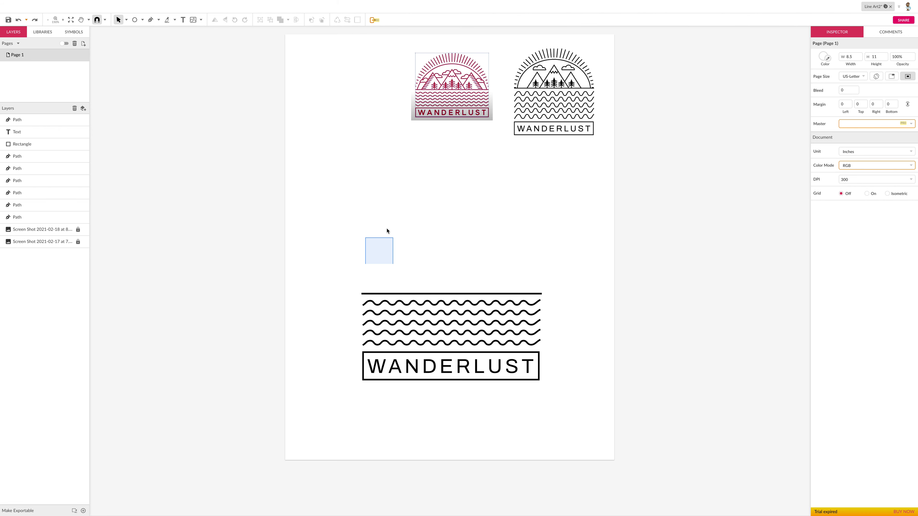
left_click_drag(510, 45, 596, 141)
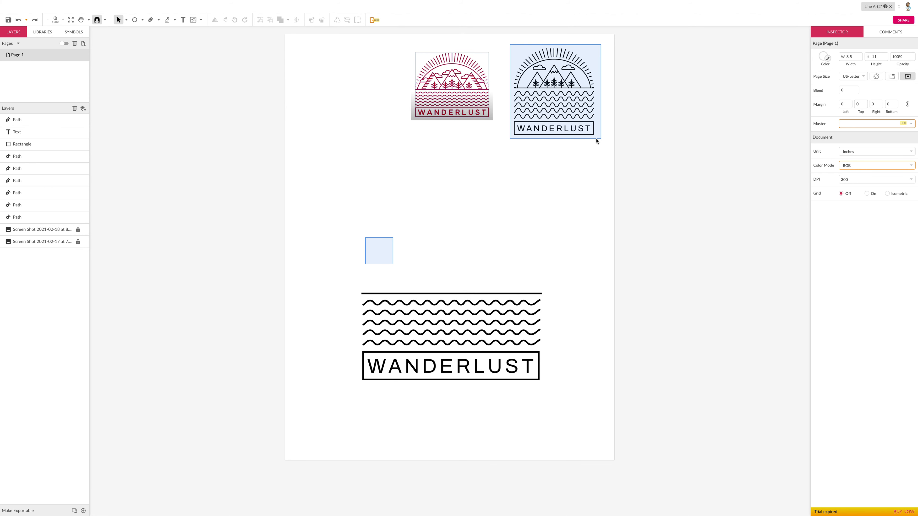
Step: Try to save the document and dismiss the message dialog
scroll(563, 170, "down", 1)
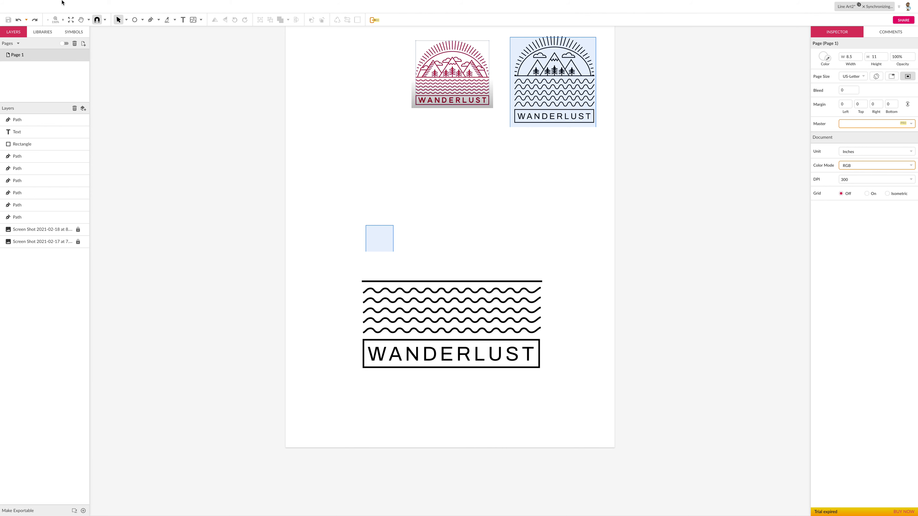
mouse_move(93, 2)
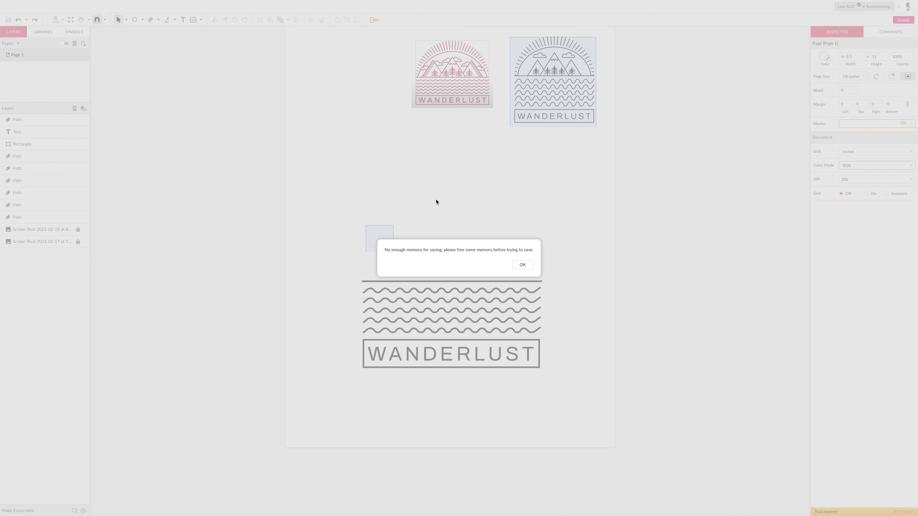
left_click(522, 265)
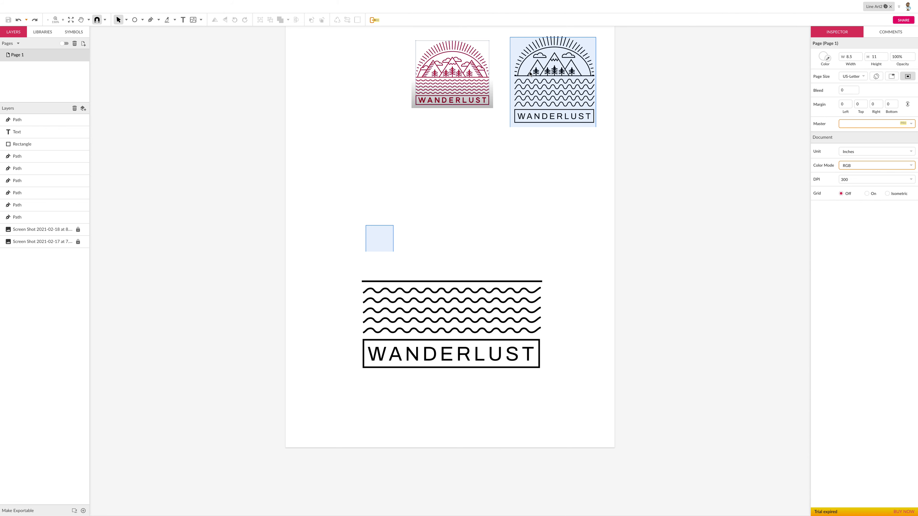
left_click_drag(502, 55, 600, 132)
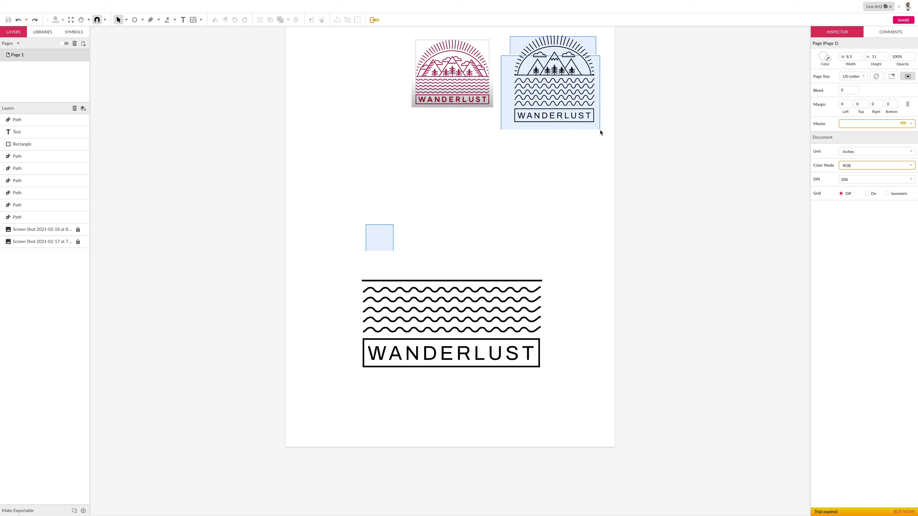
scroll(596, 132, "down", 1)
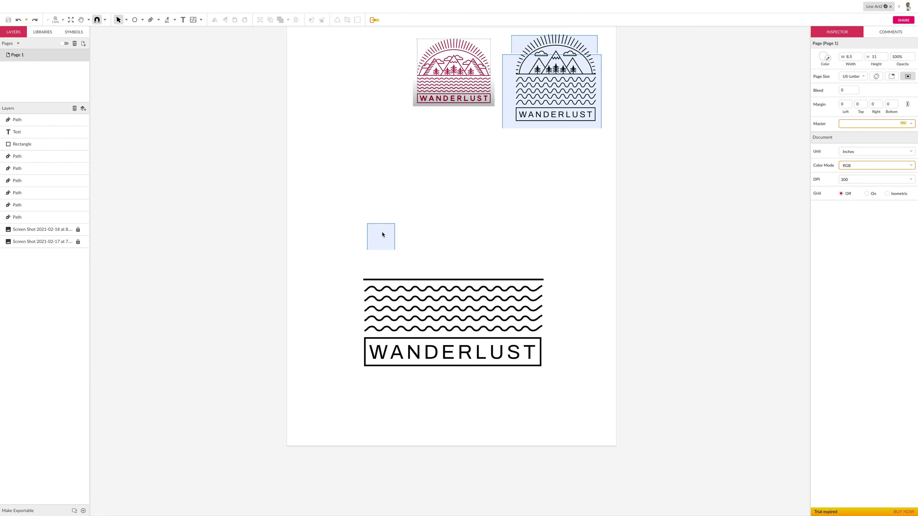
left_click_drag(346, 205, 411, 257)
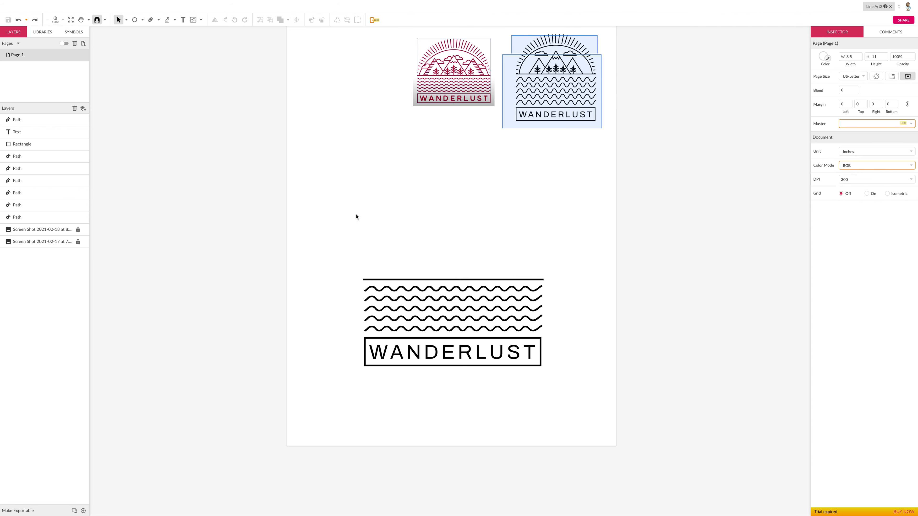
Step: Draw an ellipse about 4.31 by 3.66 in over the waves and banner, rising above the horizon line, starting at about X 2.12, Y 5.29 in
left_click(134, 20)
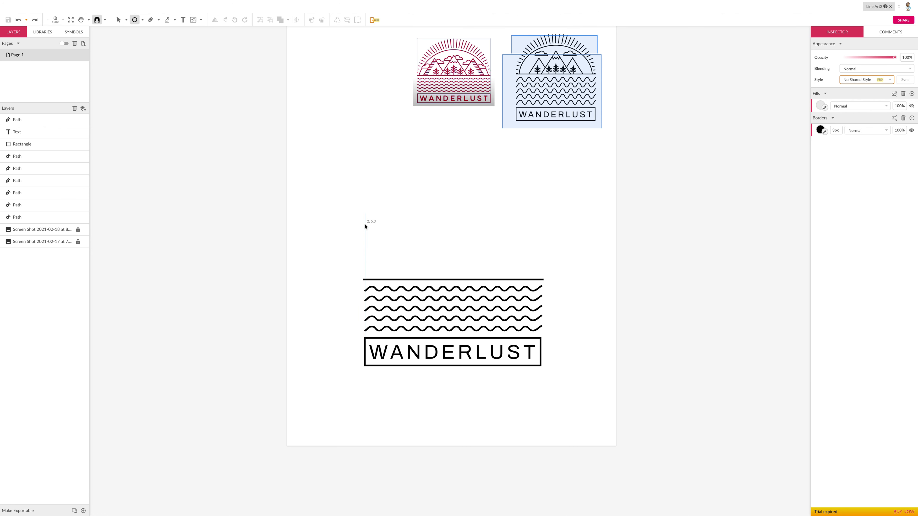
left_click_drag(368, 225, 474, 292)
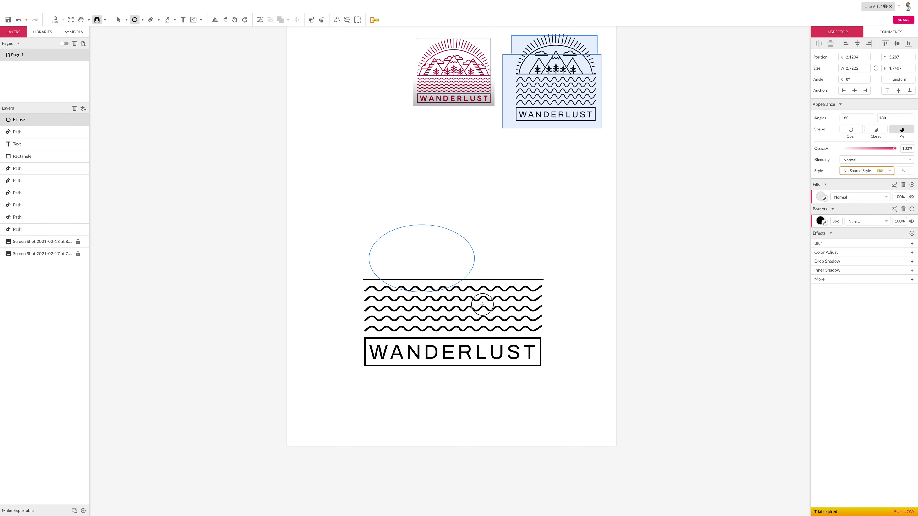
left_click_drag(508, 349, 538, 366)
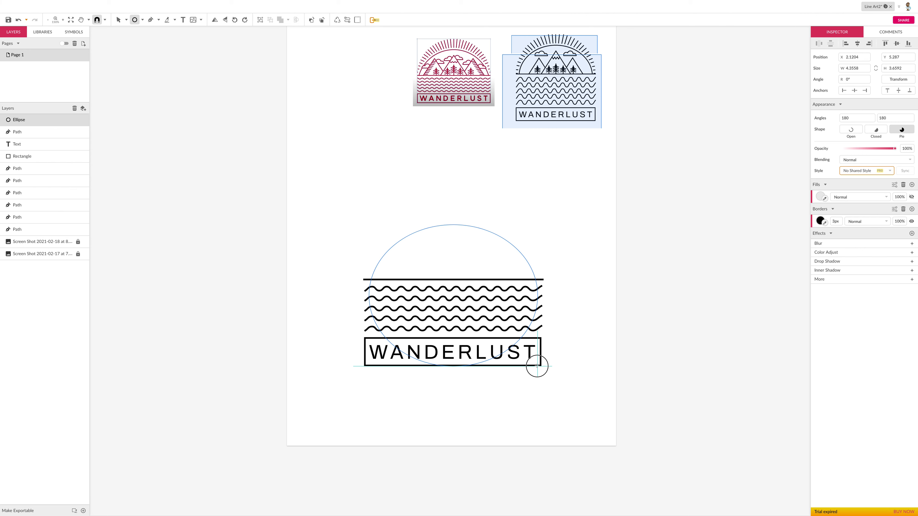
left_click_drag(536, 366, 536, 366)
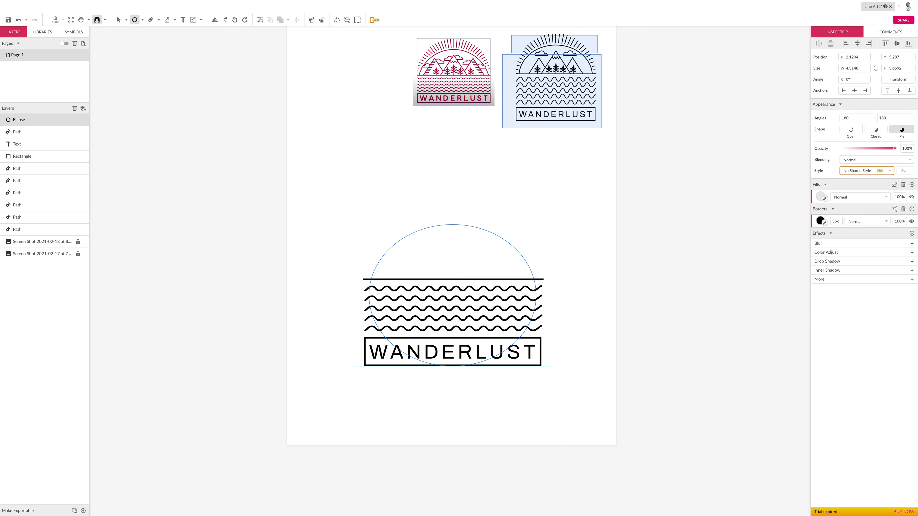
scroll(499, 300, "down", 1)
key("v")
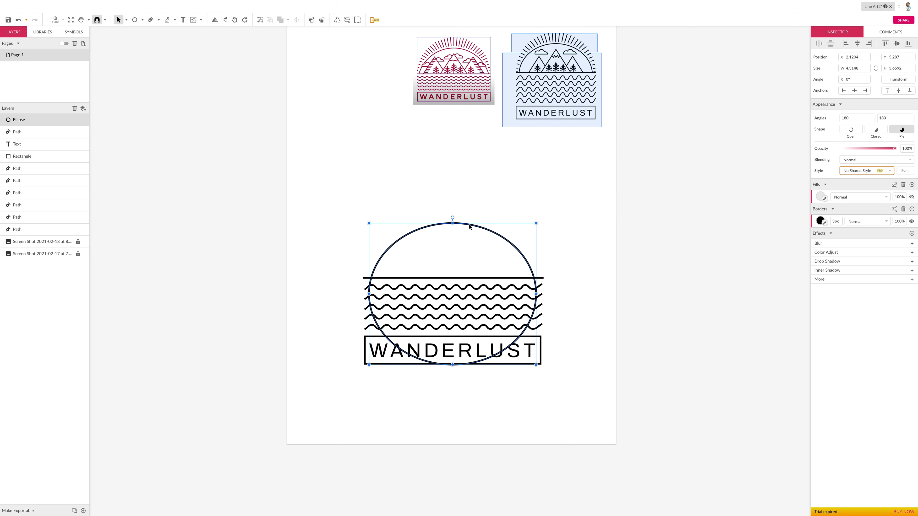
Step: Move the ellipse up to about X 2.14, Y 5.04 in so more of it rises above the horizon line, and deselect it
scroll(469, 224, "down", 1)
left_click(470, 217)
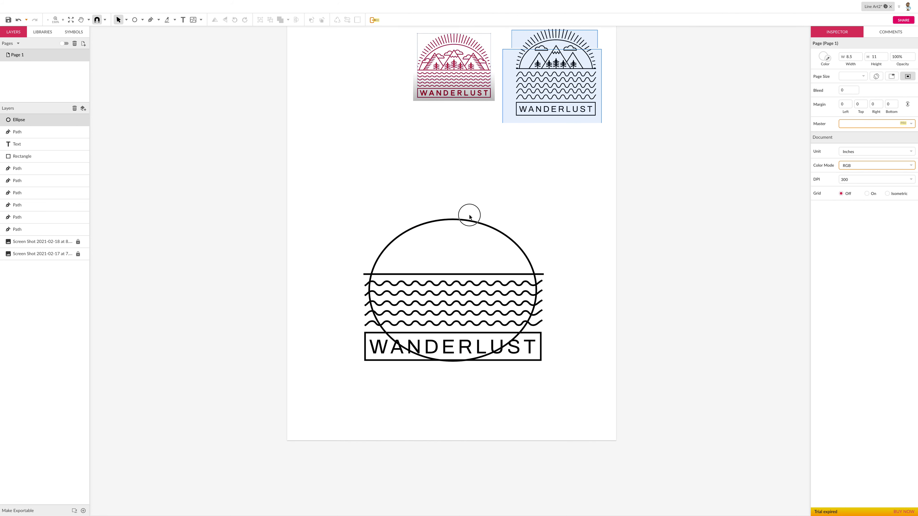
left_click(469, 220)
scroll(469, 217, "left", 1)
left_click(469, 212)
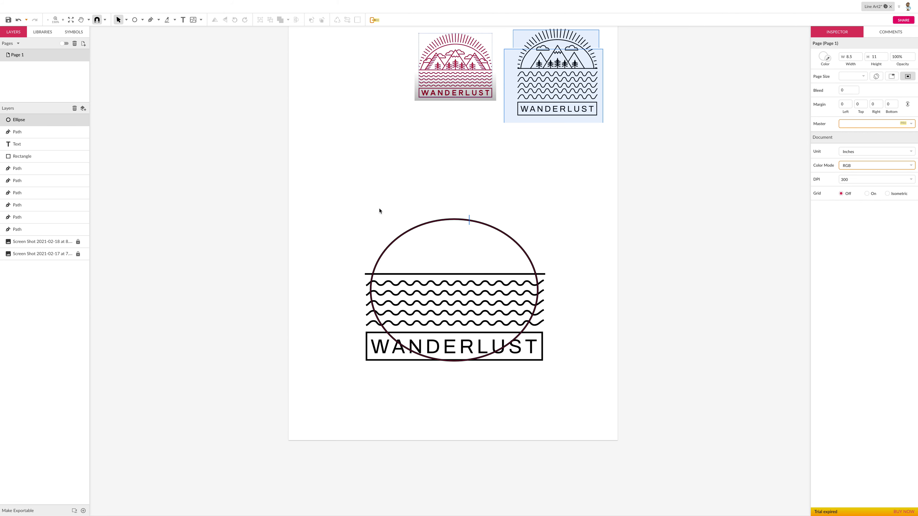
left_click(492, 222)
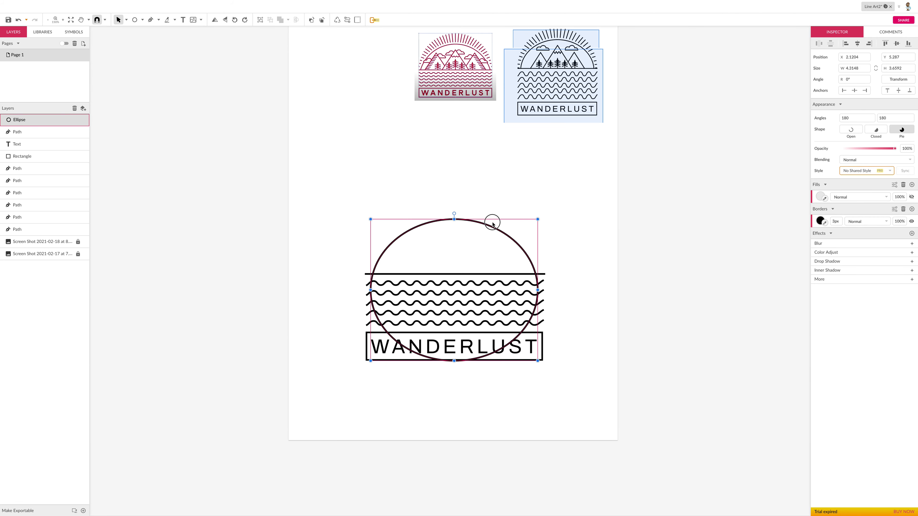
left_click_drag(492, 224, 493, 220)
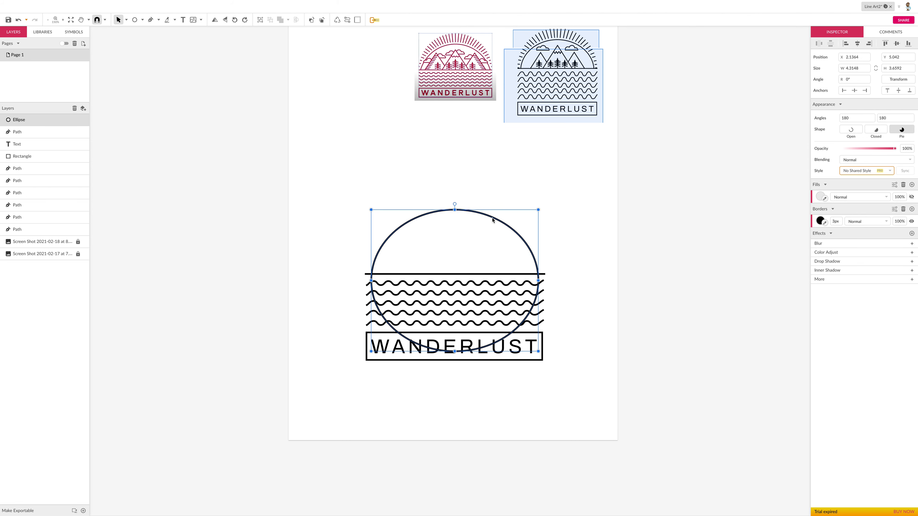
left_click(403, 173)
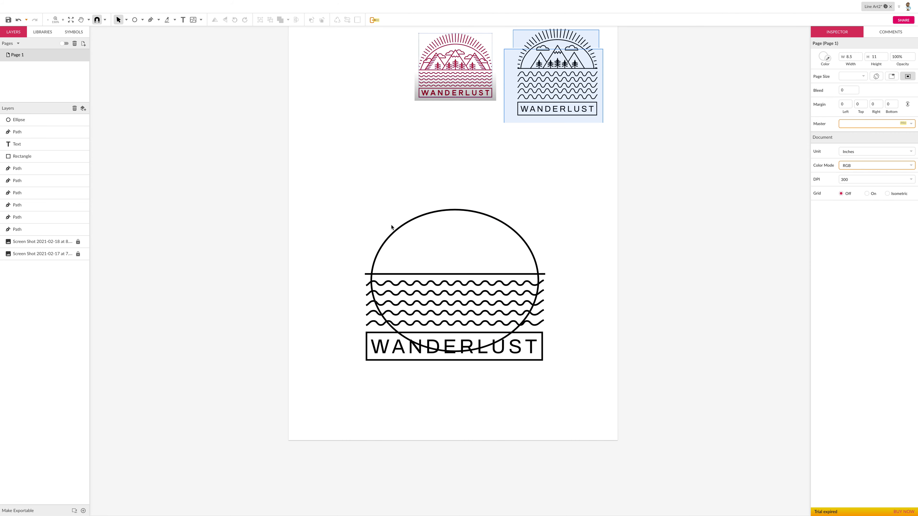
Step: Cut the ellipse in two along the straight horizon line with the Knife tool, and deselect the pieces
left_click(407, 224)
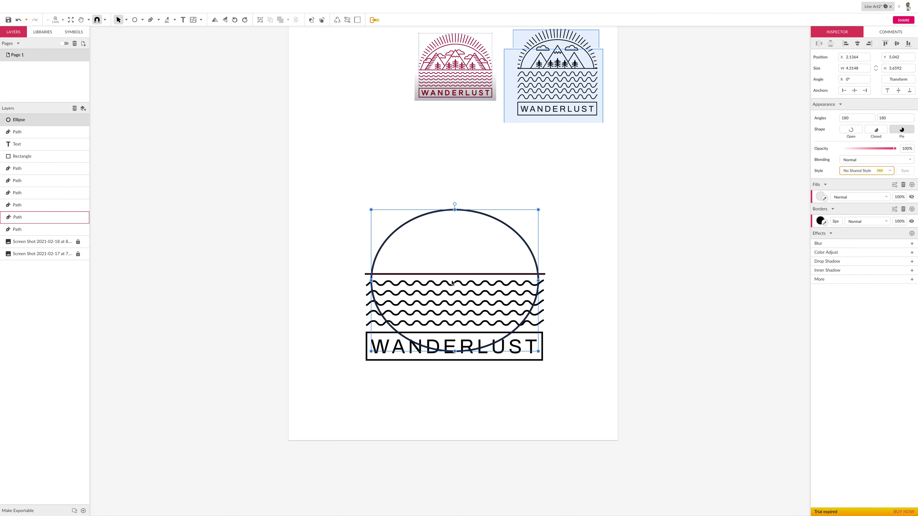
left_click(311, 189)
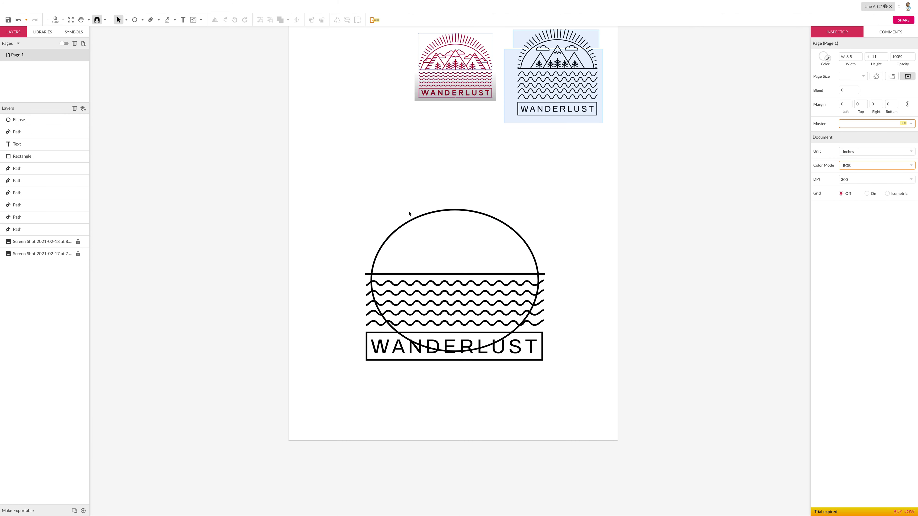
left_click(416, 219)
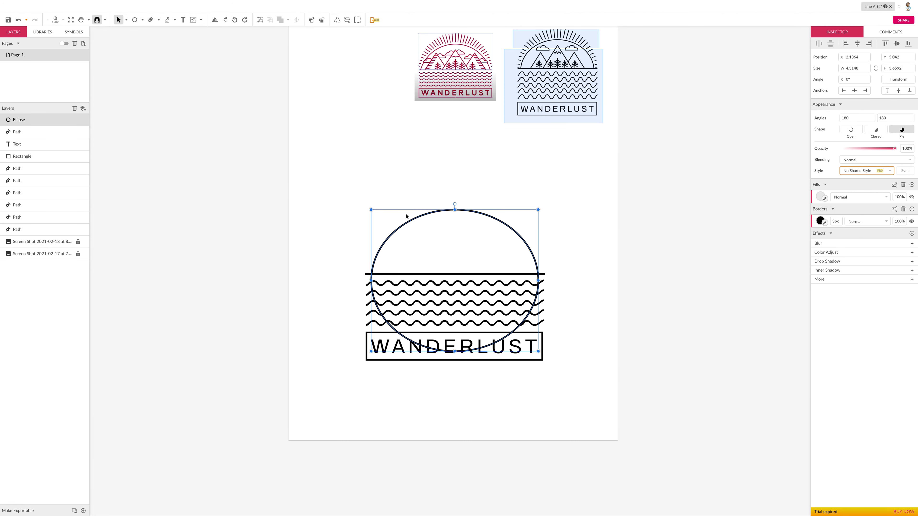
left_click(168, 21)
left_click_drag(366, 275, 544, 274)
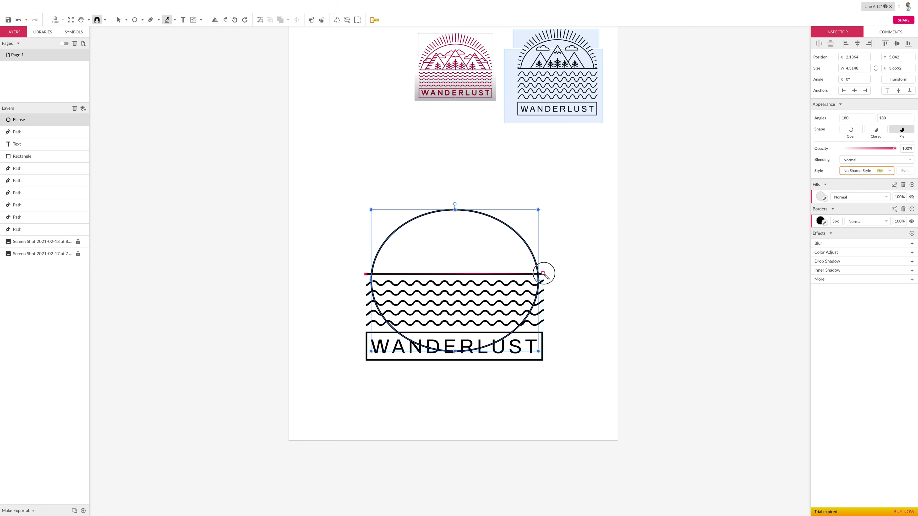
left_click_drag(544, 274, 543, 274)
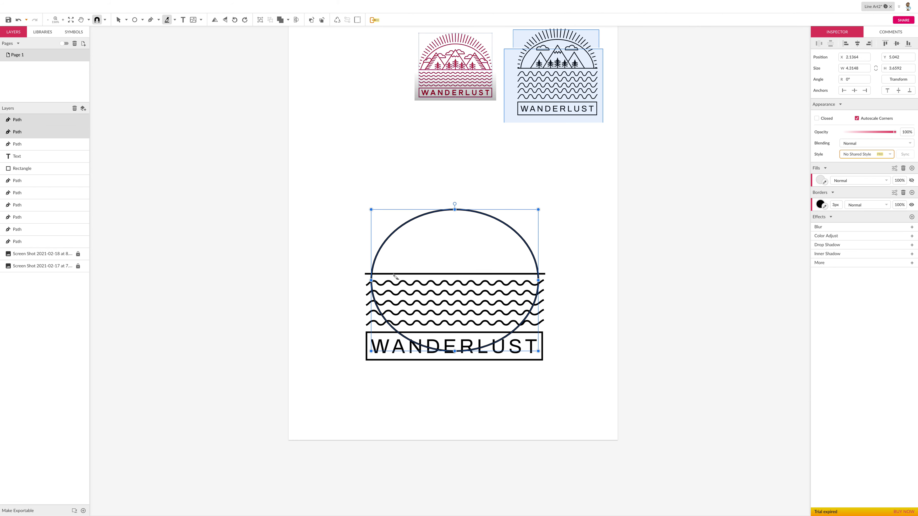
left_click(119, 20)
left_click(423, 204)
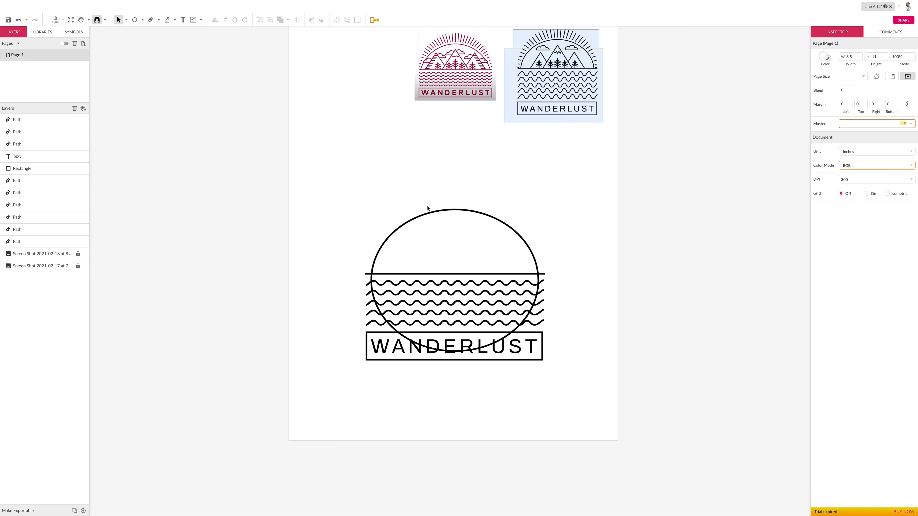
Step: Delete the lower half of the cut ellipse, keeping only the dome above the horizon line
left_click(372, 280)
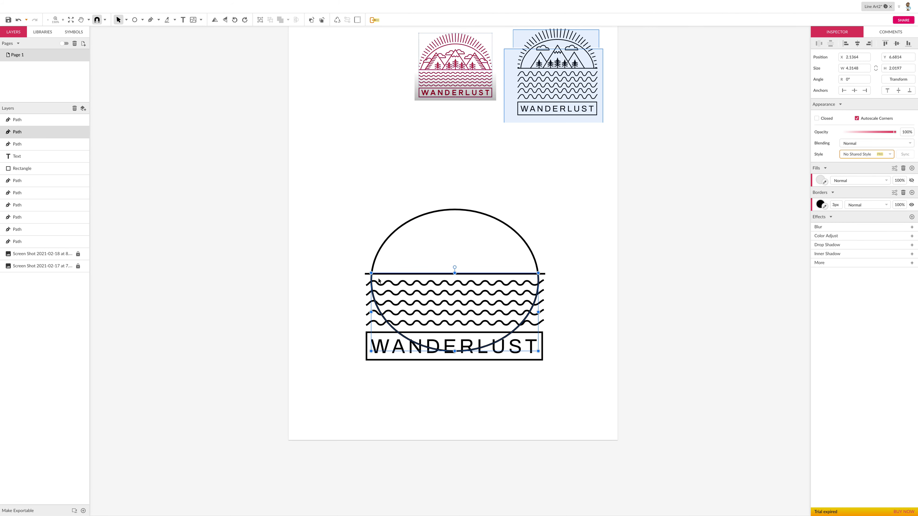
key("Delete")
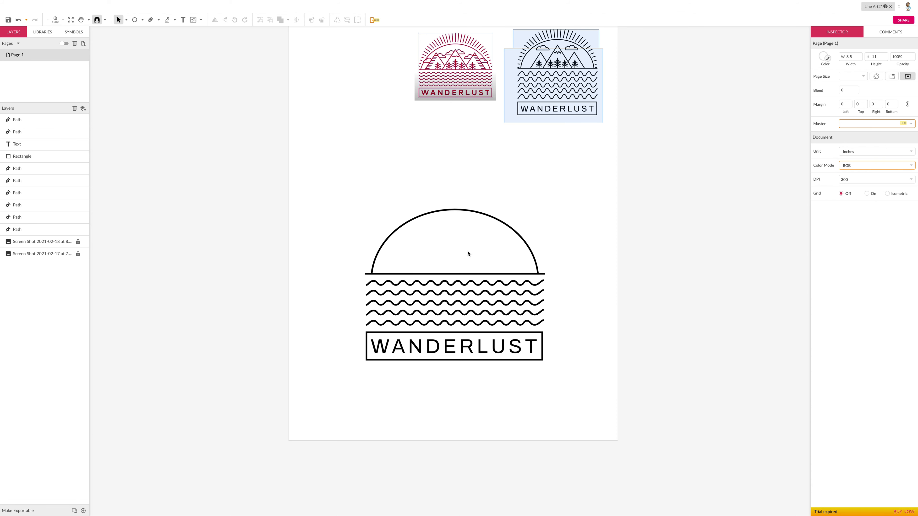
Step: Examine the mountain scenes inside the two reference badges above the drawing
key("ctrl+plus")
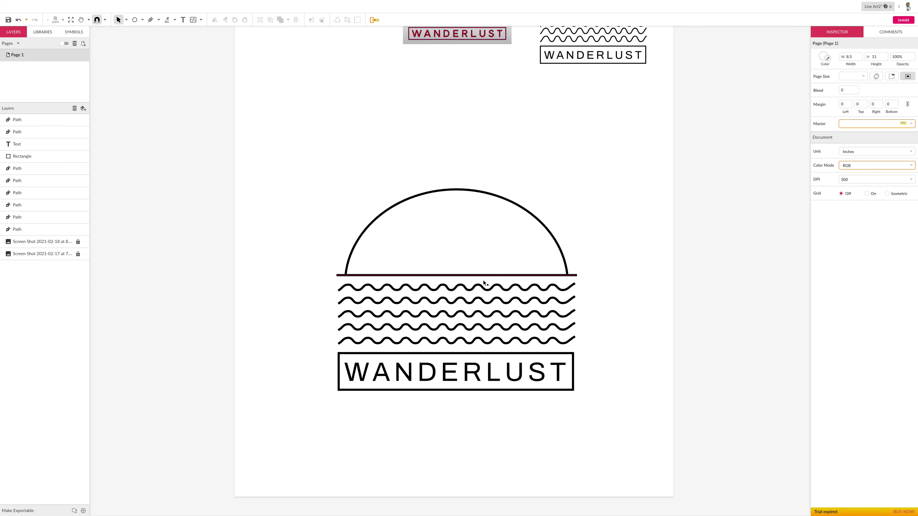
scroll(484, 282, "up", 1)
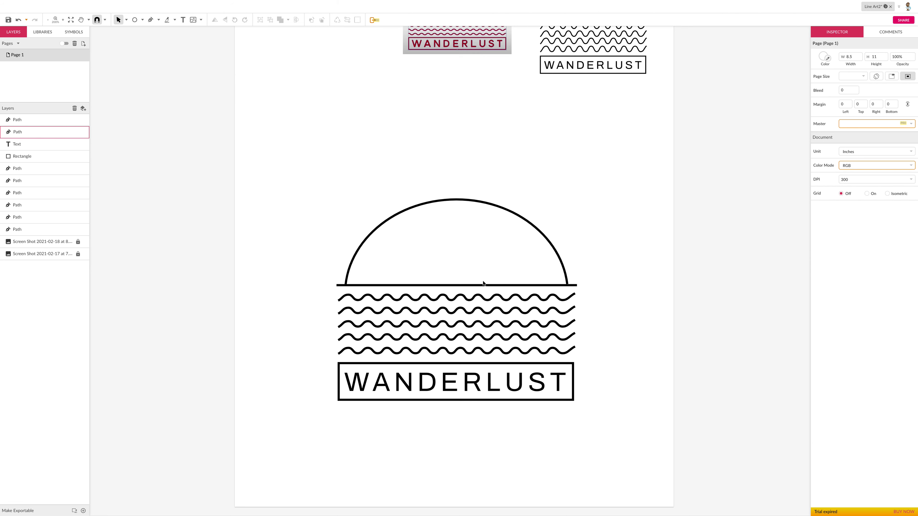
scroll(484, 283, "up", 1)
scroll(484, 283, "up", 1)
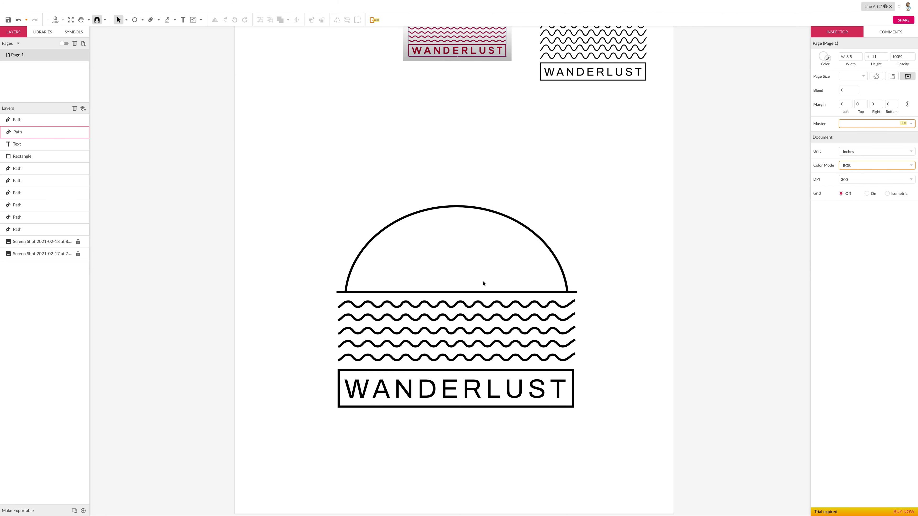
scroll(483, 283, "up", 1)
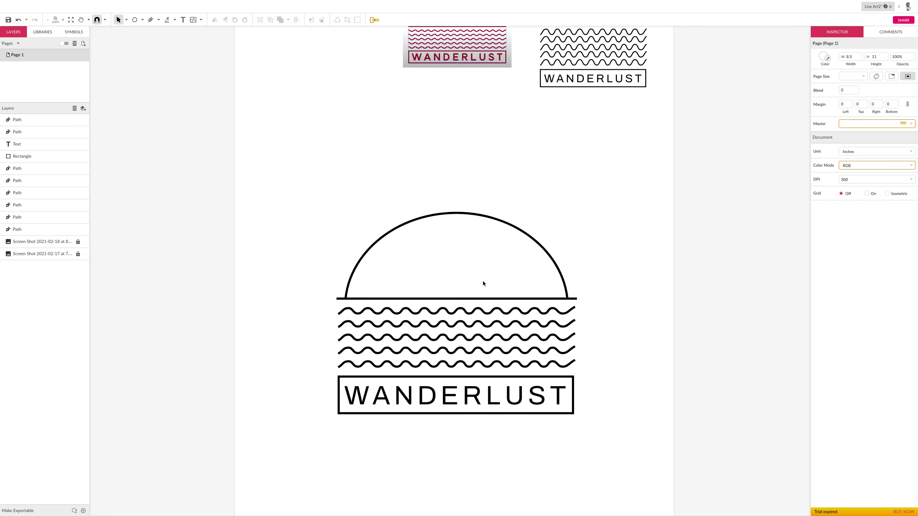
scroll(483, 283, "up", 1)
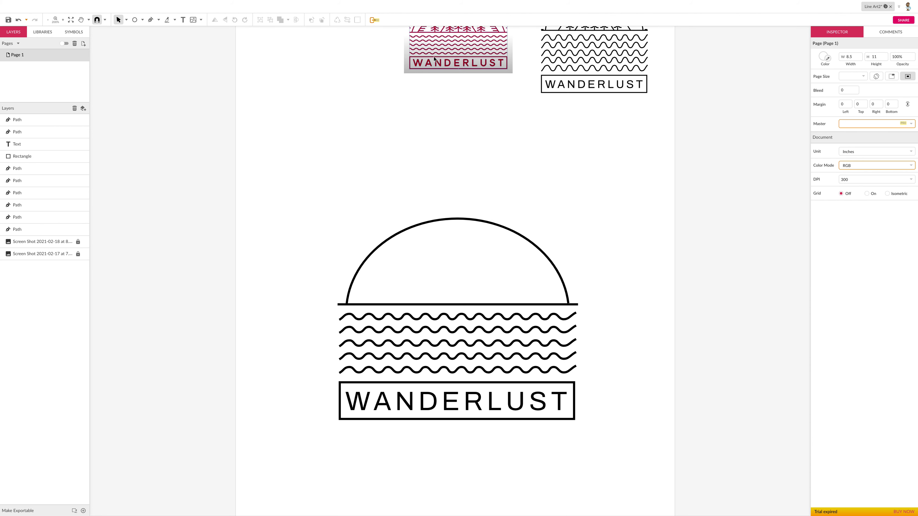
scroll(430, 90, "up", 1)
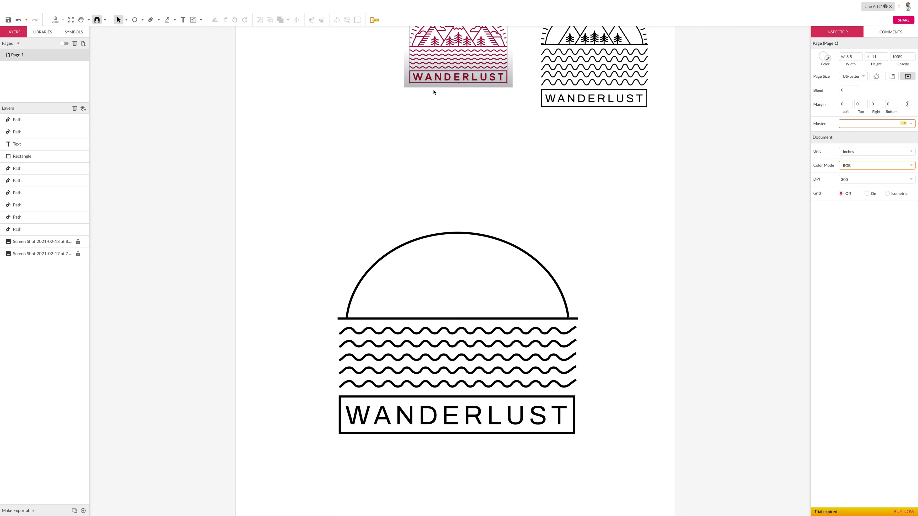
scroll(443, 51, "up", 1)
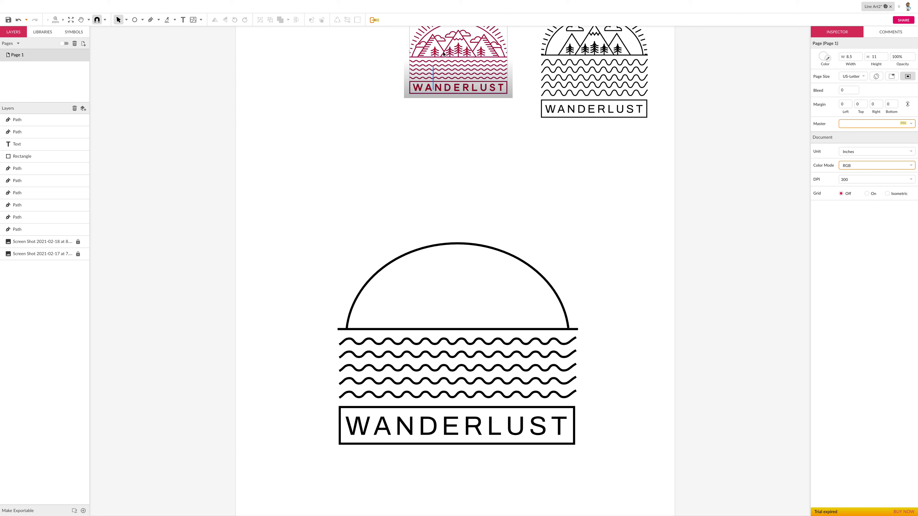
scroll(531, 69, "up", 2)
scroll(512, 109, "up", 2)
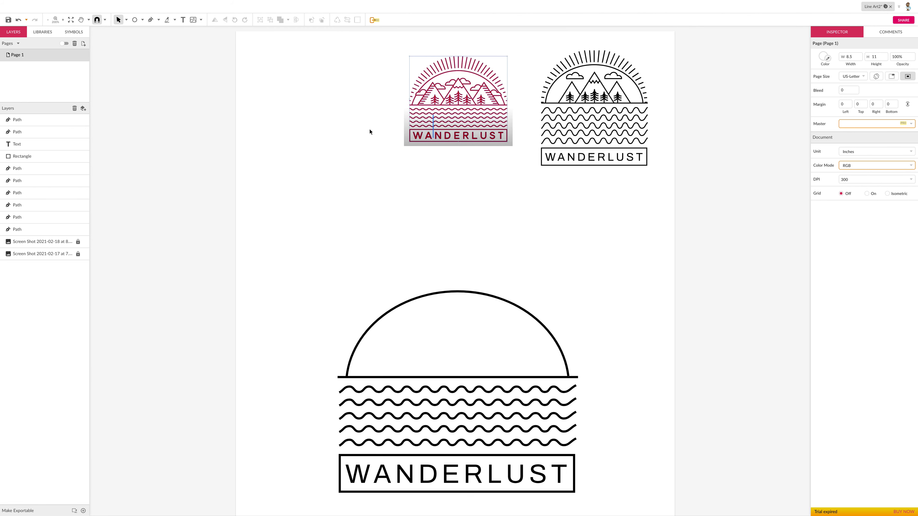
scroll(372, 131, "up", 5)
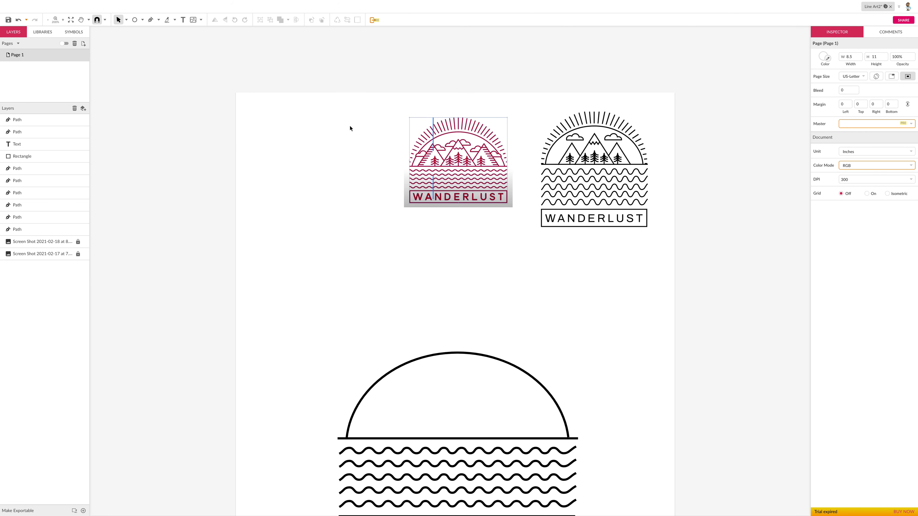
scroll(151, 23, "down", 1)
left_click(151, 21)
scroll(249, 67, "down", 1)
scroll(144, 21, "up", 2)
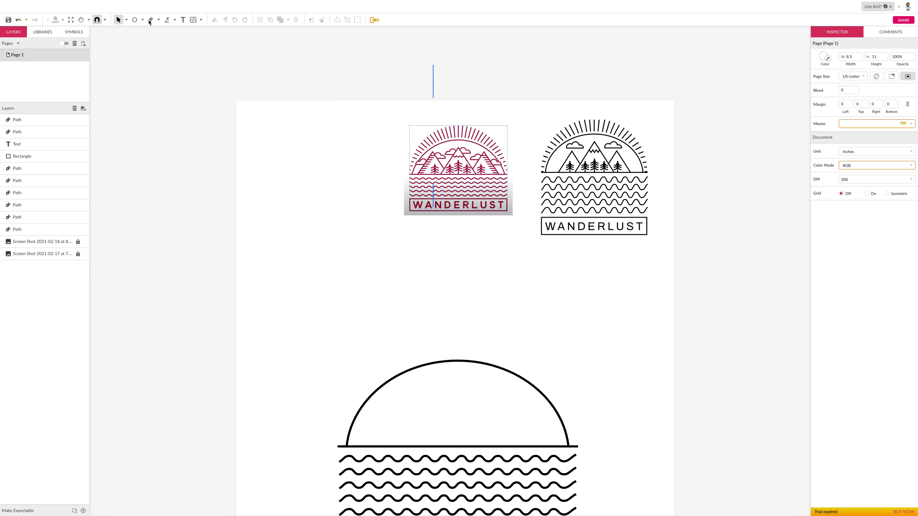
scroll(189, 70, "up", 2)
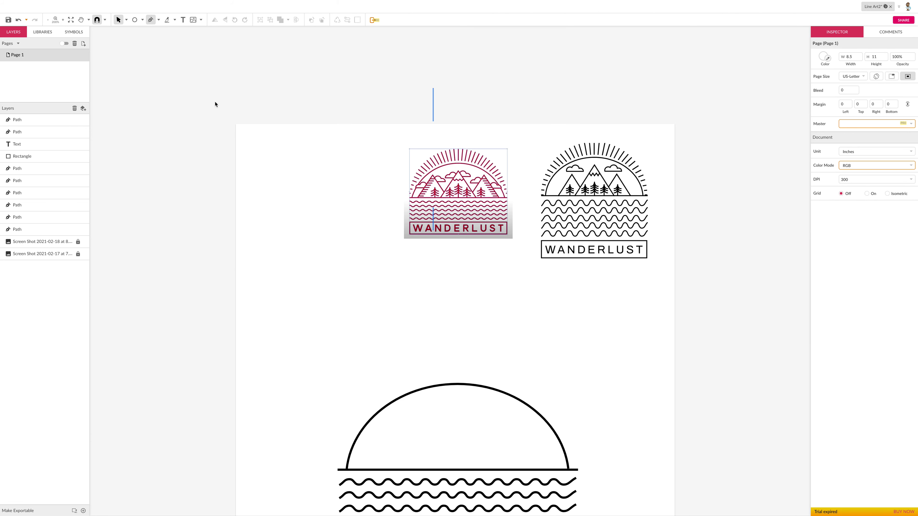
scroll(216, 103, "down", 1)
scroll(212, 103, "down", 1)
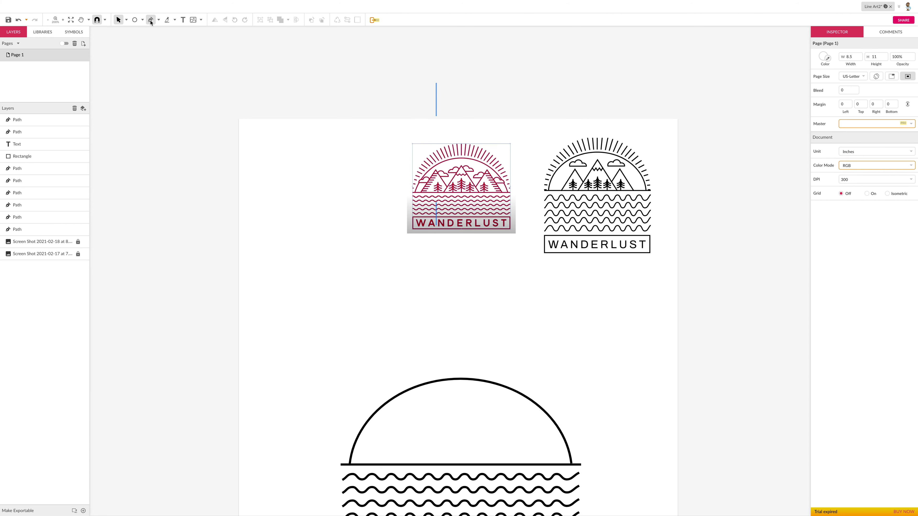
scroll(151, 21, "down", 1)
scroll(455, 264, "down", 2)
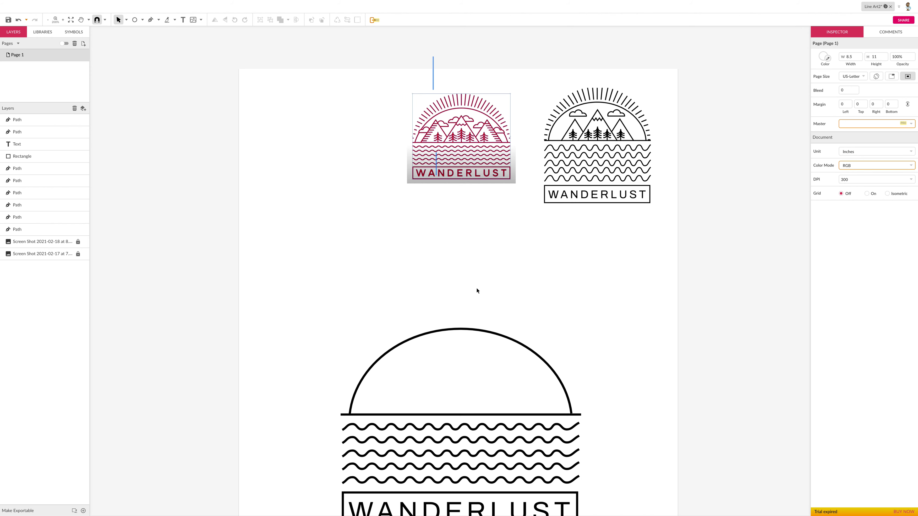
left_click(152, 21)
left_click(126, 20)
left_click(127, 24)
scroll(571, 119, "down", 1)
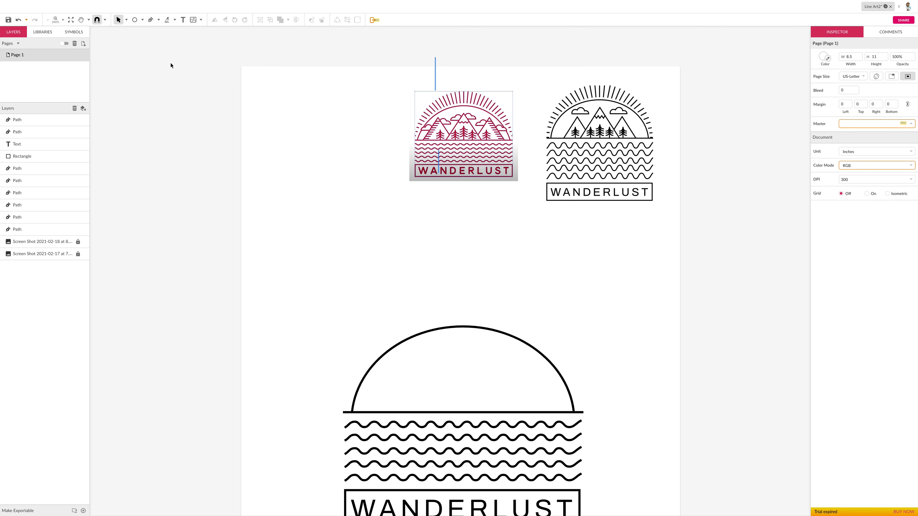
Step: Draw an open two-sided mountain peak about 2.71 by 1.36 in with the Pen tool, standing on the horizon line inside the dome
left_click(149, 20)
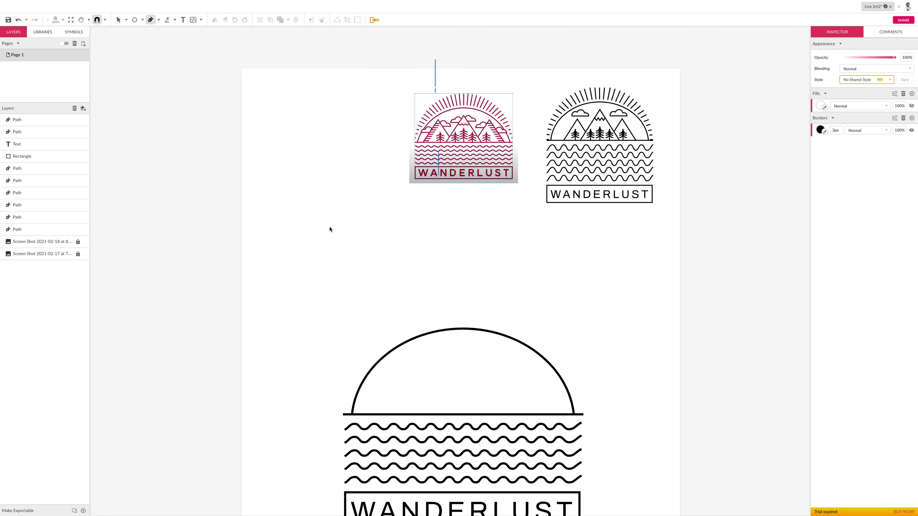
scroll(330, 228, "down", 1)
scroll(410, 285, "down", 3)
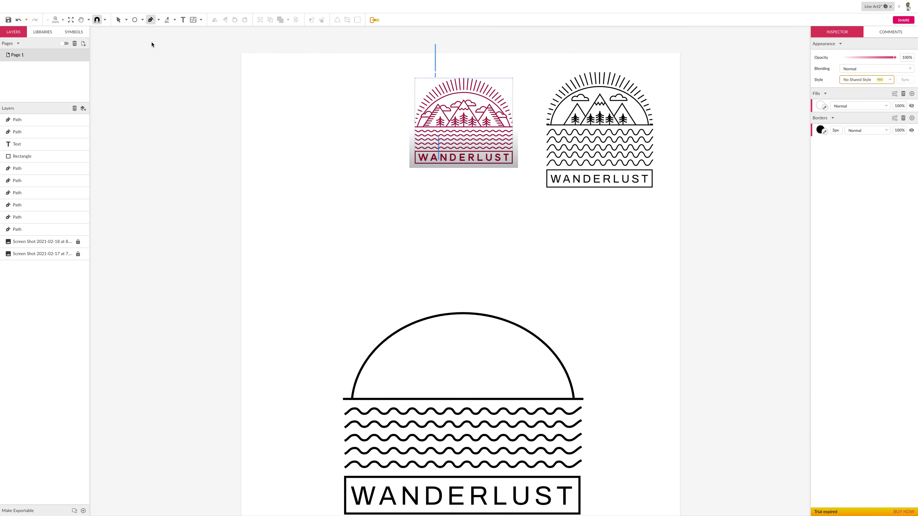
scroll(152, 45, "right", 1)
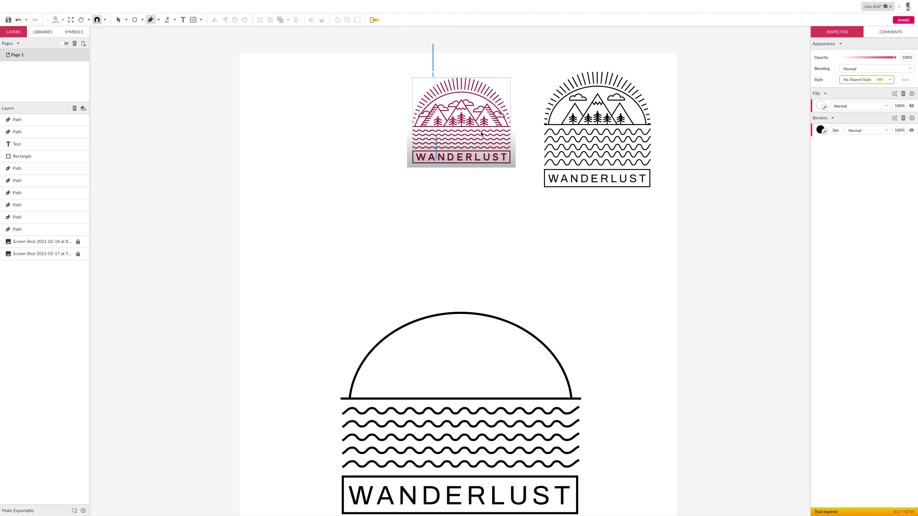
left_click(414, 398)
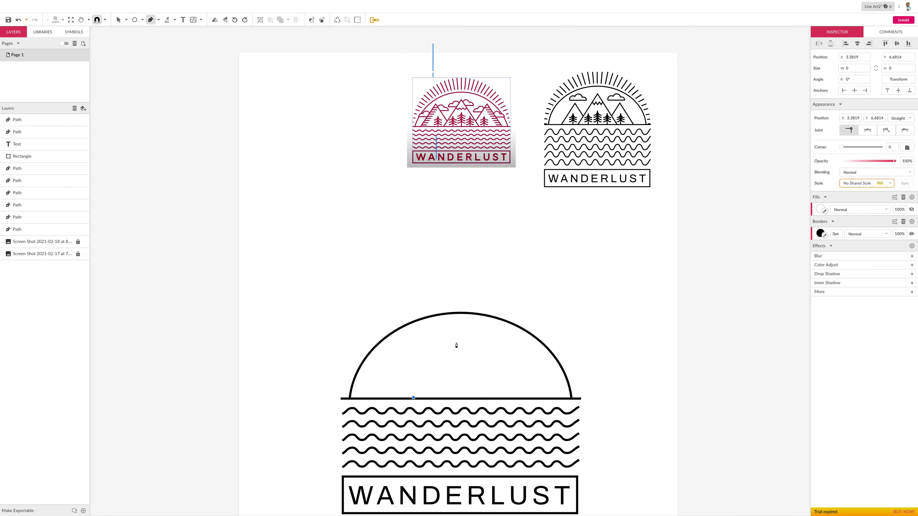
left_click(482, 328)
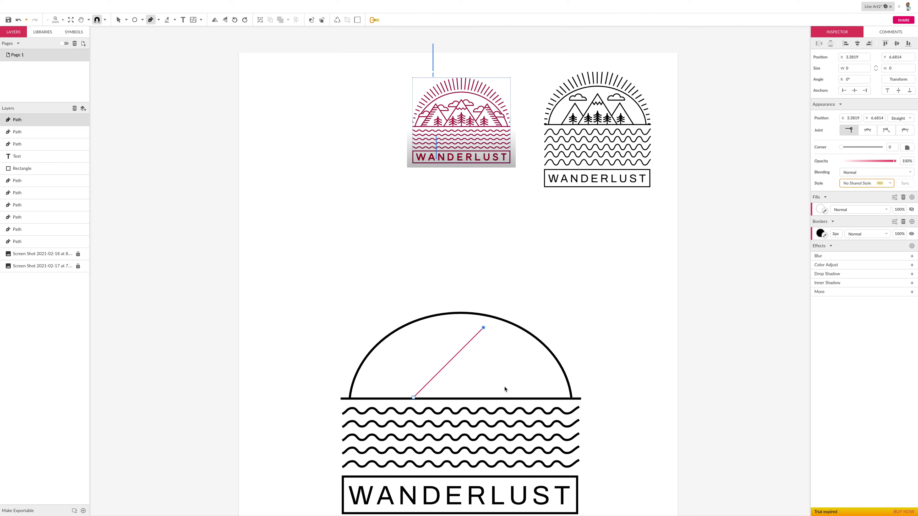
left_click(530, 397)
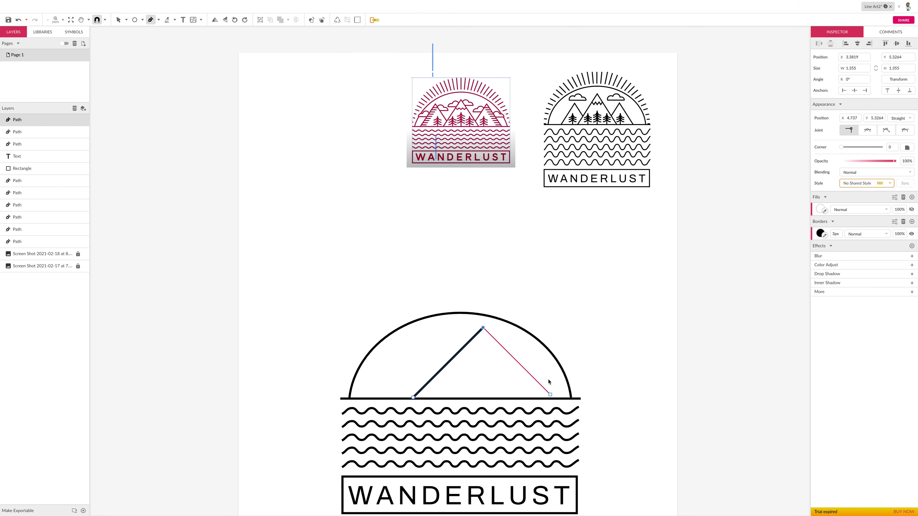
left_click(552, 394)
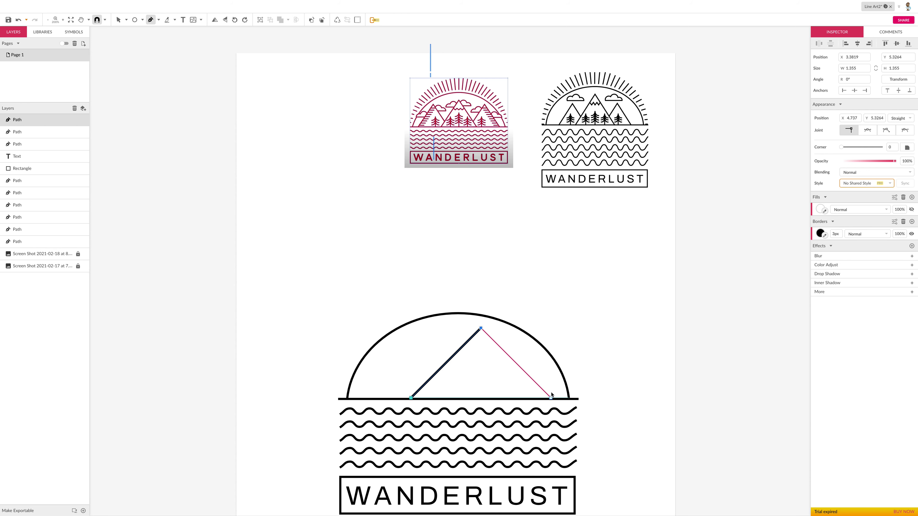
left_click(552, 394)
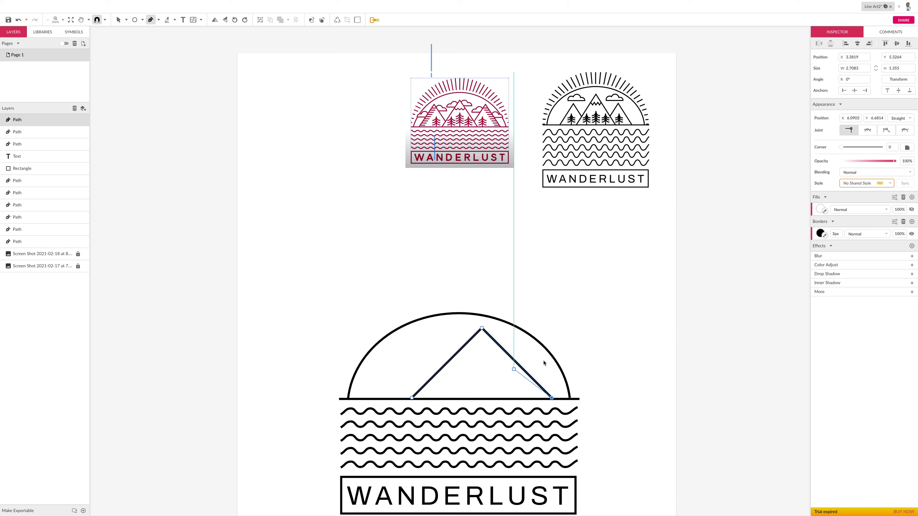
key("Escape")
key("Escape")
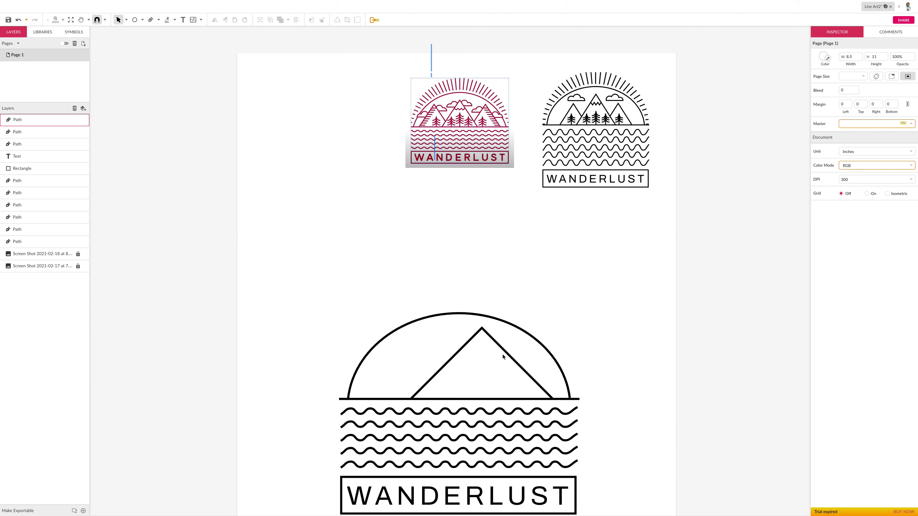
Step: Narrow the mountain to about 1.87 in wide, keeping its height
left_click(513, 360)
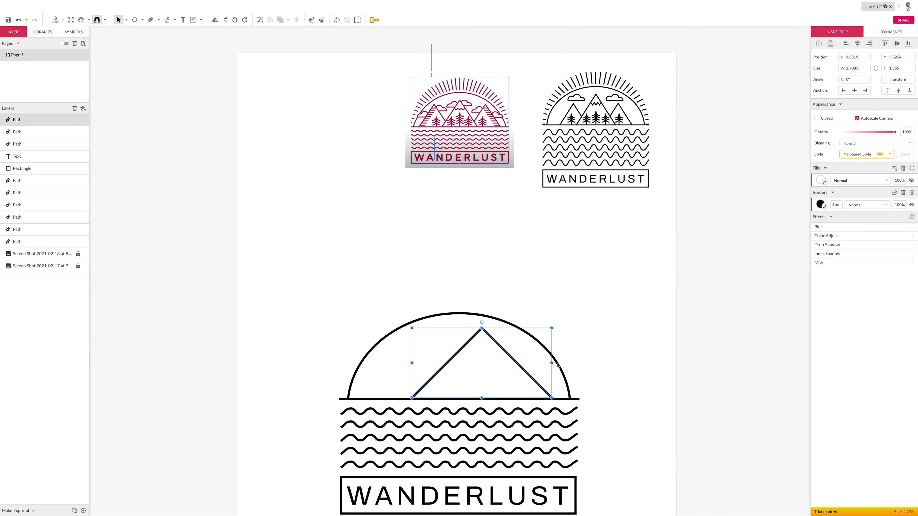
left_click_drag(551, 363, 481, 357)
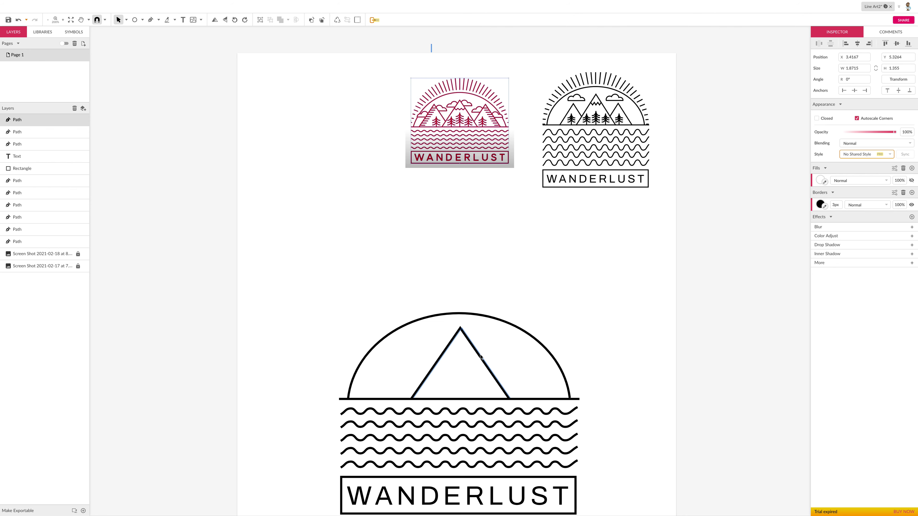
left_click(471, 342)
Step: Center the mountain horizontally under the dome at about X 3.36 in, and deselect it
scroll(471, 341, "down", 1)
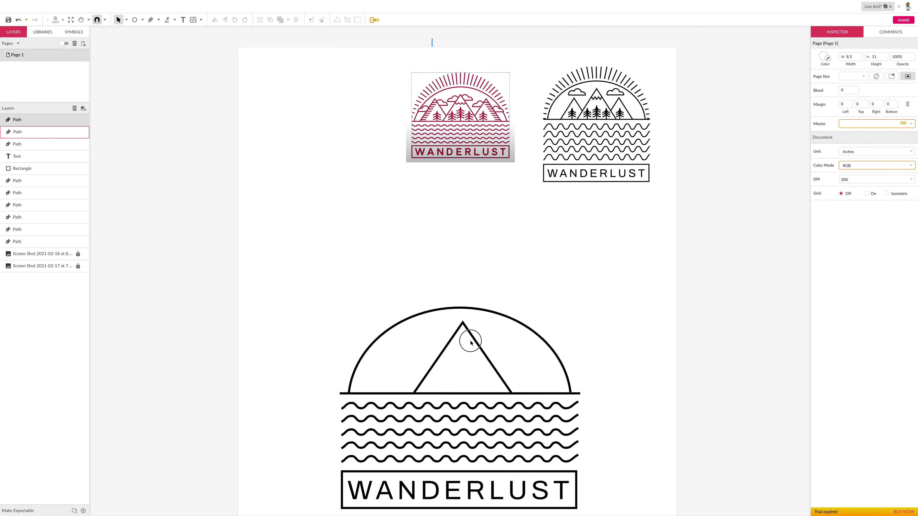
left_click(470, 341)
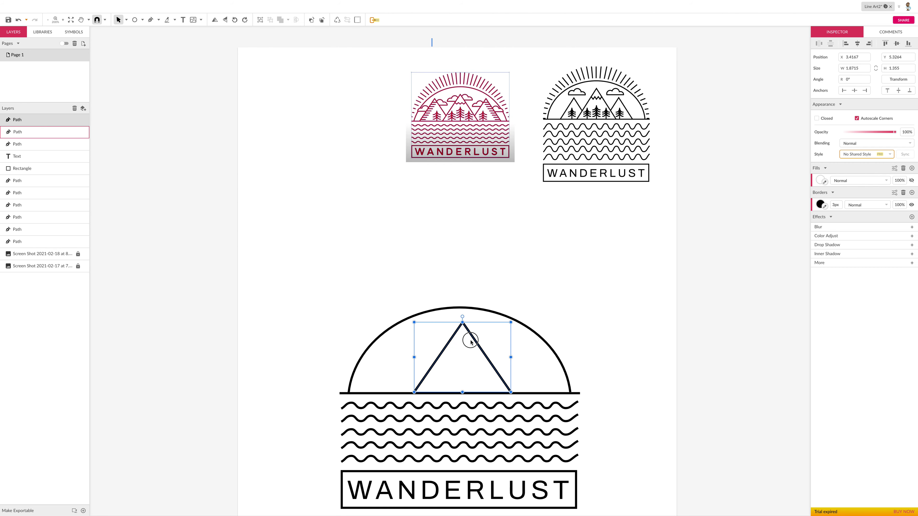
left_click_drag(477, 341, 470, 341)
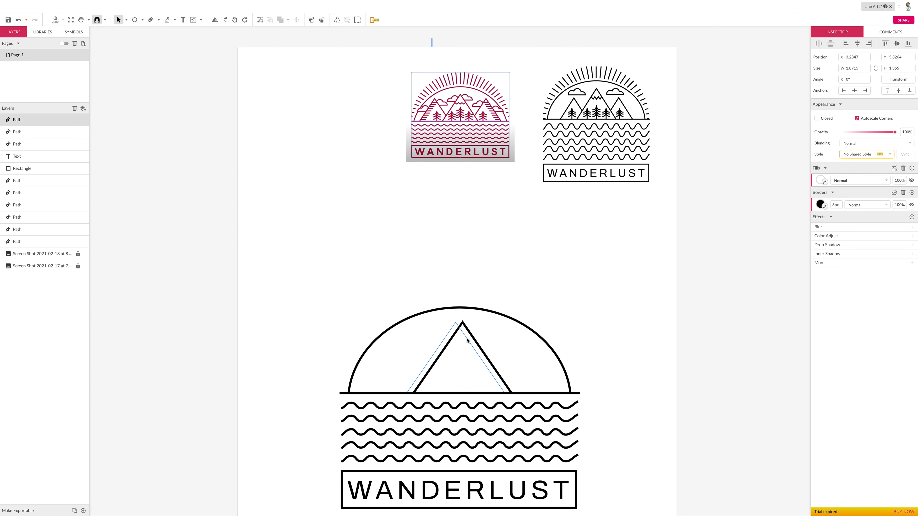
scroll(467, 340, "down", 1)
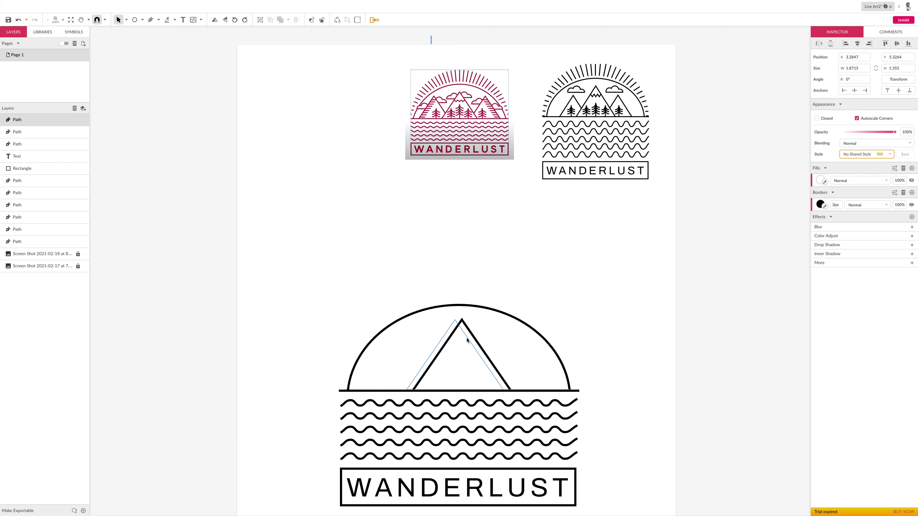
key("Right")
key("Right")
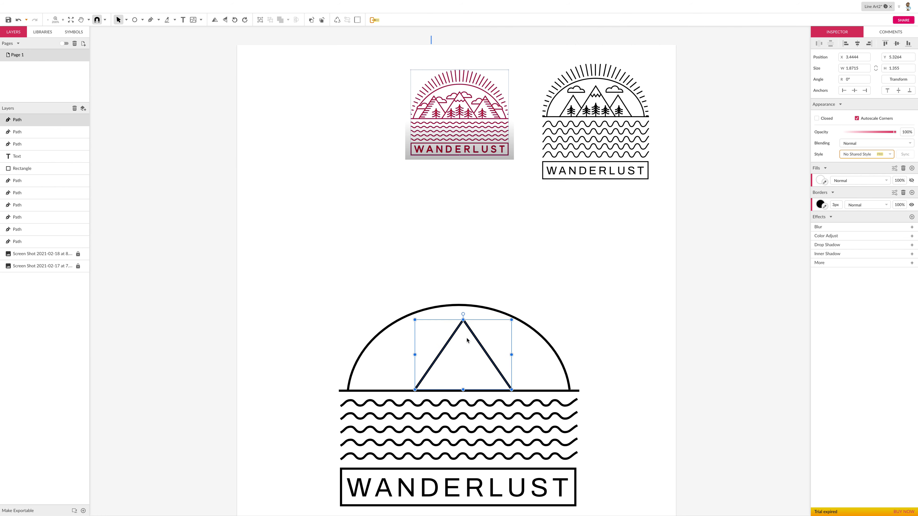
key("Left")
key("Left")
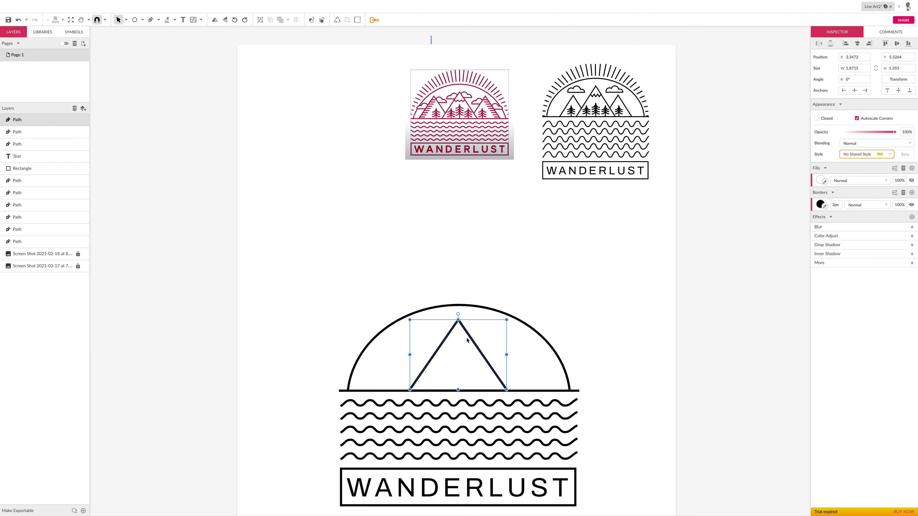
key("Left")
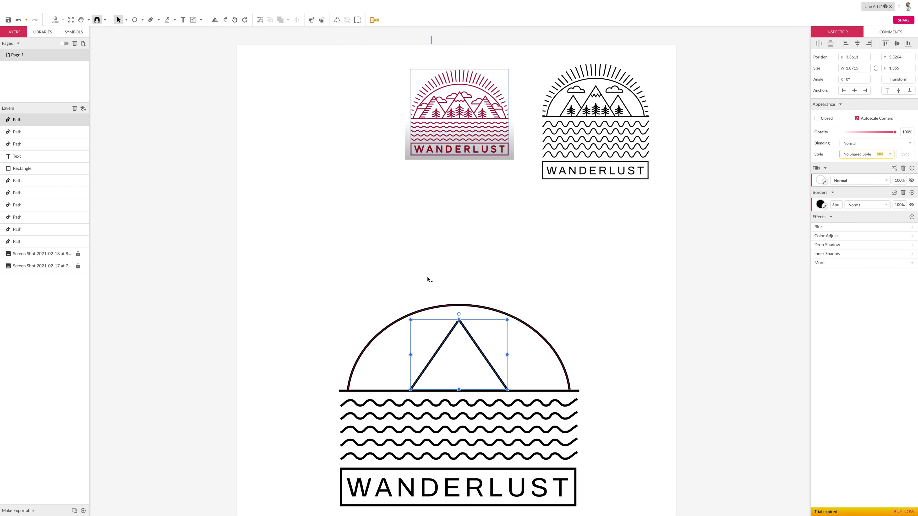
left_click(481, 341)
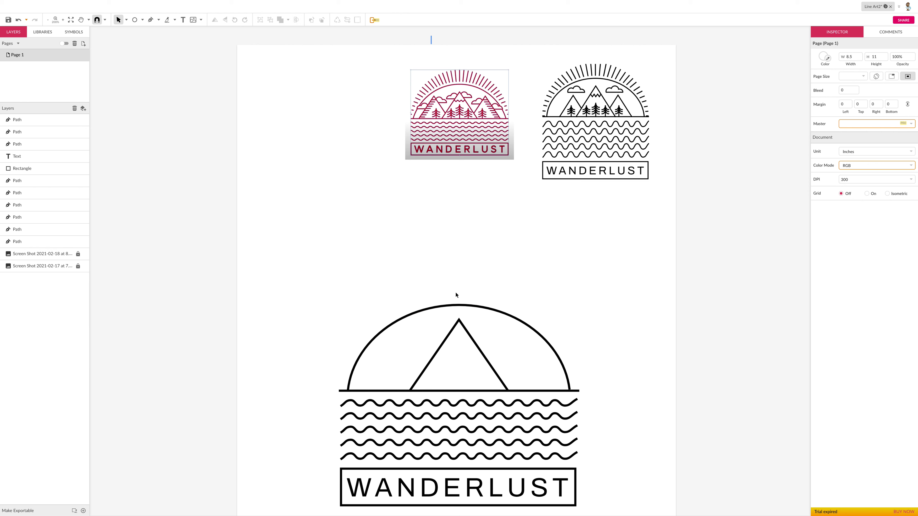
Step: Duplicate the central mountain in place inside the dome
left_click(463, 327)
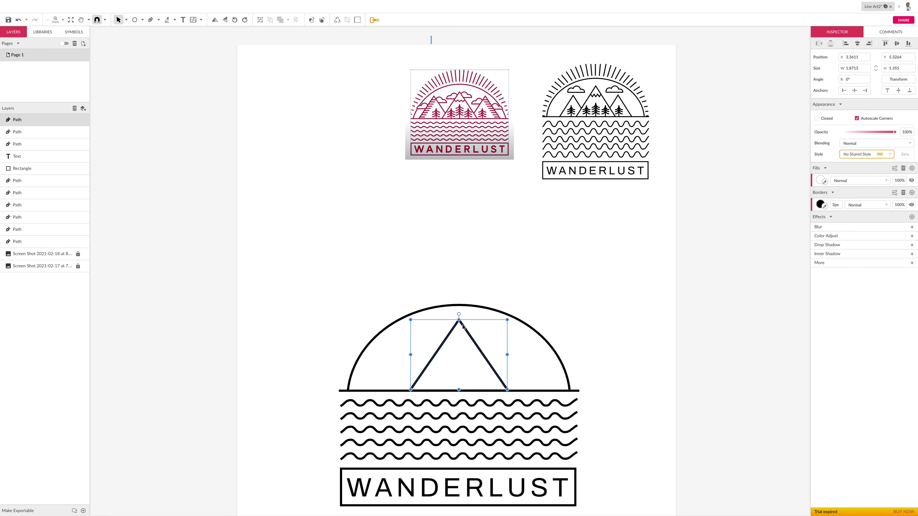
scroll(463, 326, "right", 1)
scroll(463, 327, "right", 1)
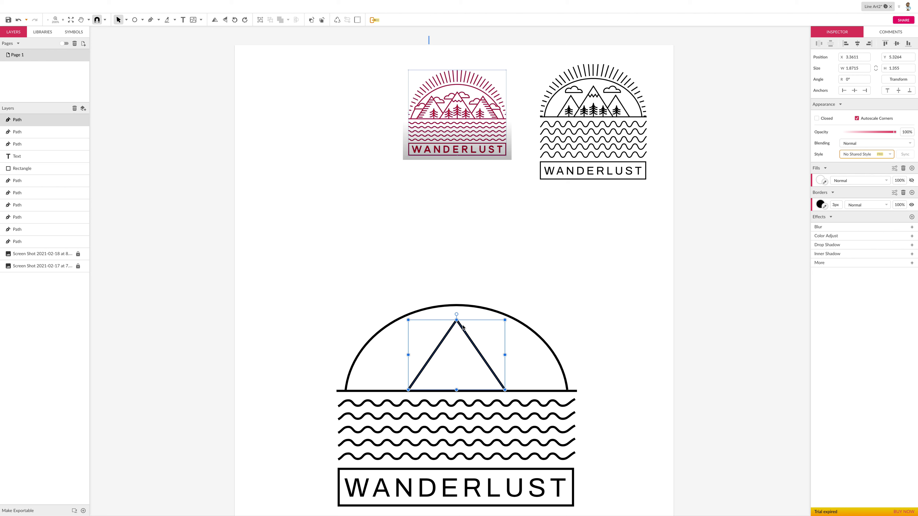
key("ctrl+d")
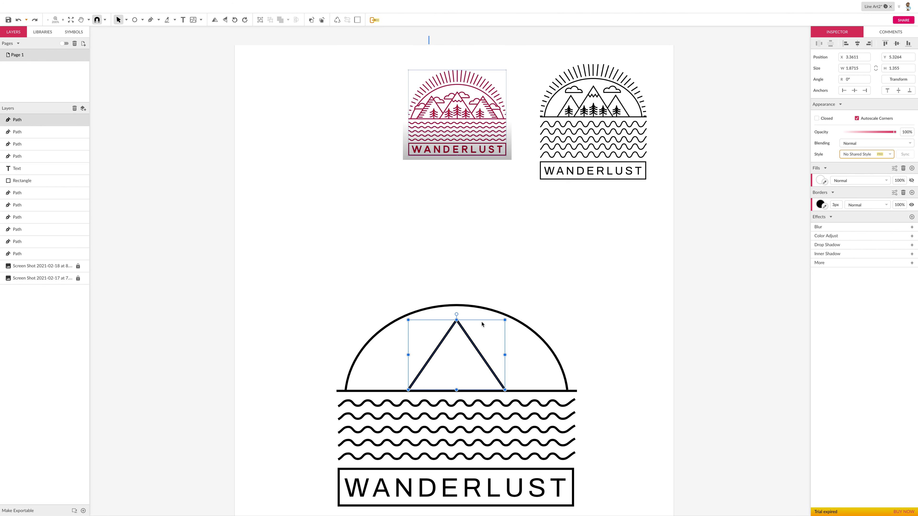
Step: Try to scale the duplicate mountain down from its upper-left corner to about 1.60 by 1.18 in
left_click_drag(409, 320, 423, 329)
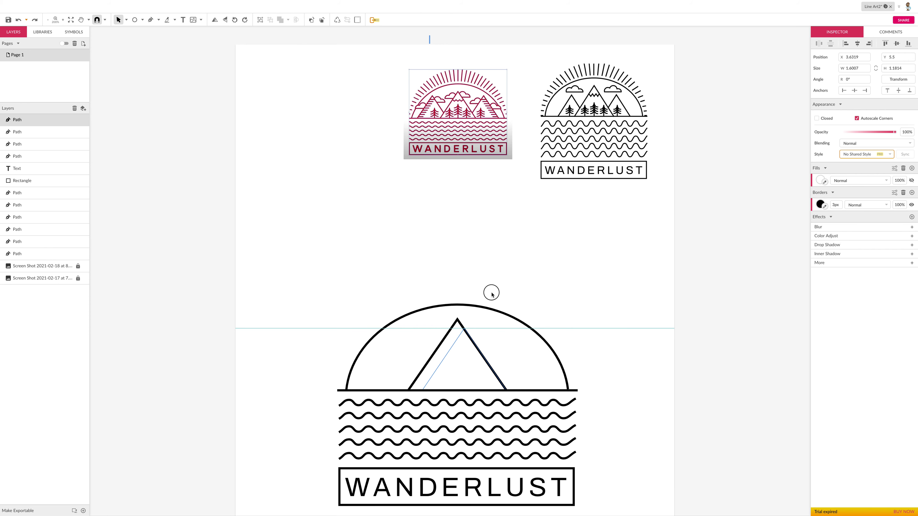
left_click(443, 339)
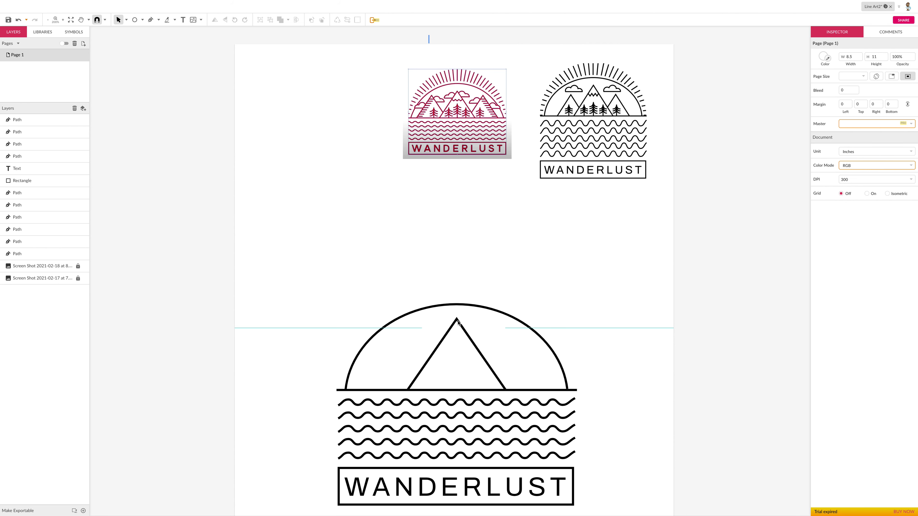
scroll(456, 299, "down", 1)
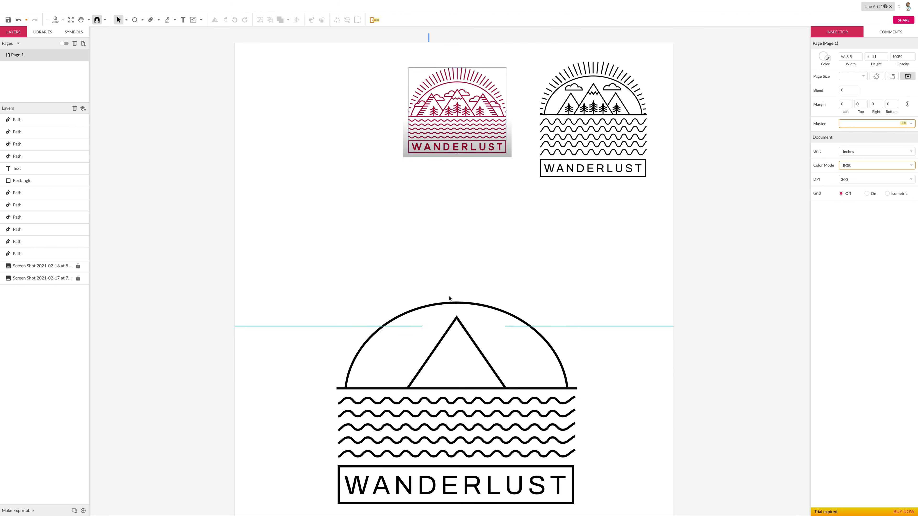
scroll(450, 298, "down", 2)
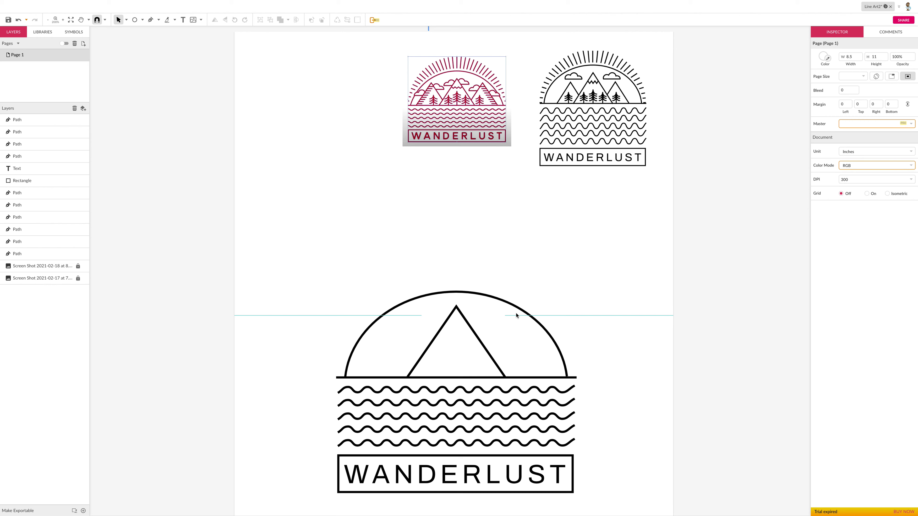
scroll(516, 315, "down", 2)
scroll(499, 324, "down", 2)
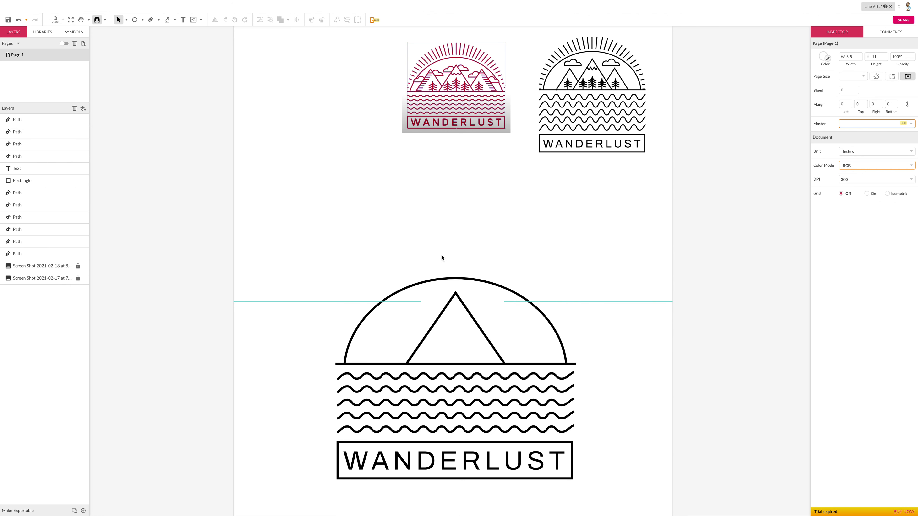
left_click_drag(416, 257, 490, 329)
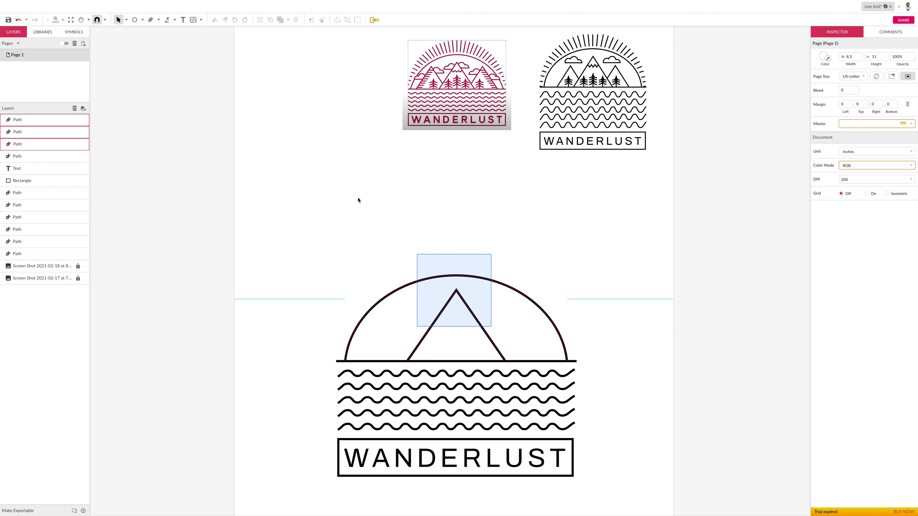
Step: Save the document
mouse_move(186, 3)
left_click(8, 20)
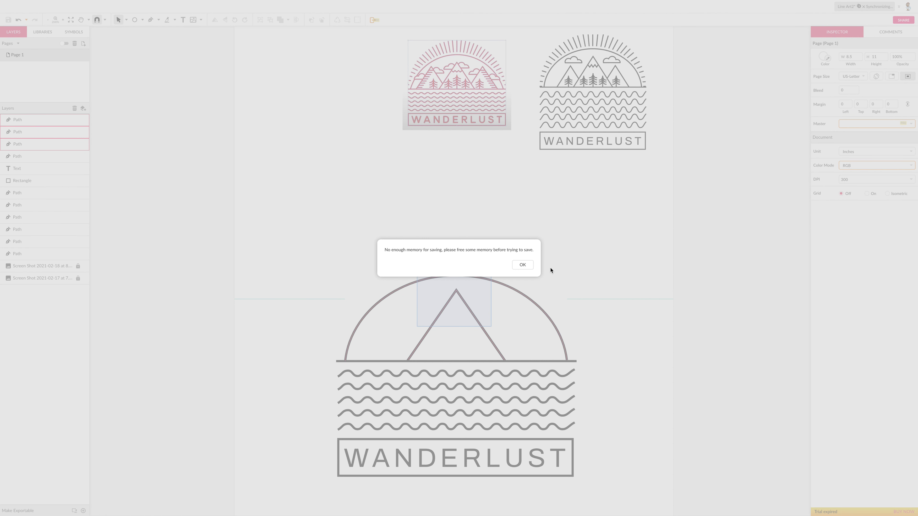
left_click(523, 265)
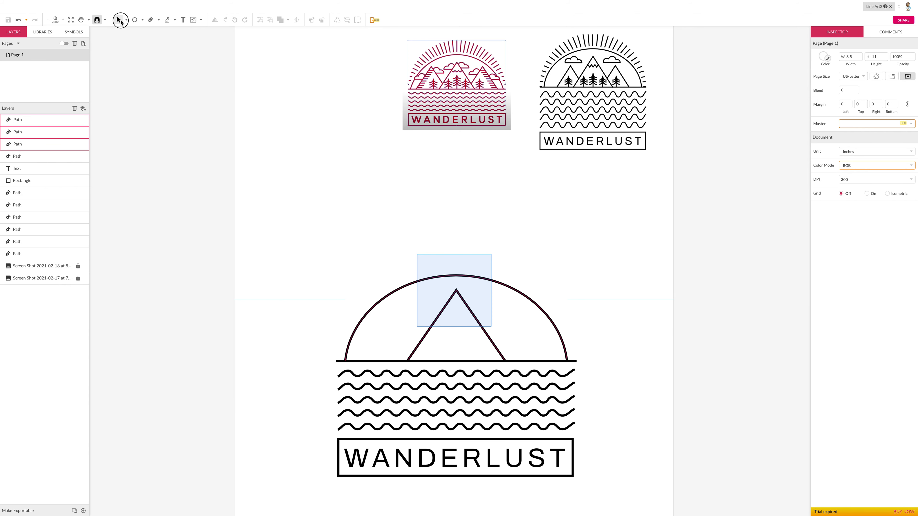
Step: Reselect the duplicate mountain and try to scale it down from its upper-left corner to about 1.50 by 1.09 in
left_click(301, 107)
left_click(447, 307)
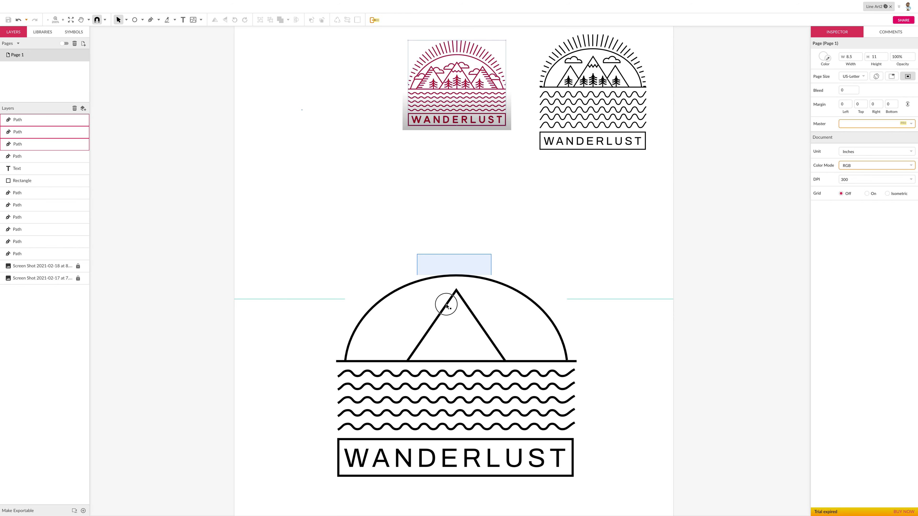
left_click(448, 308)
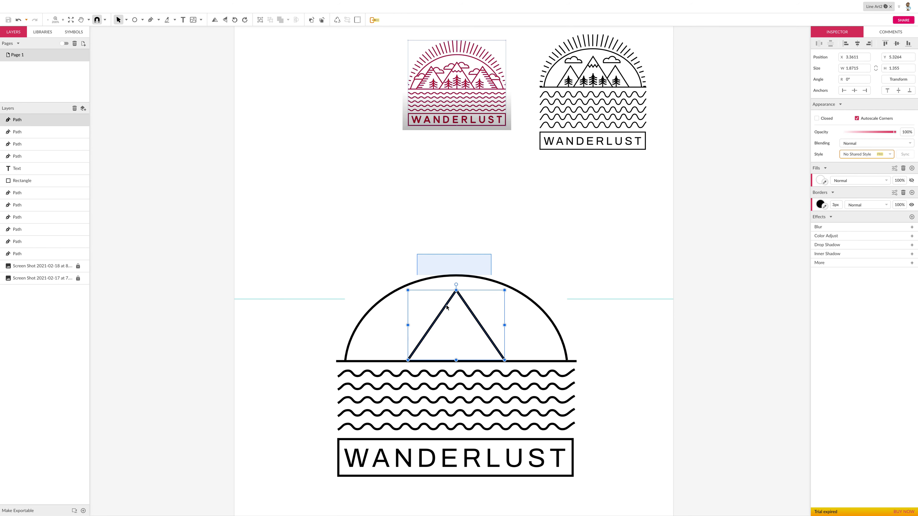
left_click(408, 291)
left_click_drag(408, 291, 428, 307)
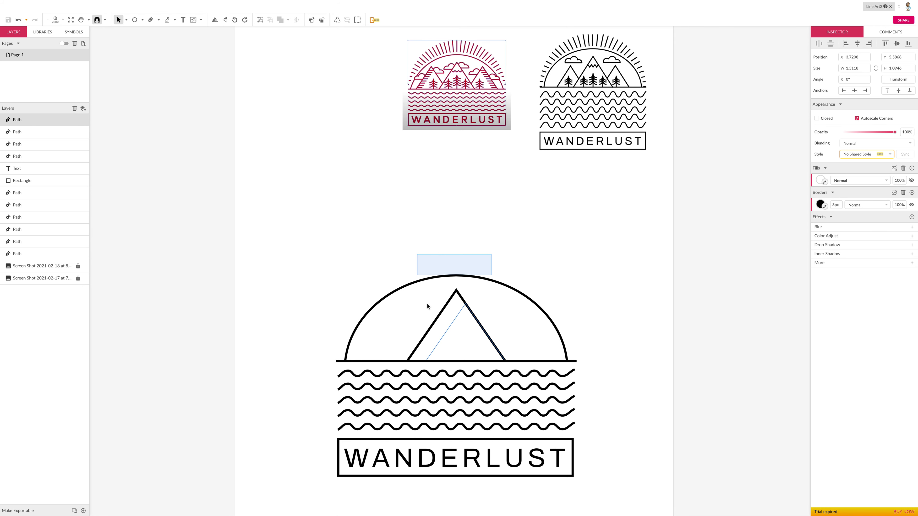
scroll(453, 311, "down", 1)
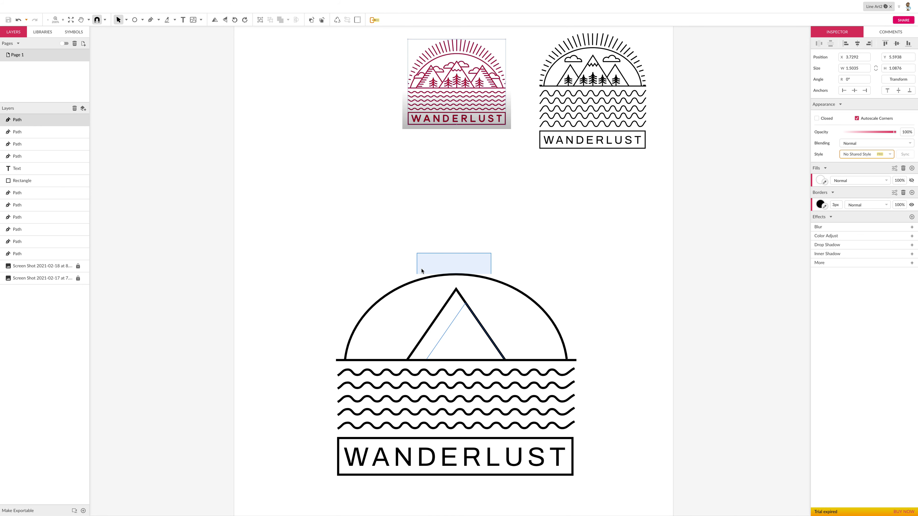
left_click(401, 256)
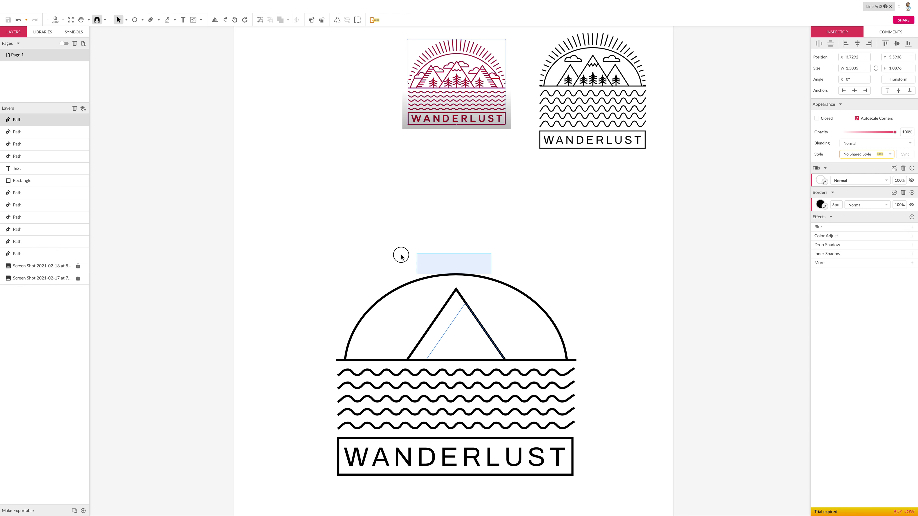
Step: Clear the selection and try again to scale the duplicate mountain down, to about 1.48 by 1.07 in
left_click(460, 296)
left_click(351, 242)
left_click_drag(351, 243, 519, 363)
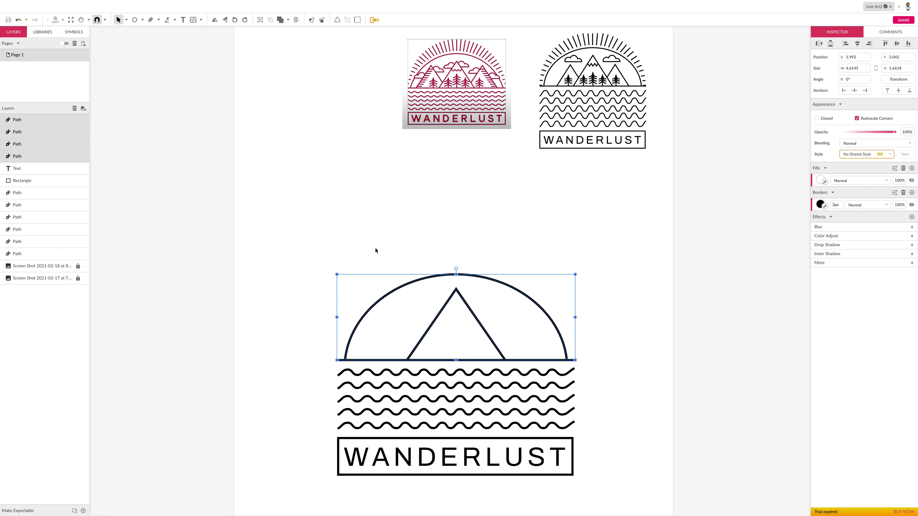
left_click(373, 246)
left_click(447, 300)
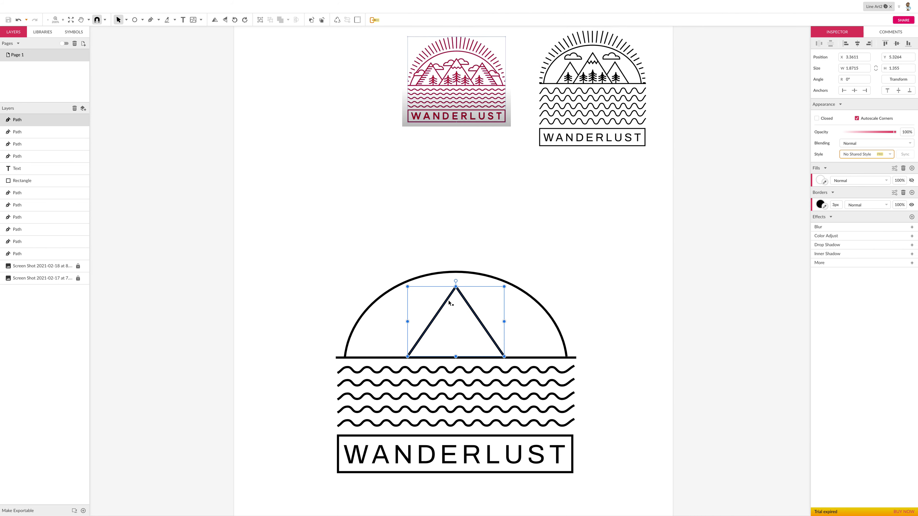
left_click_drag(408, 288, 430, 303)
scroll(429, 267, "down", 1)
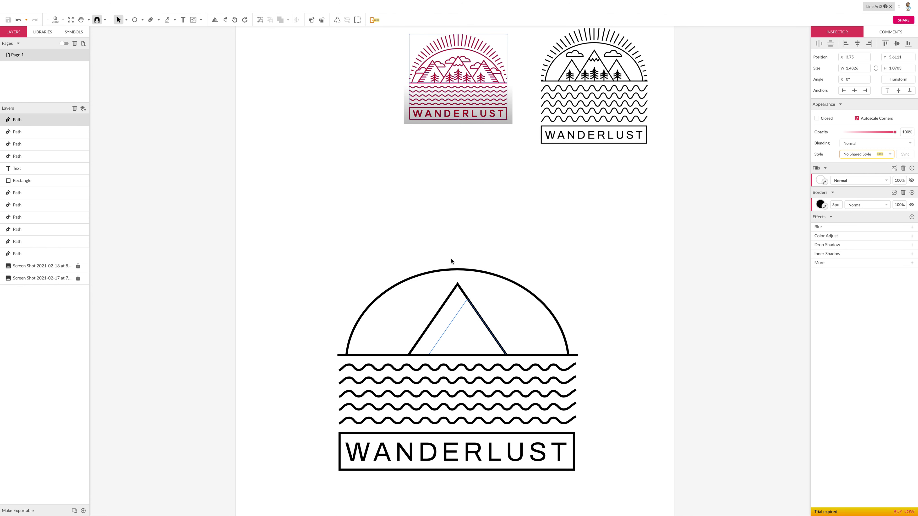
Step: Move the duplicate mountain right along the horizon line to about X 4.31 in, keeping it level with the original
left_click(483, 276)
left_click(450, 294)
left_click_drag(450, 295, 485, 295)
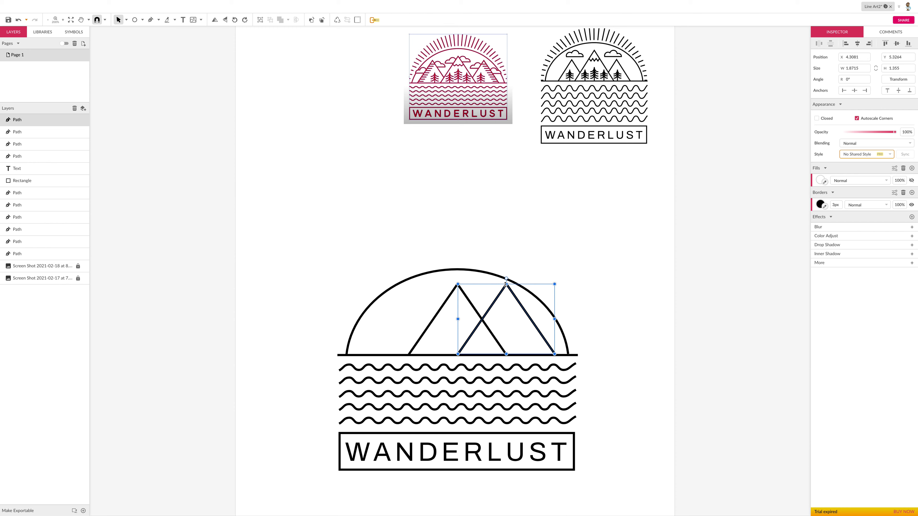
Step: Try to shorten the right-hand mountain from its peak, first to about 1.06 in and again to about 0.99 in tall
left_click_drag(505, 285, 504, 300)
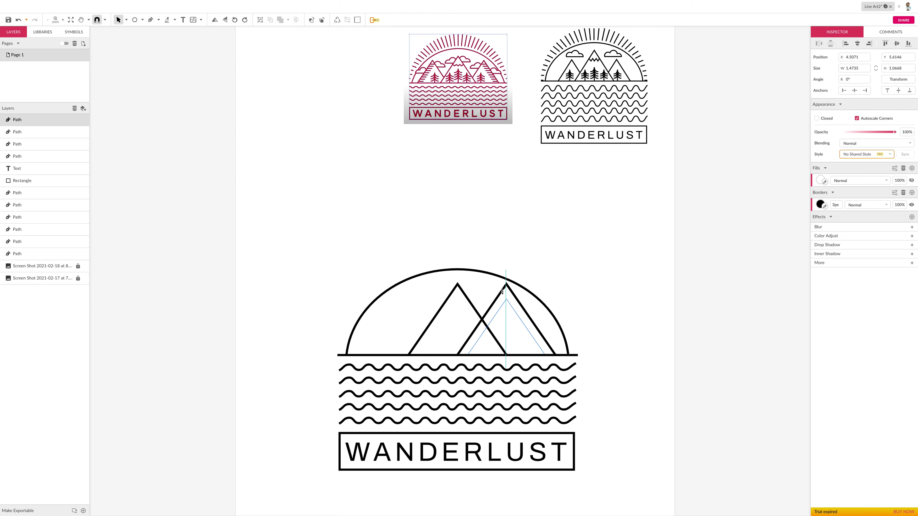
scroll(502, 295, "right", 1)
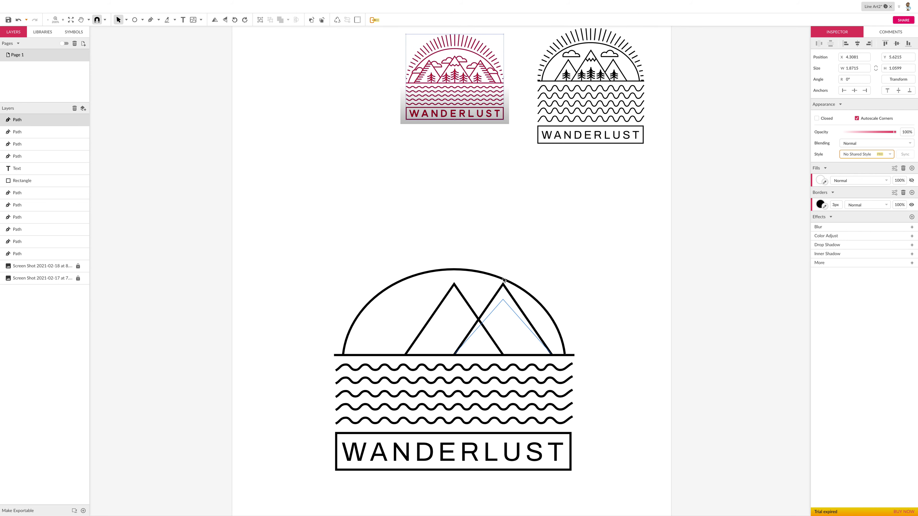
left_click(500, 261)
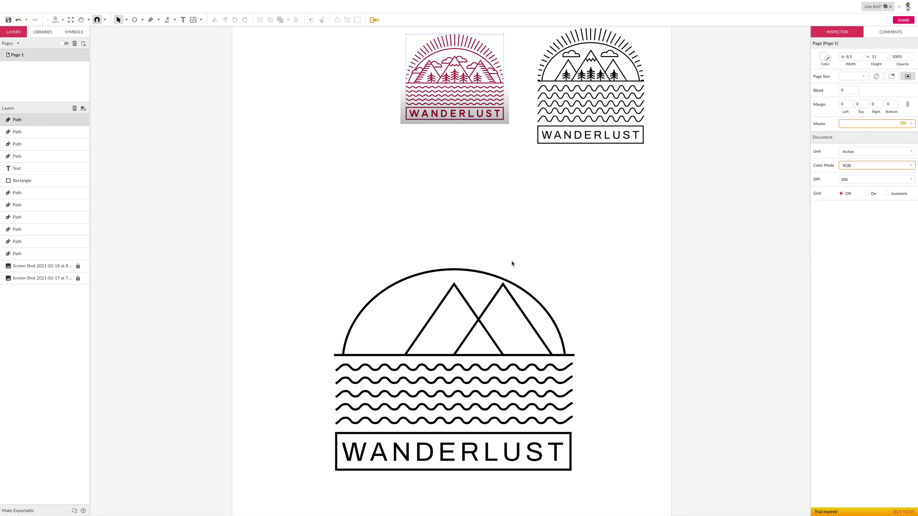
left_click(505, 287)
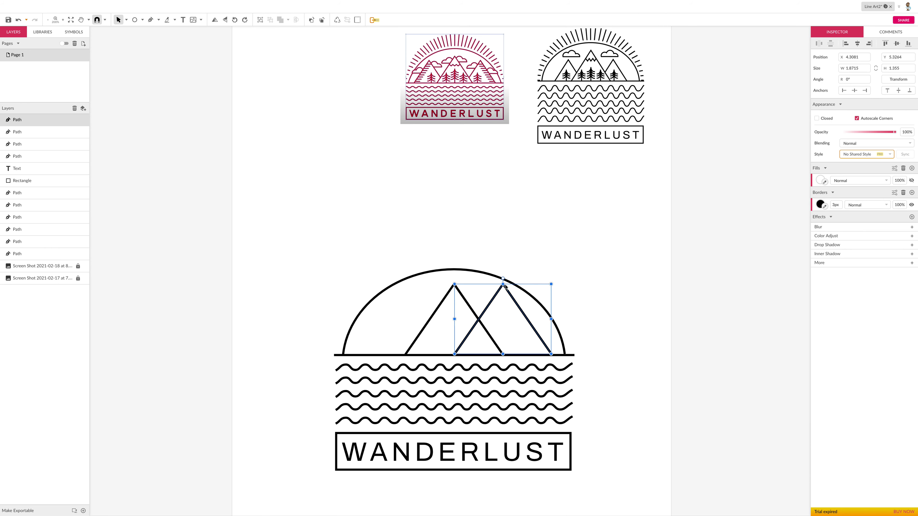
left_click_drag(502, 286, 503, 306)
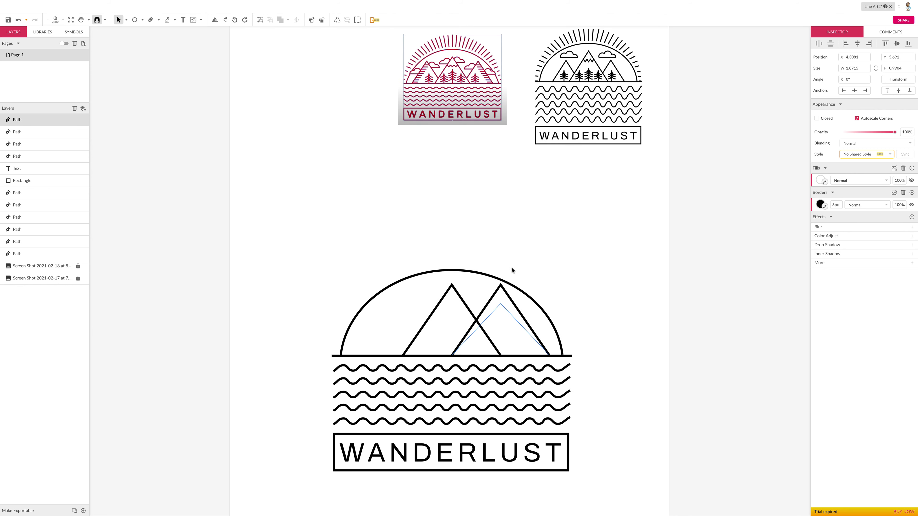
left_click(512, 306)
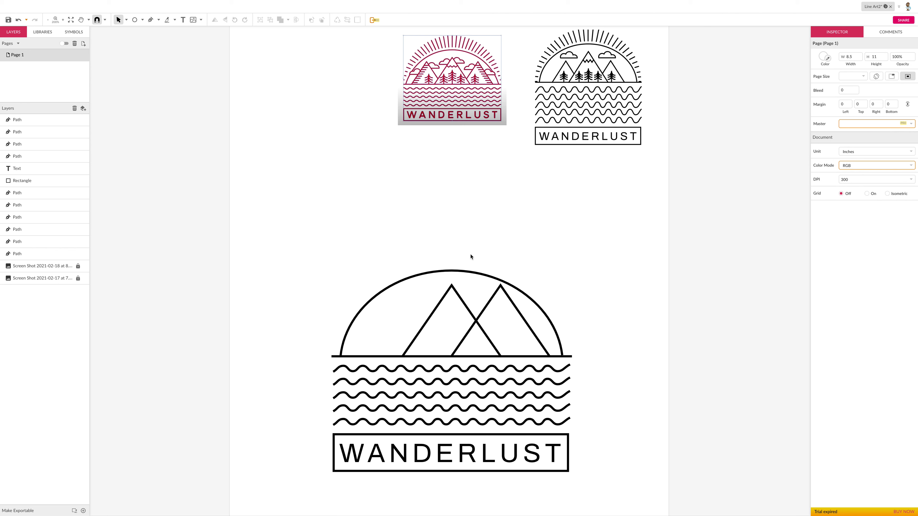
Step: Reselect the right-hand mountain and try to reduce its height to about 1.00 in from the peak
left_click_drag(487, 289, 499, 302)
left_click(503, 289)
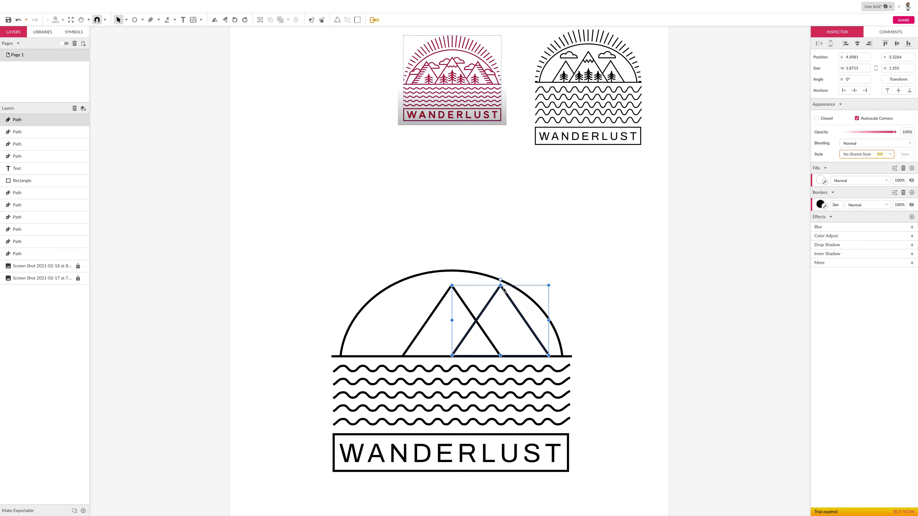
left_click_drag(501, 285, 501, 304)
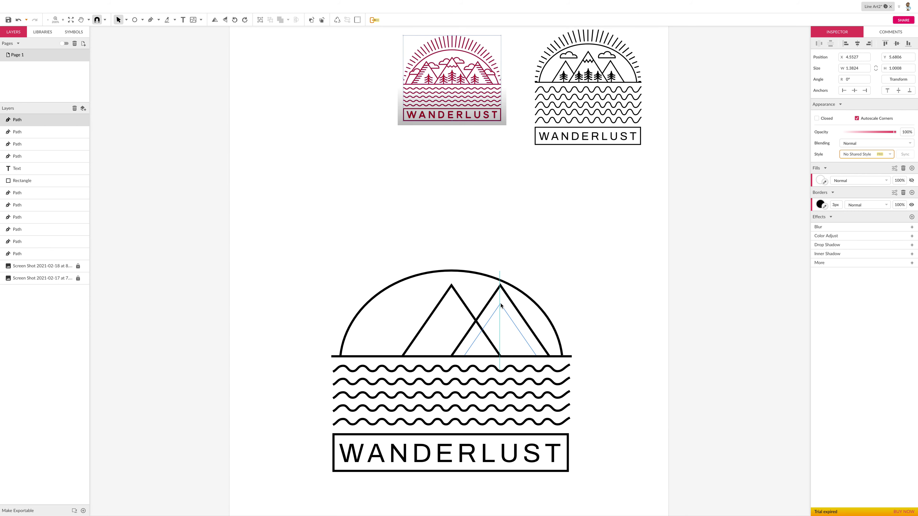
scroll(500, 303, "right", 1)
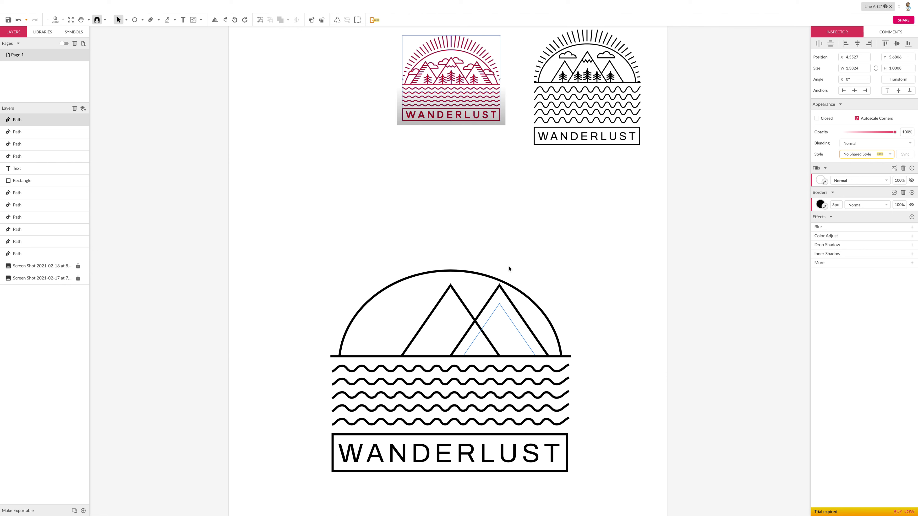
scroll(481, 244, "right", 1)
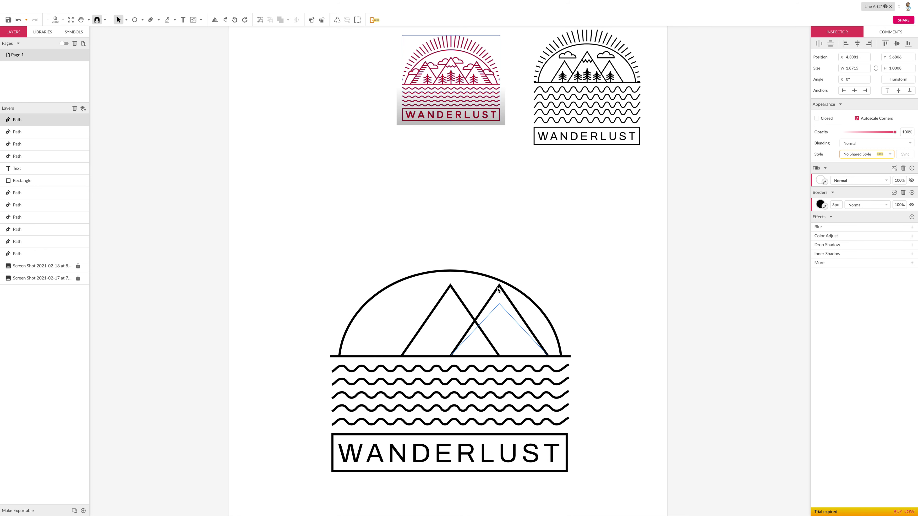
scroll(488, 228, "right", 1)
left_click(476, 218)
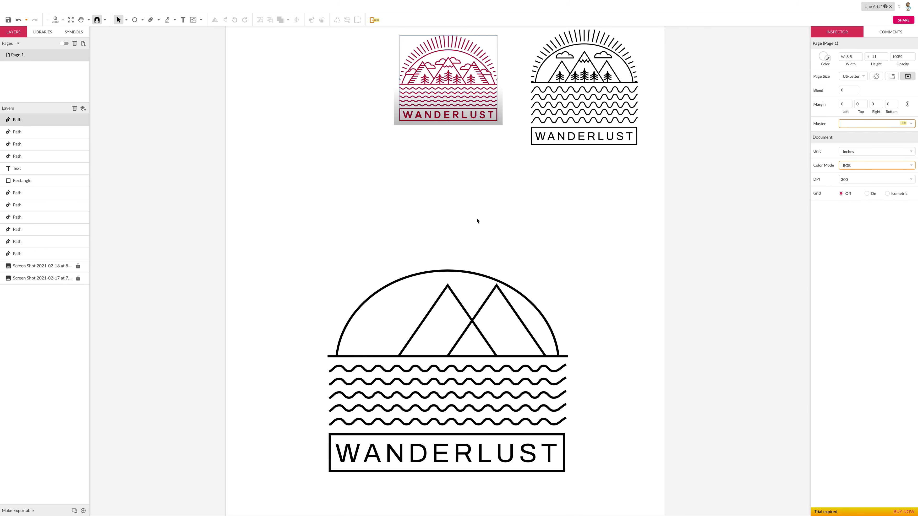
Step: Try to save the document and deselect the right-hand mountain
left_click(492, 296)
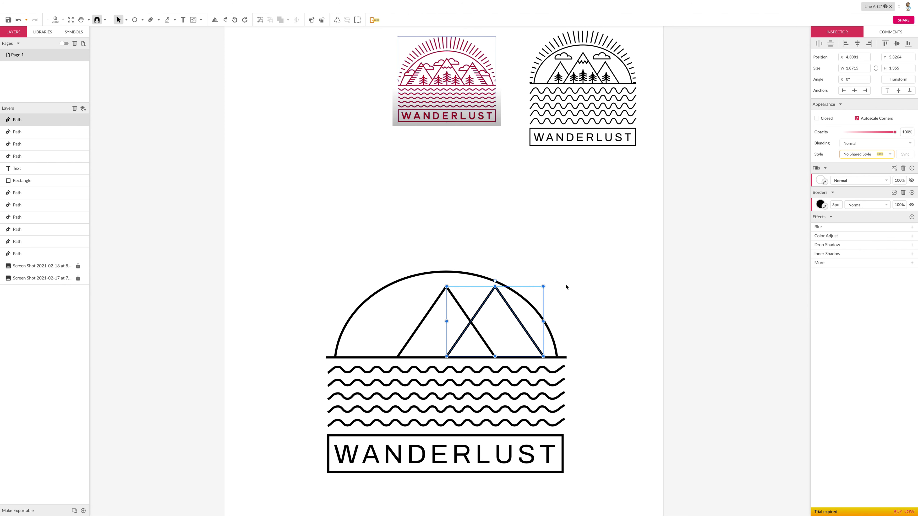
left_click(8, 23)
left_click(489, 254)
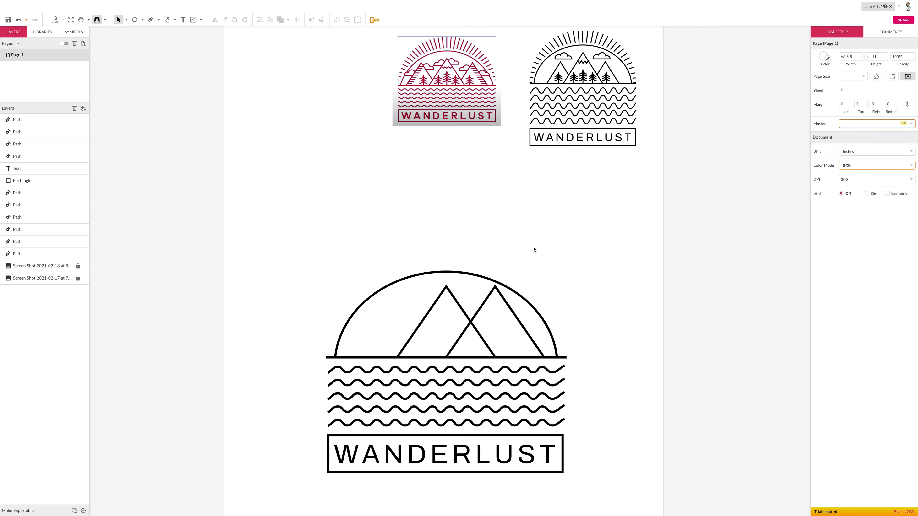
Step: Try to lower the right-hand mountain's peak to a height of about 0.91 in, with its base on the horizon
left_click(496, 280)
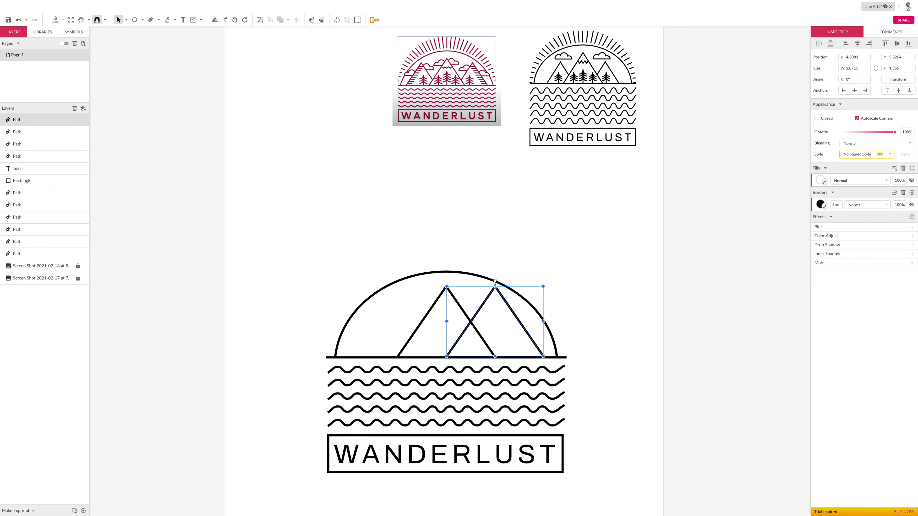
scroll(494, 306, "left", 1)
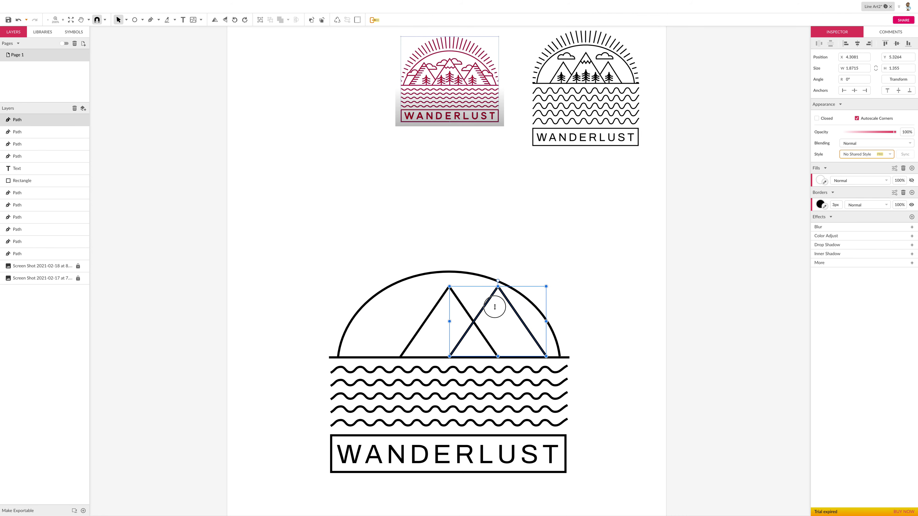
left_click_drag(494, 307, 497, 309)
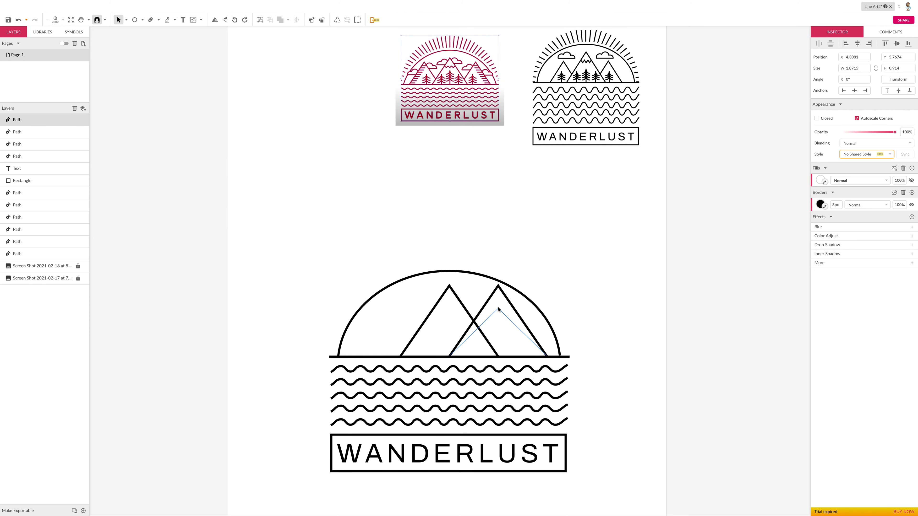
left_click(493, 271)
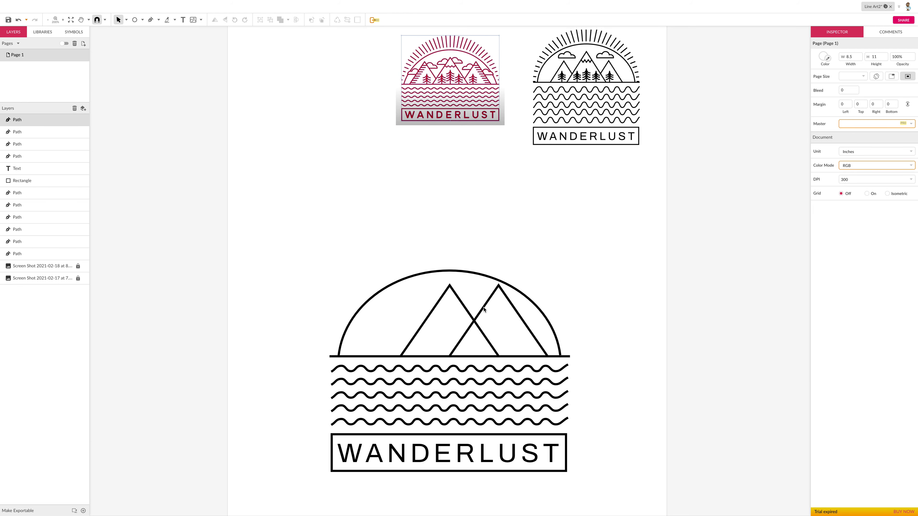
Step: Save the document and dismiss the message box
key("space")
left_click_drag(483, 307, 486, 307)
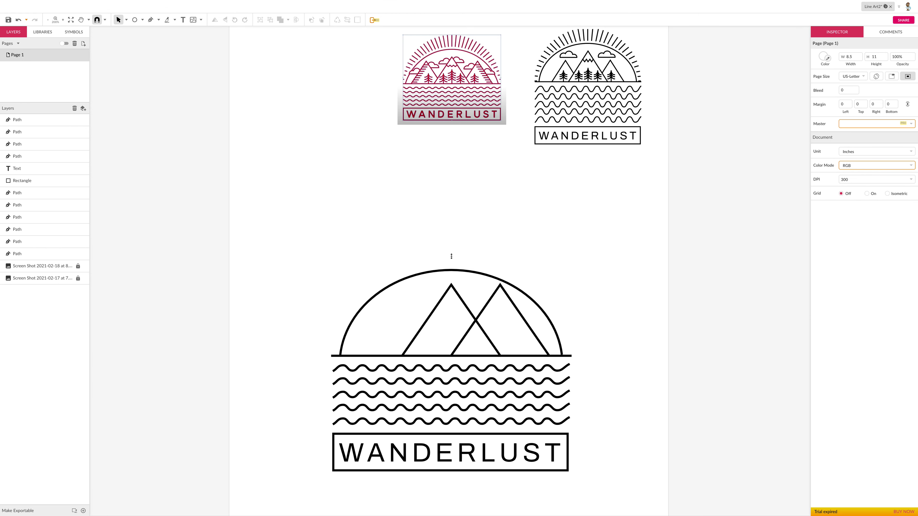
scroll(505, 295, "down", 1)
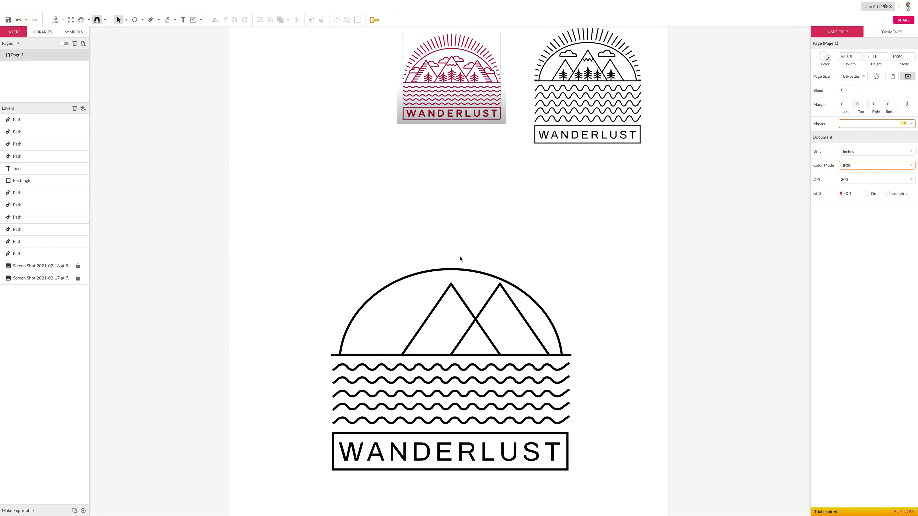
scroll(445, 250, "right", 1)
scroll(306, 191, "down", 1)
scroll(95, 60, "up", 1)
left_click(7, 21)
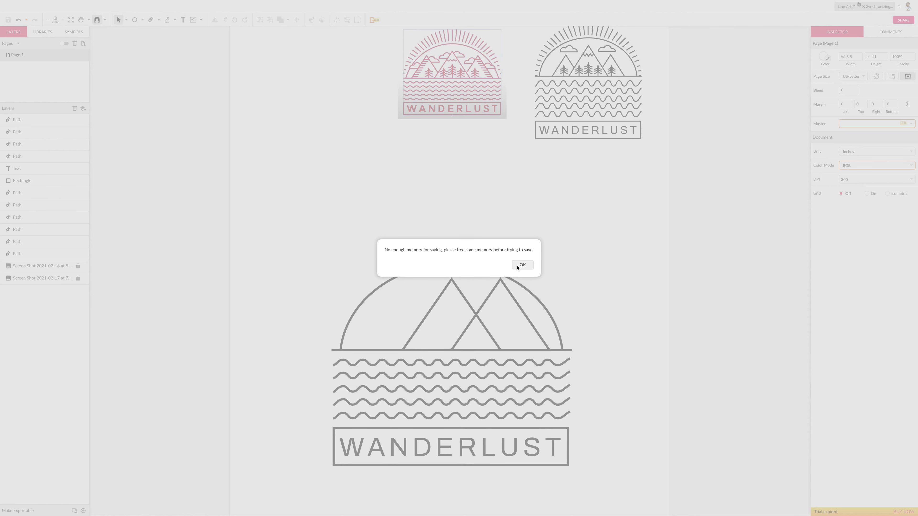
left_click(521, 263)
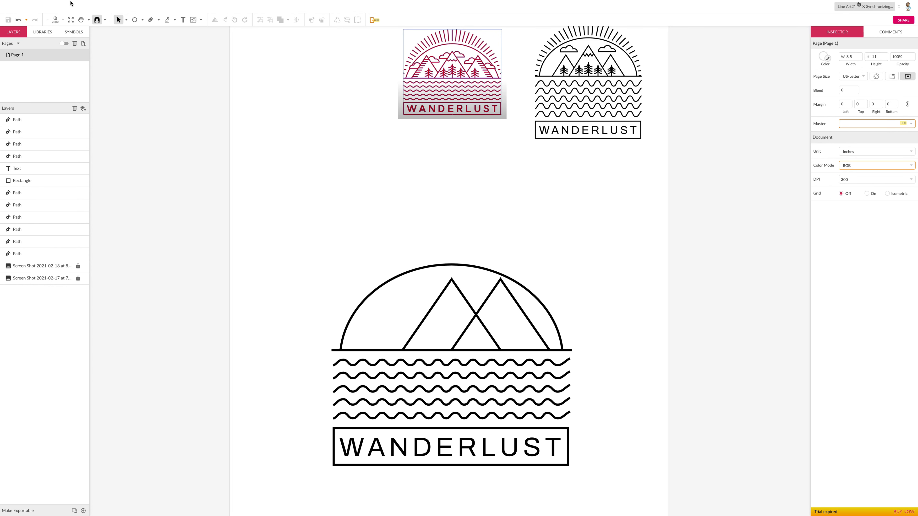
mouse_move(647, 3)
scroll(485, 255, "down", 1)
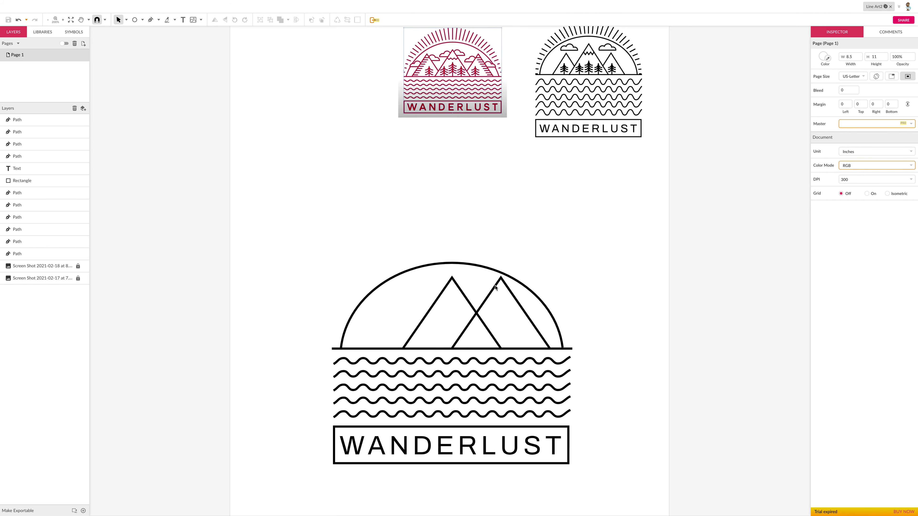
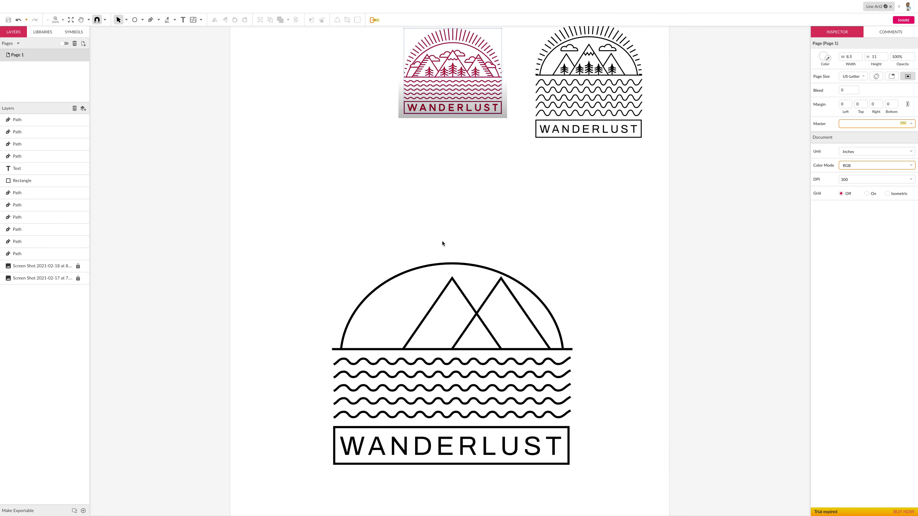
Step: Close the document window and quit Gravit Designer
scroll(438, 253, "down", 1)
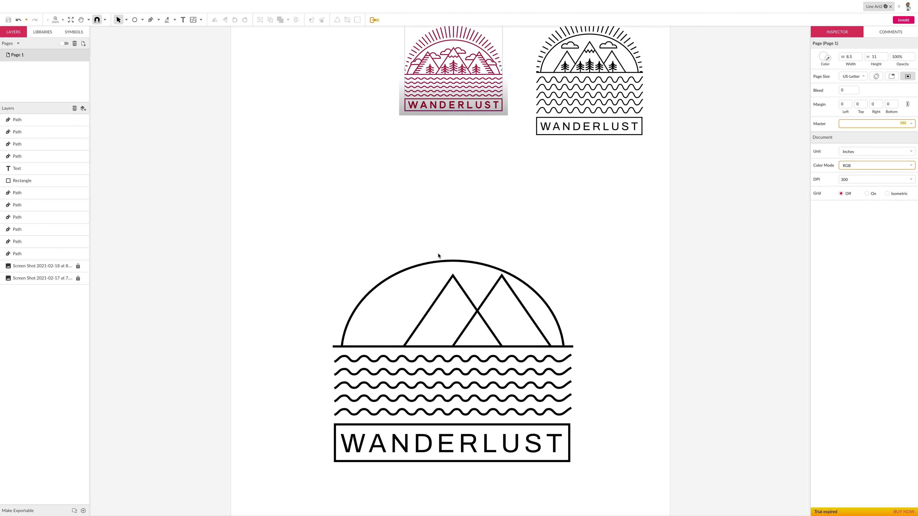
scroll(448, 253, "down", 1)
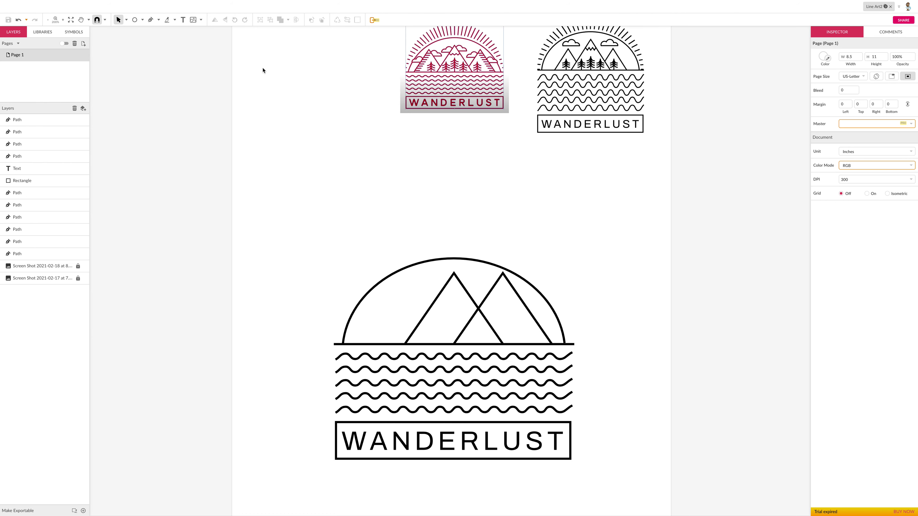
mouse_move(83, 3)
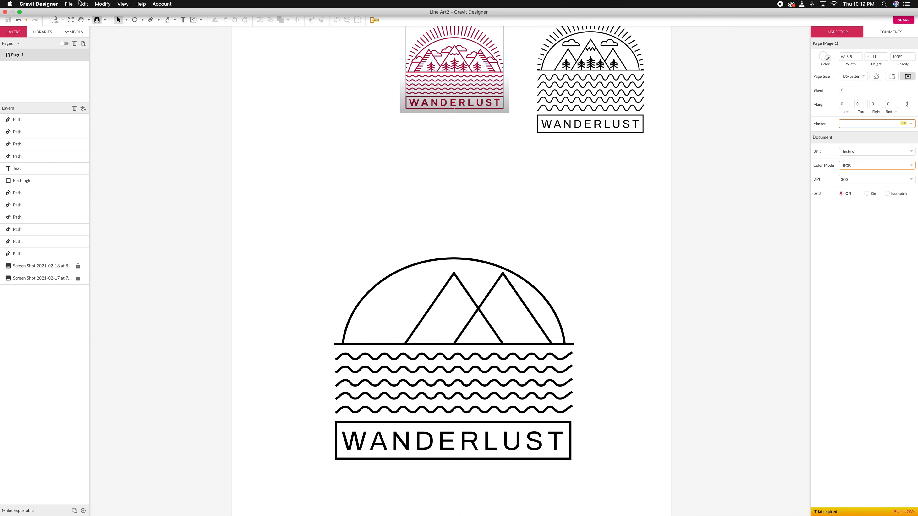
left_click(20, 13)
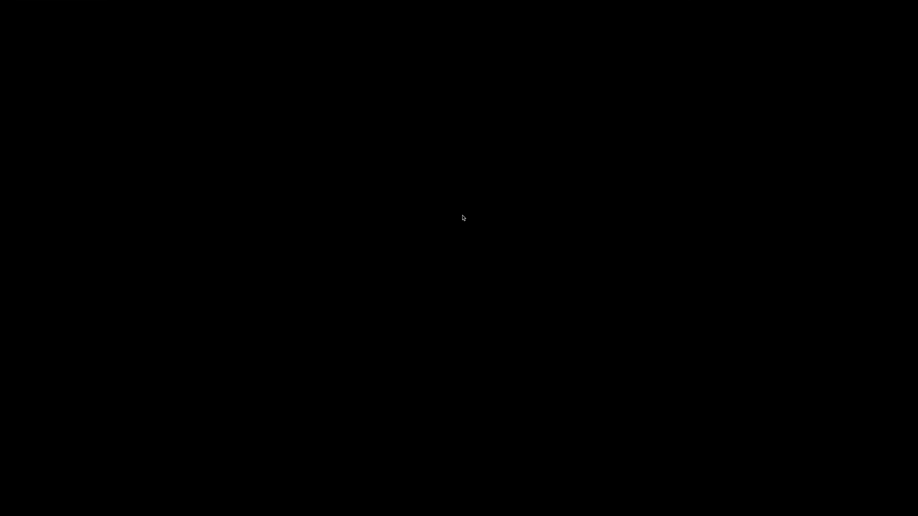
mouse_move(477, 3)
left_click(57, 2)
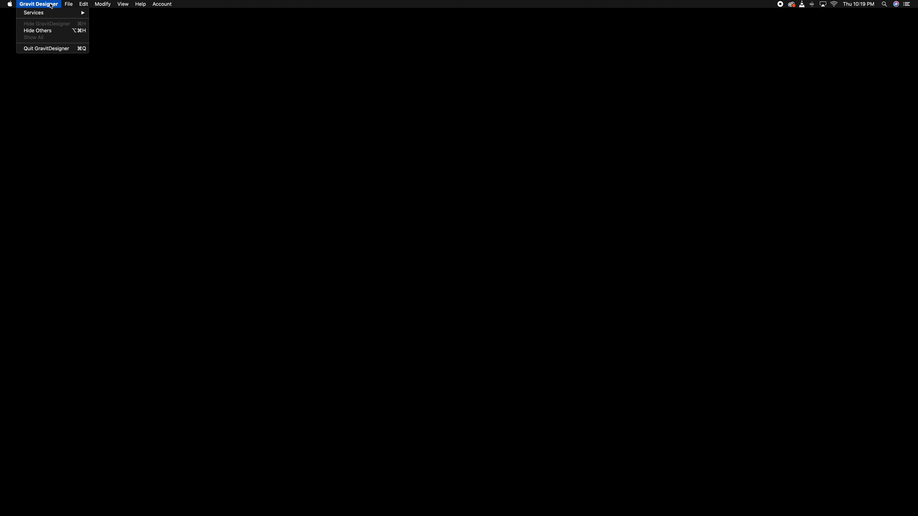
left_click(52, 51)
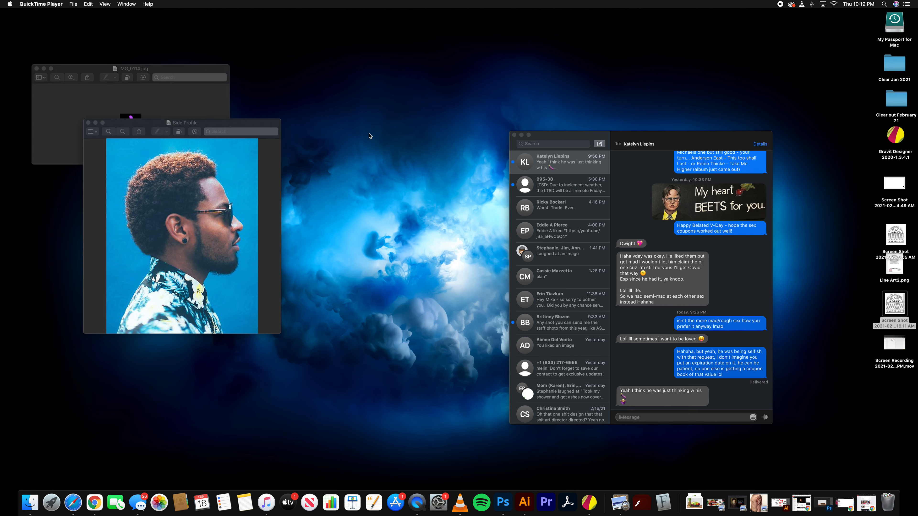
Step: Relaunch Gravit Designer and open the Line Art2 file from Gravit Cloud
left_click(590, 503)
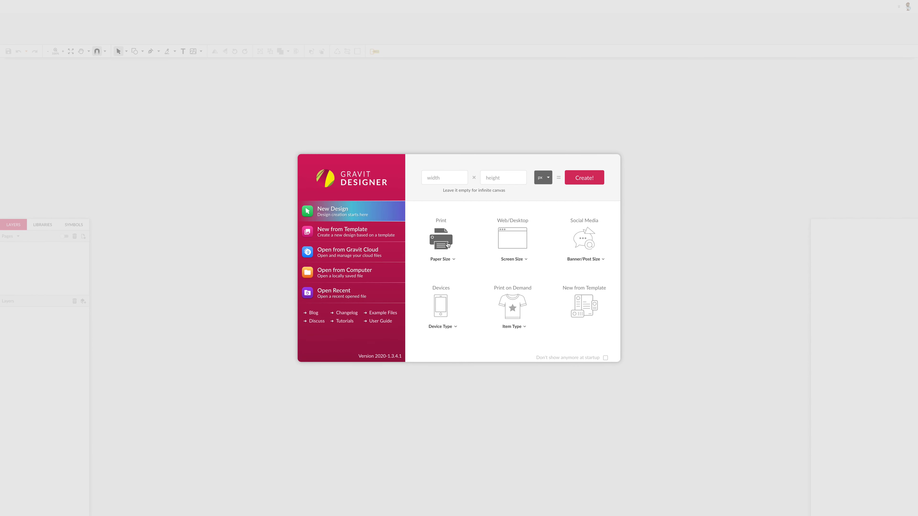
left_click(361, 252)
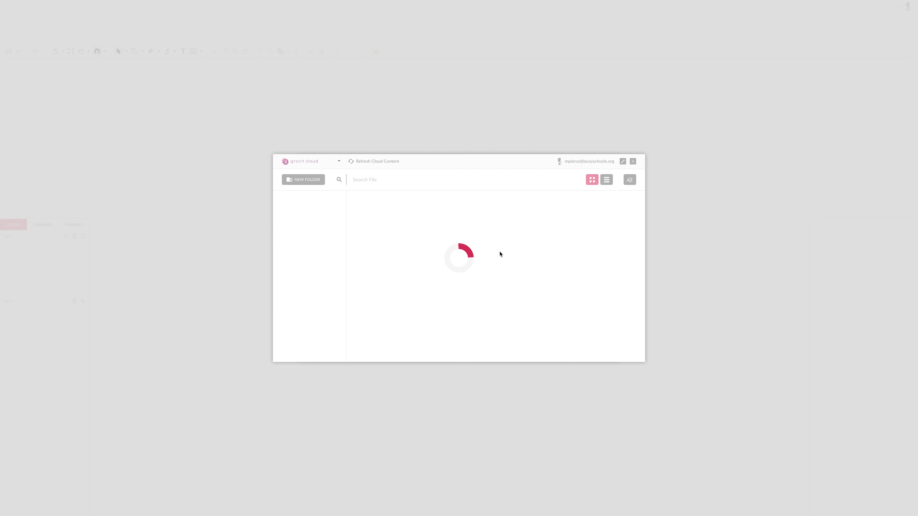
left_click(368, 232)
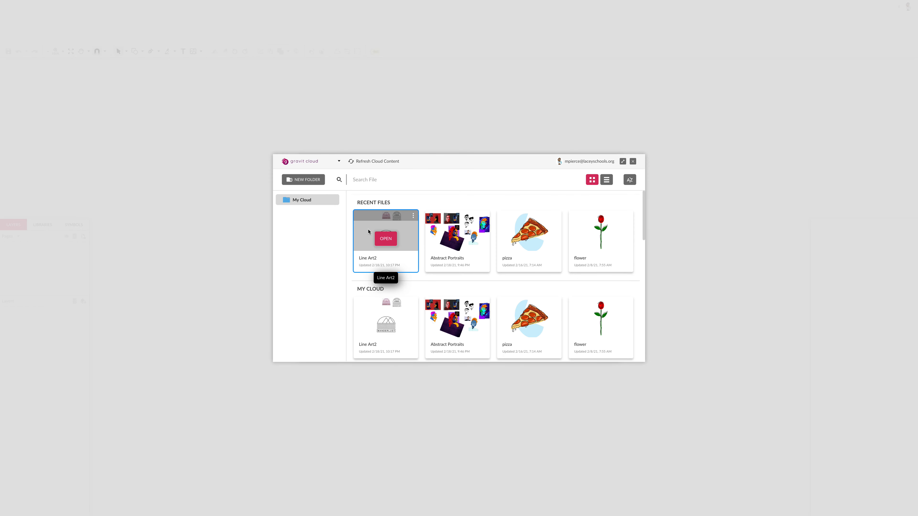
left_click(386, 239)
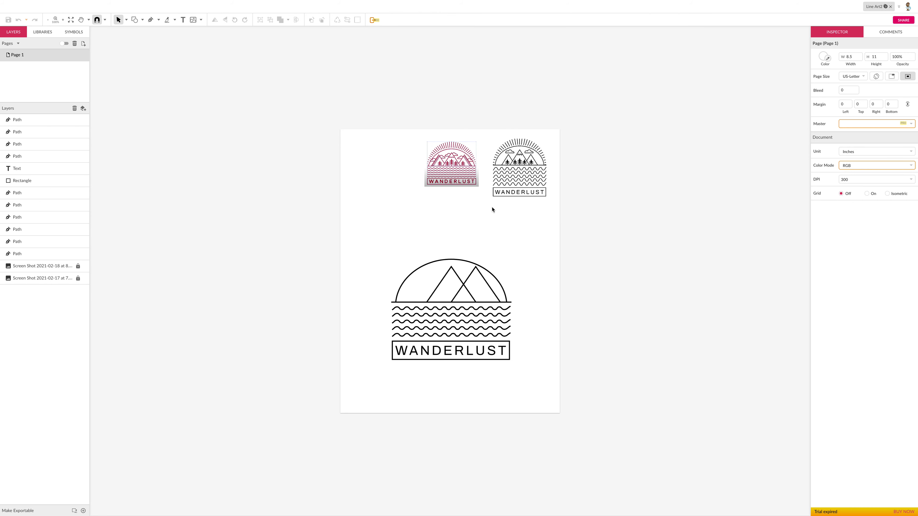
Step: Scale the right-hand mountain down to about 1.52 by 1.10 in, keeping its lower-right corner fixed on the horizon
key("ctrl+plus")
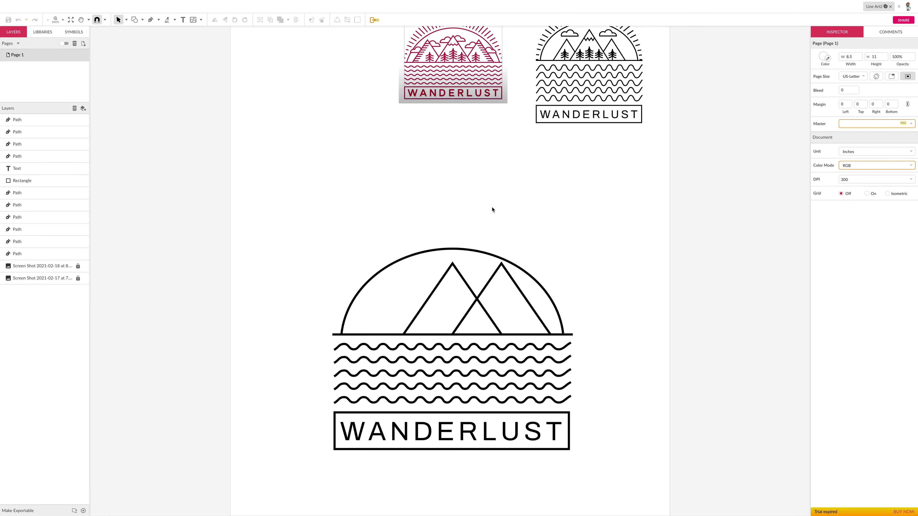
left_click(491, 278)
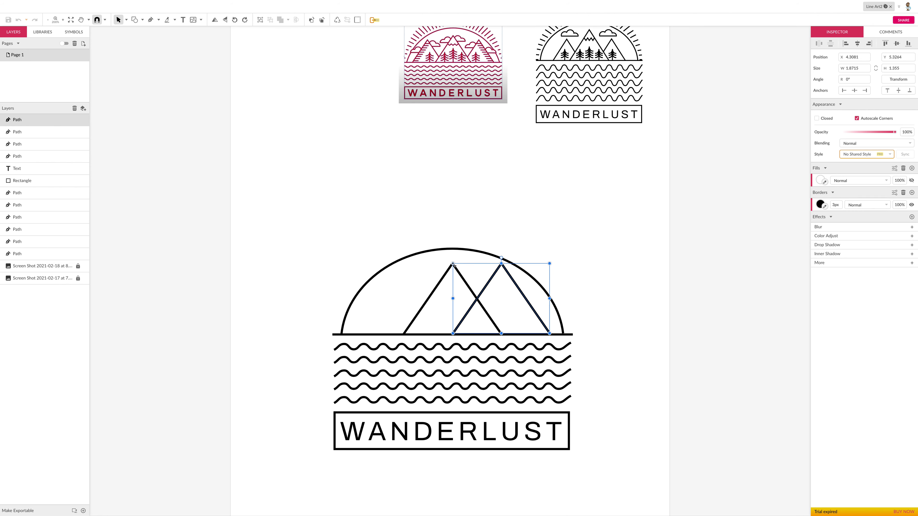
left_click_drag(453, 265, 472, 286)
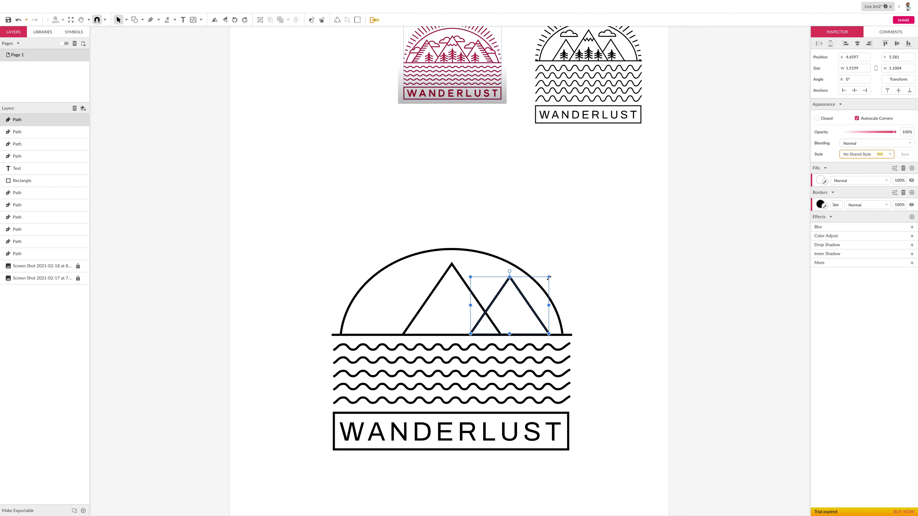
Step: Scale the smaller mountain beside the central peak down to about 1.40 by 1.01 in
left_click_drag(549, 278, 541, 283)
left_click(527, 242)
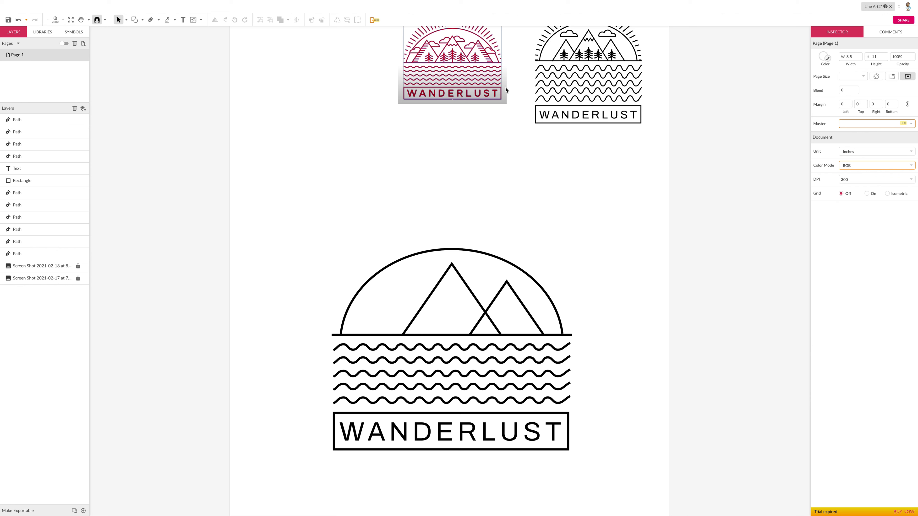
Step: Split the smaller mountain's outline where it crosses the central mountain's slope and delete the overlapping lower segment
left_click(490, 308)
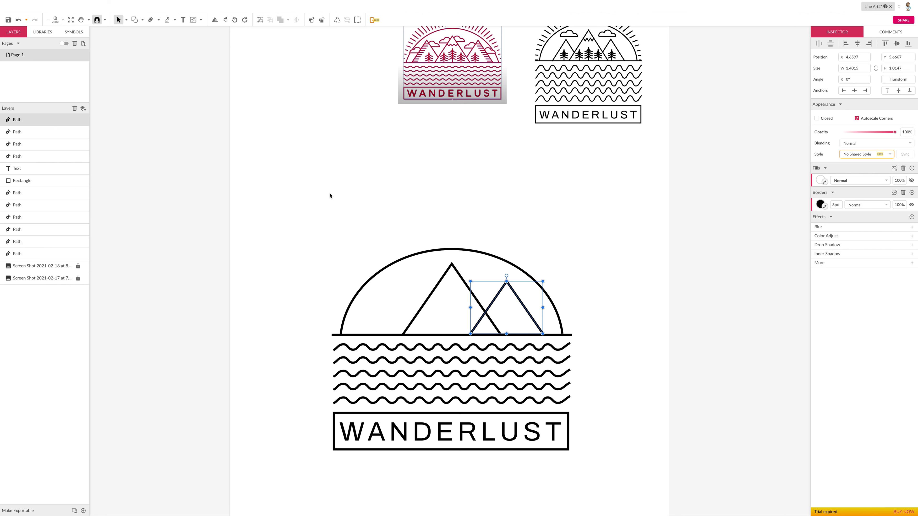
left_click(166, 20)
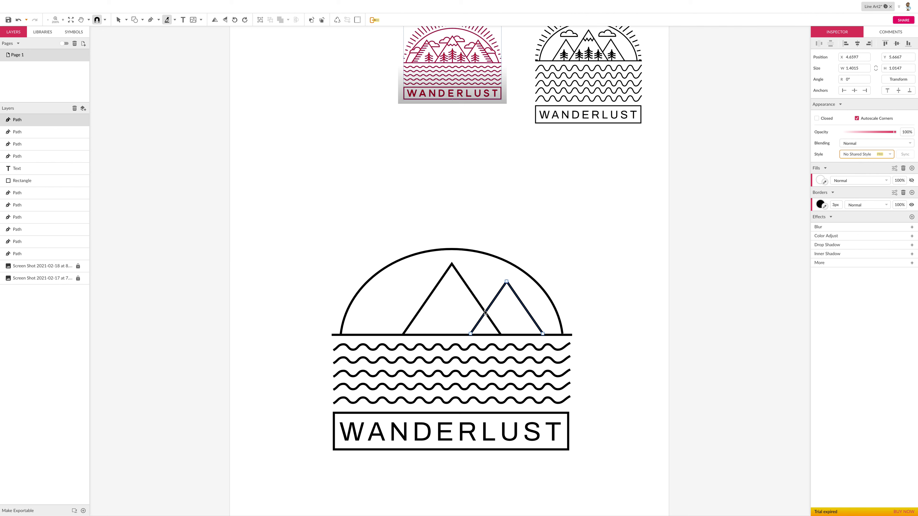
left_click_drag(484, 311, 488, 319)
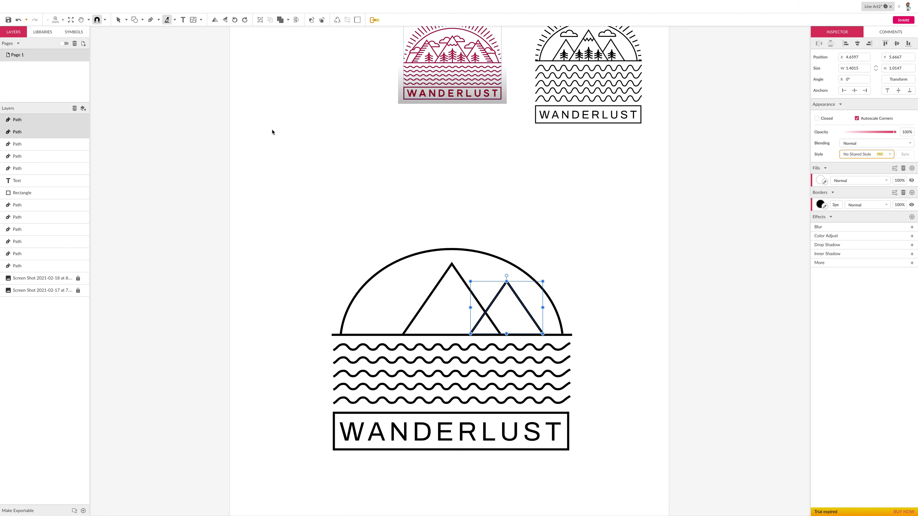
left_click(118, 20)
left_click(300, 130)
left_click(483, 317)
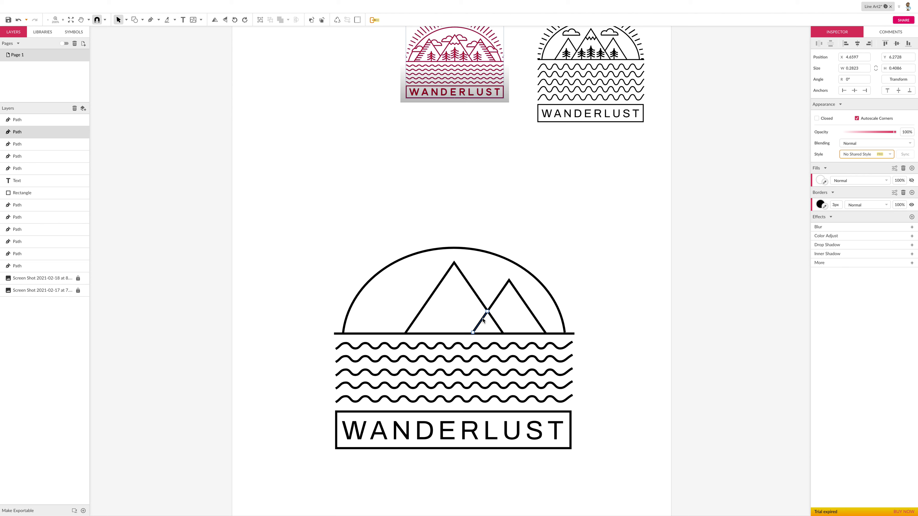
key("Delete")
Step: Nudge the trimmed small mountain slightly right to X 4.956 in so its cut end meets the central mountain's slope
left_click(501, 288)
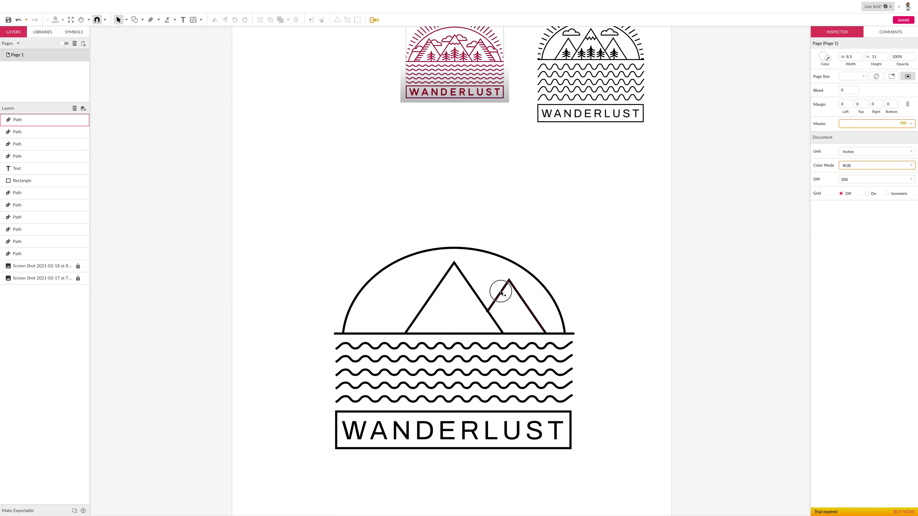
left_click_drag(513, 289, 515, 289)
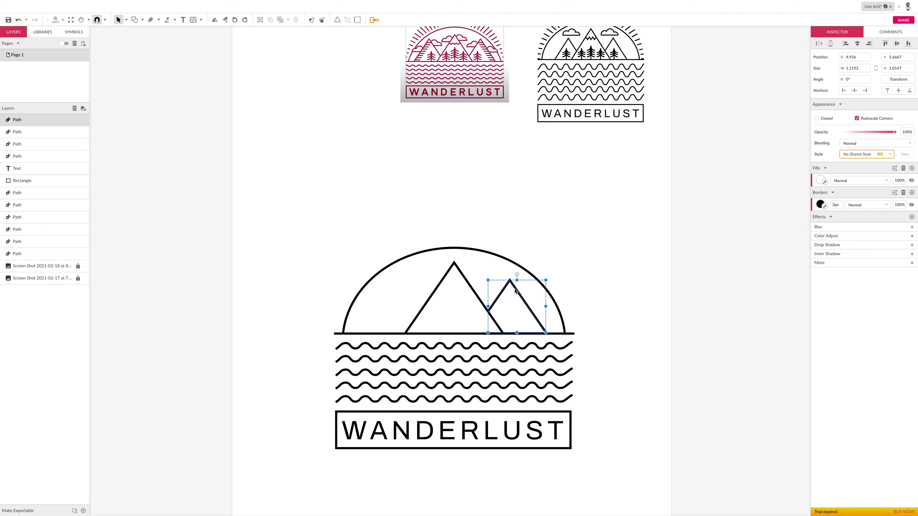
left_click(477, 224)
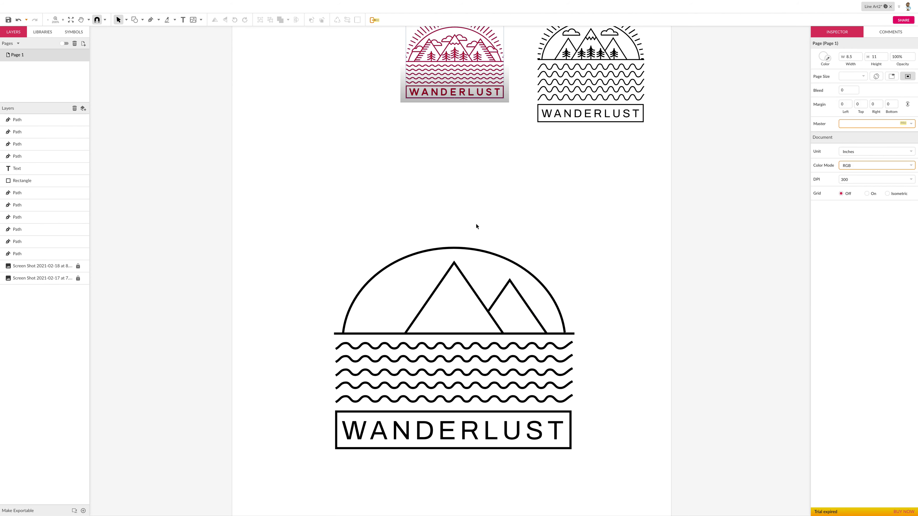
Step: Add a horizontally mirrored copy of the trimmed mountain against the central mountain's left slope, at X 2.5185 in
left_click(501, 302)
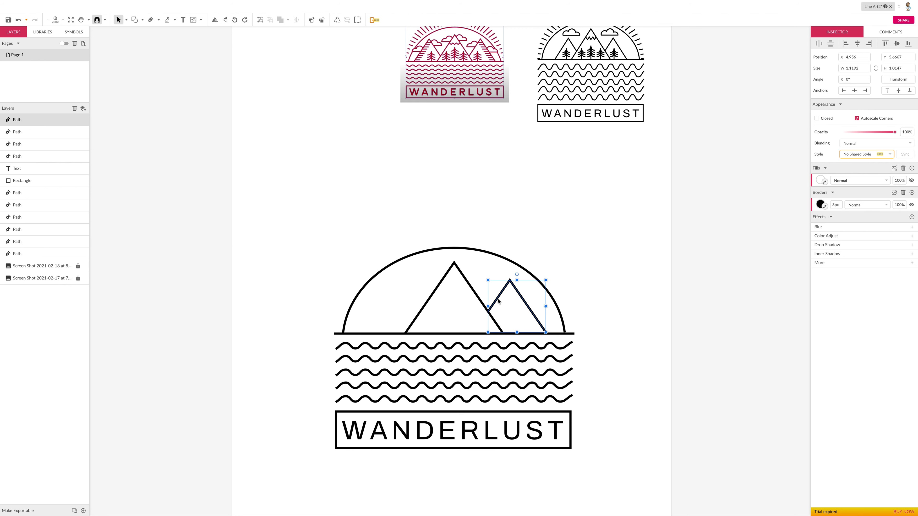
key("super+d")
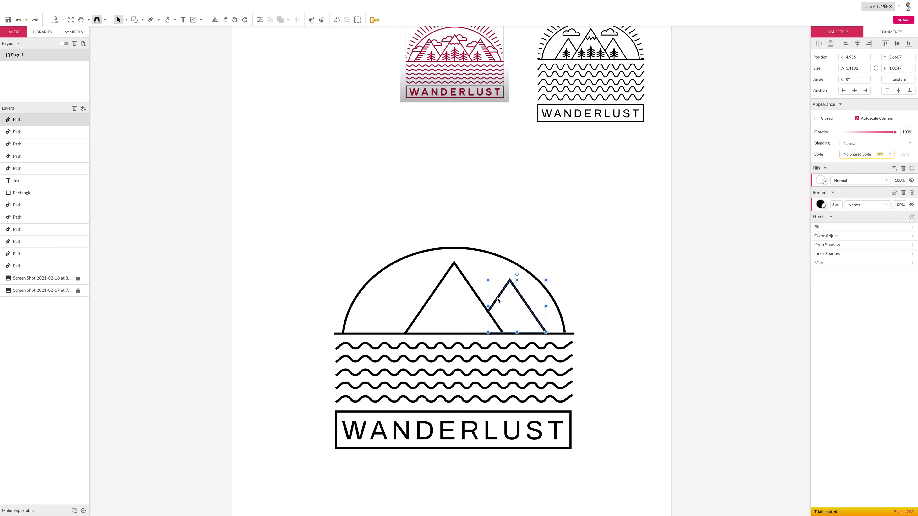
left_click_drag(498, 299, 394, 297)
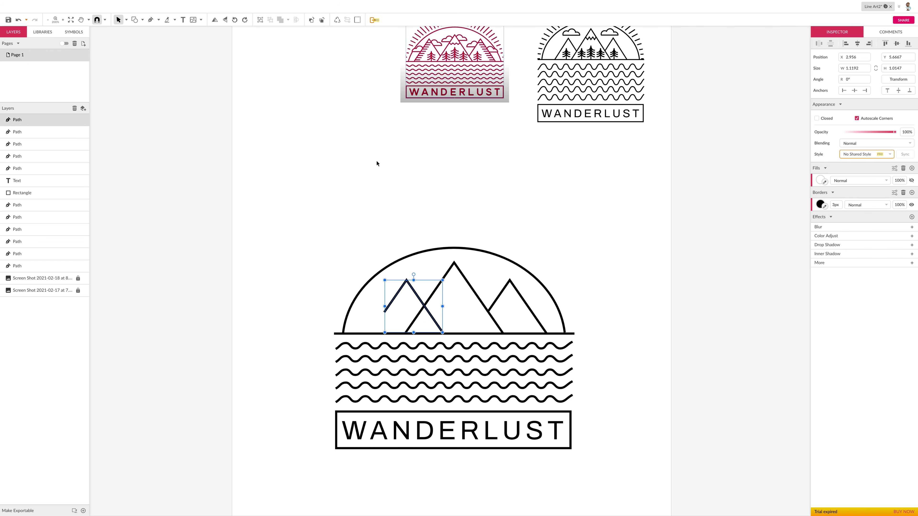
left_click(214, 20)
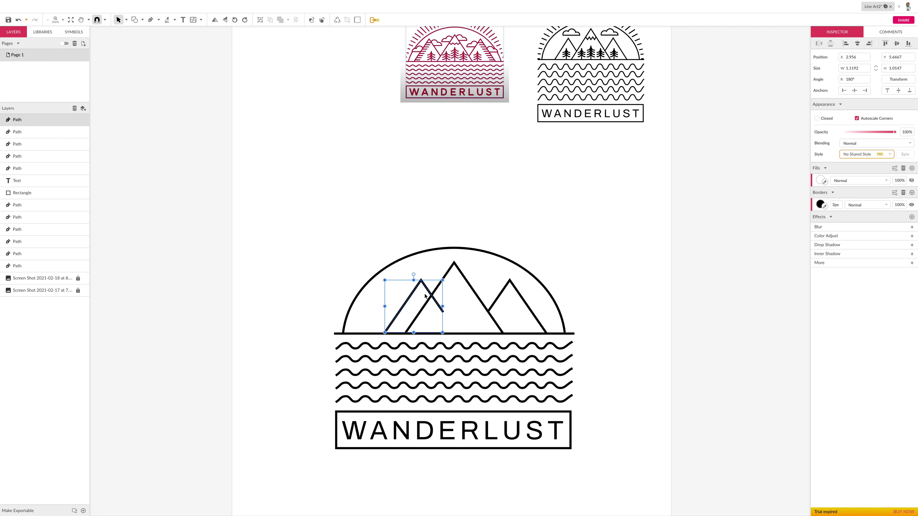
left_click_drag(428, 292, 405, 292)
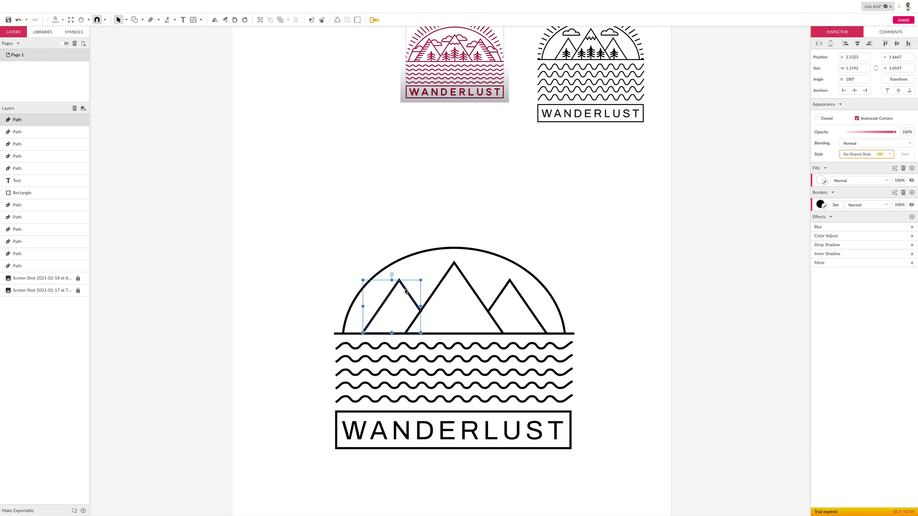
key("Left")
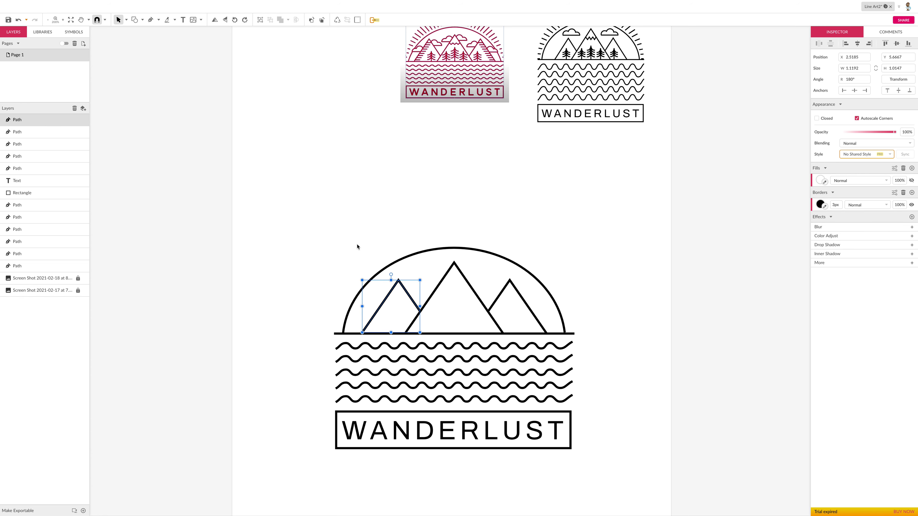
left_click(398, 217)
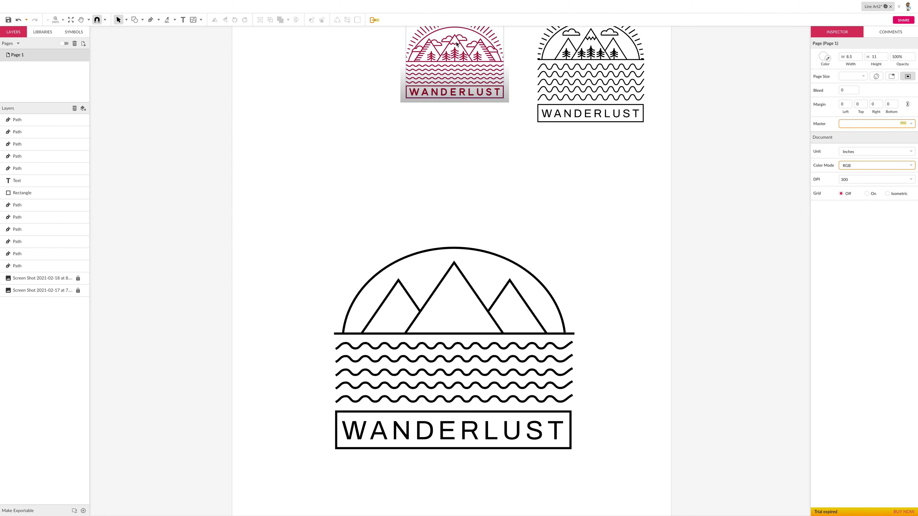
Step: Draw an open zigzag snow line with three downward points across the central peak, about 0.62 in wide and 0.10 in high
scroll(462, 46, "down", 1)
left_click(150, 20)
scroll(365, 151, "up", 1)
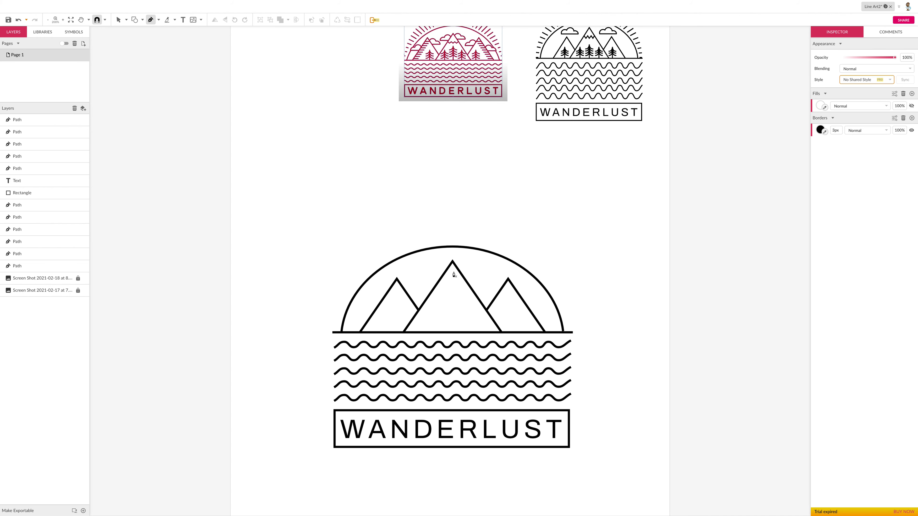
left_click(437, 285)
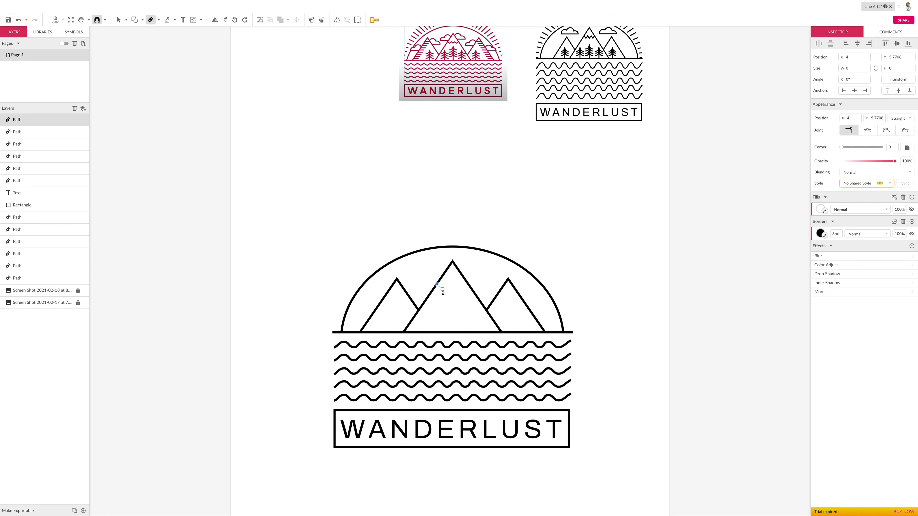
left_click(442, 290)
left_click(448, 285)
left_click(453, 289)
left_click(458, 285)
left_click(463, 290)
left_click(469, 285)
key("Escape")
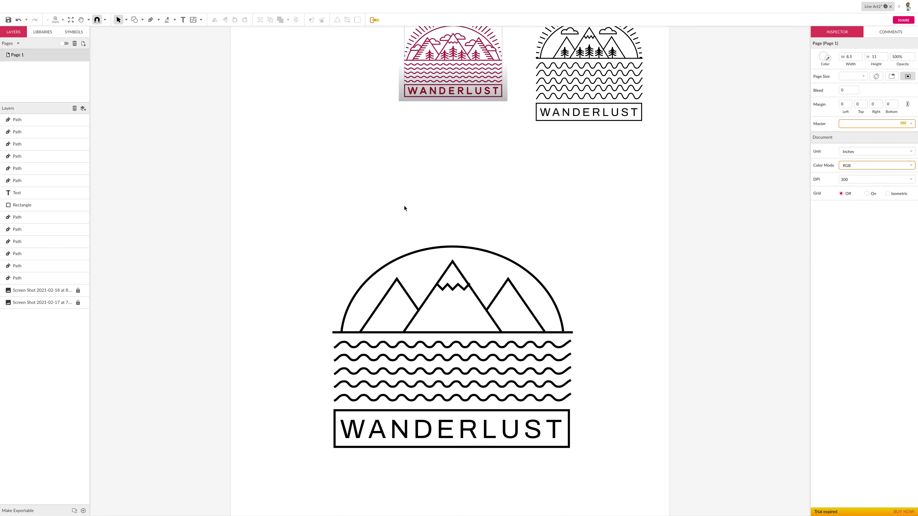
Step: Nudge the zigzag snow line slightly down and left so its ends meet both slopes of the central peak
left_click(464, 287)
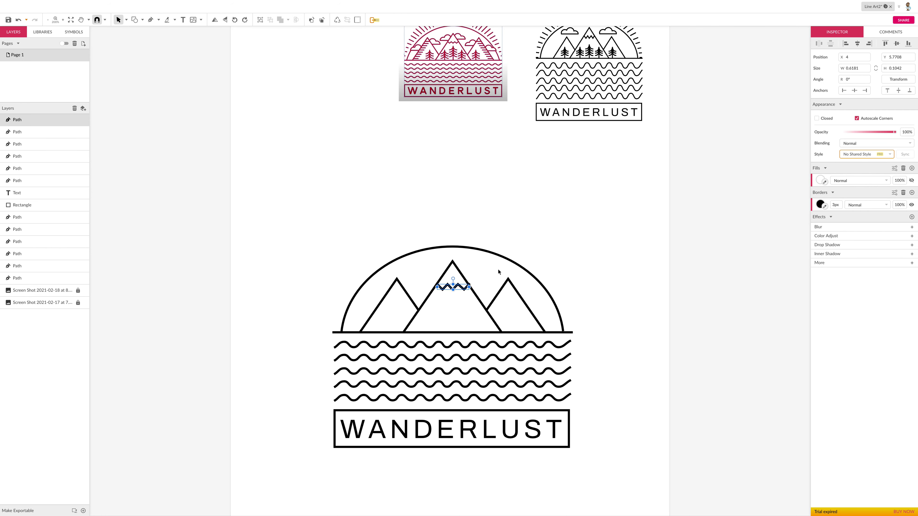
key("Down")
key("Left")
left_click(371, 223)
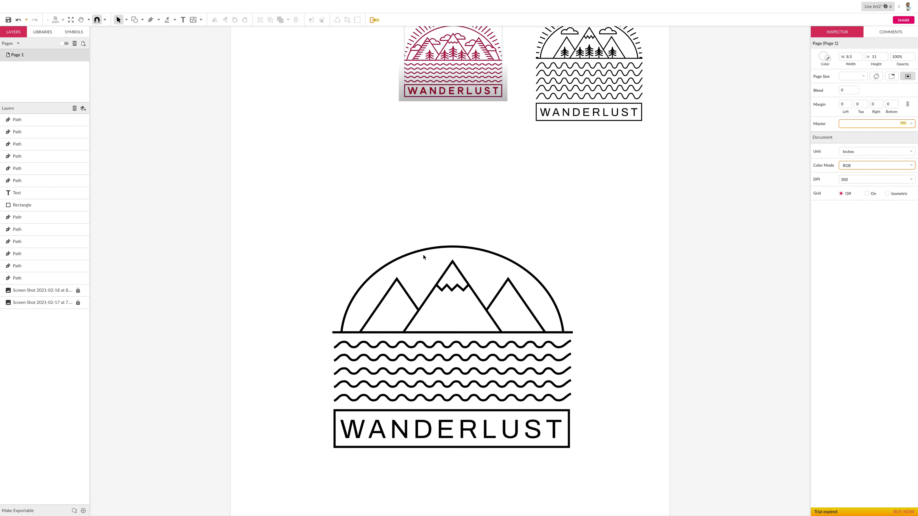
Step: Draw a horizontal shading line about 0.11 in long on the left mountain's outer slope near the peak, at X 3.125, Y 5.8194 in
scroll(422, 251, "down", 1)
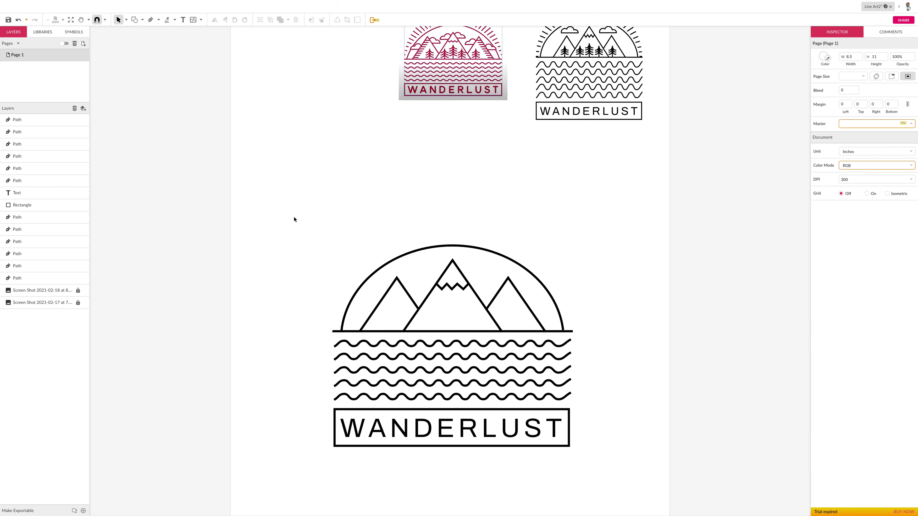
left_click(150, 20)
scroll(477, 108, "up", 2)
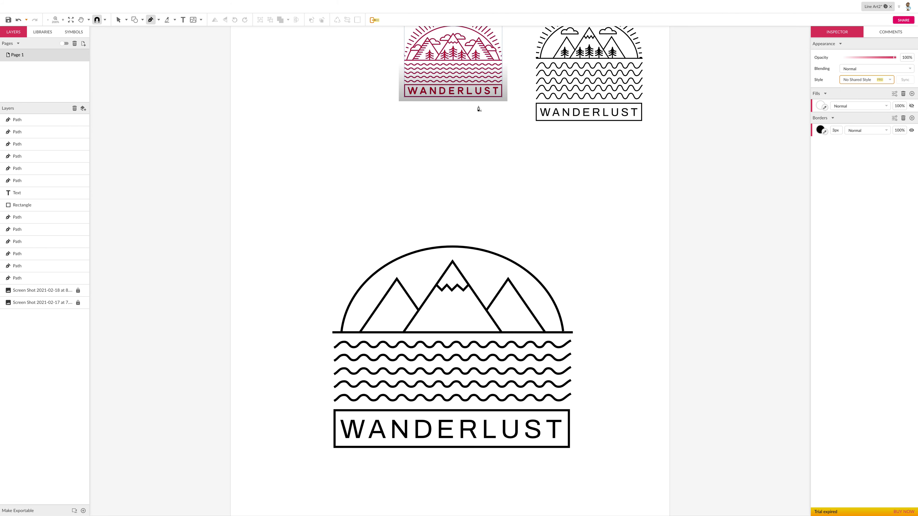
scroll(426, 45, "up", 2)
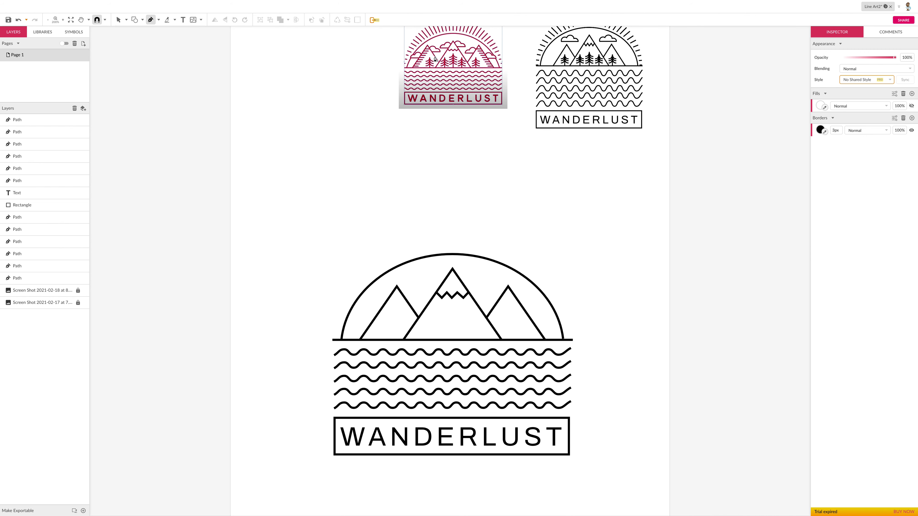
left_click(391, 295)
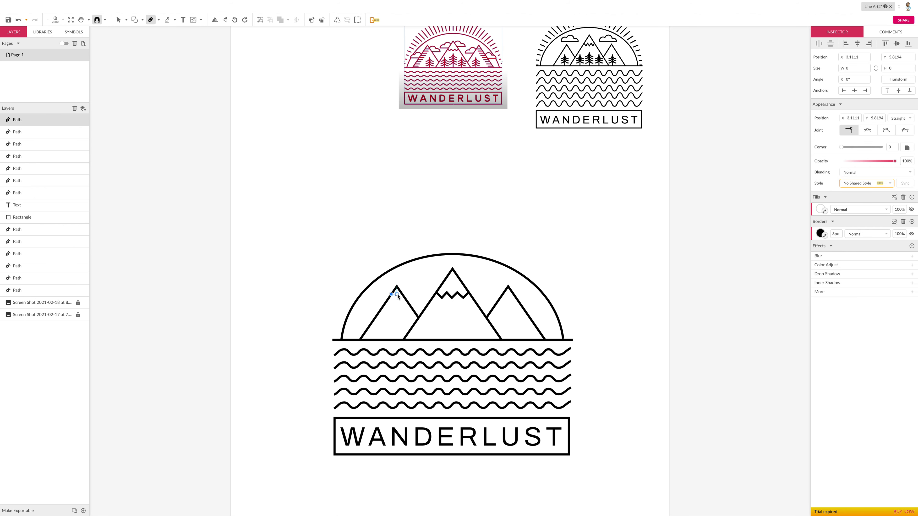
left_click(396, 294)
key("Escape")
left_click(395, 295)
key("Right")
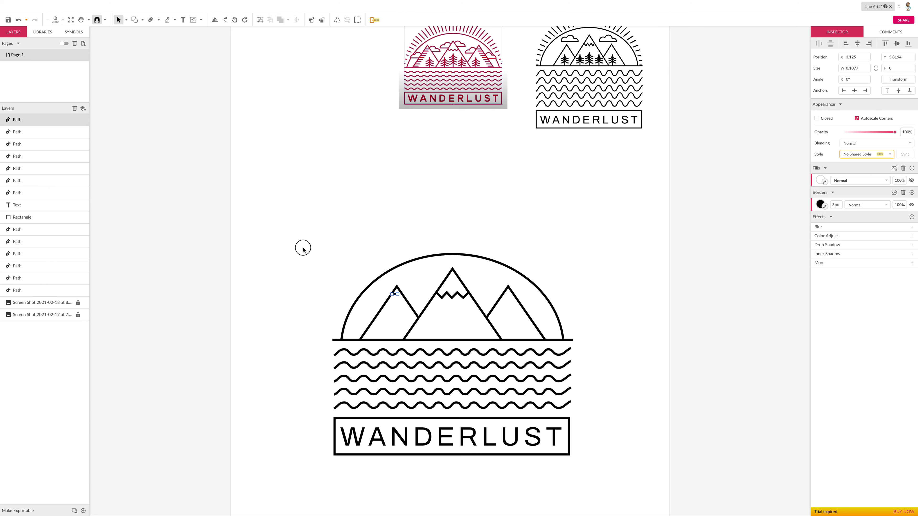
left_click(304, 249)
Step: Copy the shading line three times down the left mountain's outer slope at even spacing, the lowest at about X 2.93, Y 6.10 in
left_click(395, 296)
key("alt")
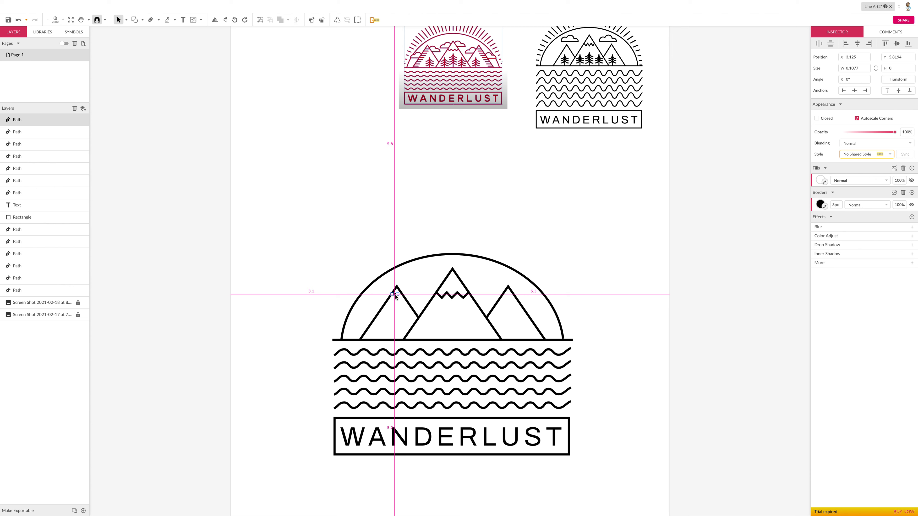
left_click_drag(396, 297, 393, 301)
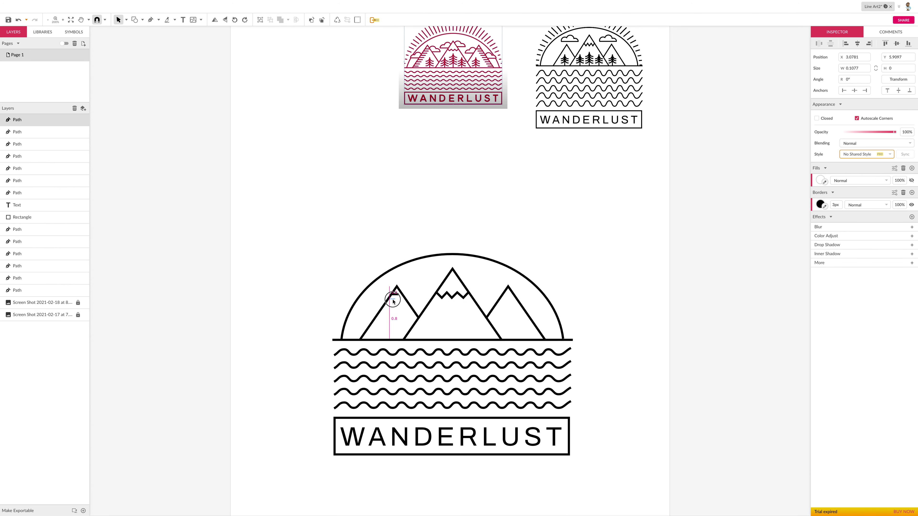
left_click_drag(393, 301, 385, 310)
left_click(411, 265)
left_click(362, 264)
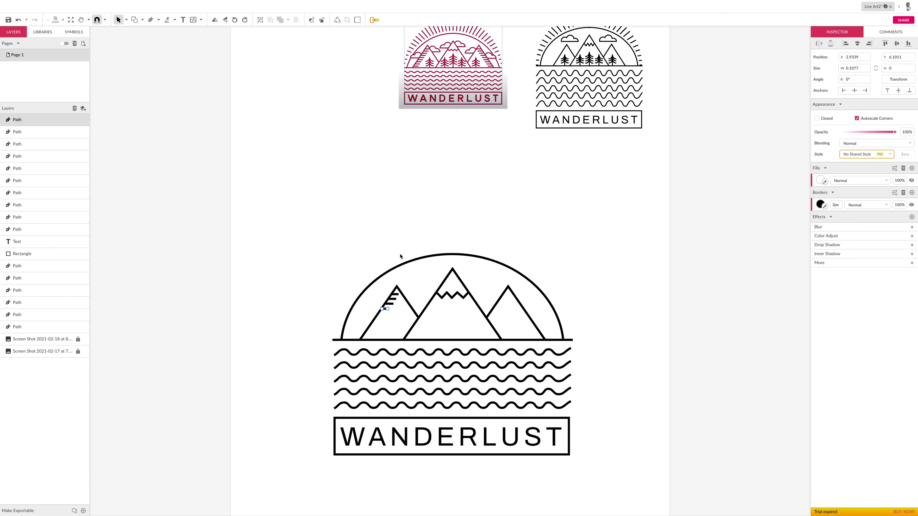
Step: Add four more evenly spaced copies of the shading line down to the left mountain's foot, the lowest at about X 2.67, Y 6.54 in
left_click(358, 249)
left_click(382, 313)
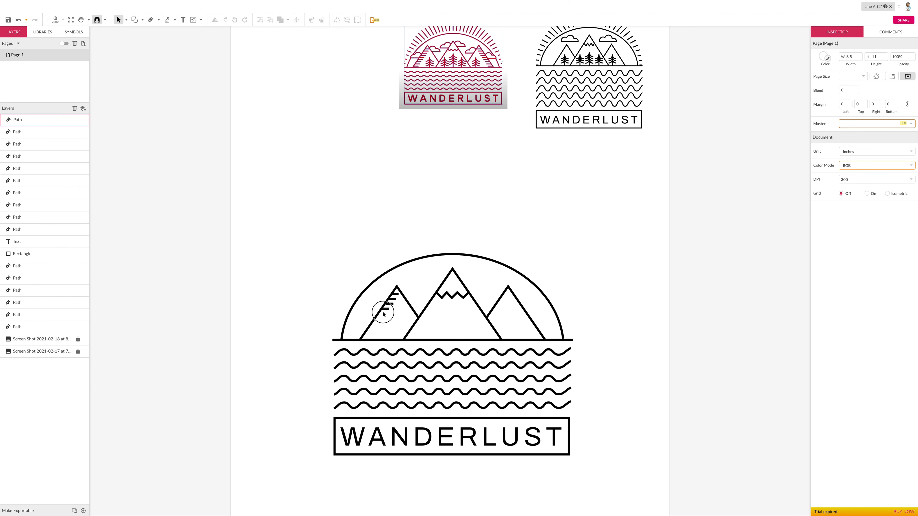
left_click_drag(382, 315, 383, 316)
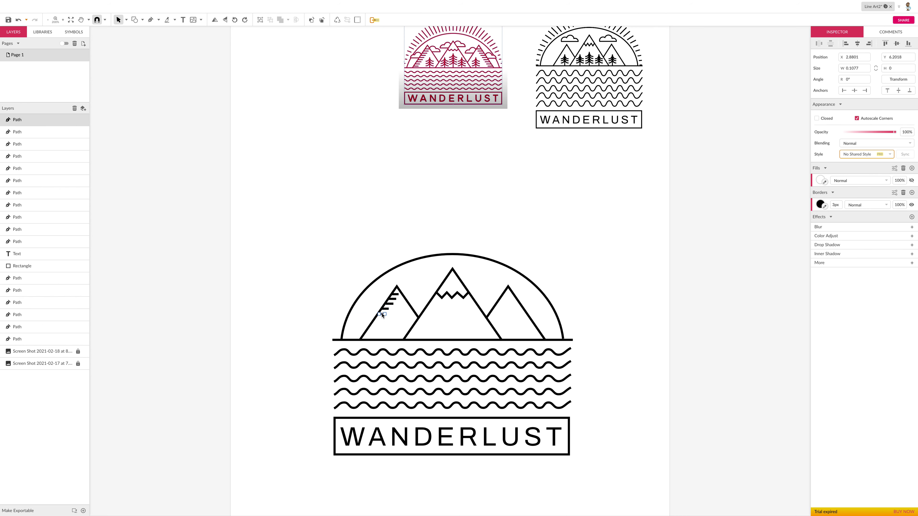
left_click(345, 260)
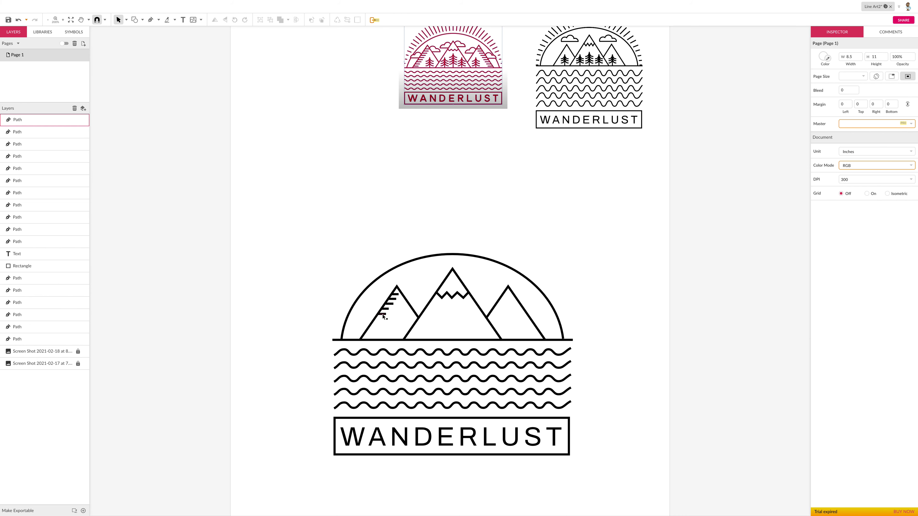
left_click_drag(383, 317, 378, 321)
left_click(335, 279)
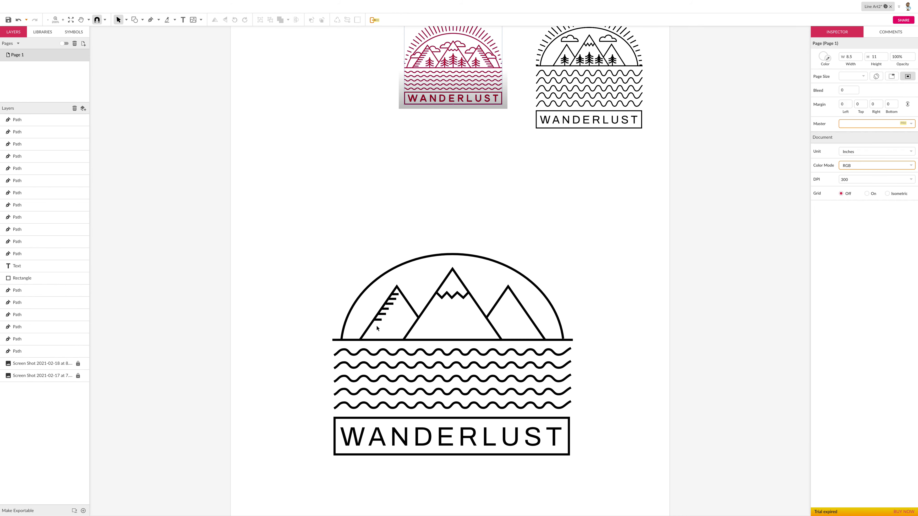
left_click(374, 325)
left_click_drag(374, 327, 371, 334)
left_click(350, 286)
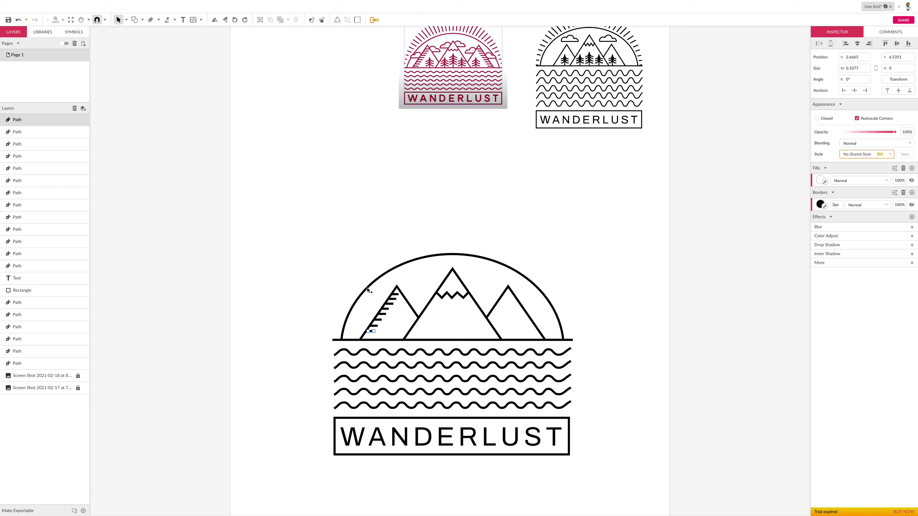
left_click(341, 238)
Step: Nudge the lowest shading line left to X 2.6526 in so it meets the left mountain's slope
scroll(393, 306, "down", 2)
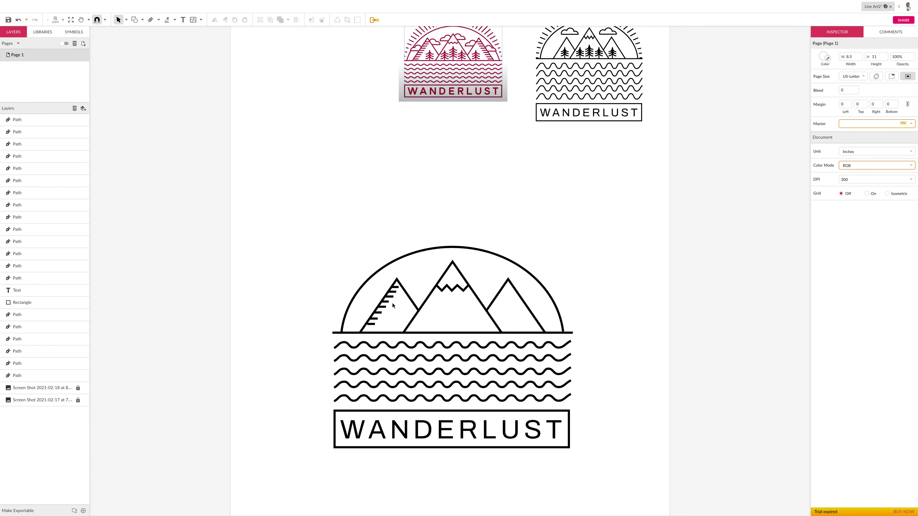
left_click(373, 325)
key("Left")
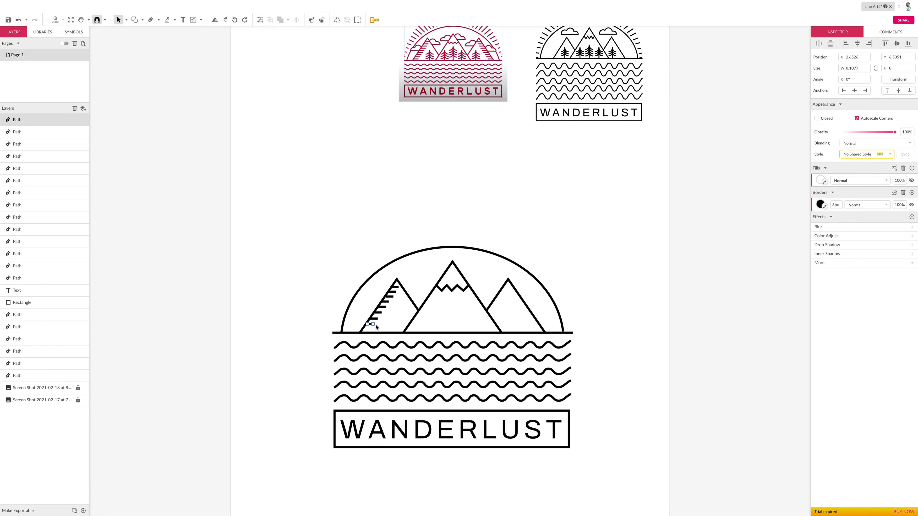
Step: Duplicate the left mountain's eight shading lines, flip the copies horizontally and place them on the right mountain's outer slope, at about Y 5.82 in
left_click(354, 244)
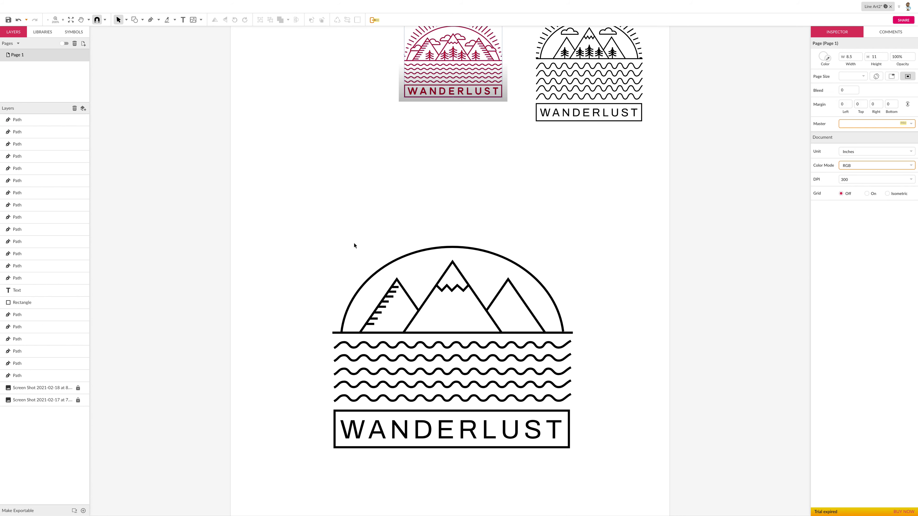
left_click(372, 326)
left_click(378, 319, "shift")
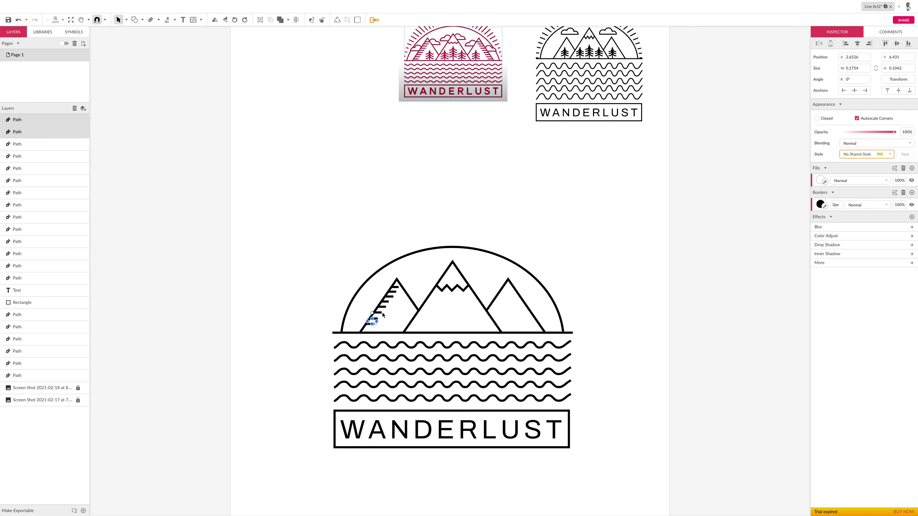
left_click(381, 313, "shift")
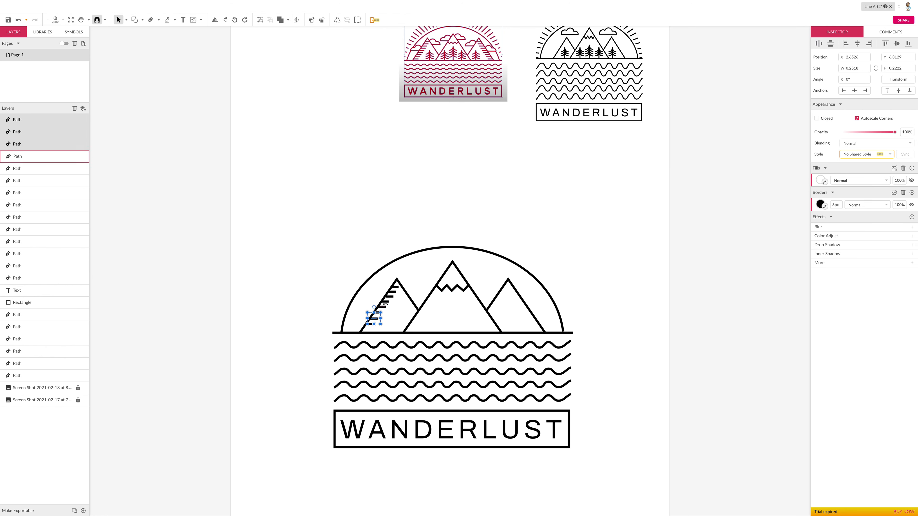
left_click(385, 307, "shift")
left_click(386, 303, "shift")
left_click(391, 297, "shift")
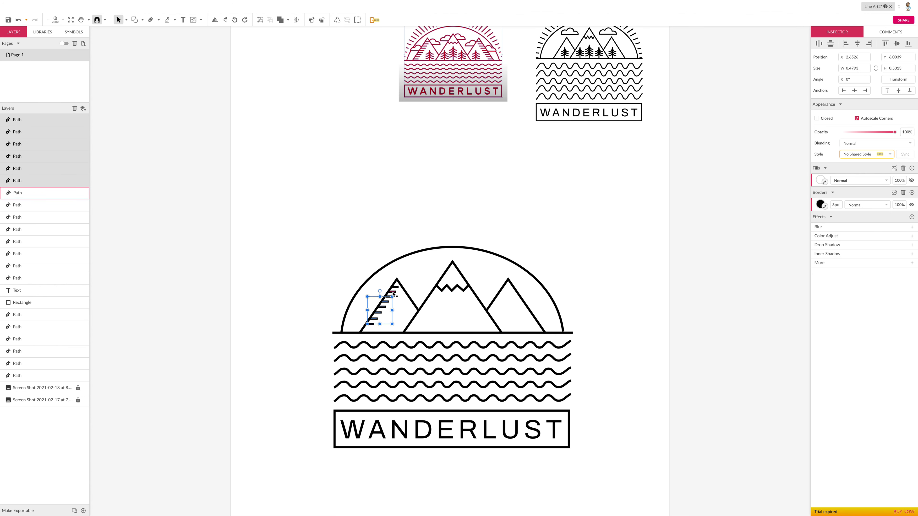
left_click(395, 292, "shift")
left_click(398, 288, "shift")
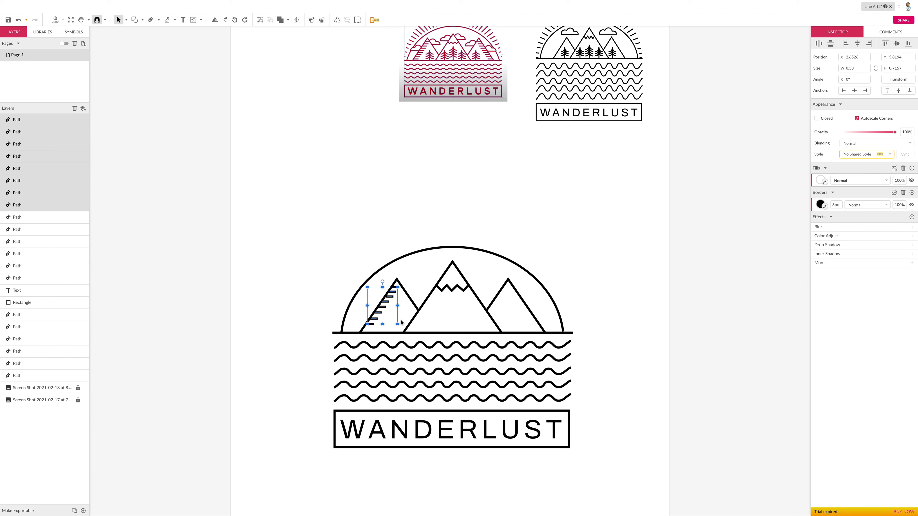
key("ctrl+d")
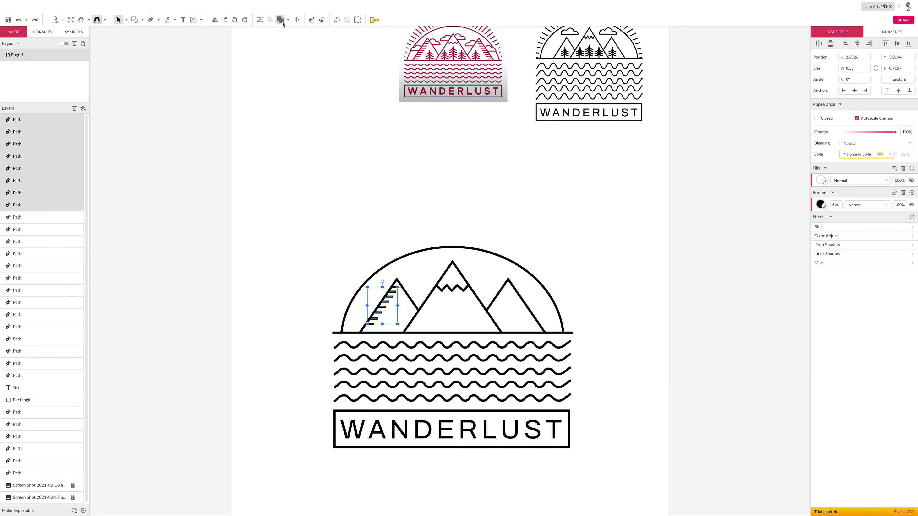
left_click(215, 21)
left_click_drag(375, 299, 515, 303)
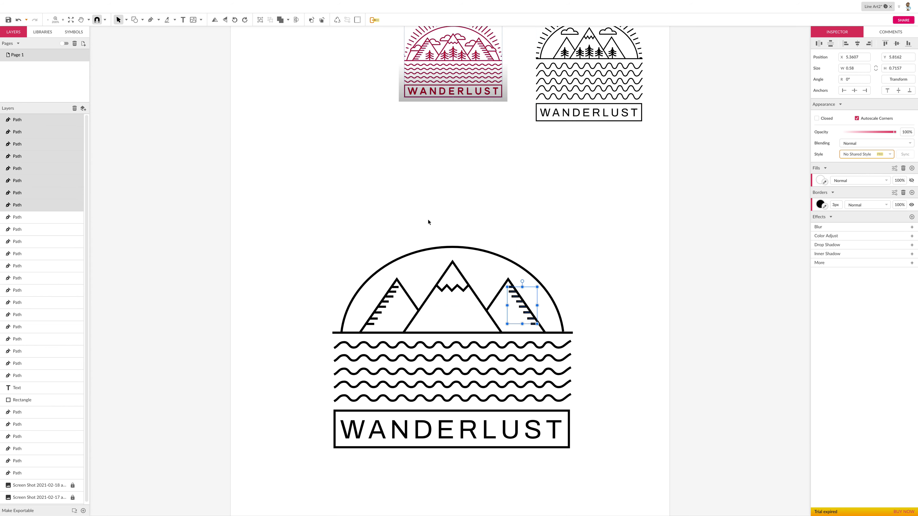
left_click(419, 221)
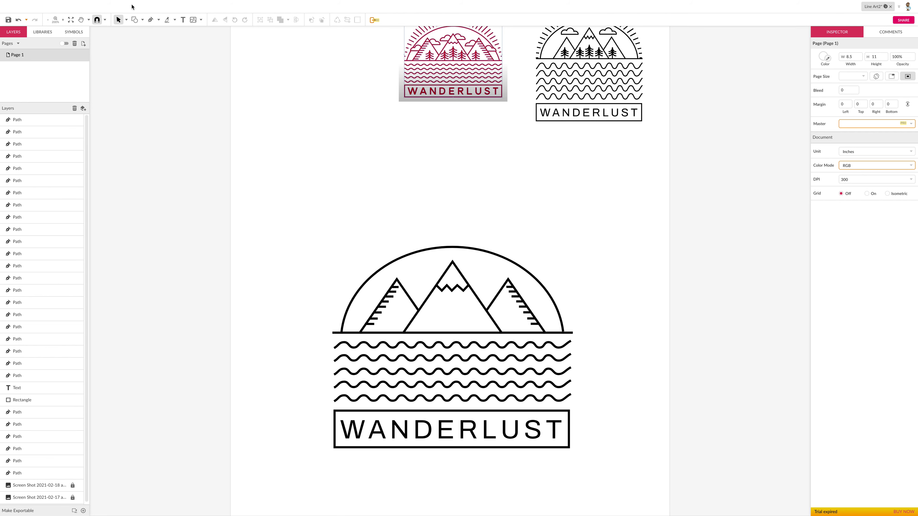
Step: Draw a vertical tree trunk about 0.90 in long in the empty area above the semicircle, starting at X 2.0556, Y 3.9514 in
left_click(151, 20)
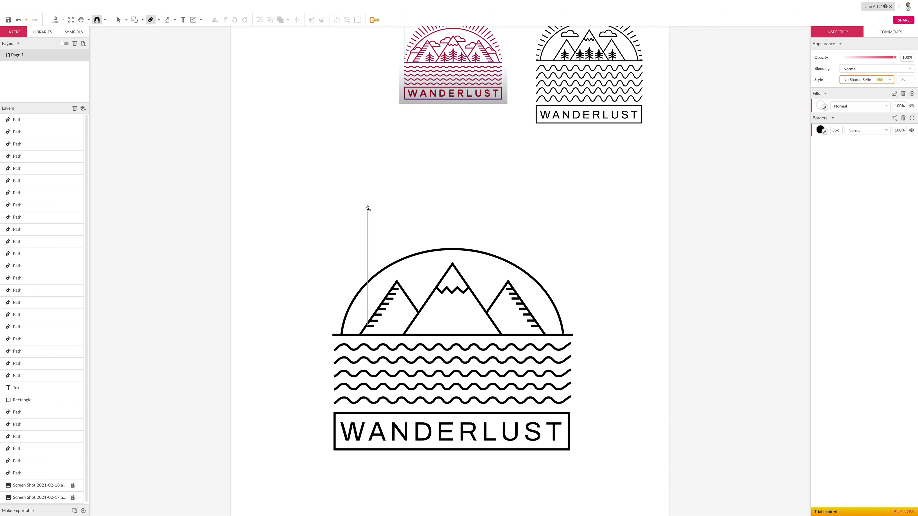
left_click(337, 192)
left_click(337, 234)
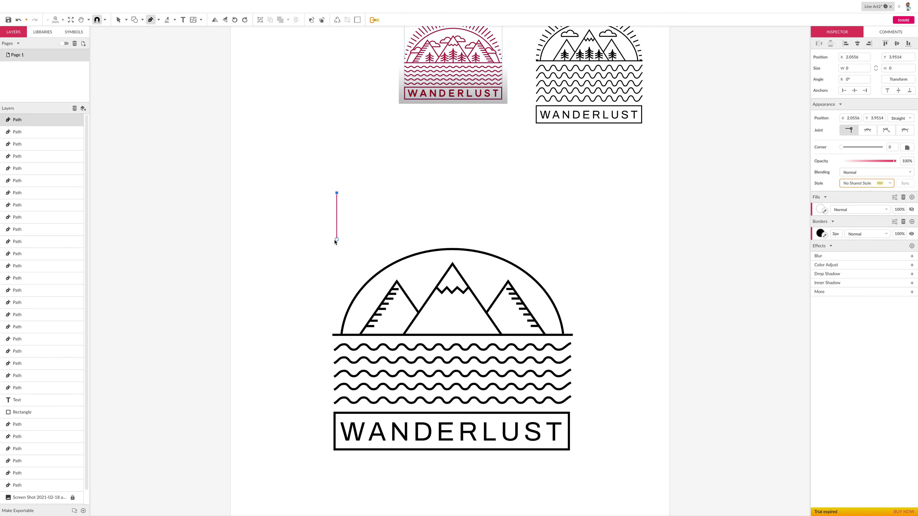
left_click(336, 240)
key("Escape")
Step: Draw a curved branch about 0.21 × 0.22 in with the Pen tool, sweeping down and right from the trunk's top end
left_click(150, 19)
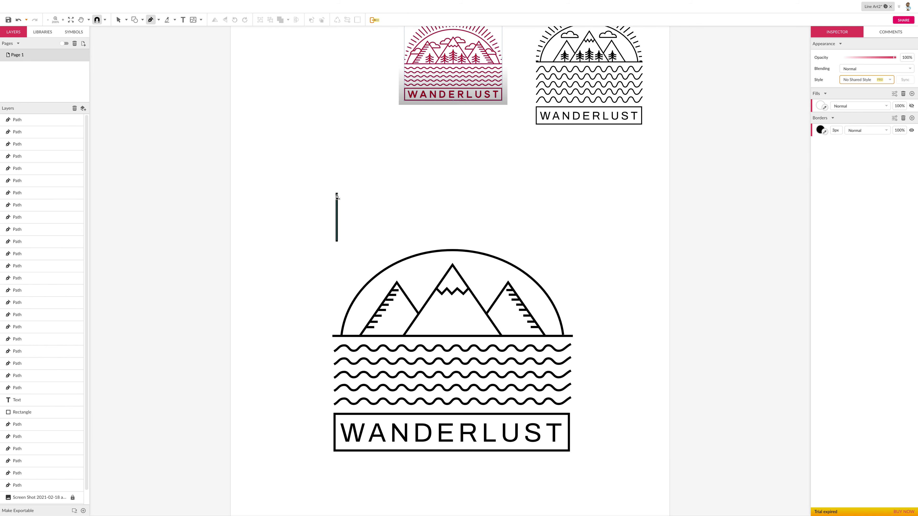
left_click(337, 196)
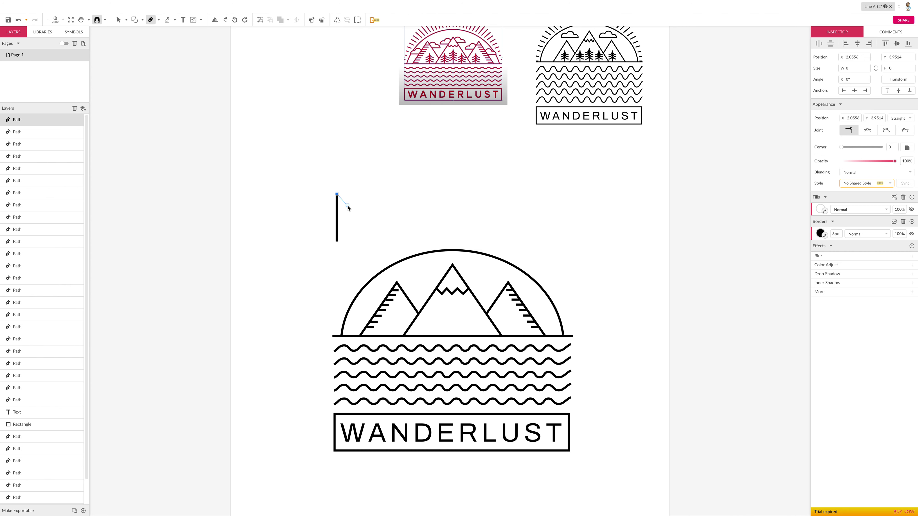
left_click_drag(348, 207, 358, 208)
left_click_drag(359, 206, 358, 207)
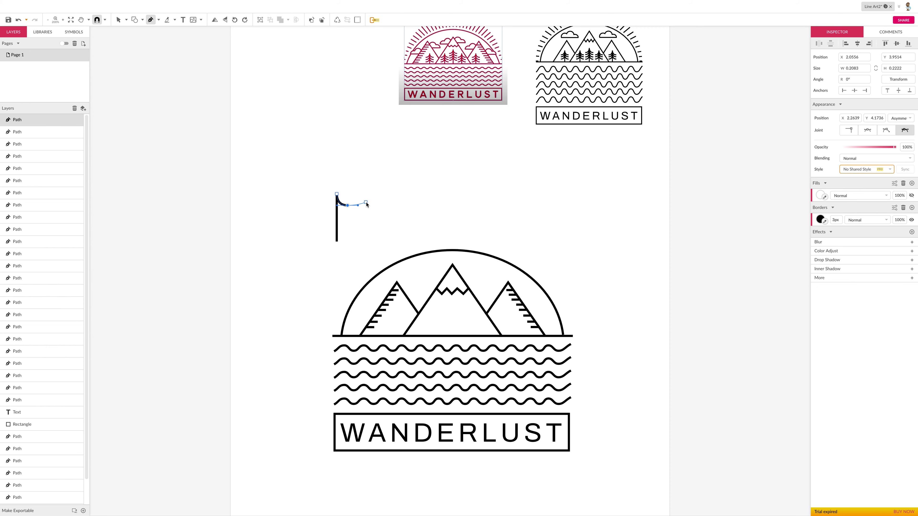
key("Escape")
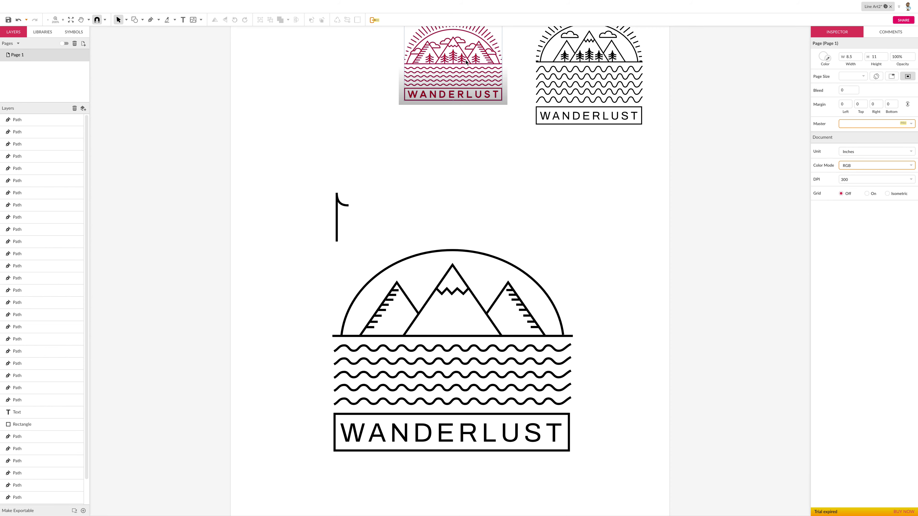
Step: Copy the curved branch three times straight down the trunk at even spacing, so the four branches span about 0.64 in
left_click(336, 207)
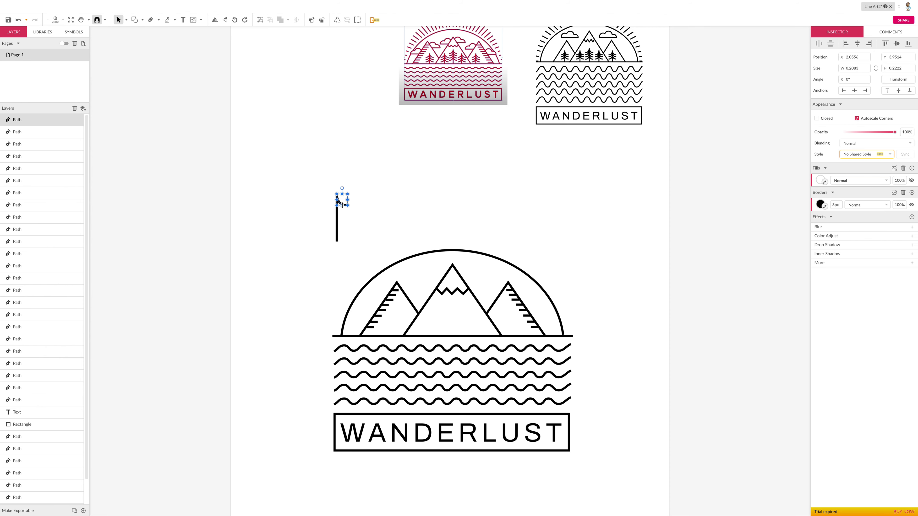
key("Escape")
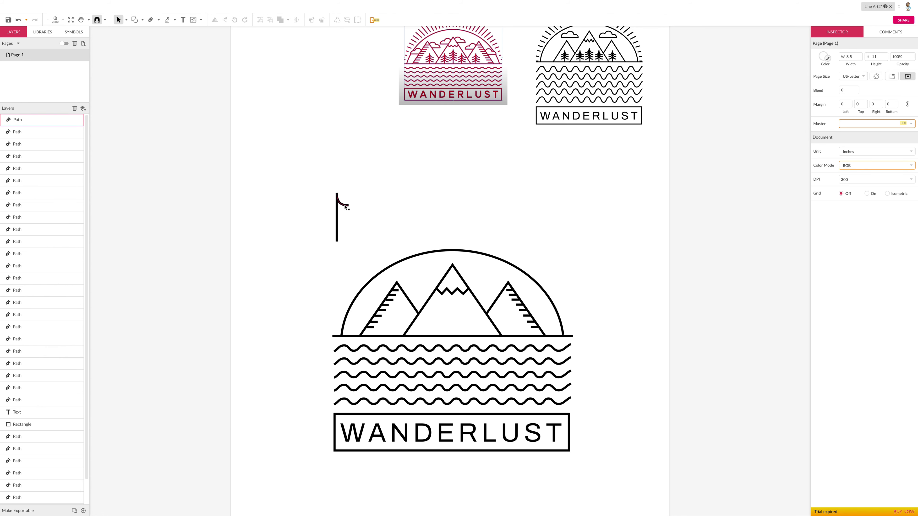
scroll(346, 207, "left", 2)
left_click(352, 208)
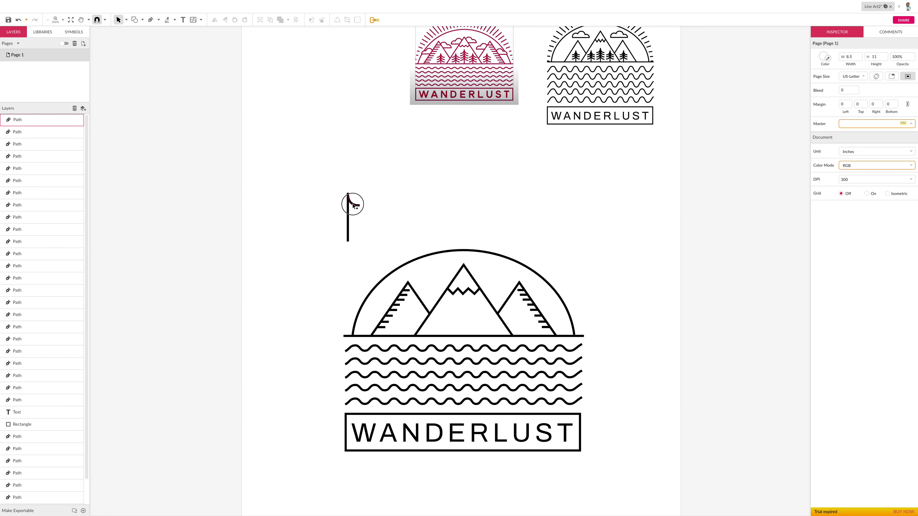
left_click_drag(352, 209, 348, 189)
left_click(363, 208)
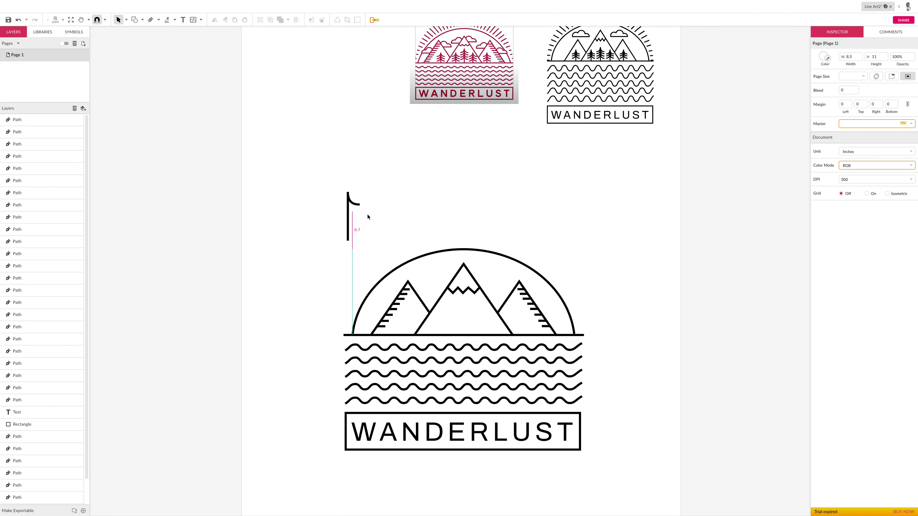
left_click(357, 208)
left_click_drag(357, 215, 356, 222)
left_click(348, 182)
left_click(407, 153)
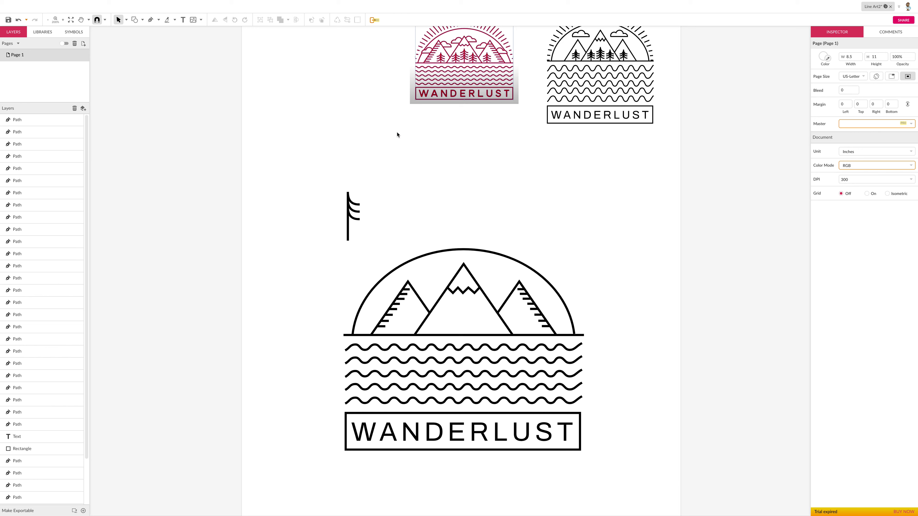
left_click(355, 224)
left_click_drag(354, 223, 354, 227)
left_click(328, 194)
Step: Duplicate the four branches, flip the copies horizontally and place them against the trunk's left side to complete the tree
left_click_drag(375, 187, 345, 231)
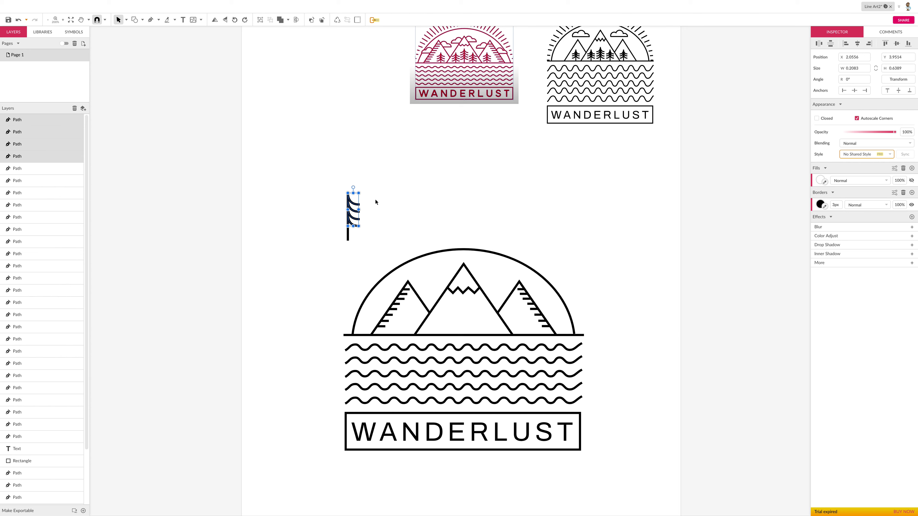
key("ctrl+d")
left_click(215, 20)
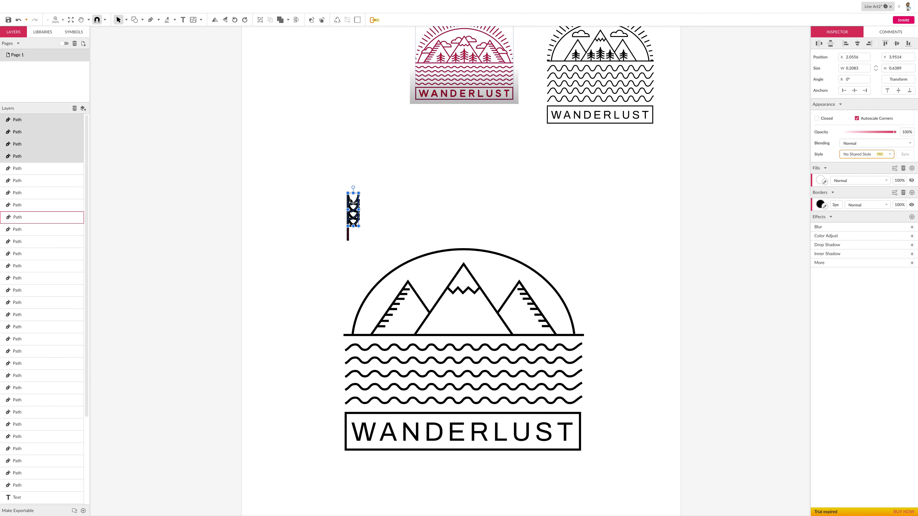
left_click_drag(358, 202, 346, 204)
left_click(299, 174)
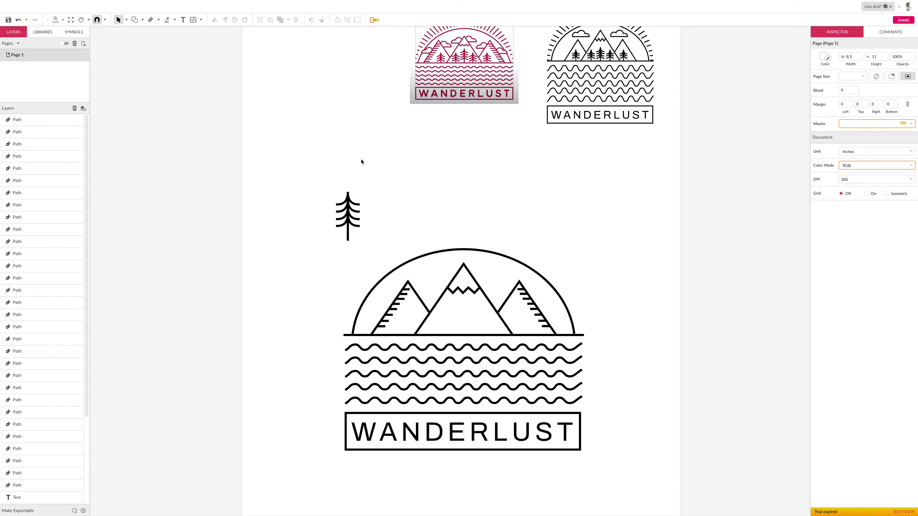
Step: Shorten the tree's trunk from its lower end to about 0.80 in long
left_click(347, 240)
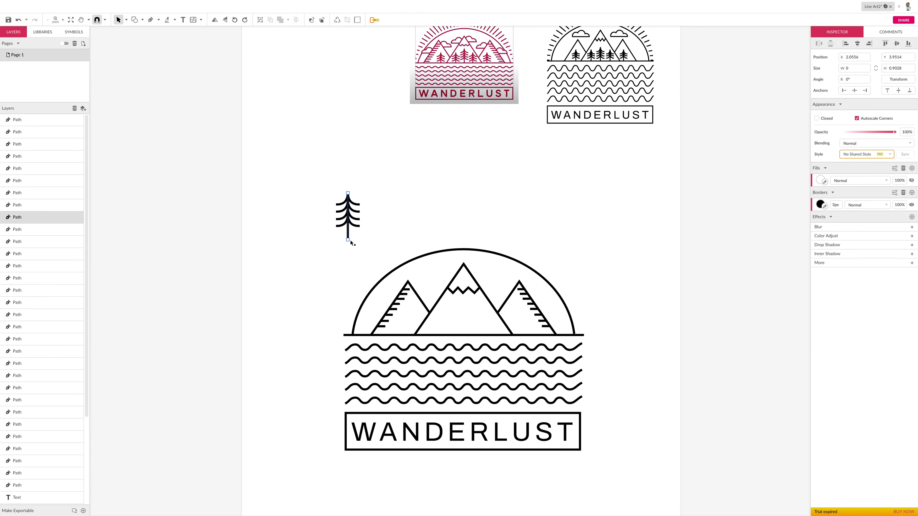
left_click_drag(347, 240, 348, 236)
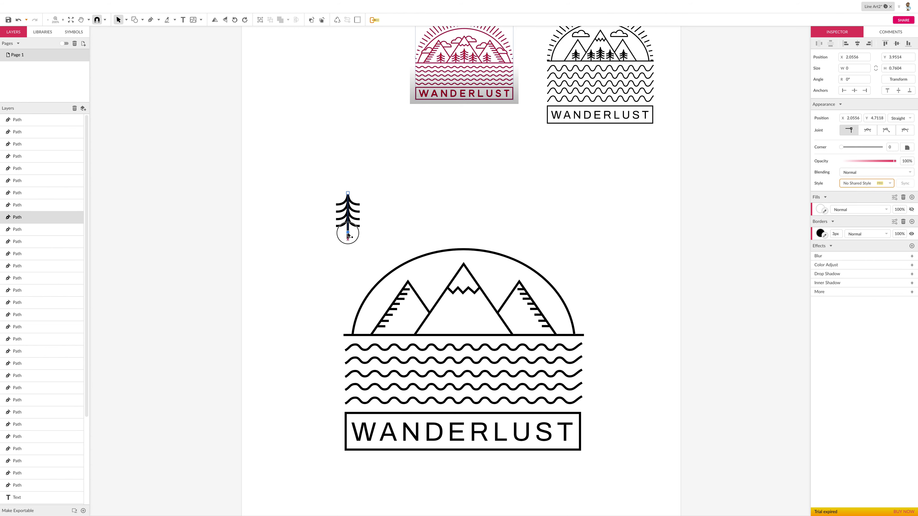
left_click(312, 183)
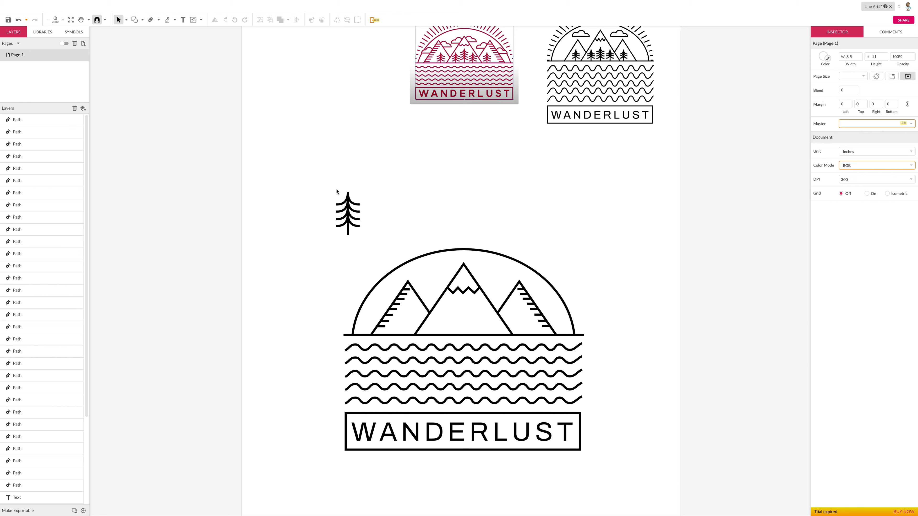
Step: Duplicate the whole tree and place the copy beside it at the same height, at X 2.4878 in
left_click_drag(320, 187, 365, 234)
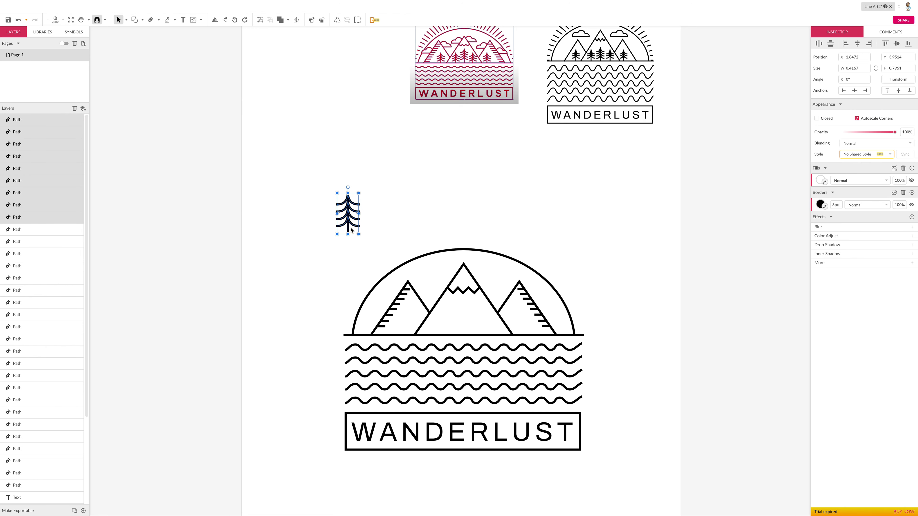
key("super+d")
left_click_drag(351, 227, 383, 224)
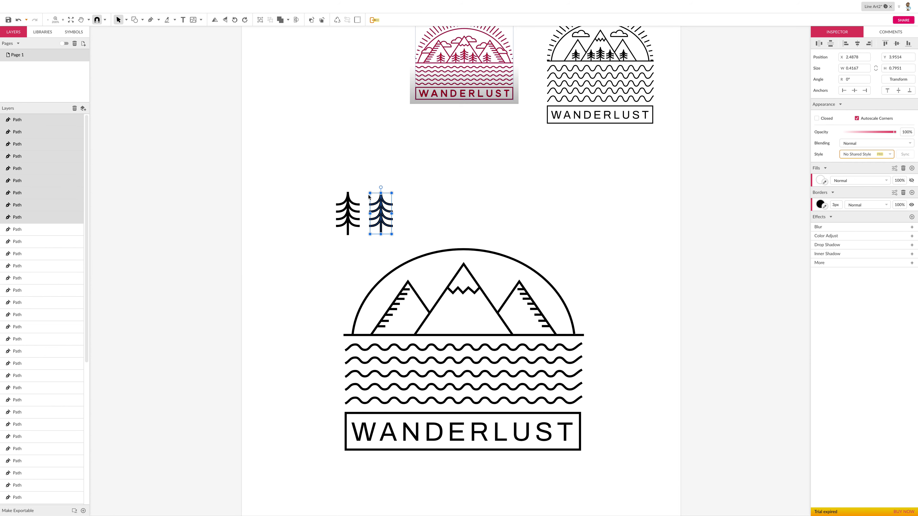
Step: Delete the lowest pair of branches from the second tree
left_click(355, 180)
left_click(377, 226)
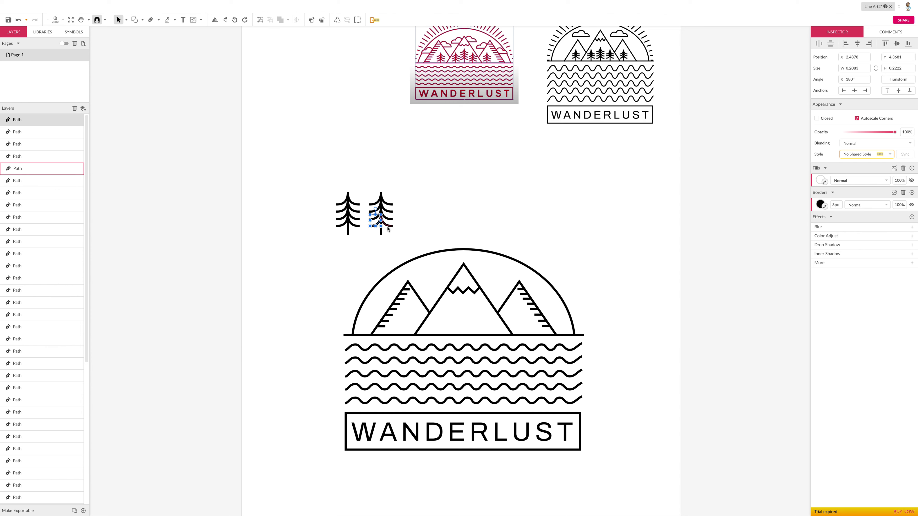
left_click(389, 227, "shift")
Step: Shorten the second tree's trunk and lower that tree so its base lines up with the first tree's base
left_click(380, 233)
left_click_drag(381, 234, 380, 227)
left_click(365, 192)
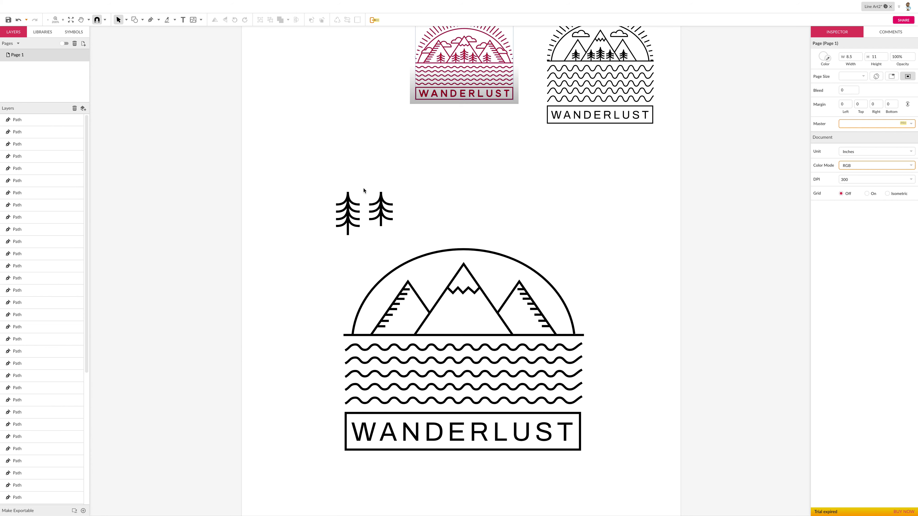
left_click_drag(363, 183, 382, 218)
left_click(362, 187)
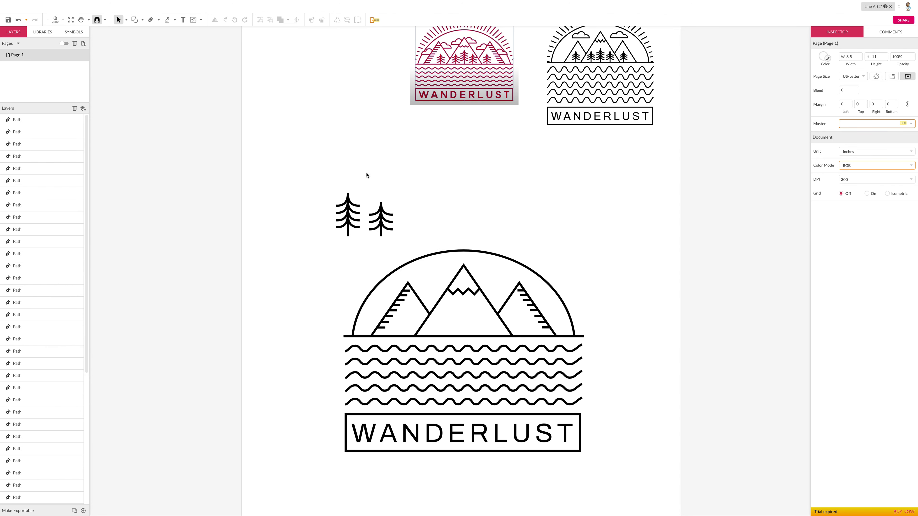
left_click_drag(321, 184, 401, 243)
scroll(438, 318, "down", 1)
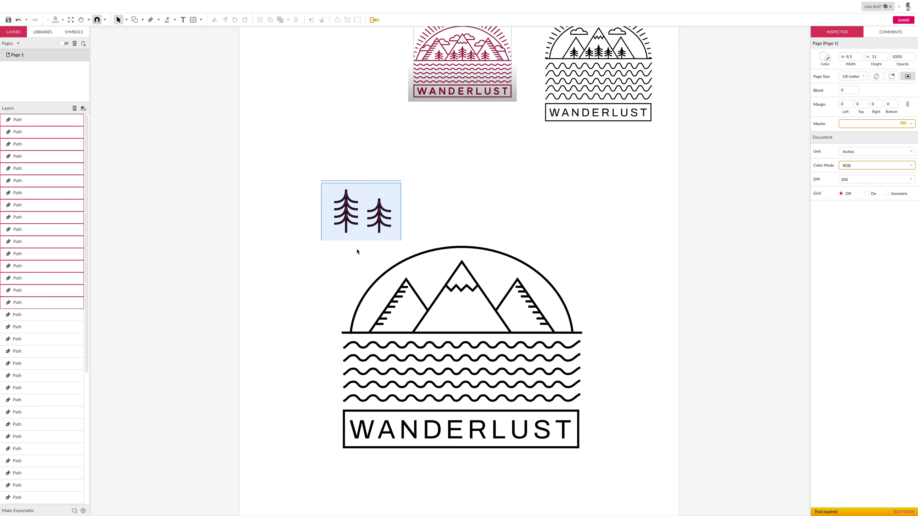
left_click_drag(303, 173, 409, 244)
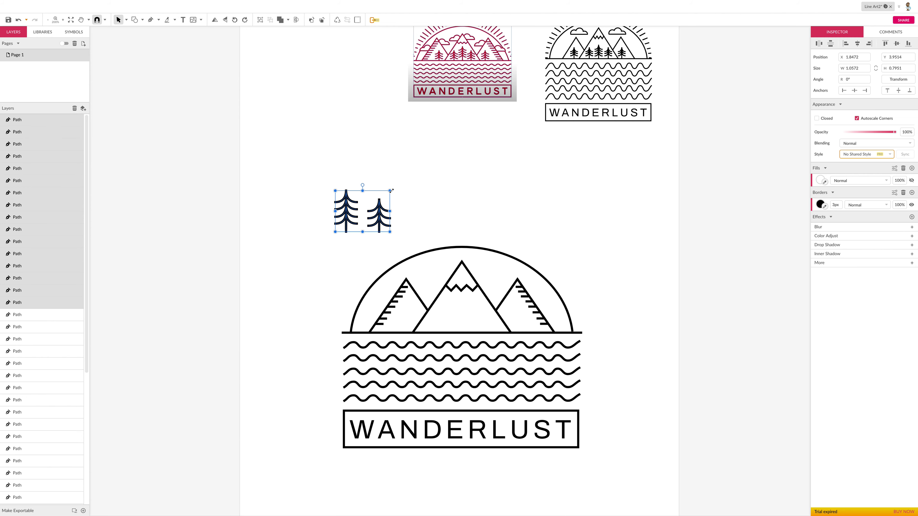
left_click_drag(315, 174, 401, 242)
left_click_drag(390, 189, 374, 198)
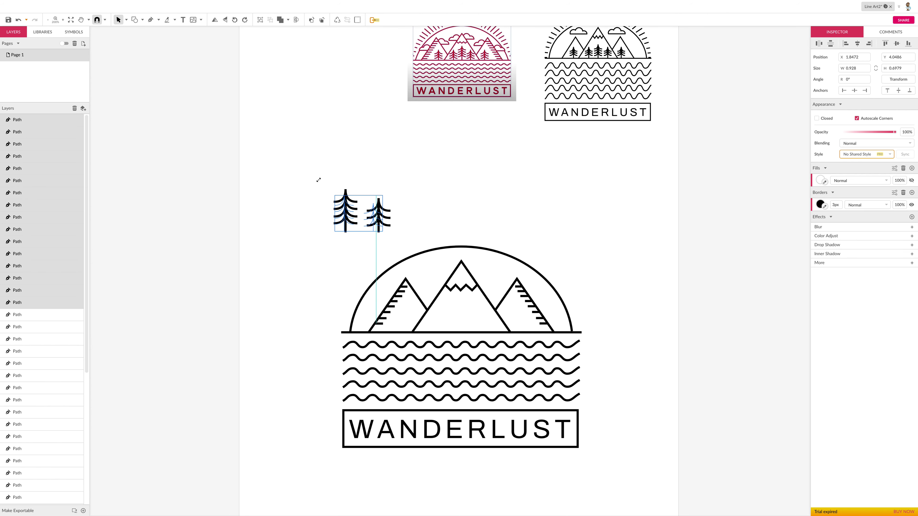
left_click_drag(361, 191, 372, 198)
left_click(371, 180)
Step: Scale both trees down together proportionally to about 0.87 × 0.66 in overall
left_click_drag(312, 177, 401, 239)
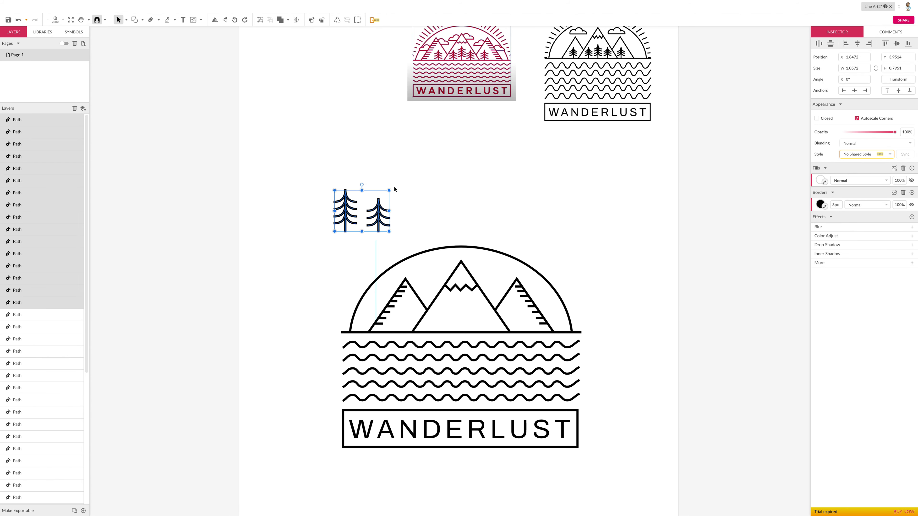
left_click_drag(391, 190, 378, 198)
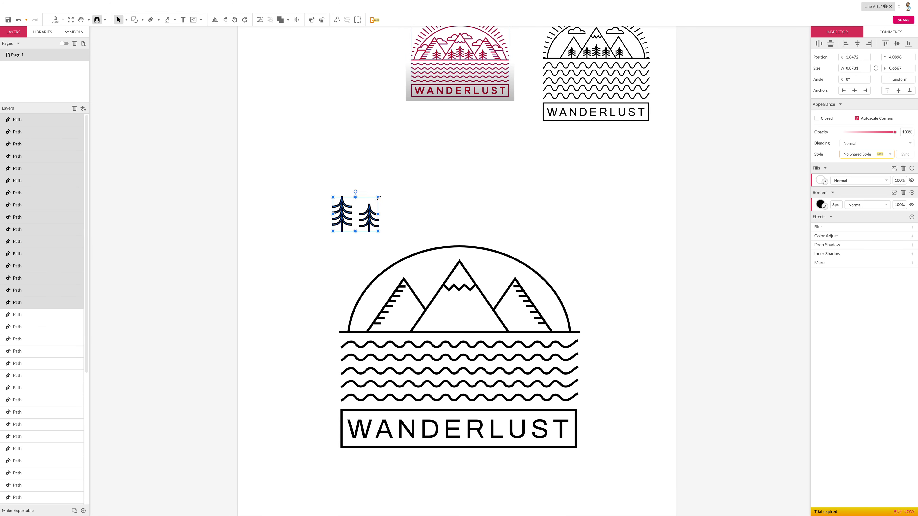
Step: Group all the paths of the tall tree above the badge into one object
left_click(335, 180)
left_click_drag(317, 180, 350, 229)
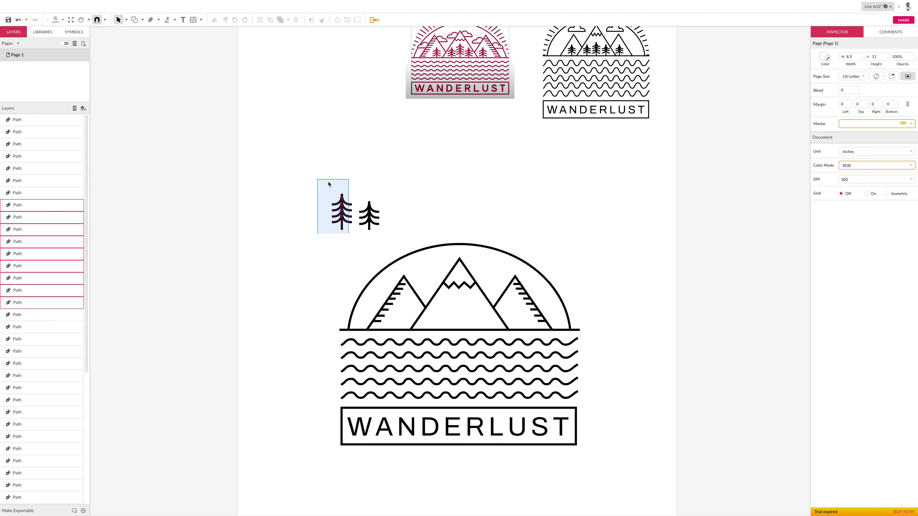
left_click_drag(323, 162, 353, 238)
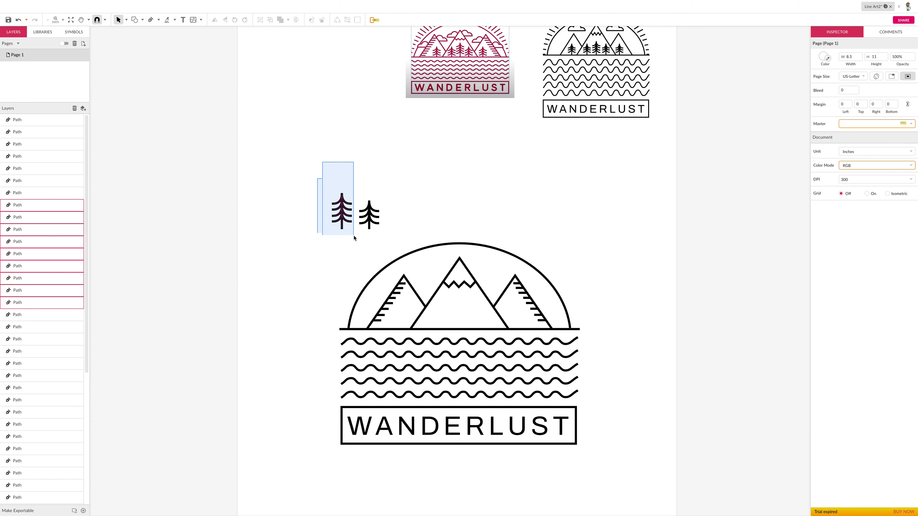
left_click_drag(317, 191, 354, 238)
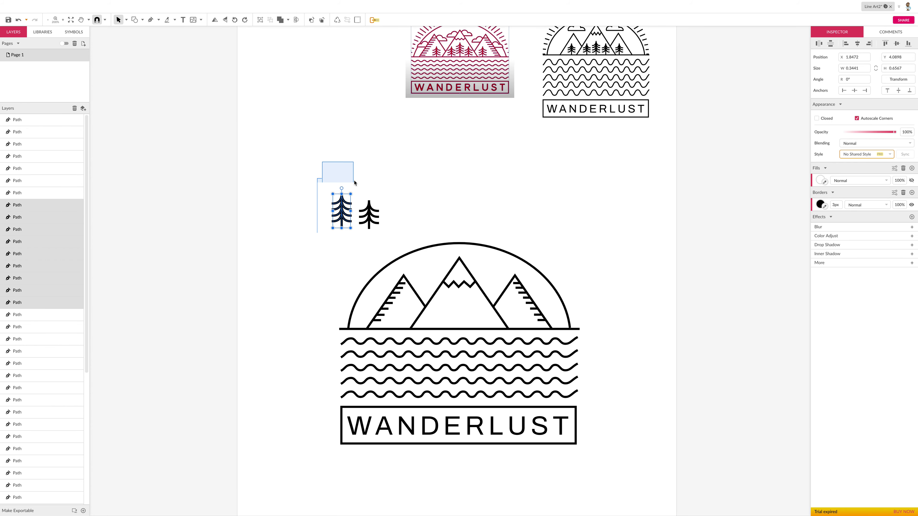
left_click(261, 20)
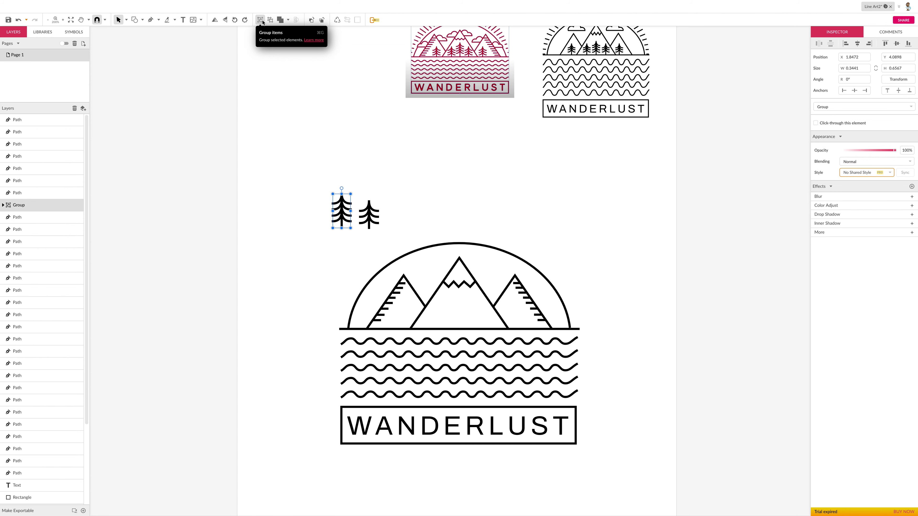
Step: Shift the tall tree group slightly away from the short tree, and group the short tree's paths into one object
left_click(350, 178)
left_click_drag(346, 213, 384, 204)
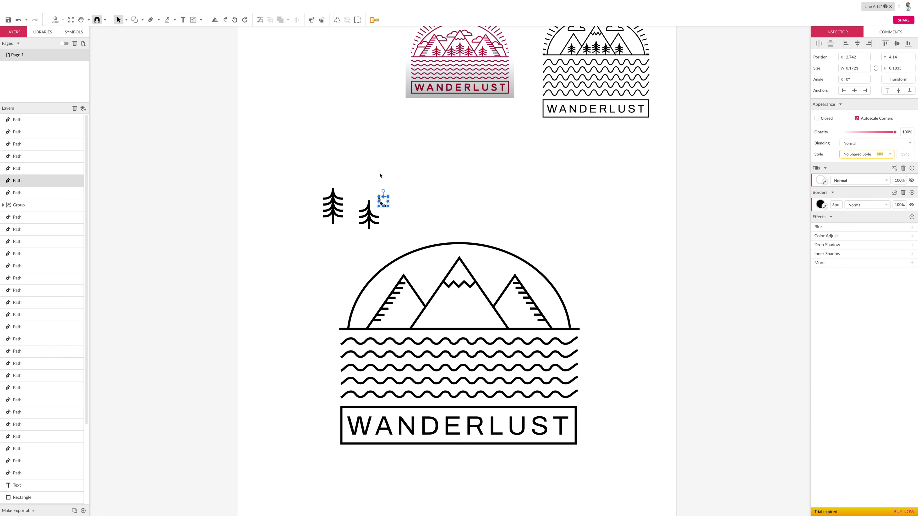
left_click(356, 170)
key("ctrl+z")
left_click_drag(355, 193, 384, 229)
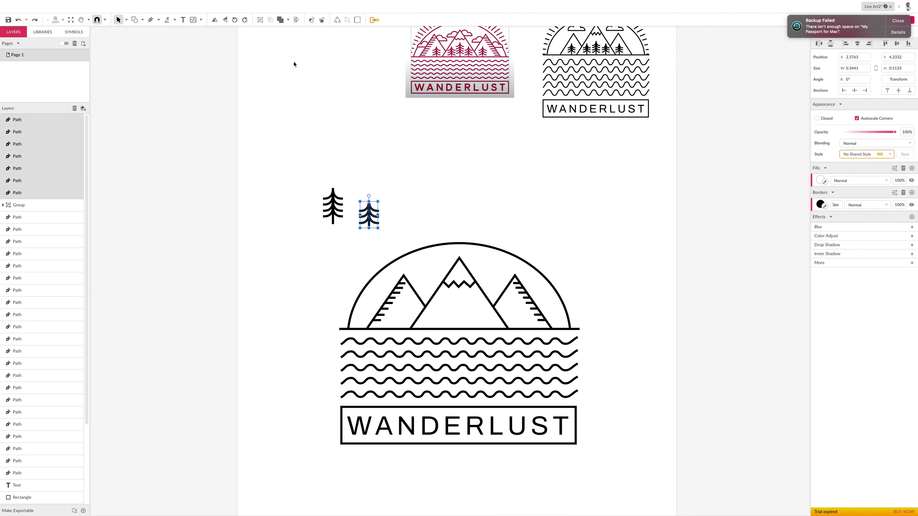
key("ctrl+g")
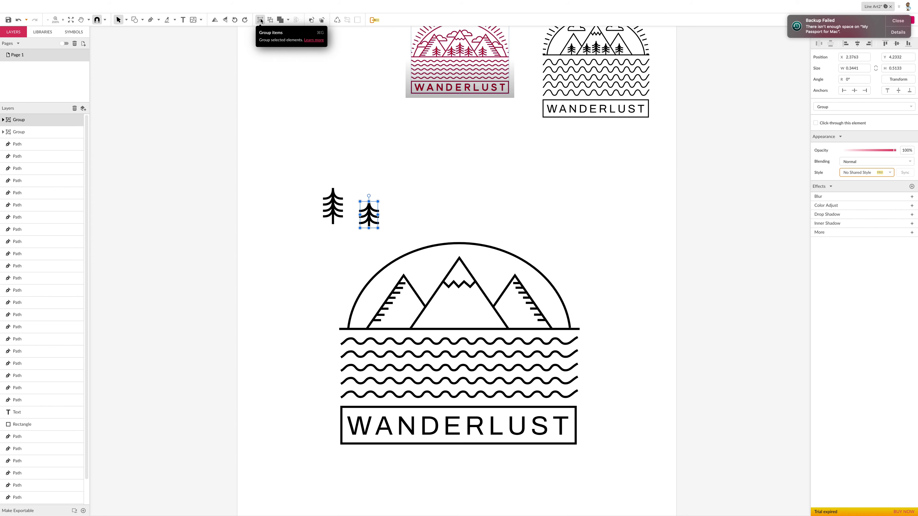
Step: Move the short tree farther from the tall one and place a copy in front of the left mountain, standing on the ground line
left_click(371, 121)
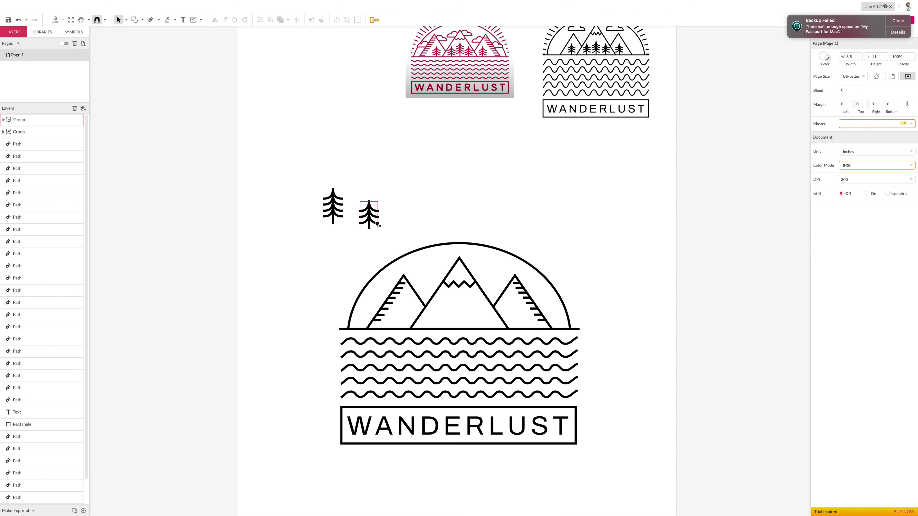
left_click_drag(376, 223, 420, 220)
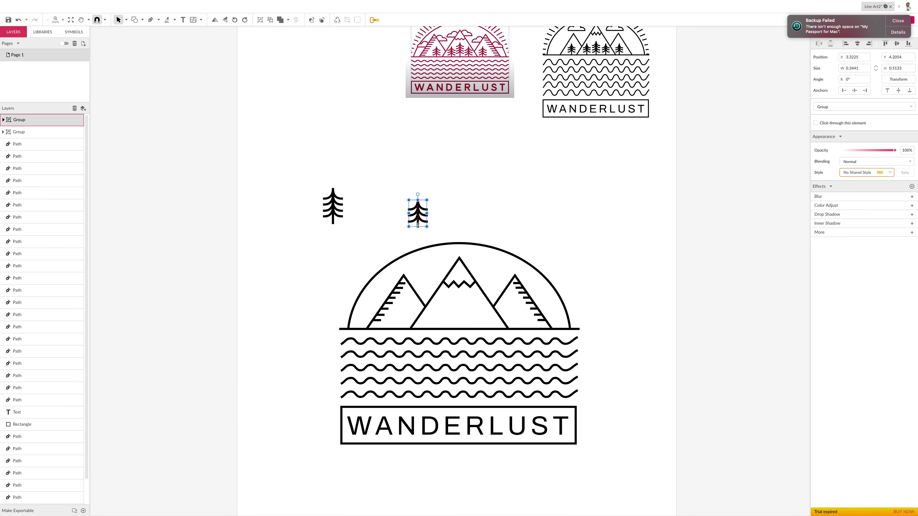
key("ctrl+d")
left_click_drag(417, 224, 399, 322)
left_click(331, 263)
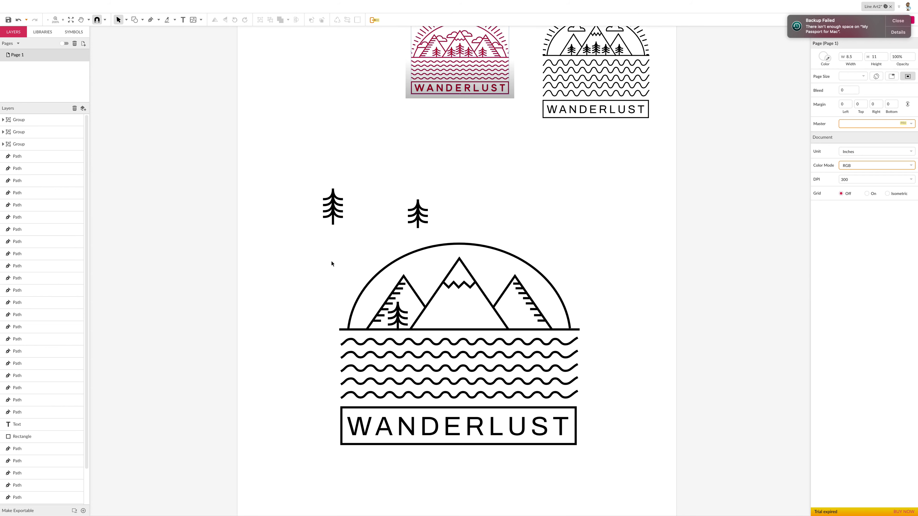
Step: Scale the short tree in front of the left mountain down to about 0.29 × 0.43 in, keeping its base on the ground line
left_click(399, 311)
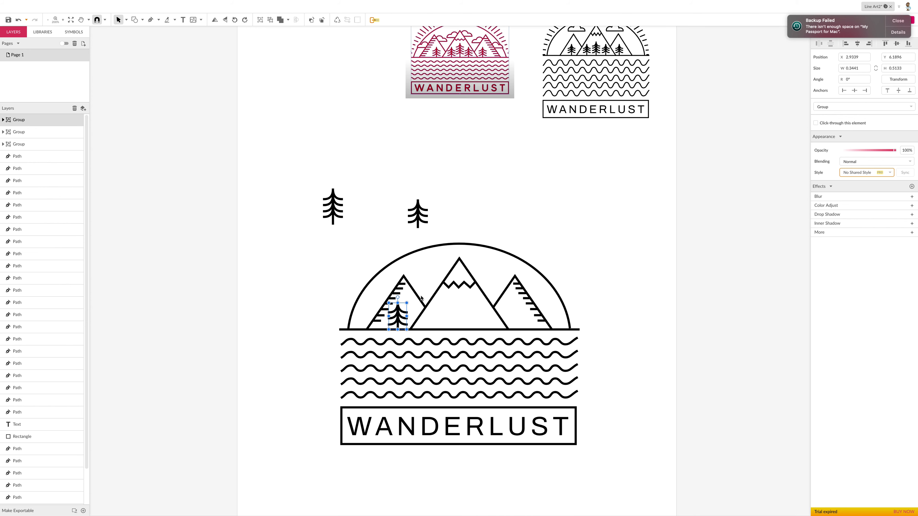
left_click_drag(399, 303, 399, 307)
scroll(399, 307, "right", 1)
left_click(341, 275)
Step: Duplicate the small tree and place the copy on the ground line inside the central mountain's left side, at about X 3.70 in
left_click(397, 315)
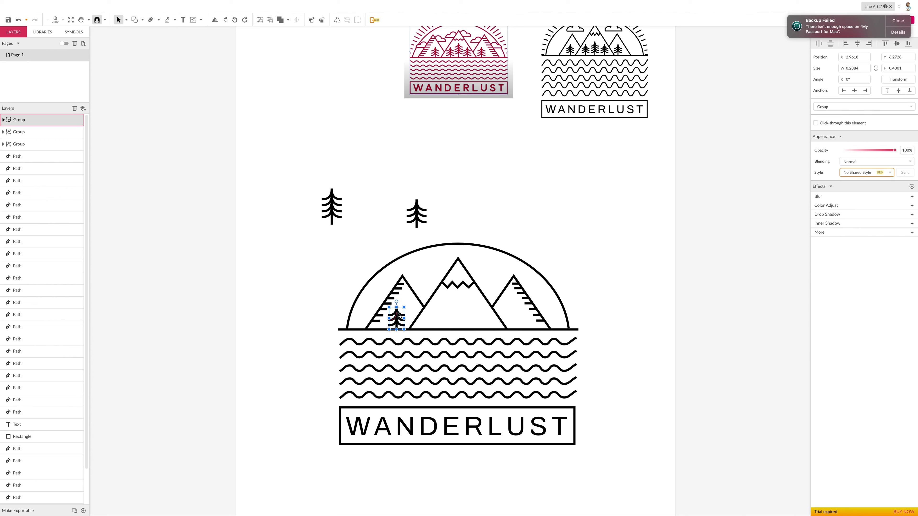
key("ctrl+d")
left_click_drag(397, 318, 436, 317)
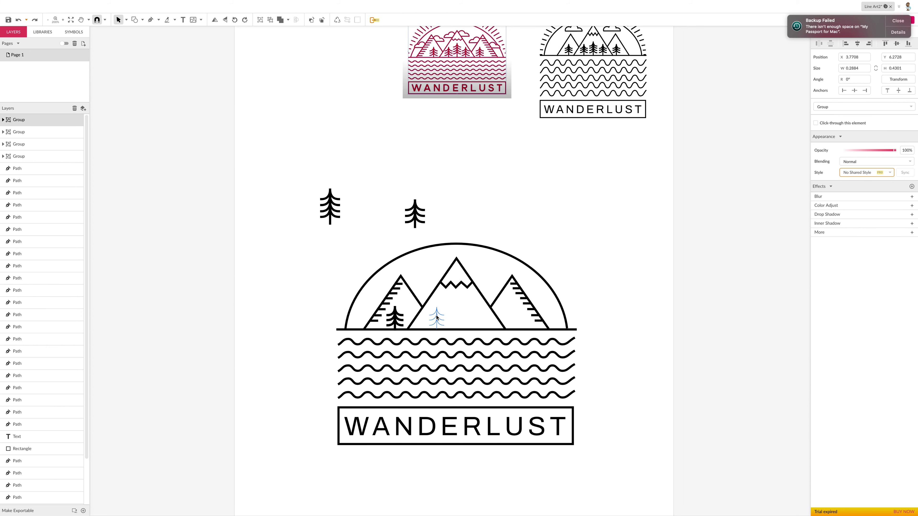
left_click(361, 256)
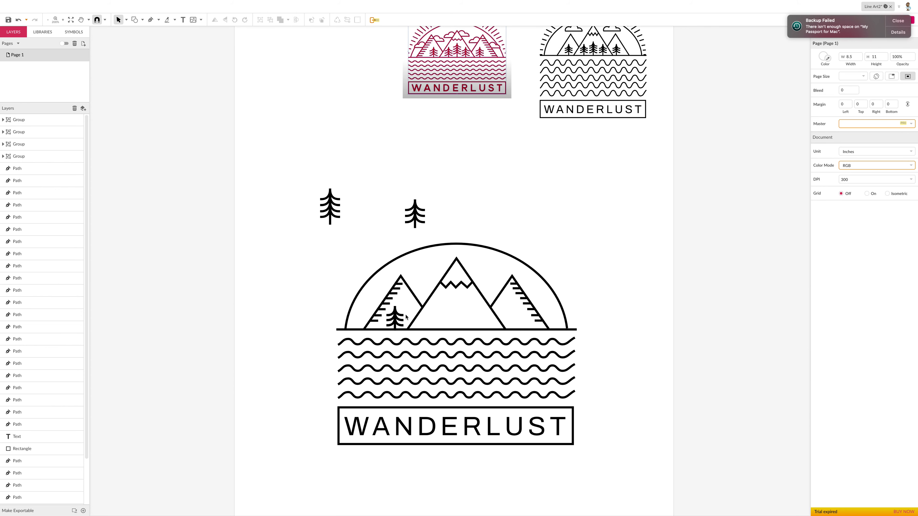
left_click_drag(396, 318, 437, 317)
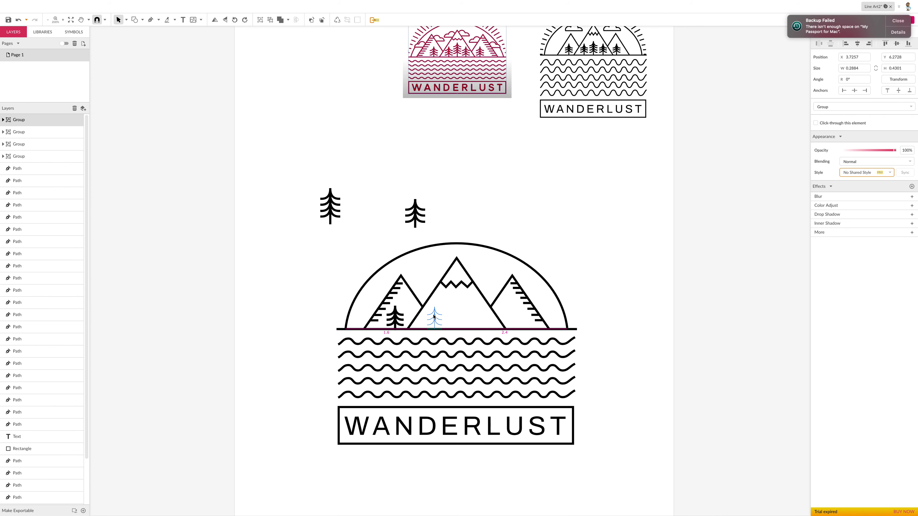
left_click_drag(438, 320, 433, 318)
left_click(351, 260)
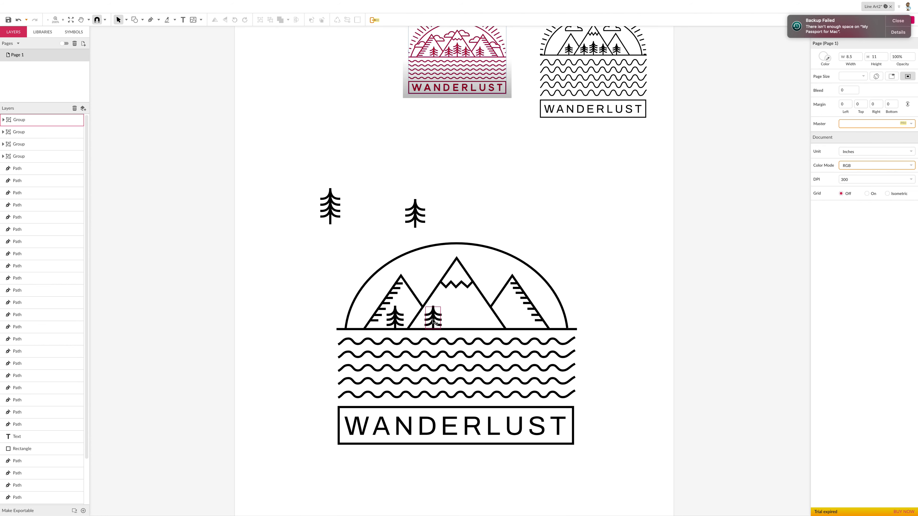
left_click_drag(433, 321, 480, 311)
scroll(478, 320, "down", 1)
key("super+z")
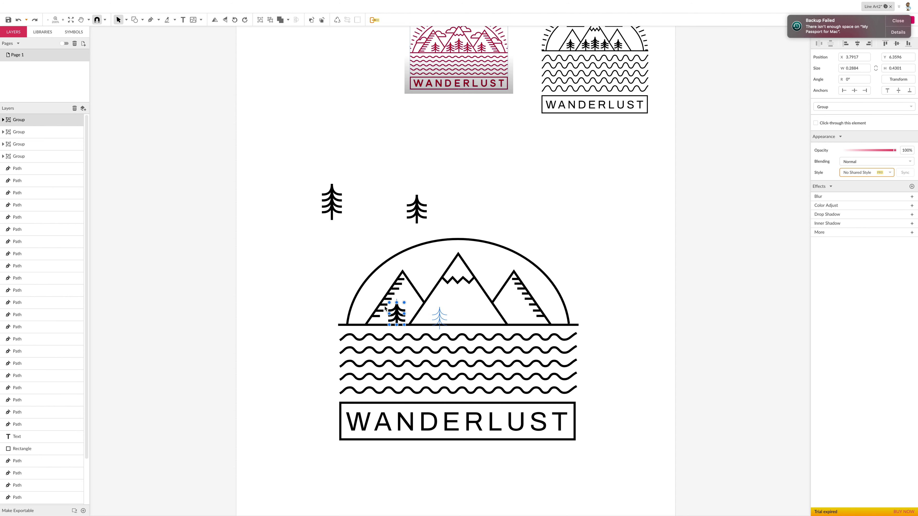
key("super+shift+z")
left_click(336, 265)
left_click_drag(441, 312, 476, 313)
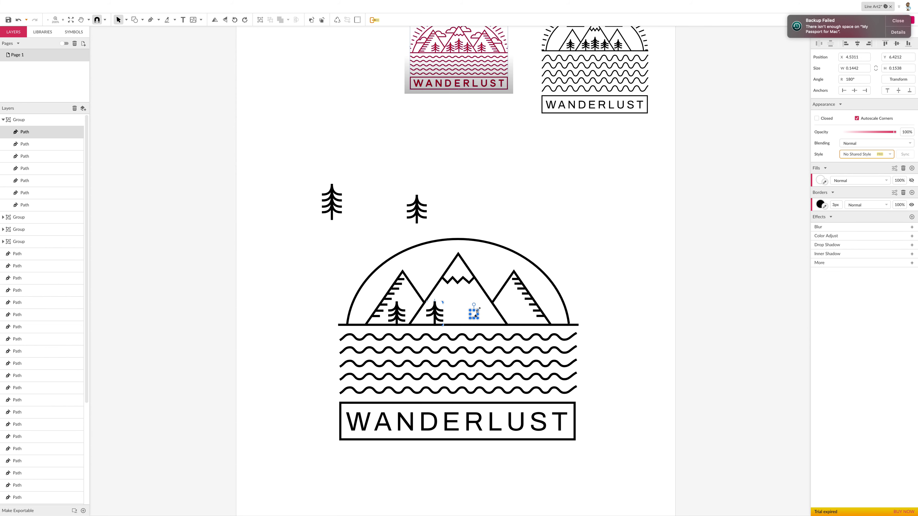
key("BackSpace")
key("super+z")
key("super+z")
left_click(322, 268)
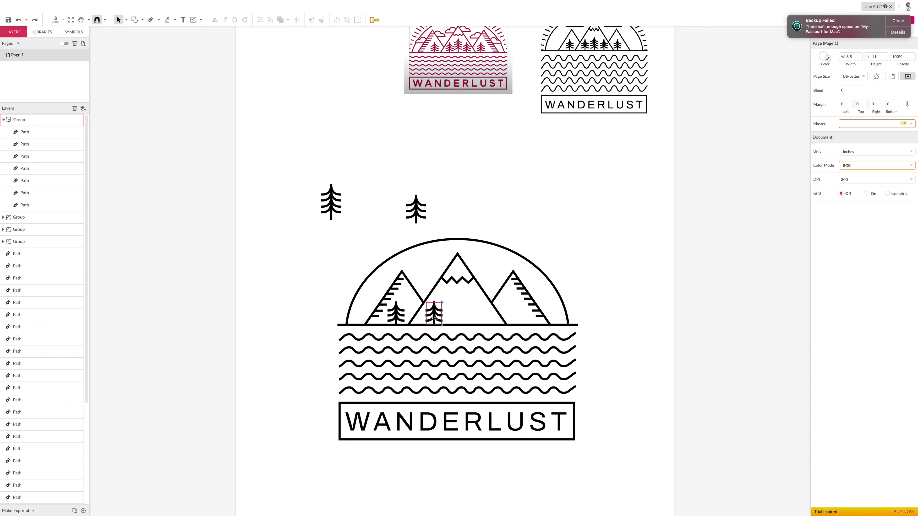
left_click_drag(435, 316, 478, 317)
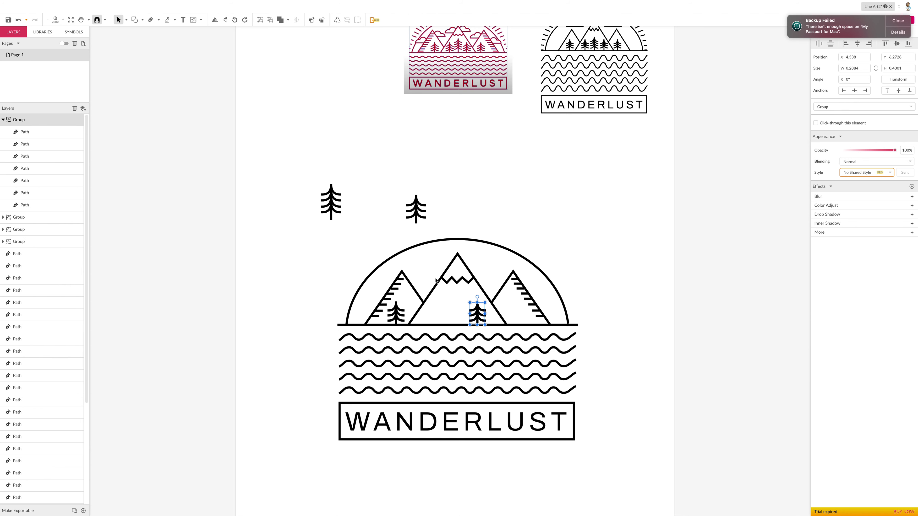
key("super+z")
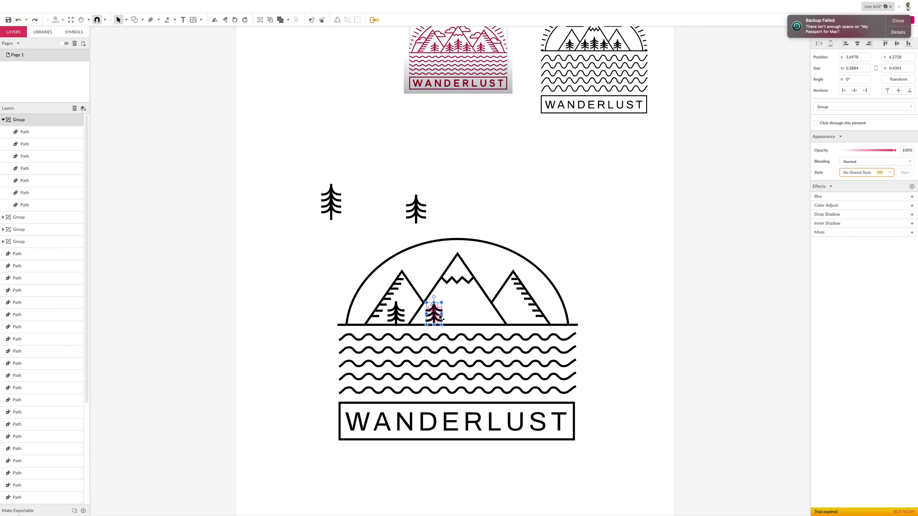
Step: Place two more copies of the small tree on the ground line, at X 4.5797 in in the central mountain and X 5.2808 in in the right mountain
left_click_drag(435, 317, 481, 313)
left_click(510, 305)
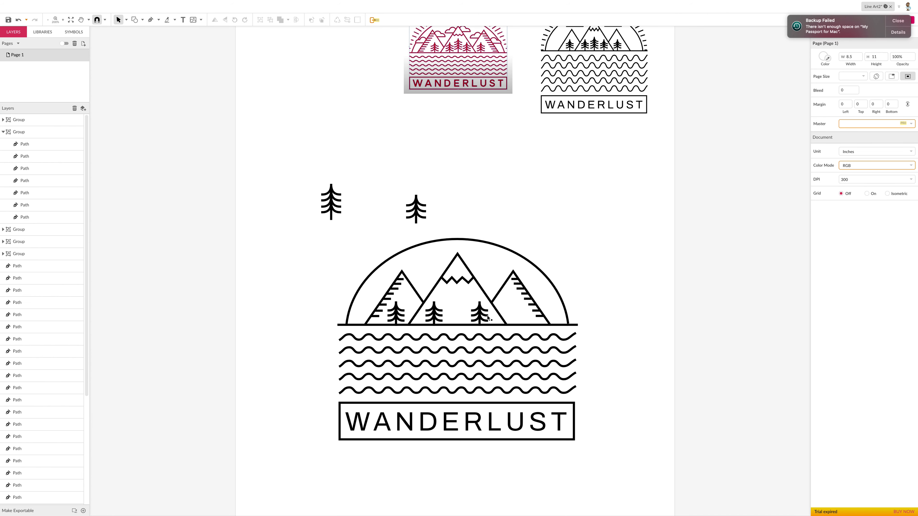
left_click_drag(481, 318, 519, 319)
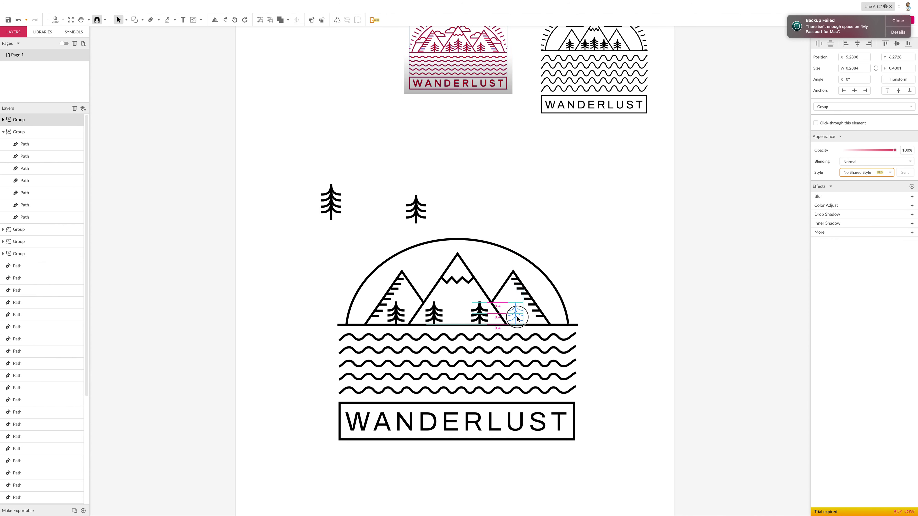
left_click_drag(517, 317, 517, 317)
left_click(347, 239)
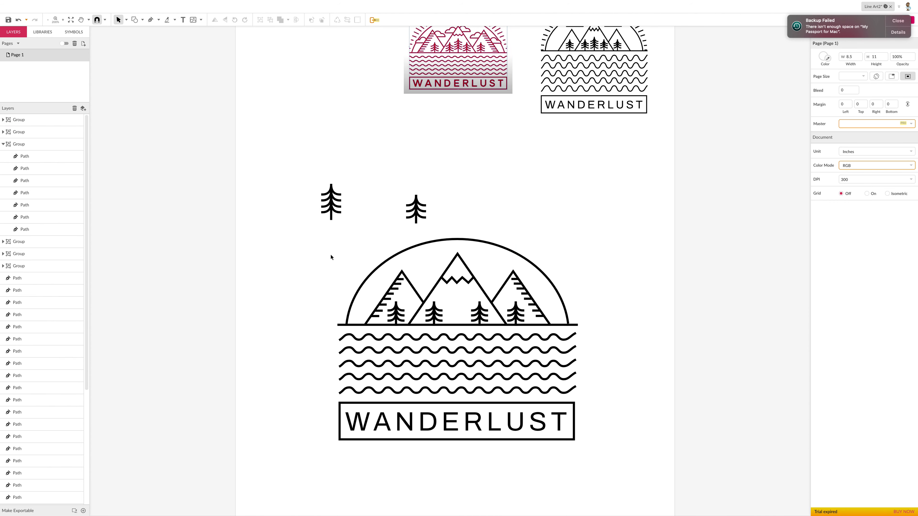
Step: Nudge the small tree in front of the right mountain slightly to the right
left_click(509, 319)
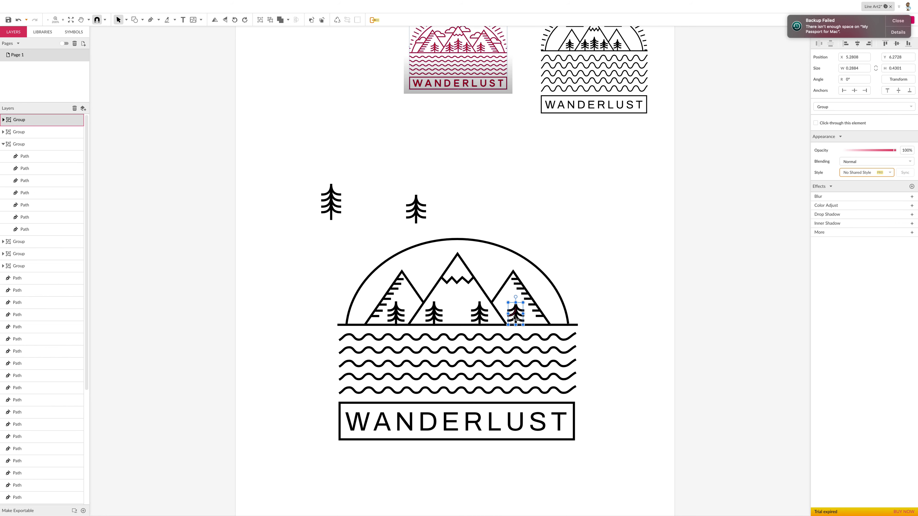
key("Right")
key("Right")
left_click(566, 297)
left_click(478, 317)
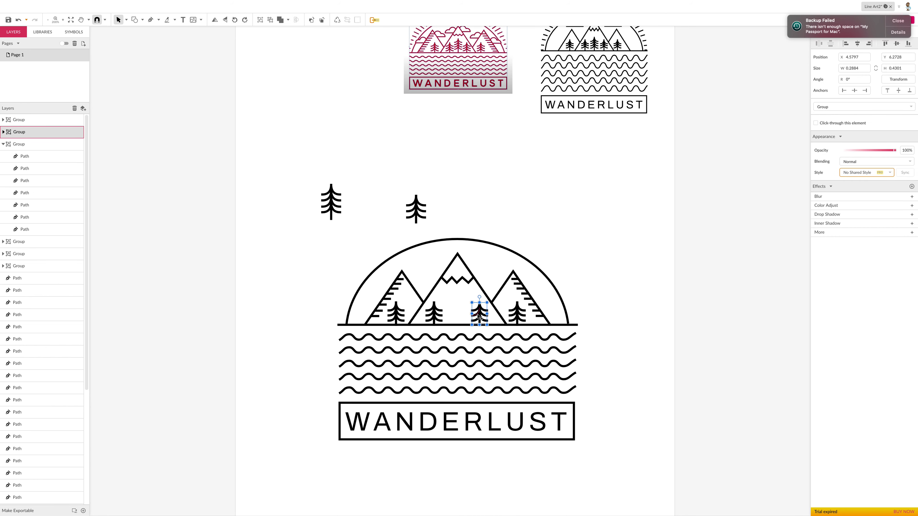
left_click_drag(331, 209, 455, 313)
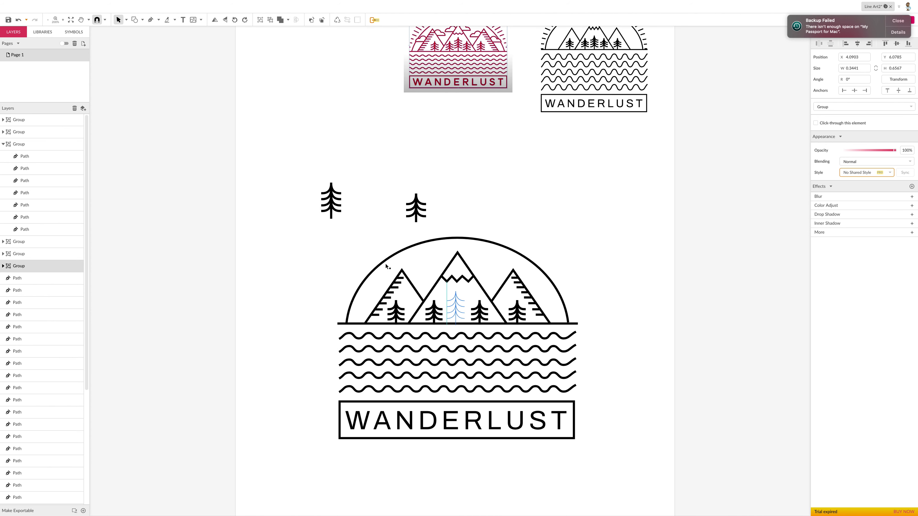
left_click(456, 310)
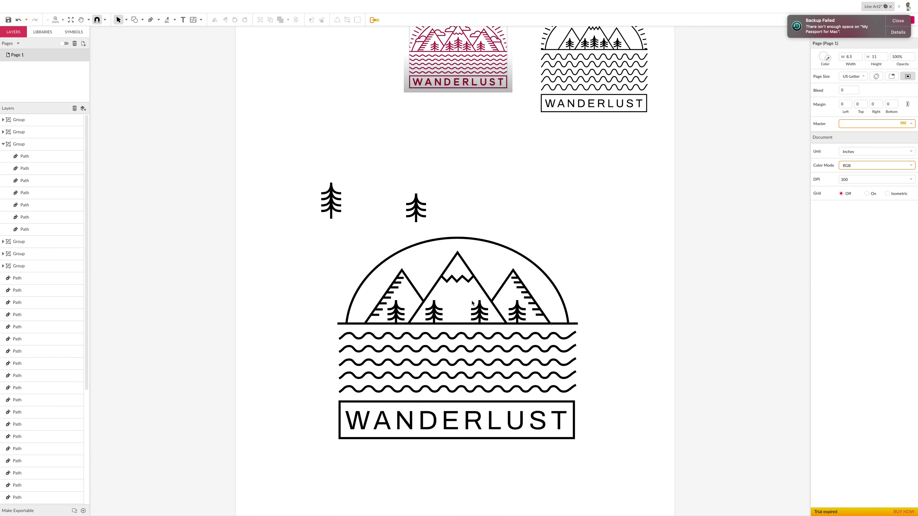
key("ctrl+z")
Step: Move the tall tree onto the ground line in the middle of the central mountain, between the two small trees, at X 4.0903 in
left_click(329, 256)
left_click_drag(331, 202, 454, 293)
scroll(456, 295, "right", 1)
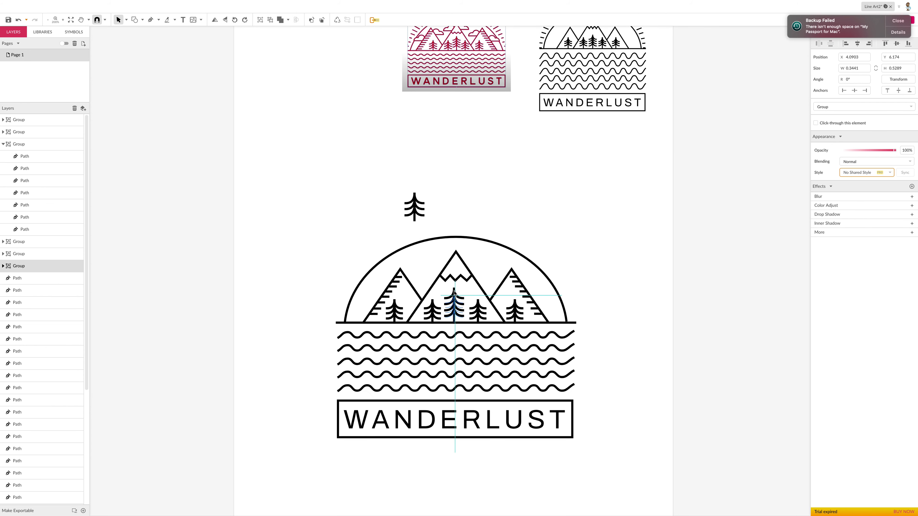
left_click(347, 247)
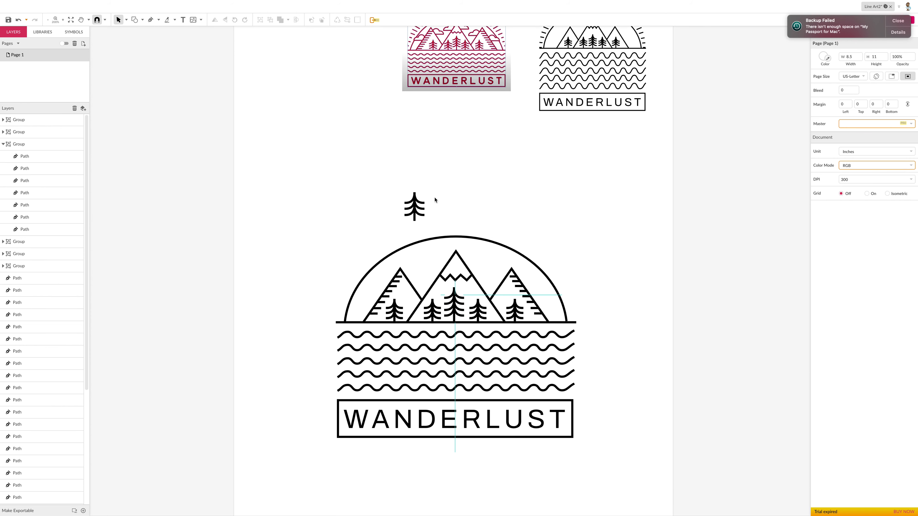
Step: Reduce the height of the tall tree in the central mountain slightly, keeping its base on the ground line
left_click_drag(395, 185, 441, 227)
scroll(441, 227, "down", 1)
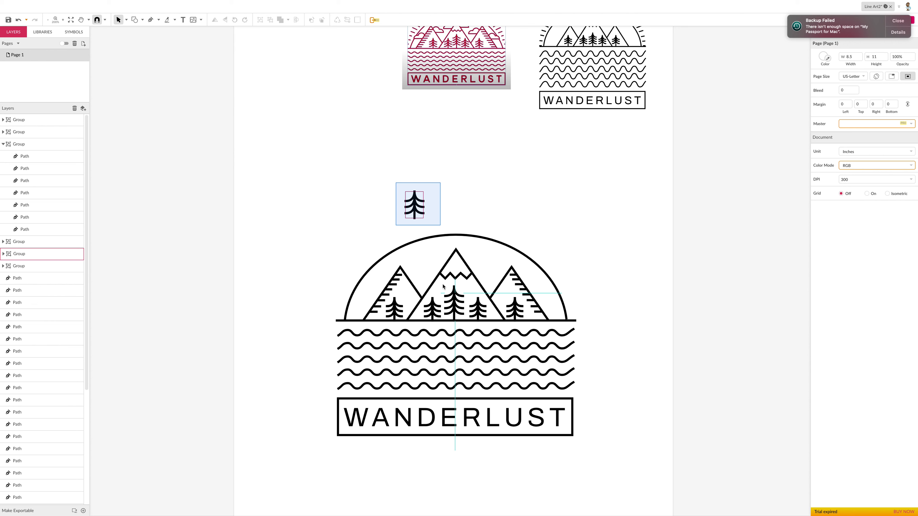
left_click_drag(444, 286, 463, 321)
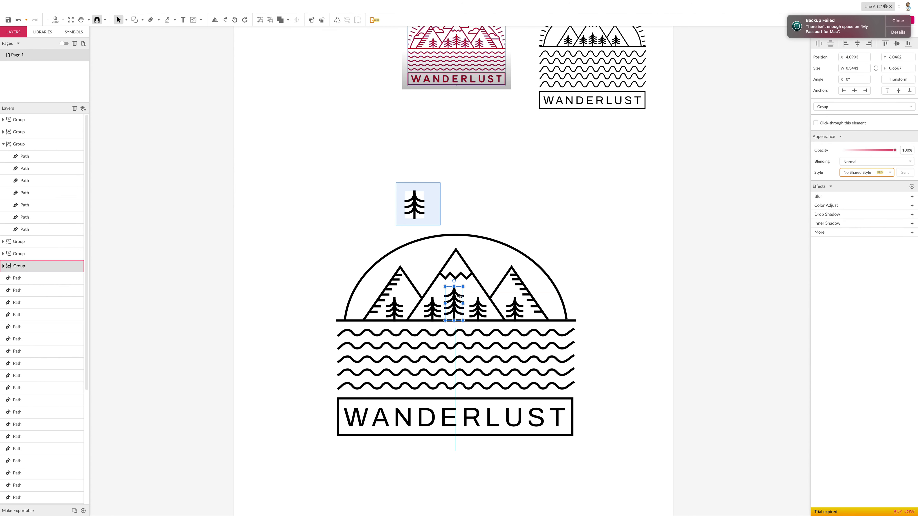
left_click_drag(455, 288, 455, 292)
left_click(338, 262)
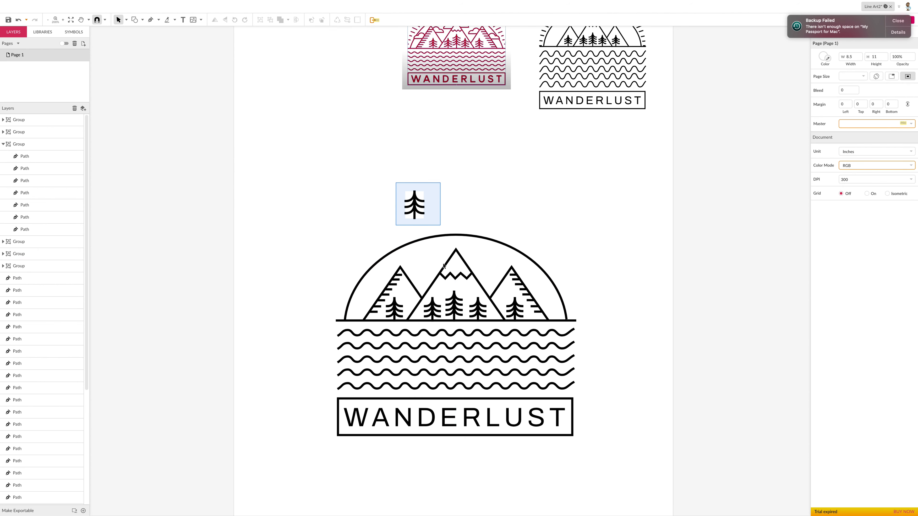
Step: Delete the spare short tree left above the semicircle
left_click_drag(362, 181, 437, 226)
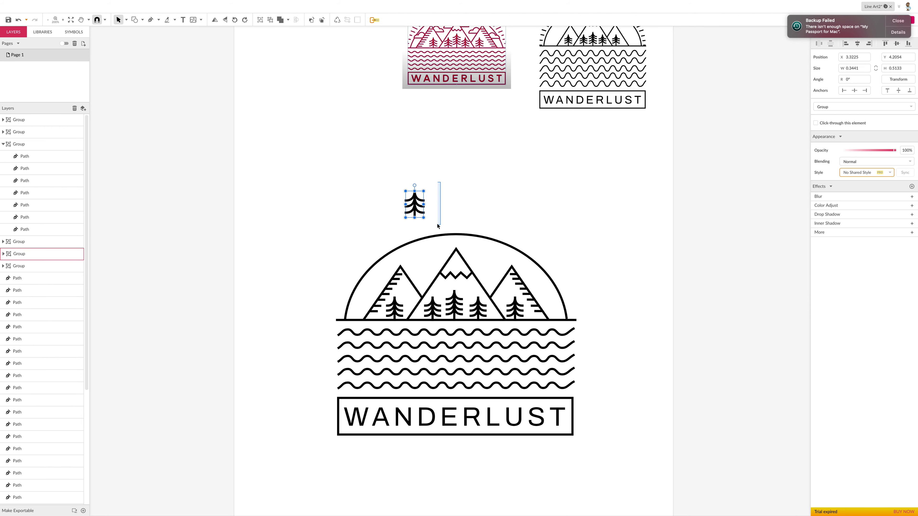
key("Delete")
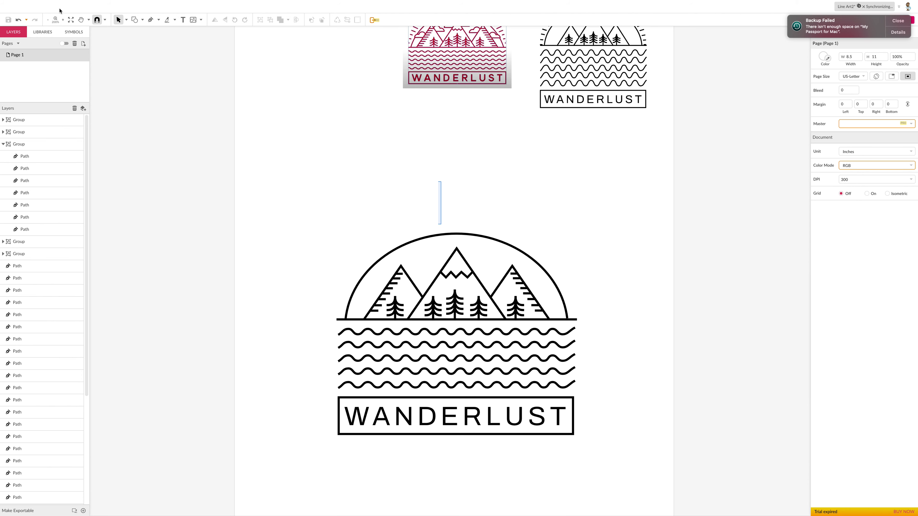
Step: Dismiss the backup failure notification
scroll(493, 194, "right", 1)
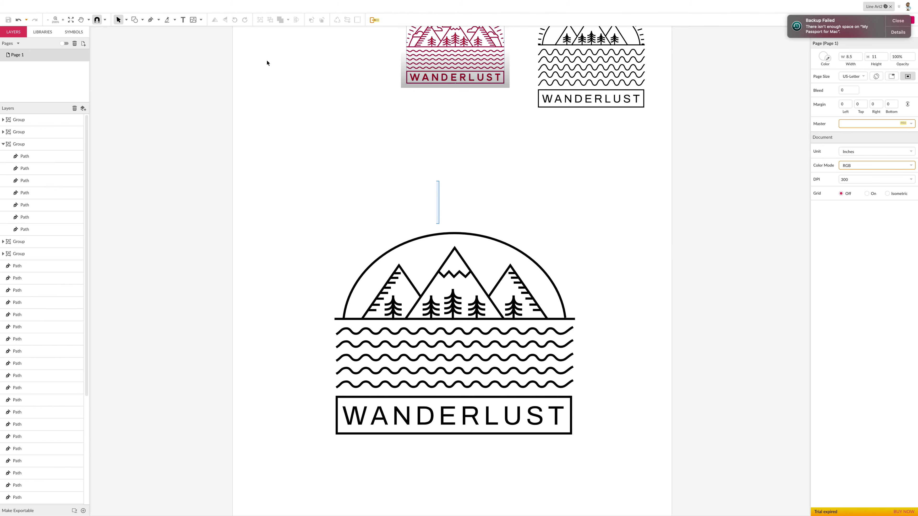
left_click(901, 20)
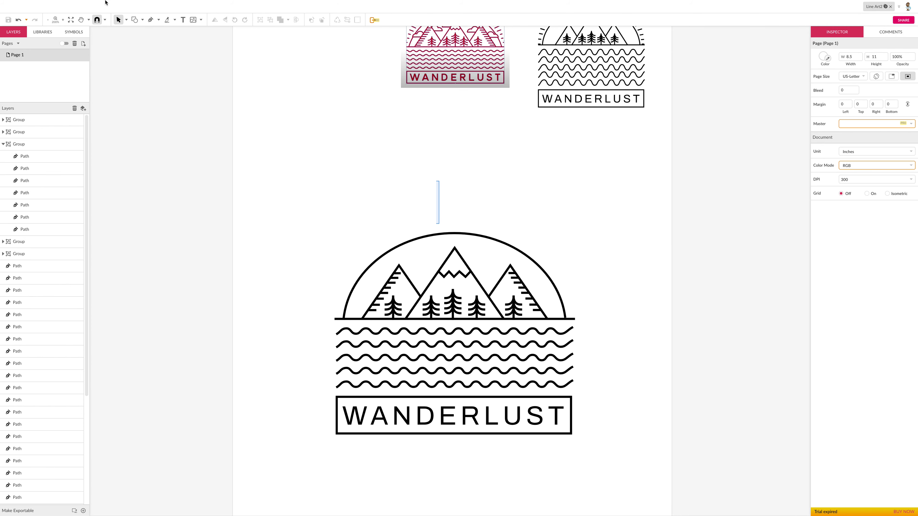
mouse_move(19, 3)
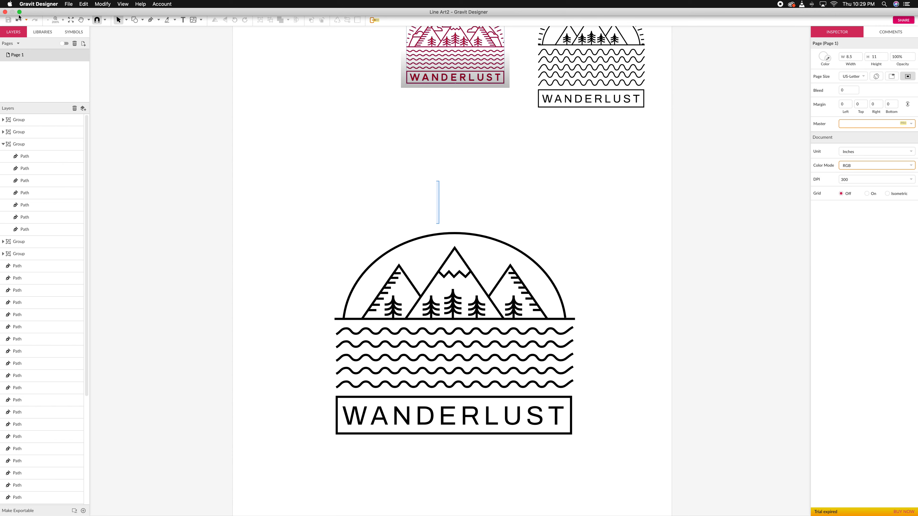
left_click(69, 5)
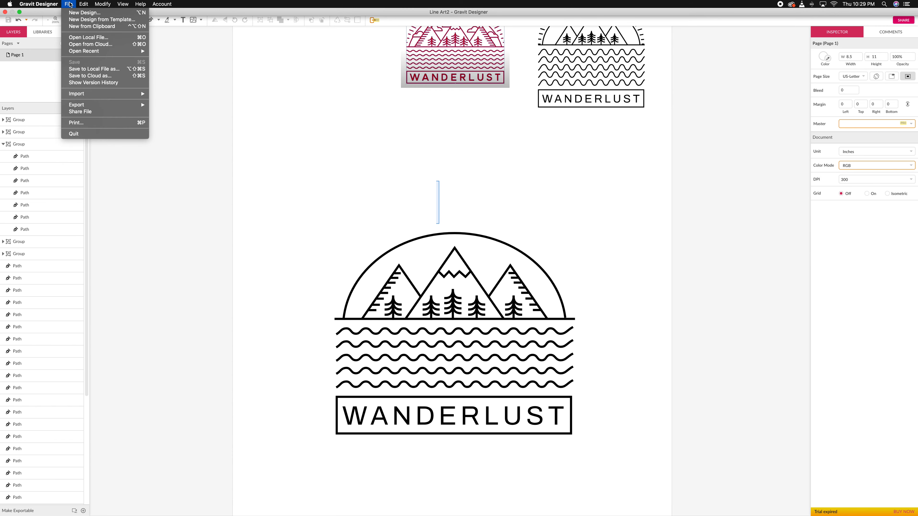
left_click(230, 90)
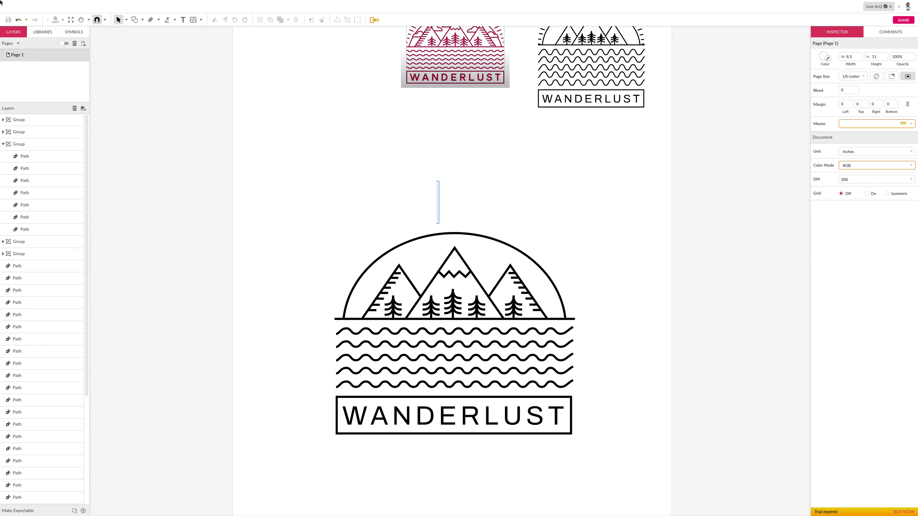
Step: Quit Gravit Designer and launch it again
mouse_move(1, 2)
left_click(38, 4)
left_click(43, 48)
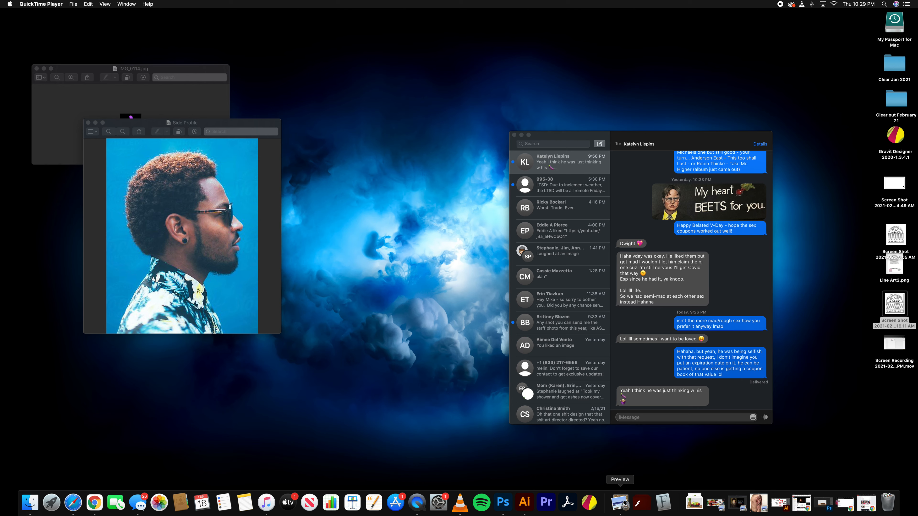
left_click(589, 502)
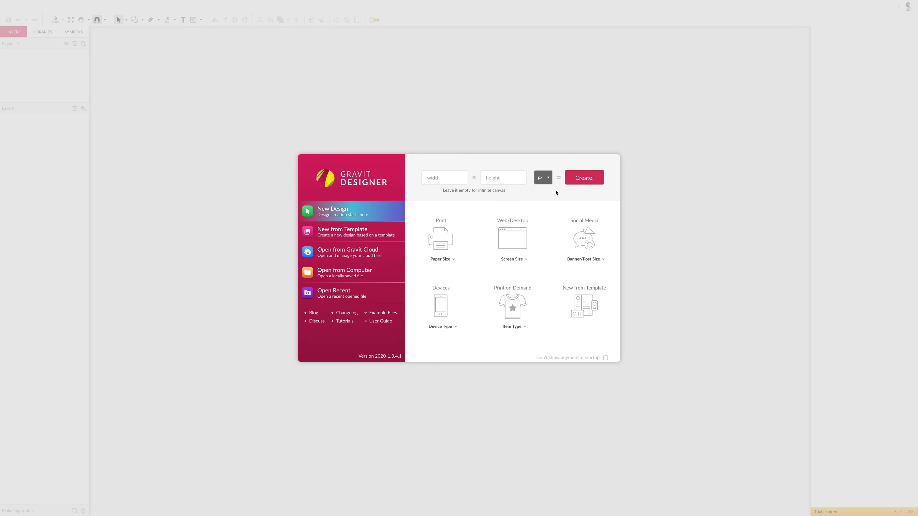
Step: Reopen the Line Art2 design from Gravit Cloud and enlarge the view of the badge
left_click(346, 252)
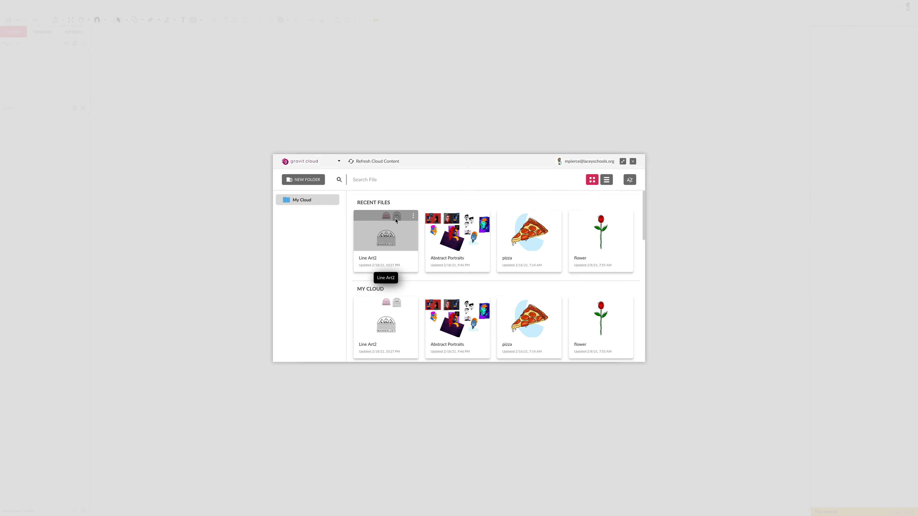
left_click(386, 235)
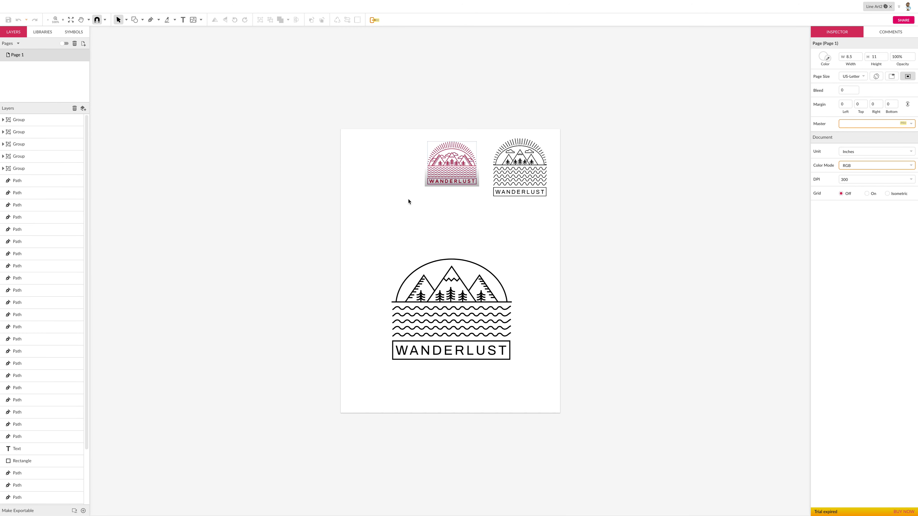
key("ctrl+plus")
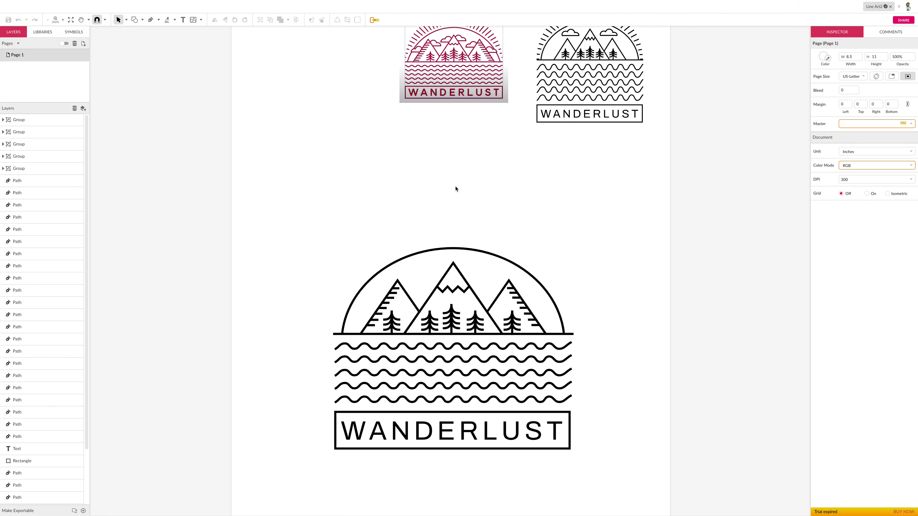
left_click(433, 253)
left_click(399, 219)
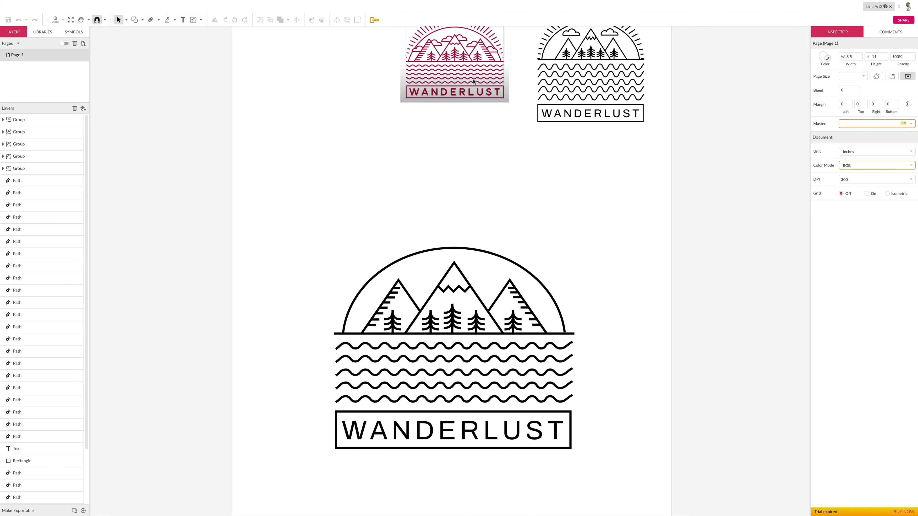
Step: Draw a circle about 0.49 in wide in the empty area to the upper left of the semicircle
left_click(137, 21)
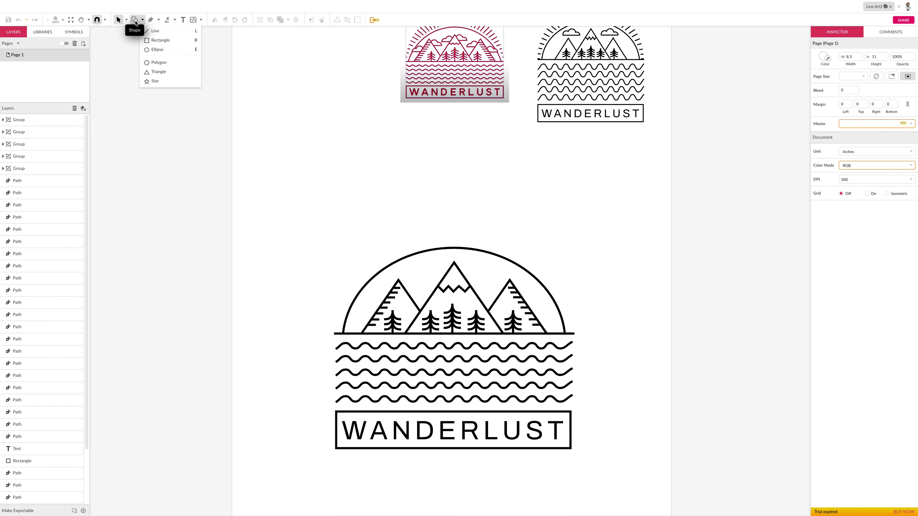
left_click(158, 49)
left_click_drag(294, 201, 319, 221)
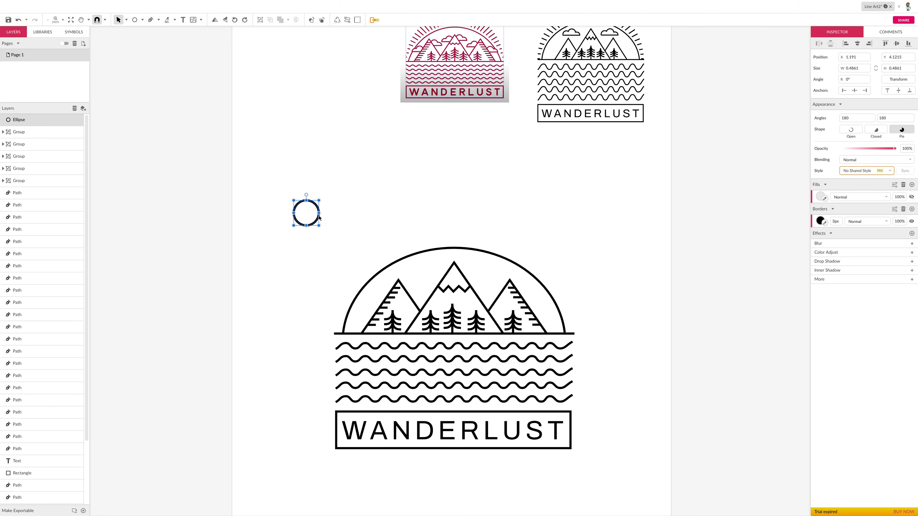
left_click_drag(310, 189, 343, 221)
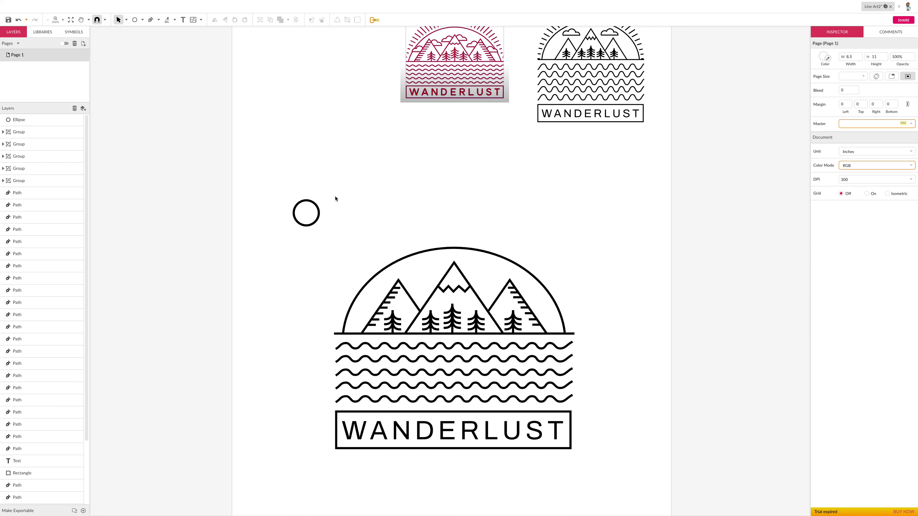
Step: Draw two more circles overlapping in a row to the right of the first, about 0.6 in and 0.48 in wide
left_click(134, 20)
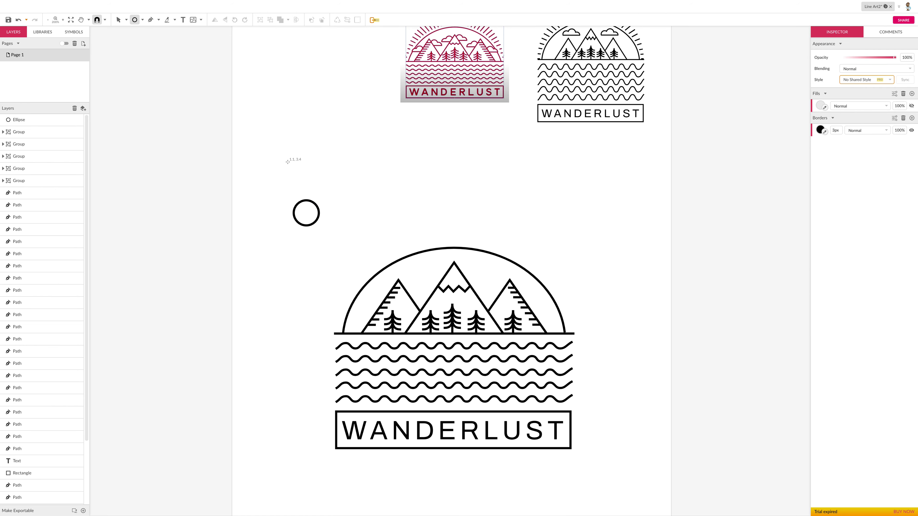
left_click_drag(343, 224, 312, 197)
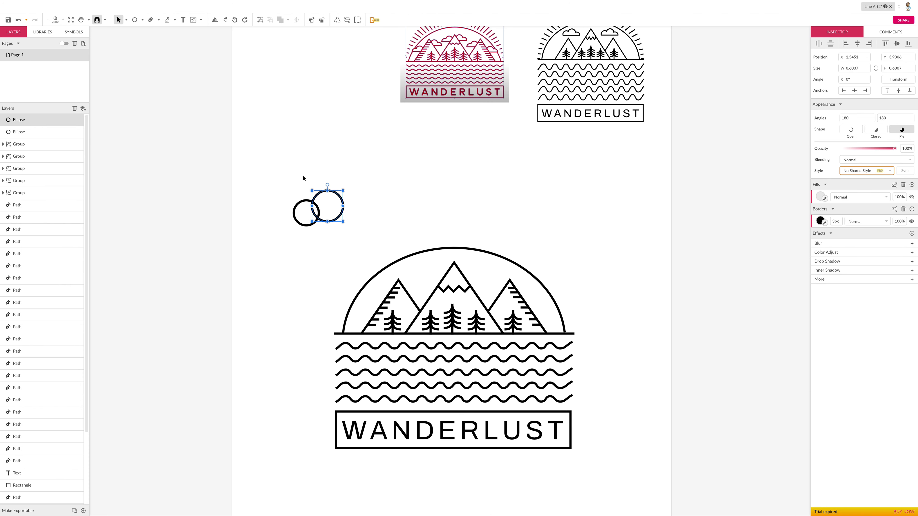
left_click(134, 19)
left_click_drag(359, 223, 334, 209)
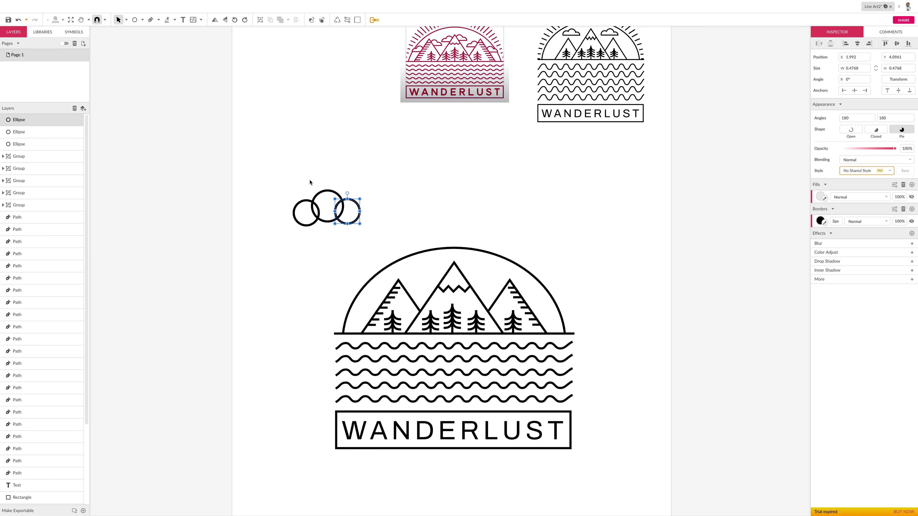
left_click(281, 160)
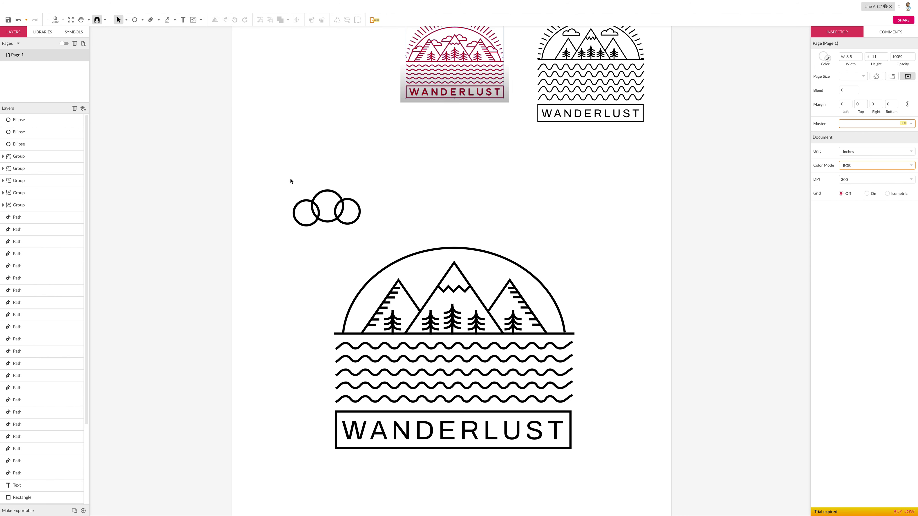
Step: Combine the three overlapping circles into a single cloud outline with Union
left_click_drag(282, 180, 366, 236)
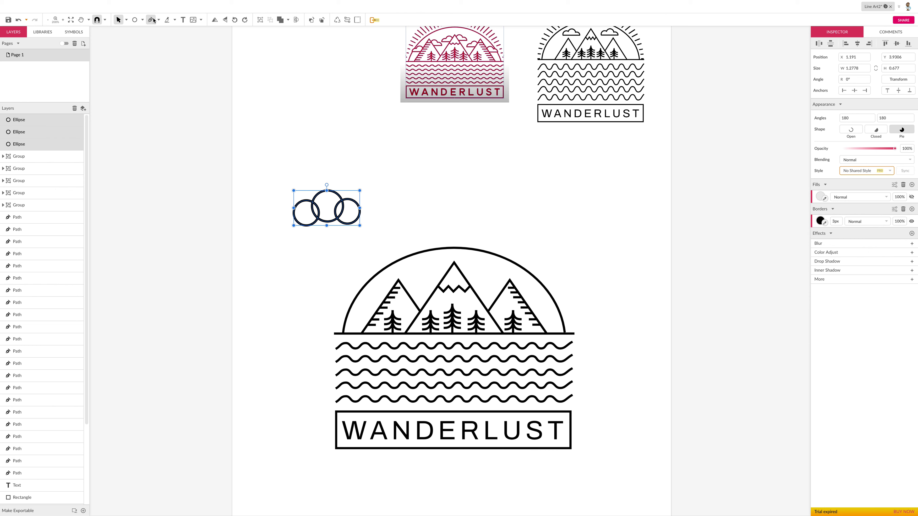
left_click(288, 21)
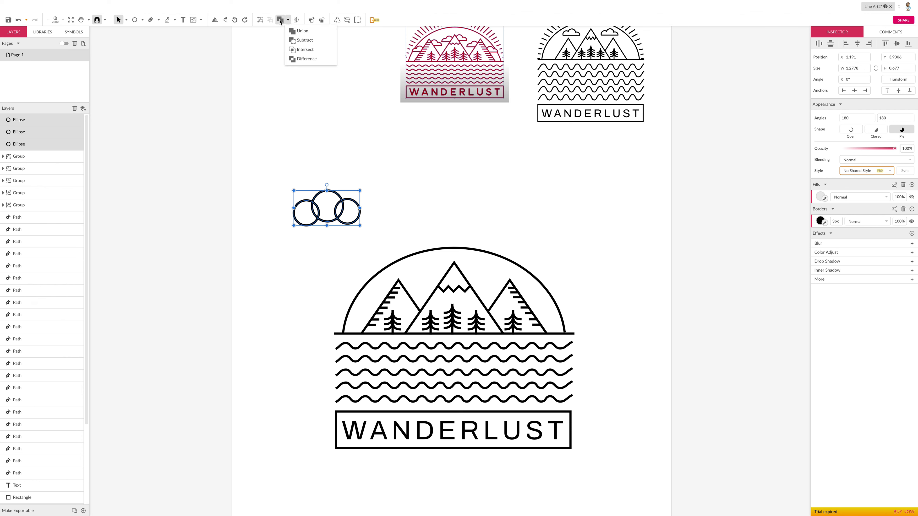
left_click(288, 21)
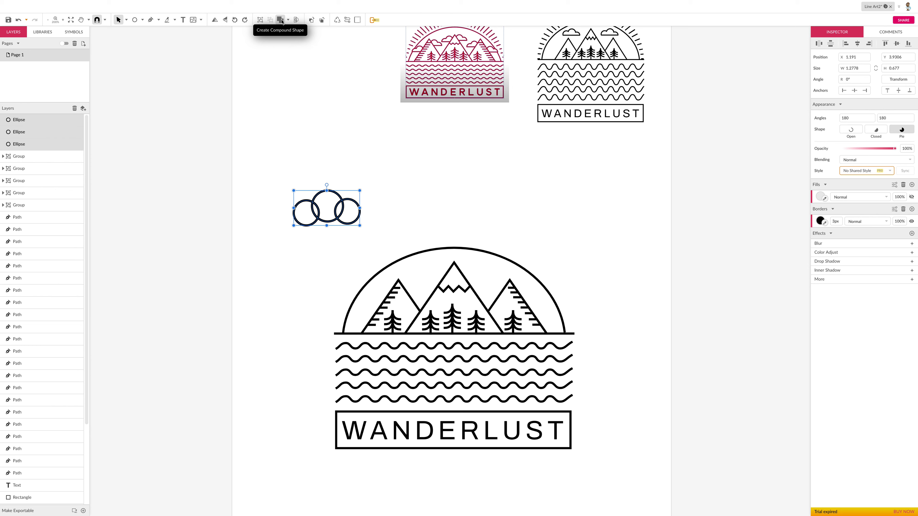
left_click(288, 20)
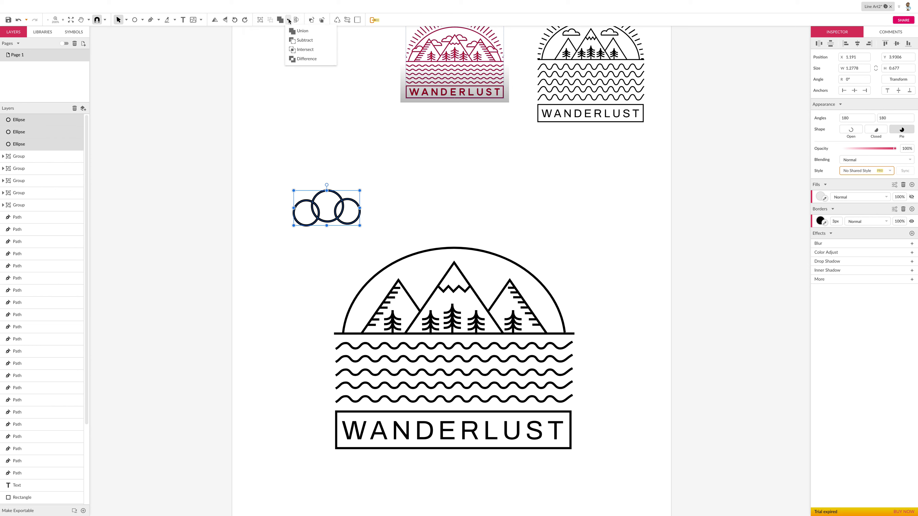
left_click(302, 32)
left_click(344, 137)
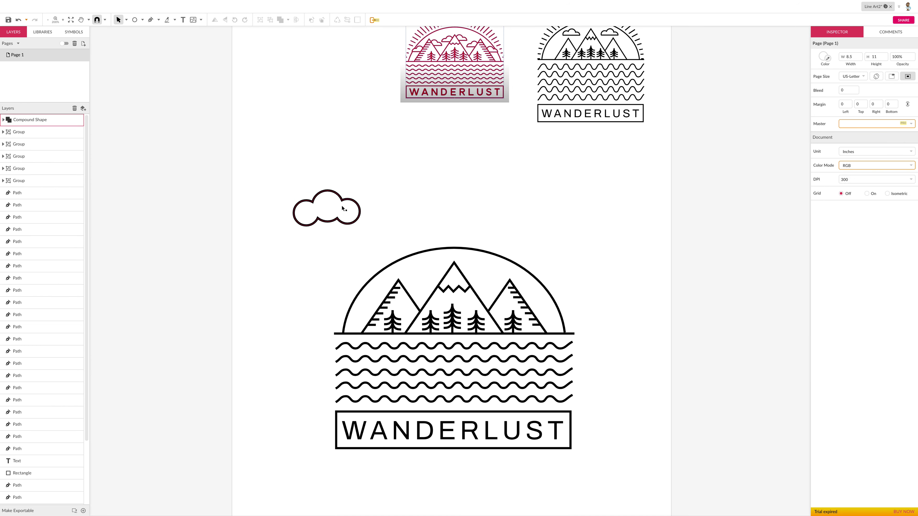
Step: Draw a rectangle about 1.49 in wide covering the lower half of the cloud
left_click(142, 20)
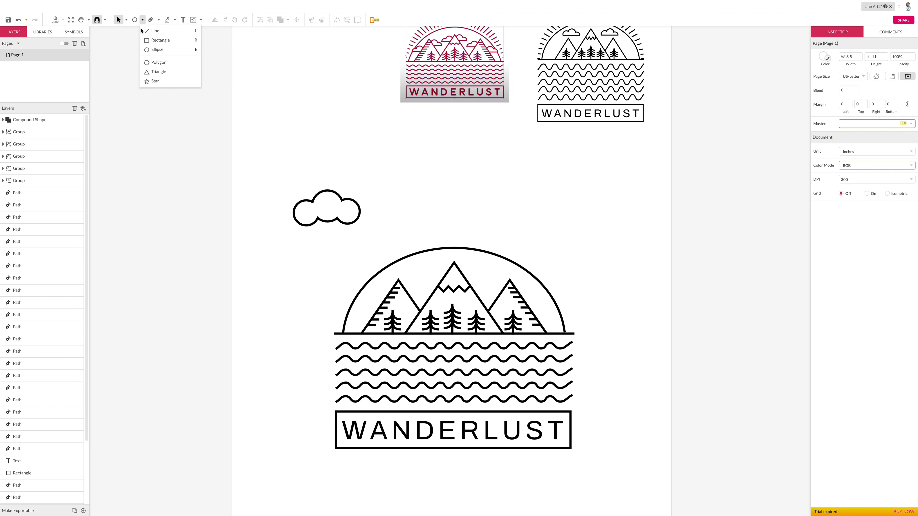
left_click(159, 37)
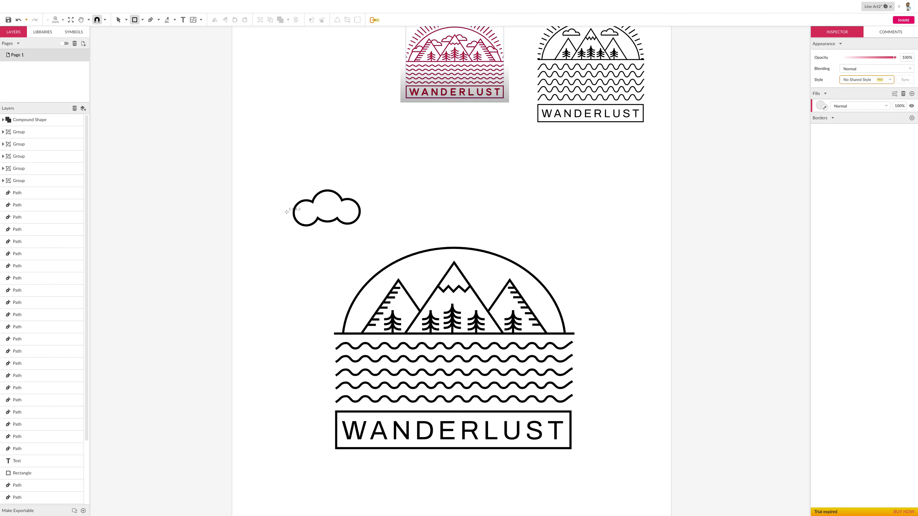
left_click_drag(288, 213, 365, 234)
left_click(293, 192)
Step: Subtract the rectangle from the cloud shape to give it a flat base
left_click_drag(278, 184, 372, 240)
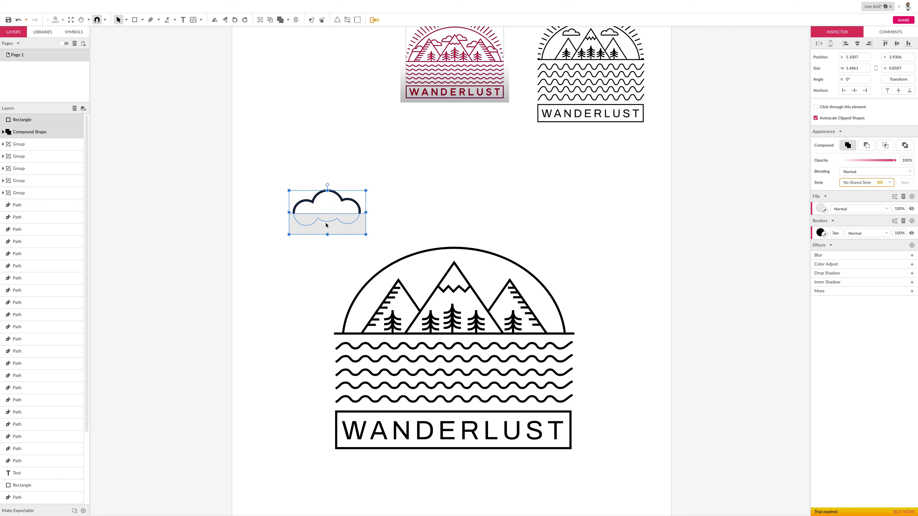
left_click(289, 20)
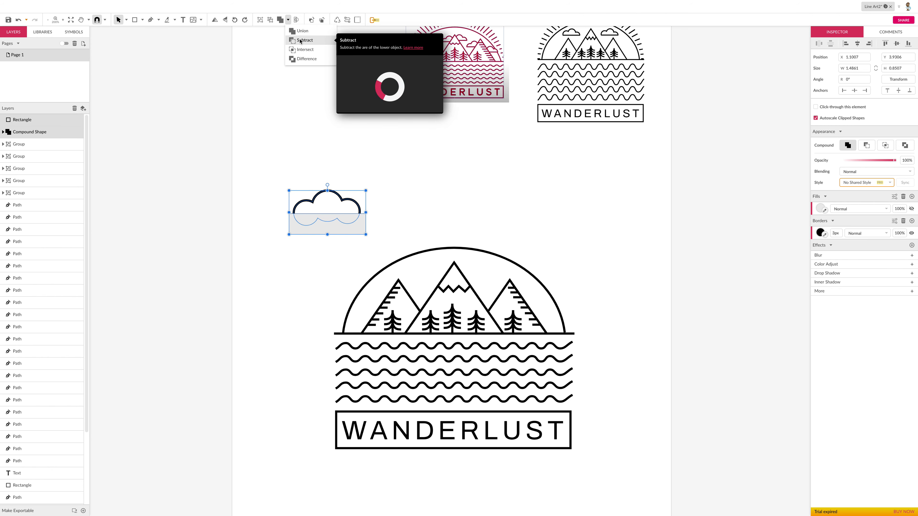
left_click(300, 40)
left_click(307, 132)
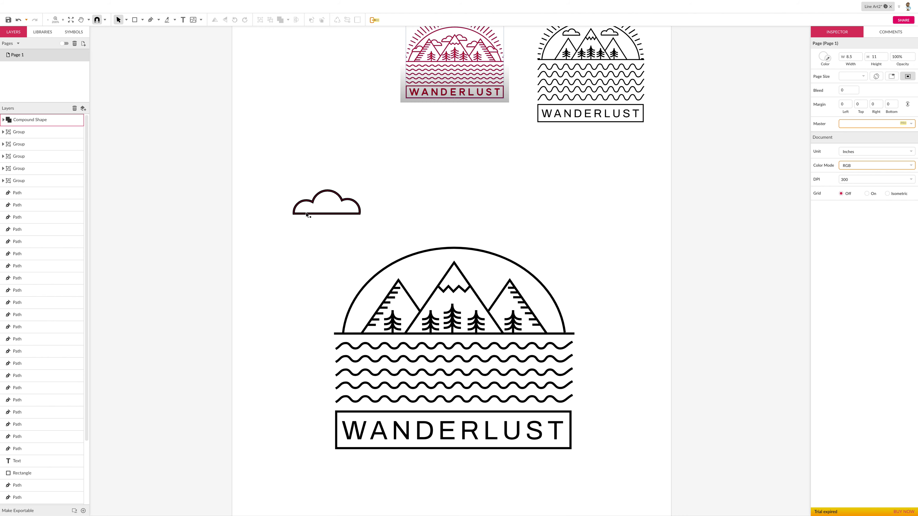
left_click(327, 215)
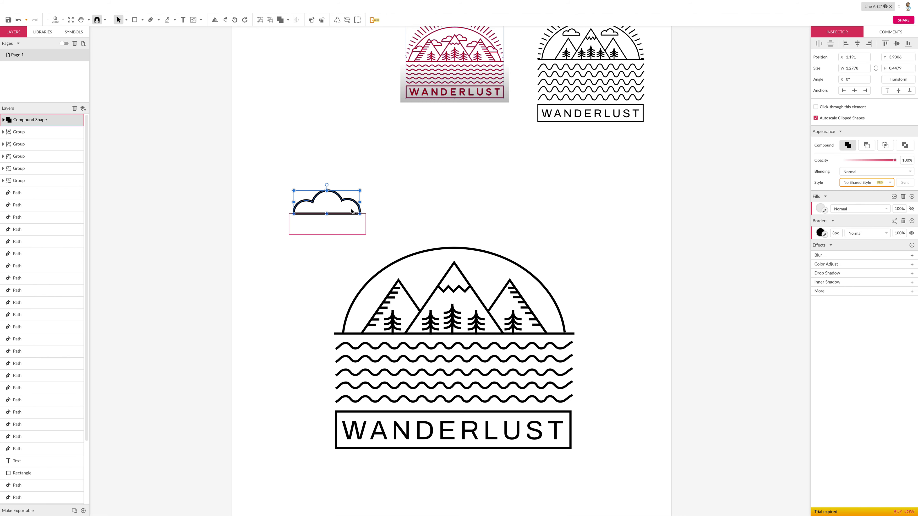
left_click(338, 165)
Step: Scale the cloud down to about 0.89 by 0.31 in and place it above the left mountain inside the semicircle
left_click(345, 206)
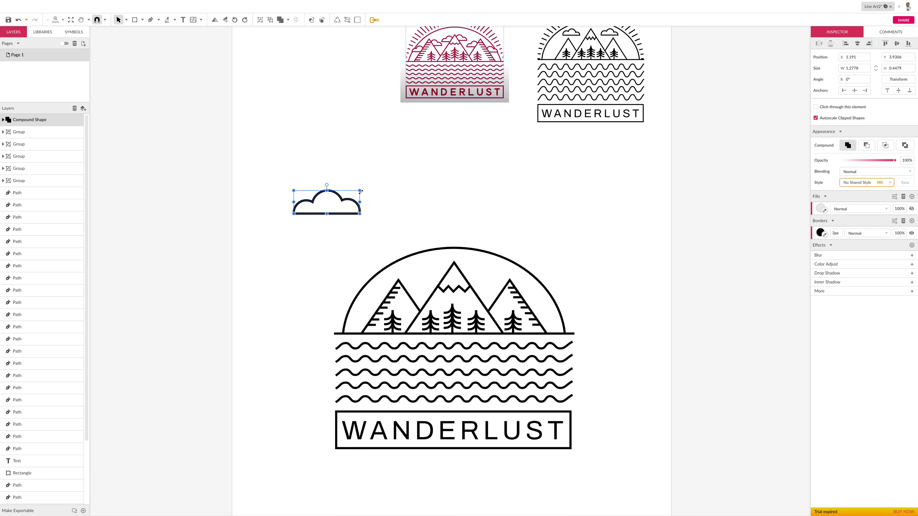
left_click_drag(360, 191, 431, 270)
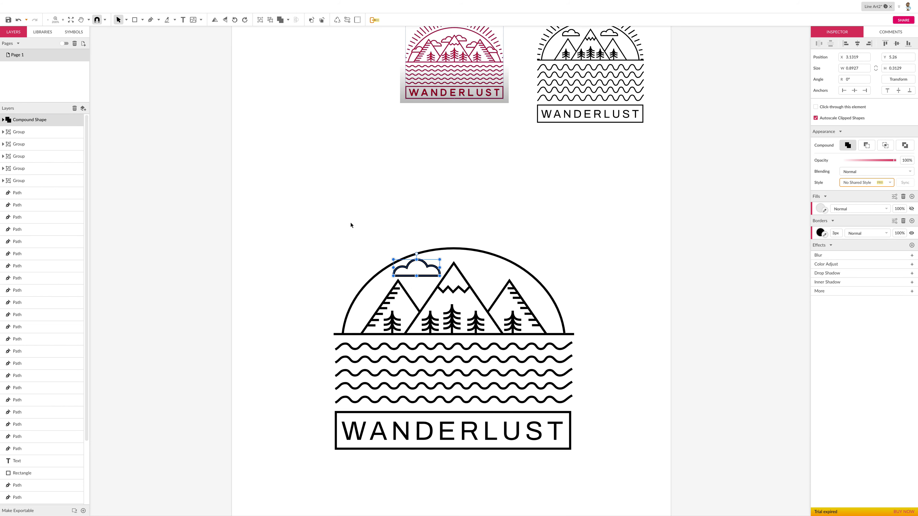
left_click(276, 197)
Step: Duplicate the cloud and place the copy slightly lower, overlapping the right slope of the central mountain
left_click(413, 269)
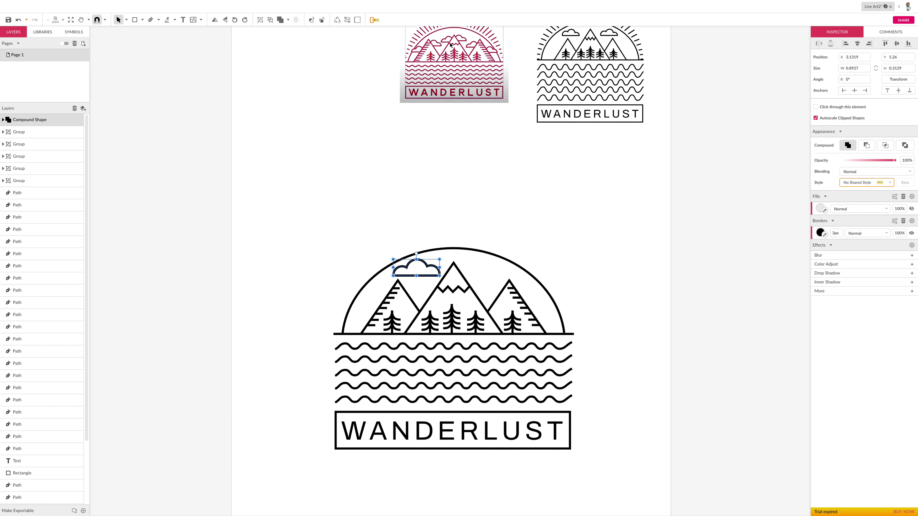
scroll(432, 269, "up", 1)
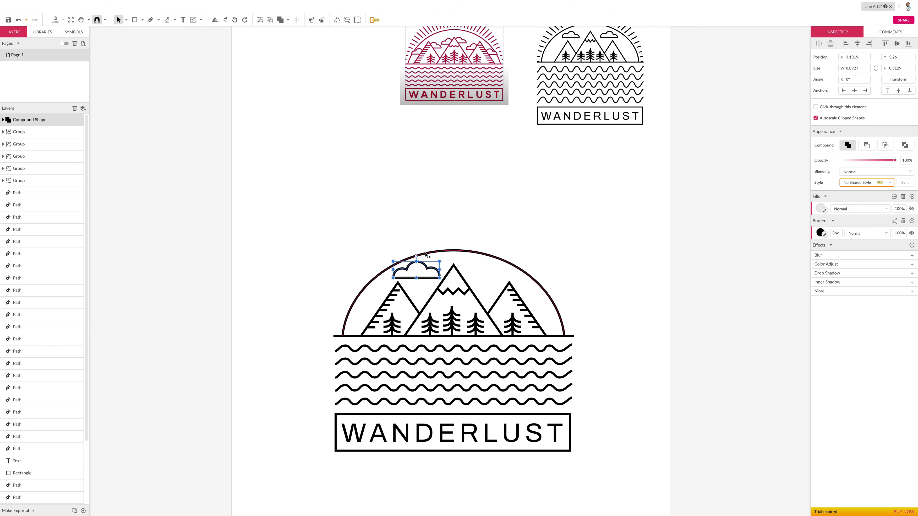
scroll(432, 268, "down", 1)
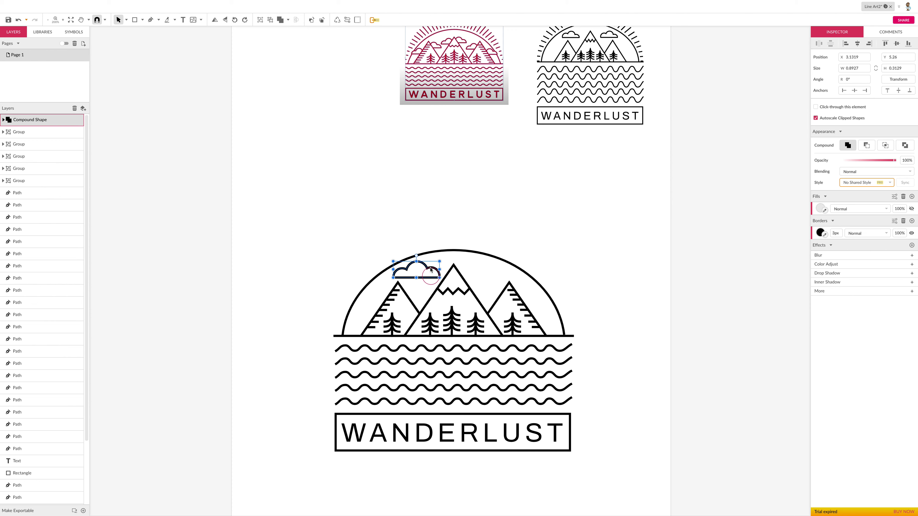
key("ctrl+z")
left_click_drag(434, 268, 491, 275)
left_click(399, 227)
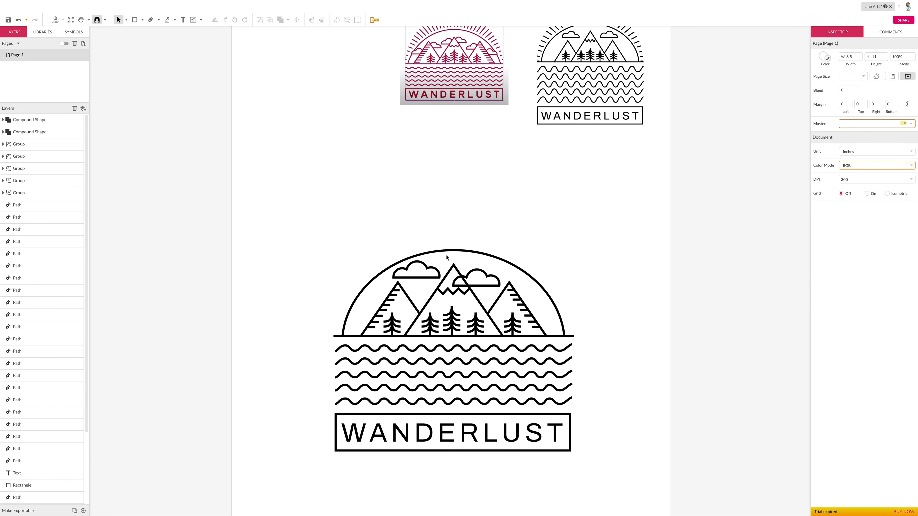
Step: Cut the second cloud along the central mountain's right slope and delete the piece overlapping the mountain
left_click(473, 275)
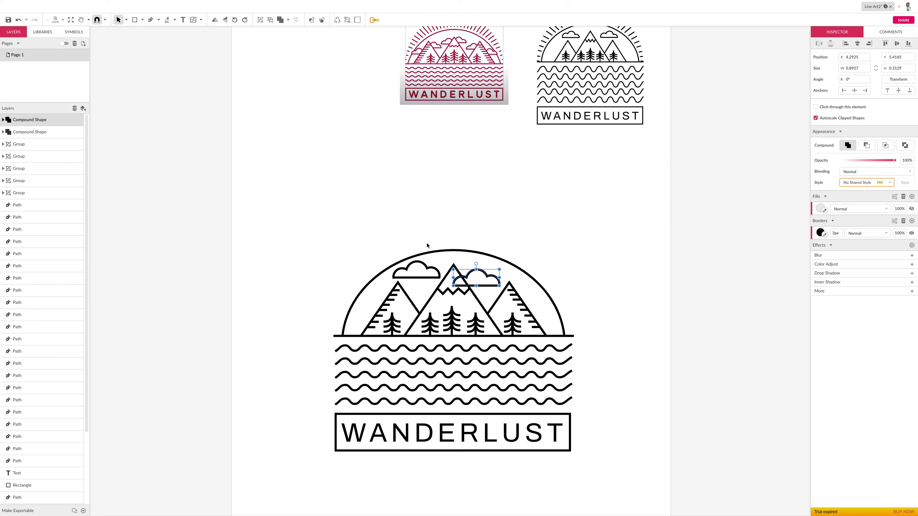
left_click(166, 20)
left_click_drag(459, 273, 472, 292)
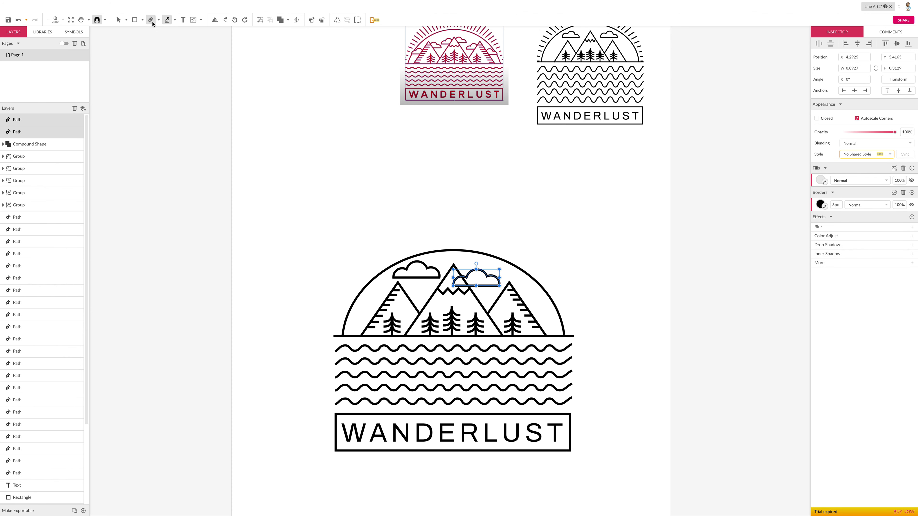
left_click(118, 19)
left_click(196, 106)
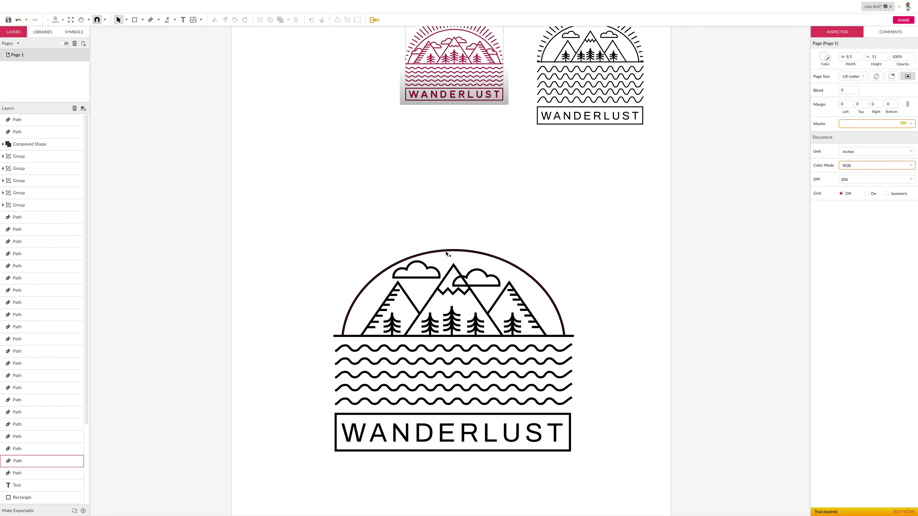
left_click(457, 281)
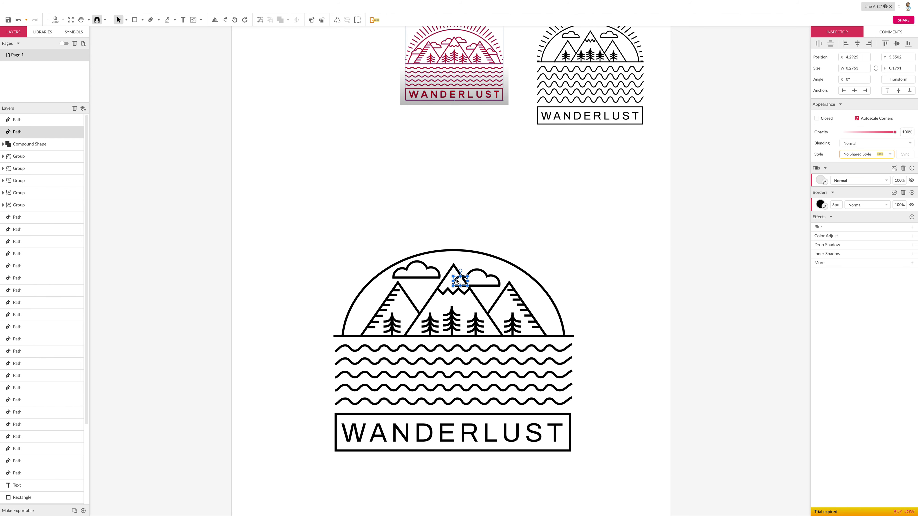
key("Delete")
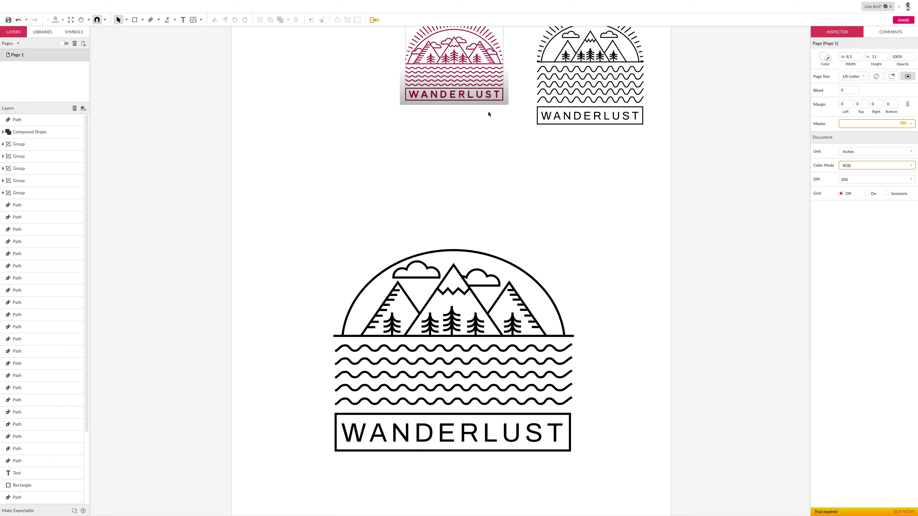
Step: Duplicate the cloud above the left mountain and place the copy over the right mountain's outer slope
scroll(484, 111, "down", 1)
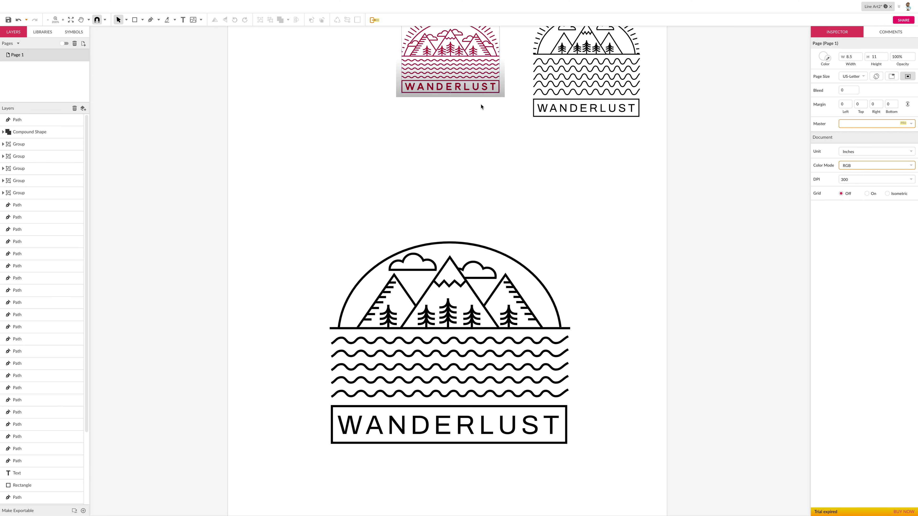
scroll(517, 203, "up", 2)
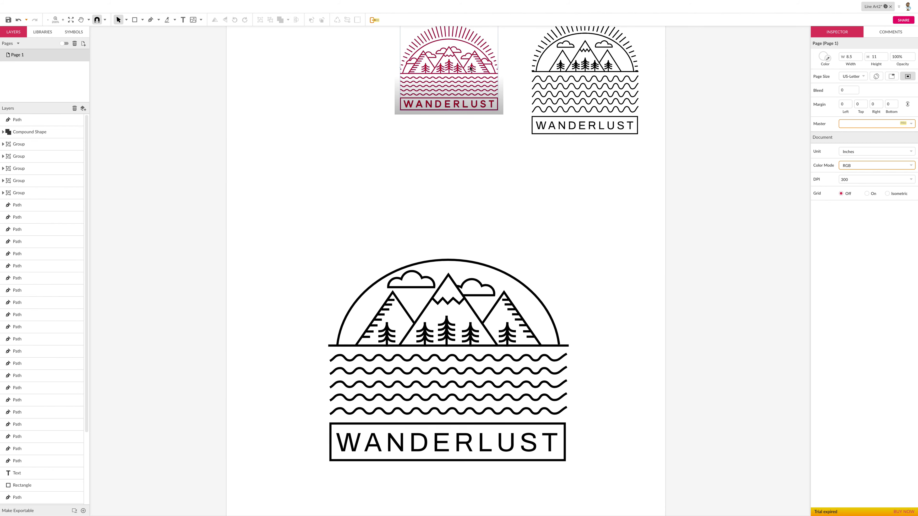
scroll(474, 71, "up", 1)
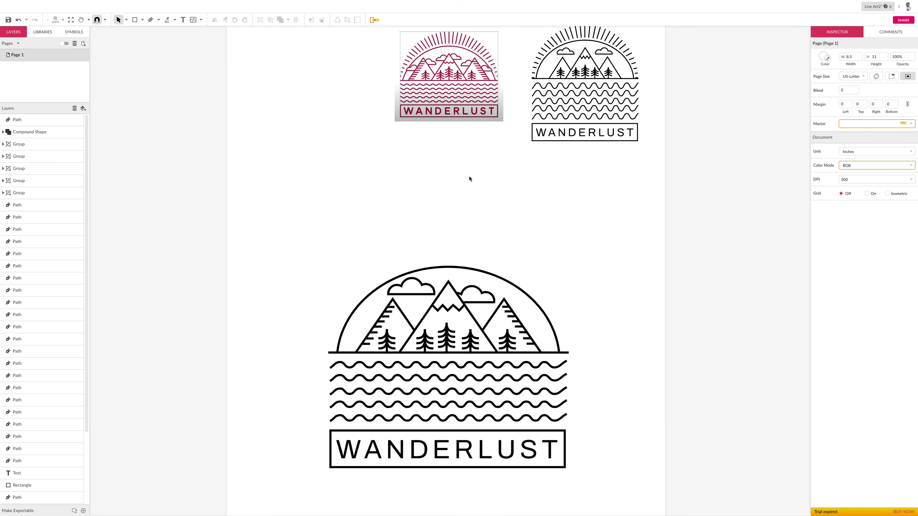
scroll(480, 237, "right", 2)
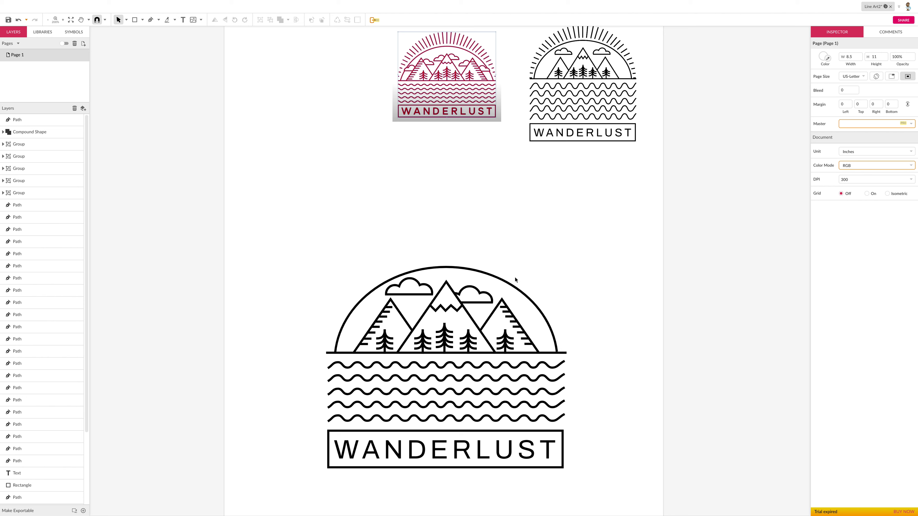
left_click(421, 286)
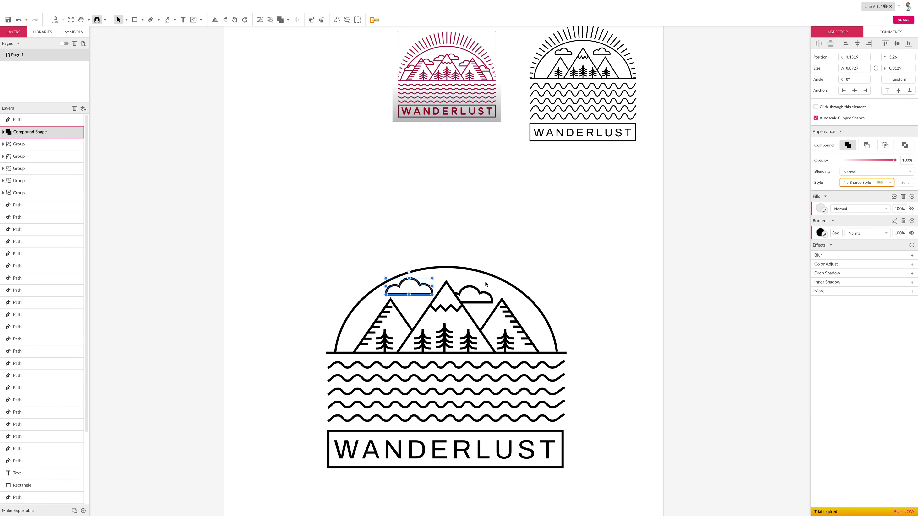
left_click(461, 273)
left_click(478, 293)
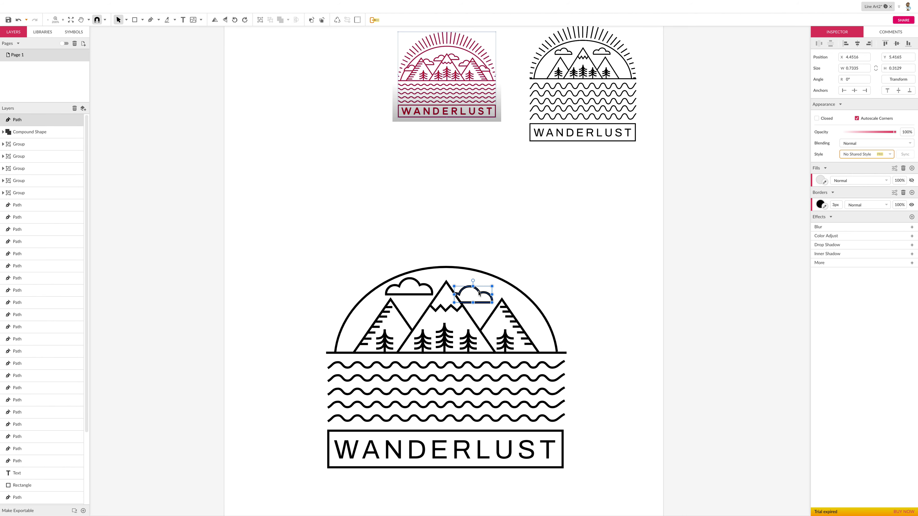
left_click(409, 295)
left_click_drag(409, 296, 534, 324)
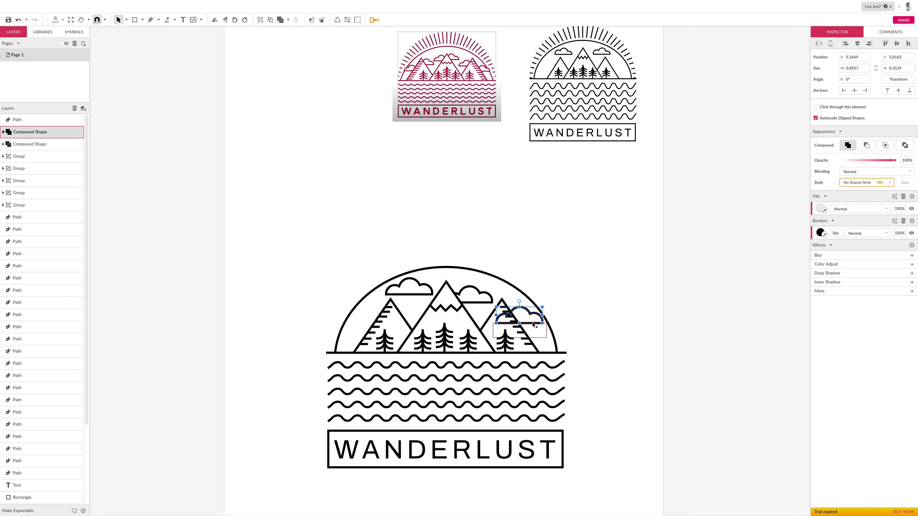
left_click(497, 257)
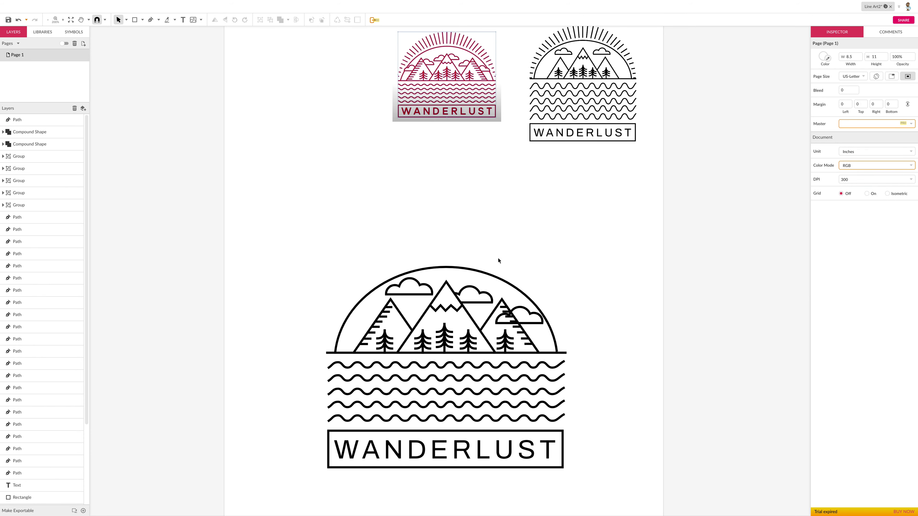
Step: Cut the third cloud along the right mountain's outer slope and delete the piece overlapping the mountain
left_click(515, 312)
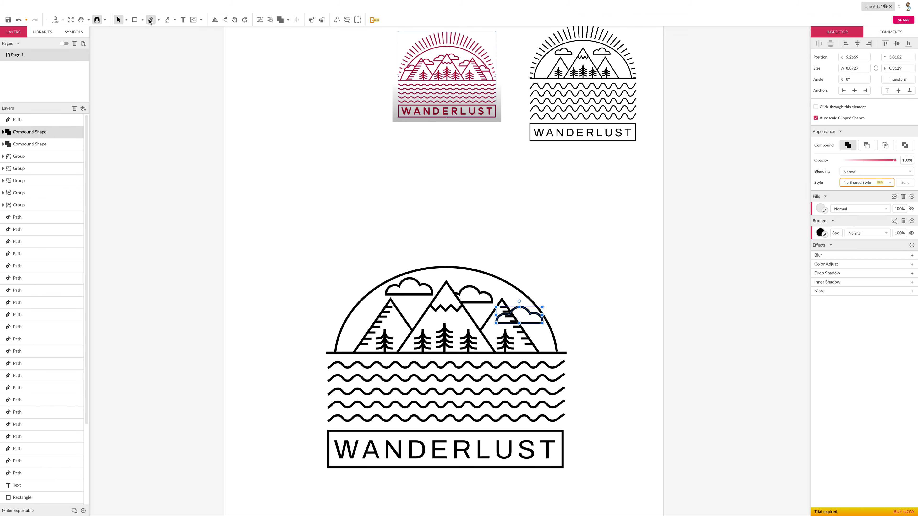
left_click(167, 20)
left_click_drag(508, 308, 525, 333)
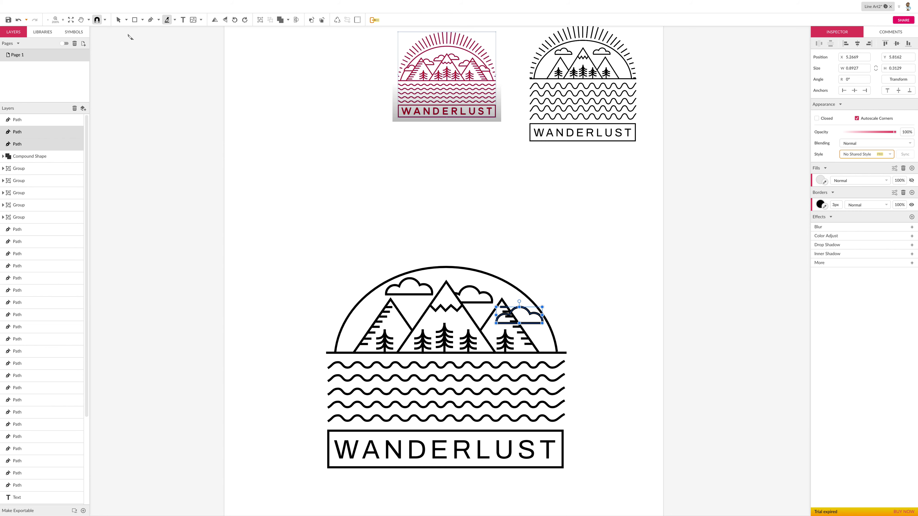
left_click(118, 19)
left_click(568, 326)
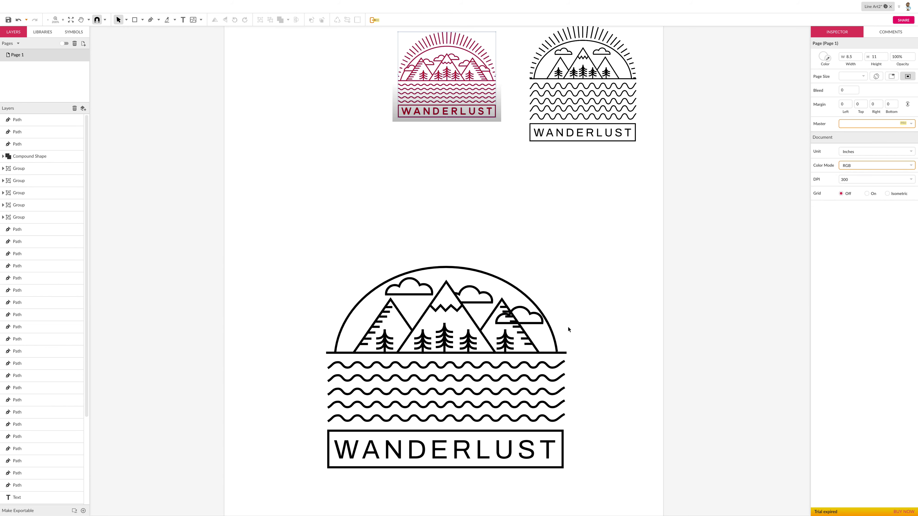
left_click(505, 326)
key("Delete")
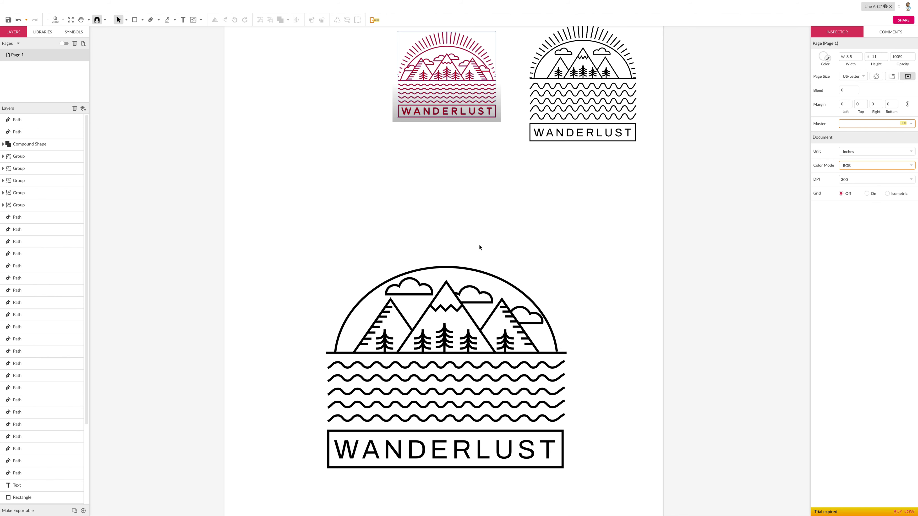
Step: Delete the black reference screenshot of the badge from the page
scroll(473, 247, "up", 2)
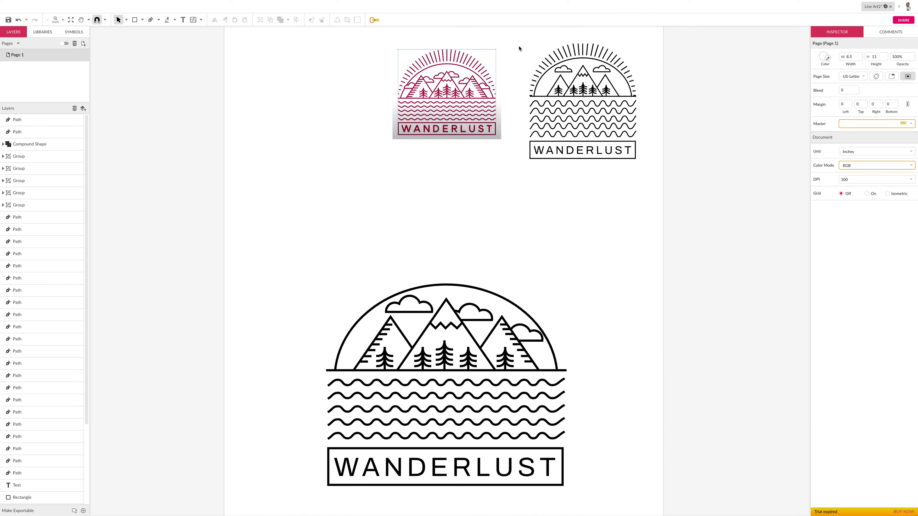
scroll(47, 373, "down", 3)
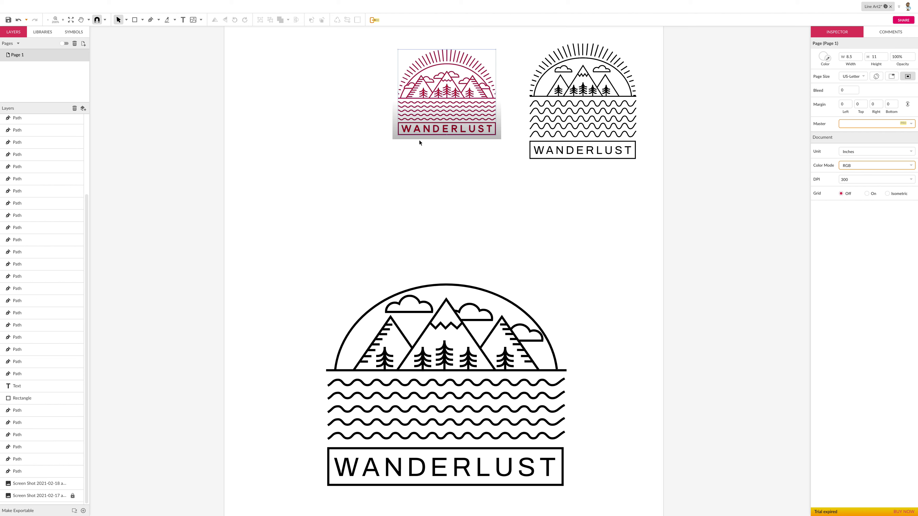
left_click(591, 102)
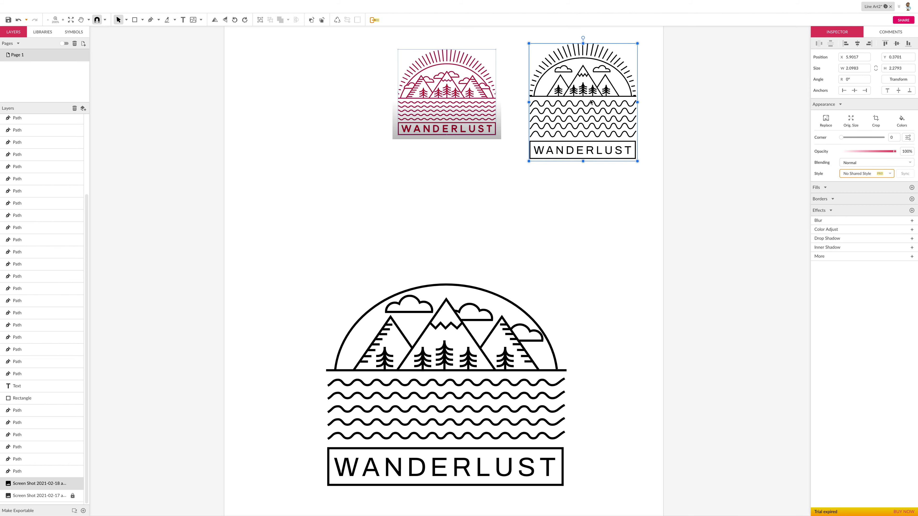
key("Delete")
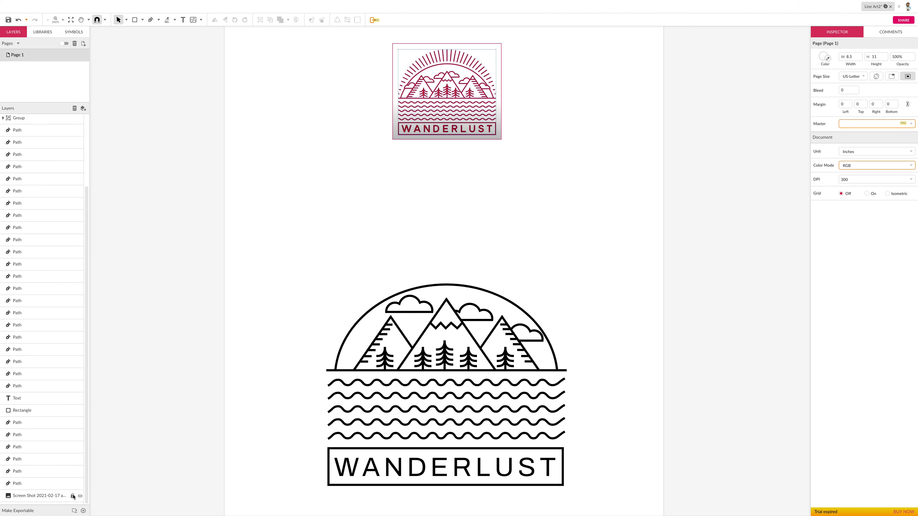
Step: Unlock the red reference screenshot and move it to the page's upper-right corner
left_click_drag(425, 102, 564, 108)
left_click(416, 87)
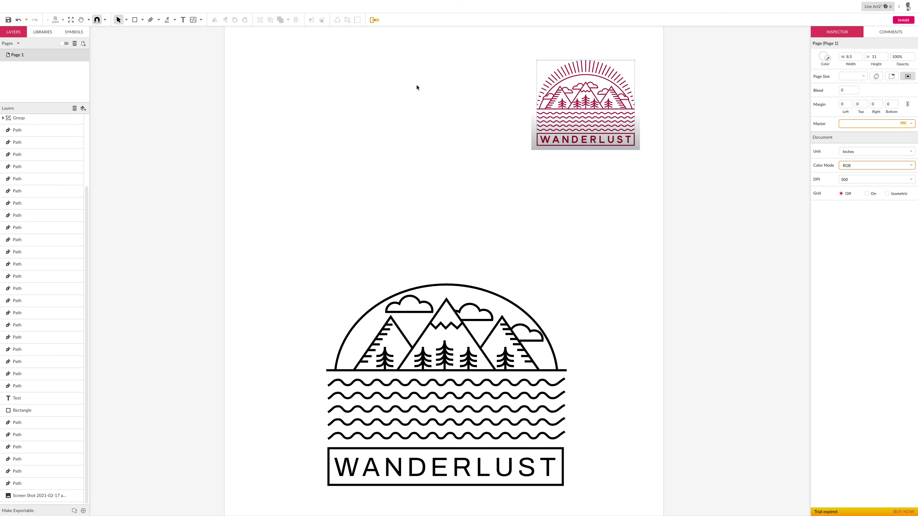
scroll(452, 101, "down", 1)
scroll(451, 101, "left", 1)
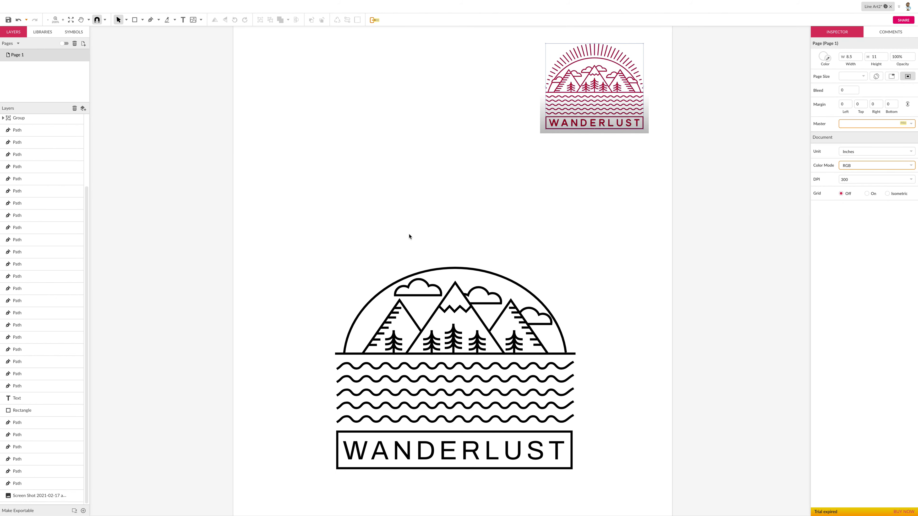
Step: Draw a straight vertical line about 4.8 in long through the badge's center, from above the semicircle to the text box's bottom edge
left_click(150, 20)
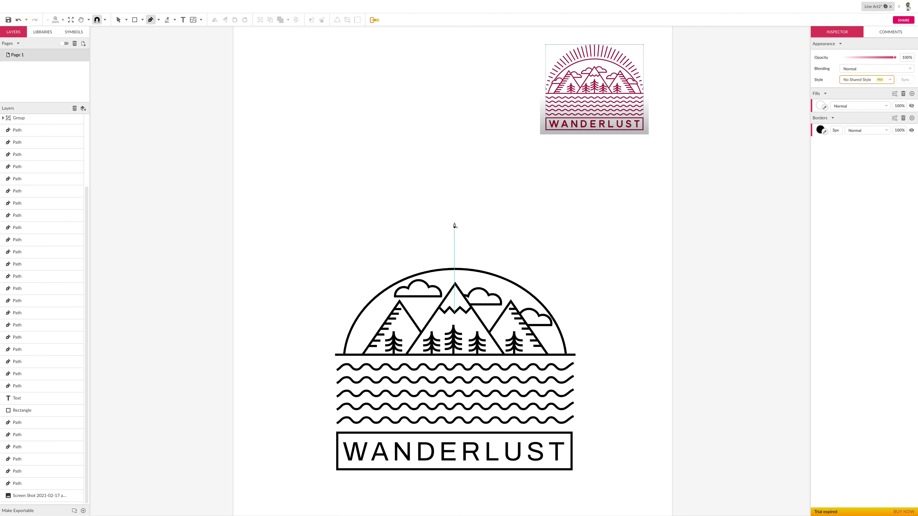
scroll(517, 188, "up", 1)
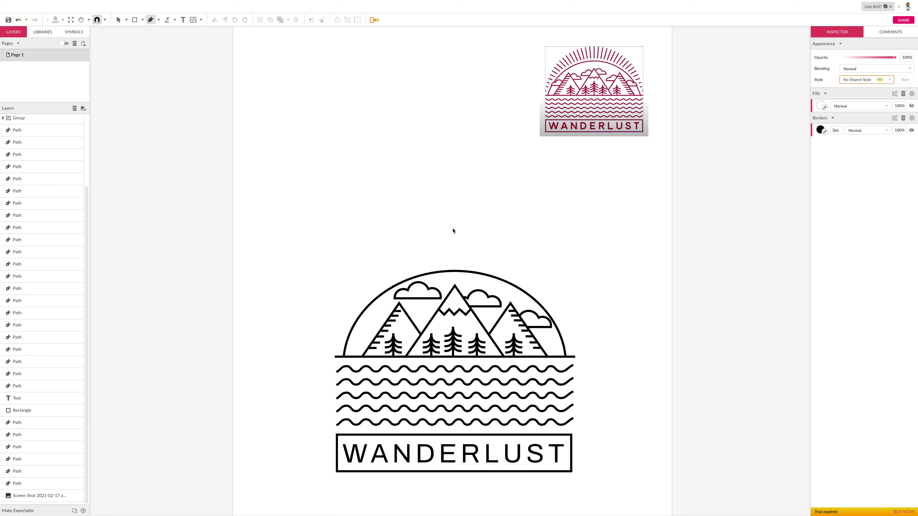
scroll(166, 45, "up", 1)
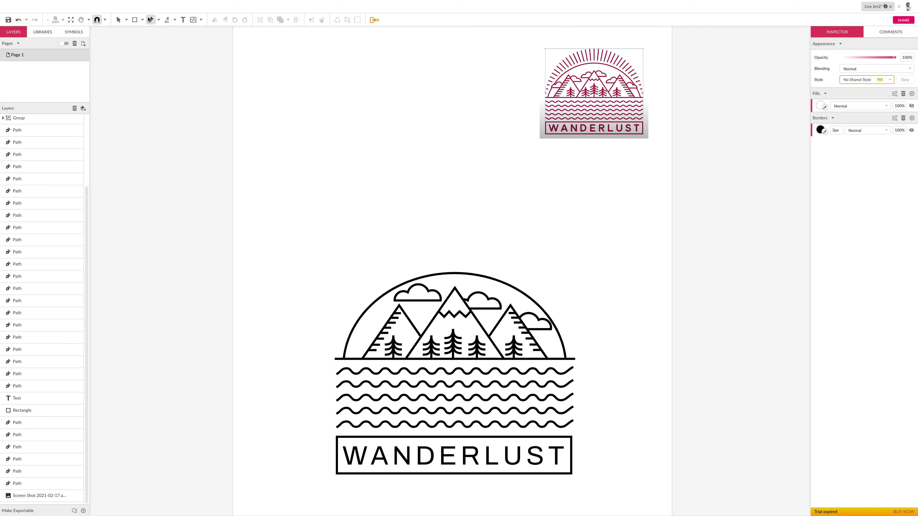
left_click(454, 227)
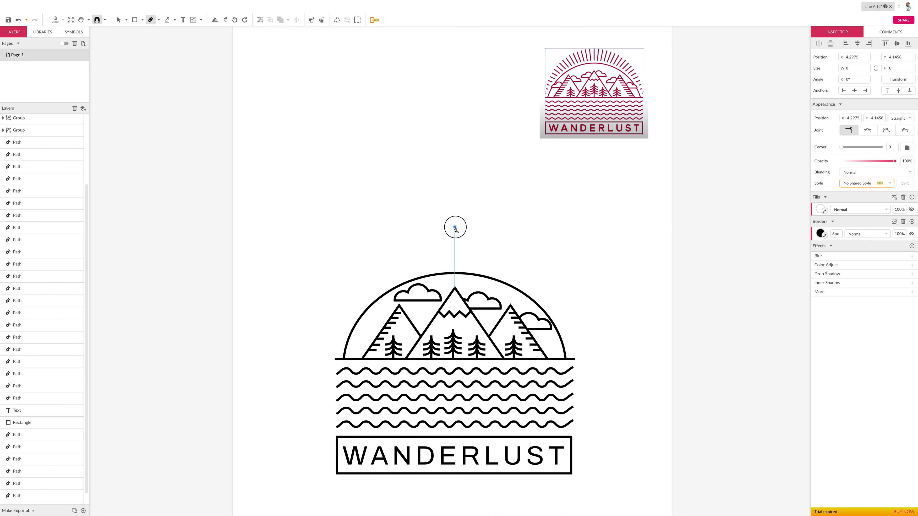
left_click(454, 432)
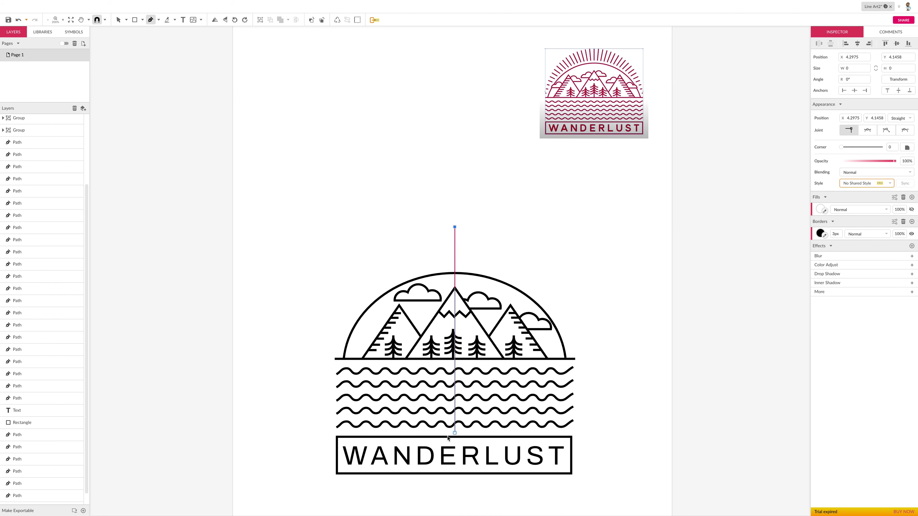
left_click(455, 475)
left_click(454, 475)
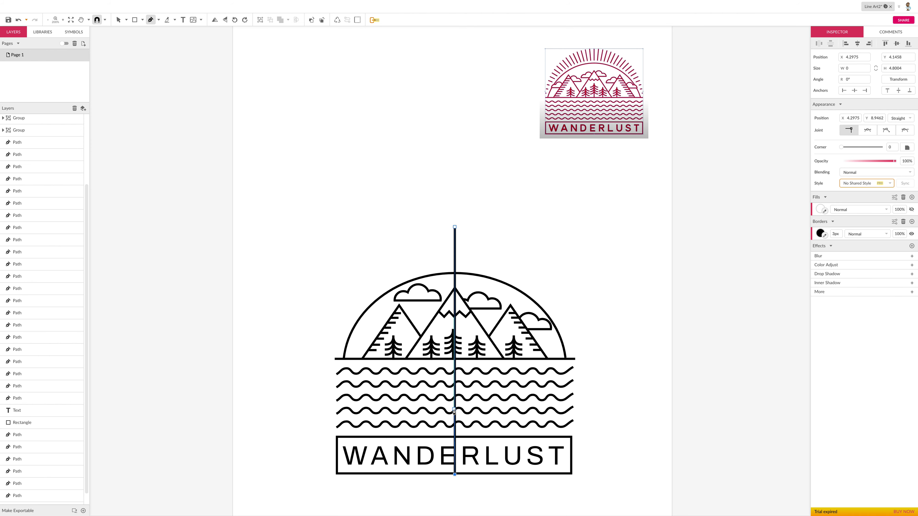
key("Delete")
key("ctrl+z")
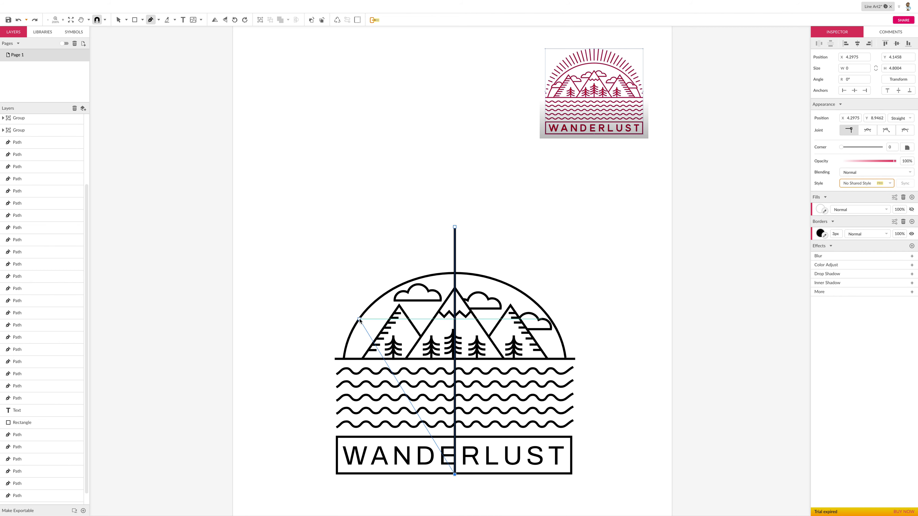
key("Escape")
Step: Move the vertical line to the empty area above the badge, at about X 2.90 in and Y 0.18 in
left_click_drag(455, 254, 367, 82)
scroll(400, 178, "up", 2)
scroll(400, 181, "up", 1)
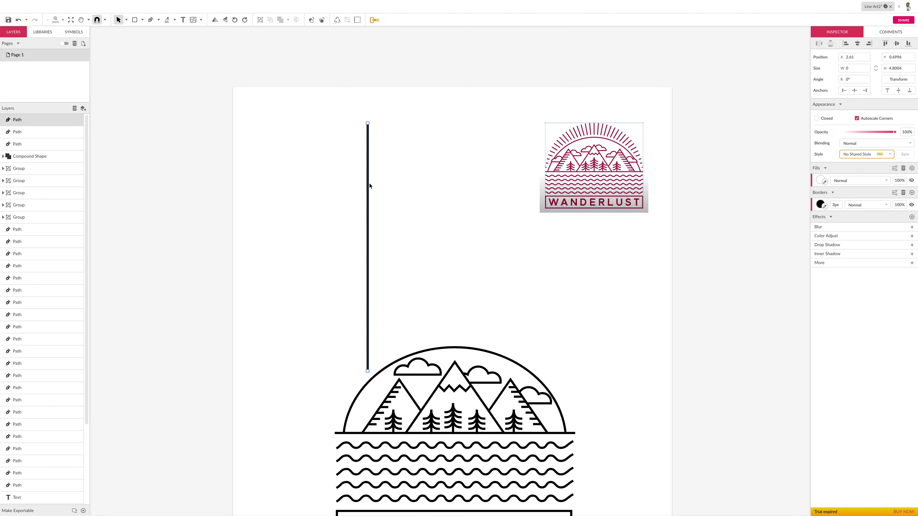
left_click_drag(369, 182, 381, 159)
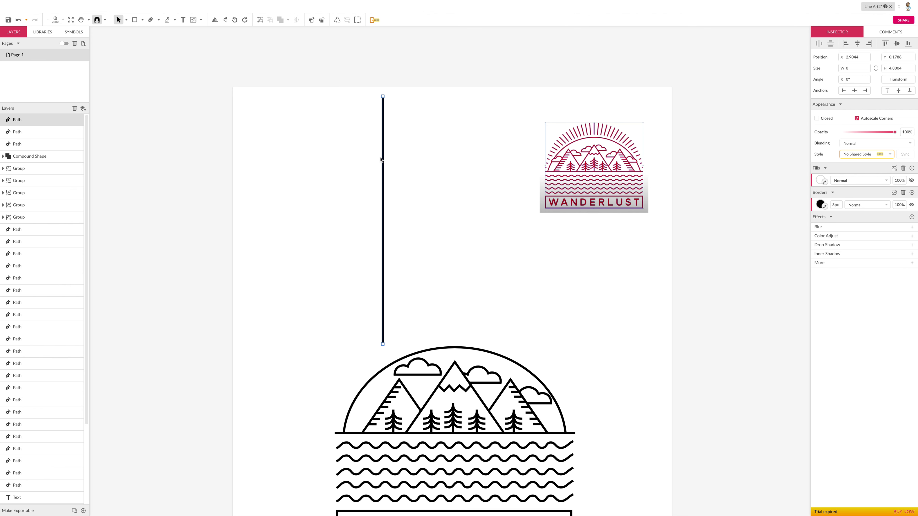
Step: Duplicate the vertical line and rotate the copy 90° about its center to form a cross, selecting both lines
key("ctrl+z")
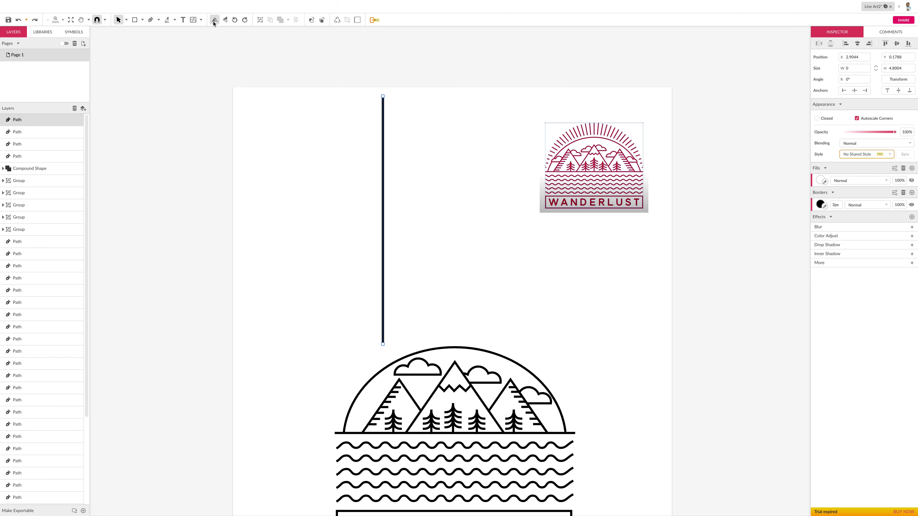
left_click(244, 21)
left_click_drag(360, 183, 416, 253)
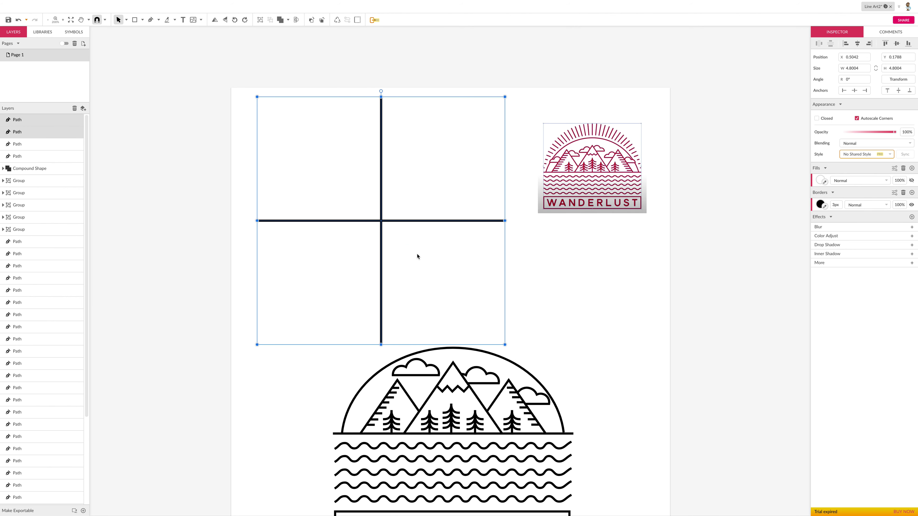
Step: Select both lines of the cross and duplicate them in place
left_click(334, 174)
left_click_drag(334, 172, 417, 250)
key("ctrl+d")
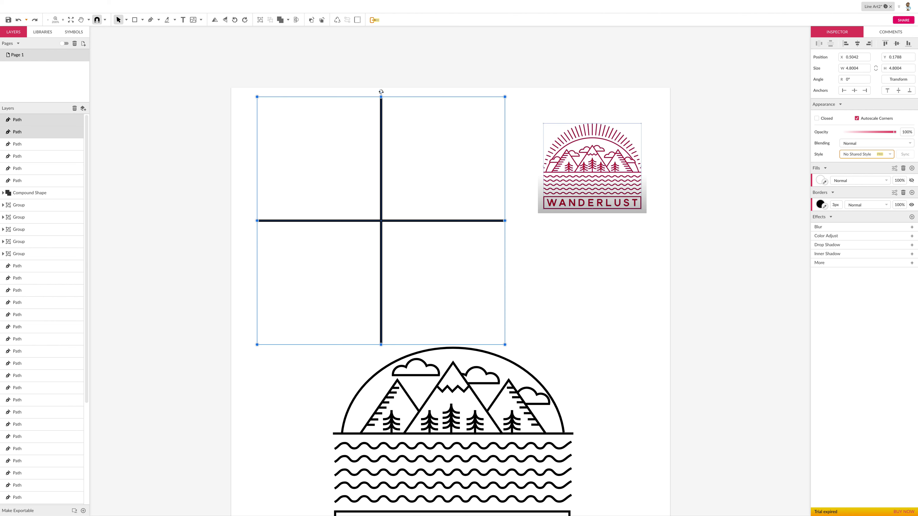
Step: Rotate the duplicated cross 45° about its center and select all four crossed lines
left_click_drag(381, 92, 459, 129)
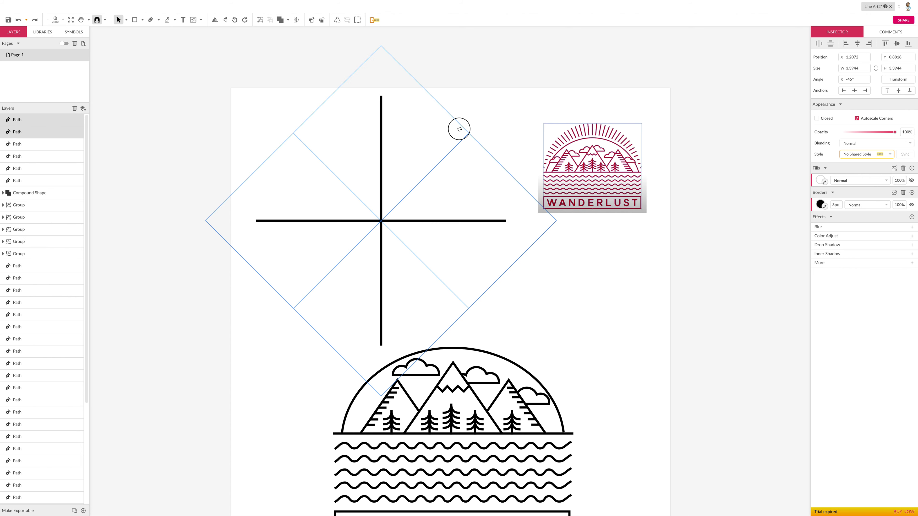
left_click_drag(459, 129, 460, 131)
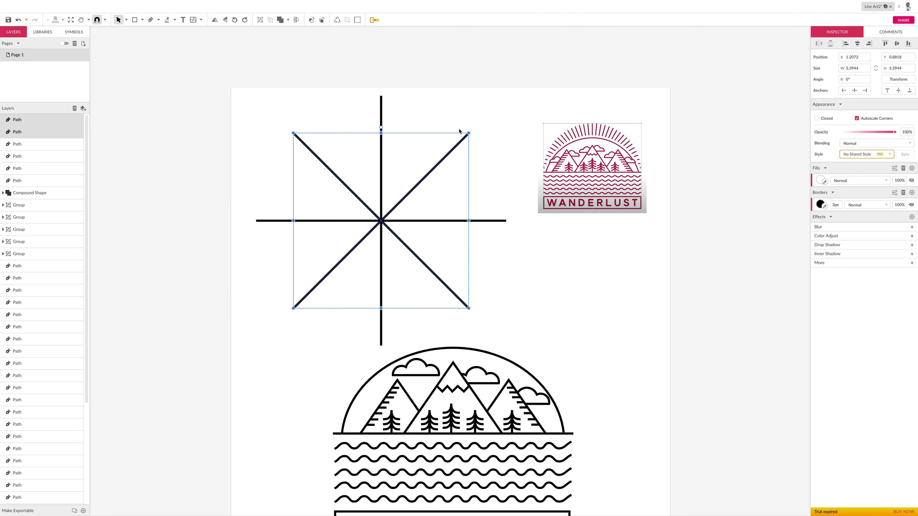
left_click(355, 111)
left_click_drag(271, 107, 488, 315)
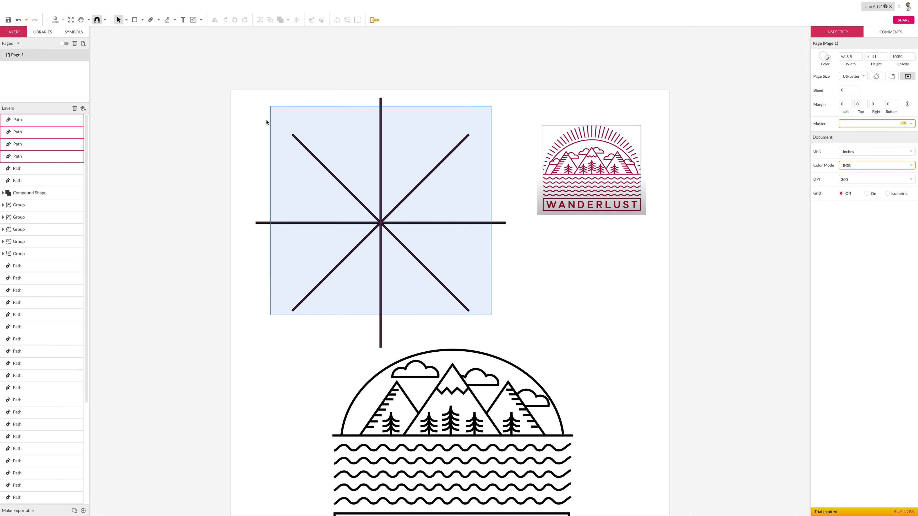
left_click_drag(247, 100, 515, 348)
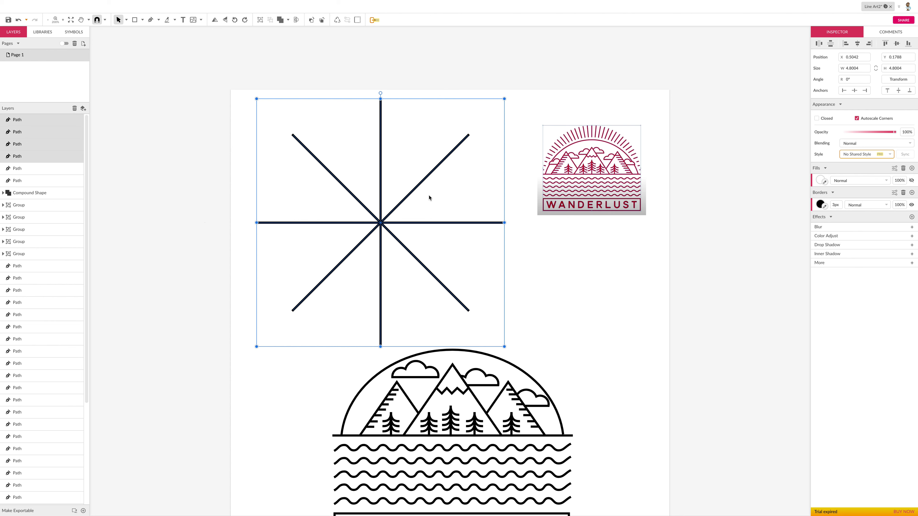
key("ctrl+z")
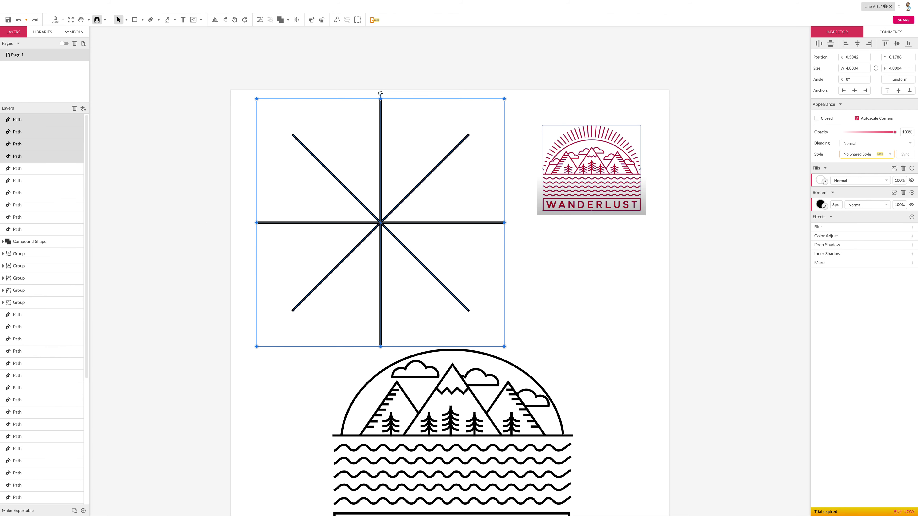
left_click_drag(380, 93, 428, 109)
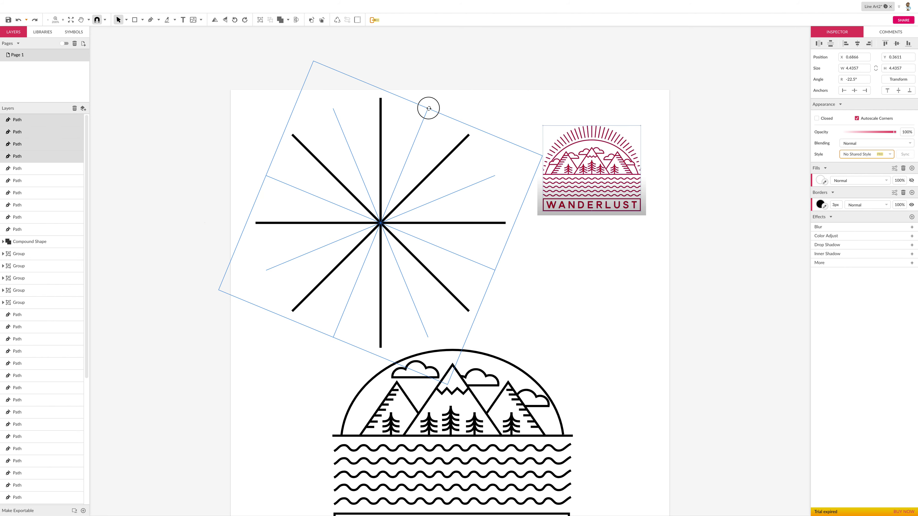
left_click_drag(428, 108, 428, 108)
scroll(428, 109, "down", 1)
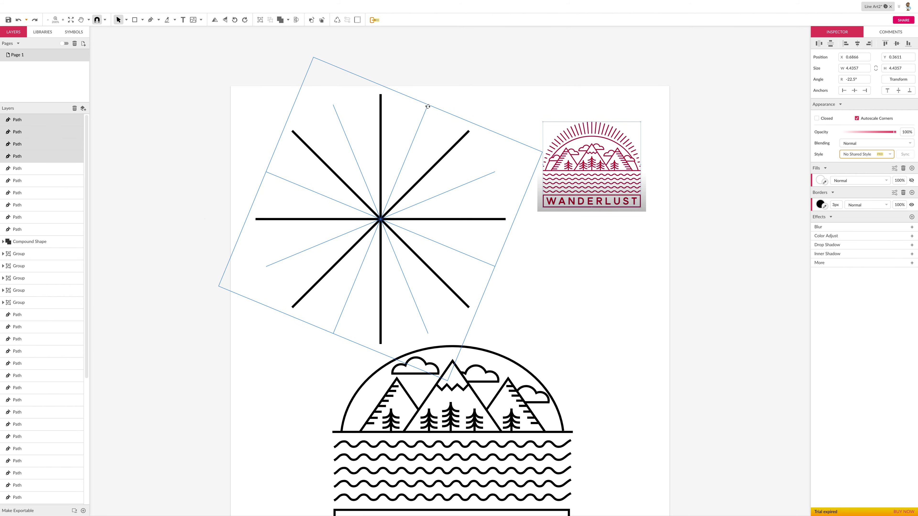
key("Escape")
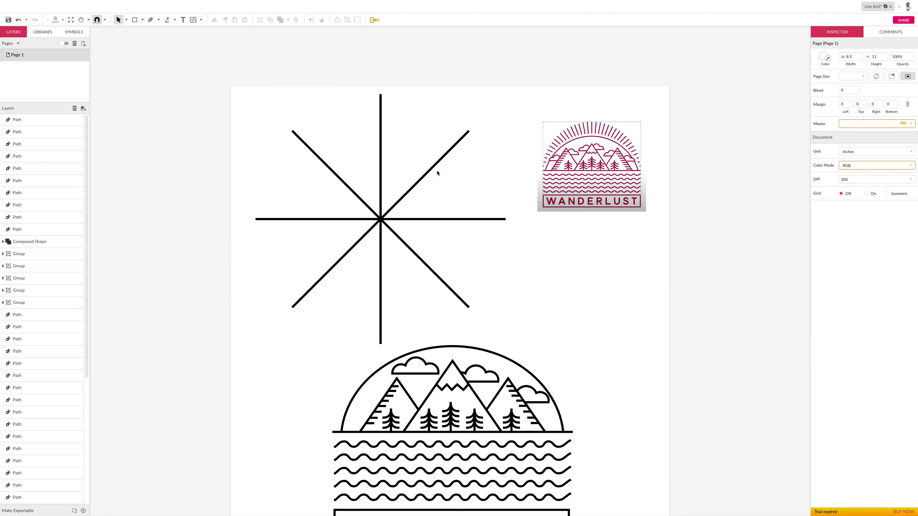
left_click_drag(285, 107, 479, 311)
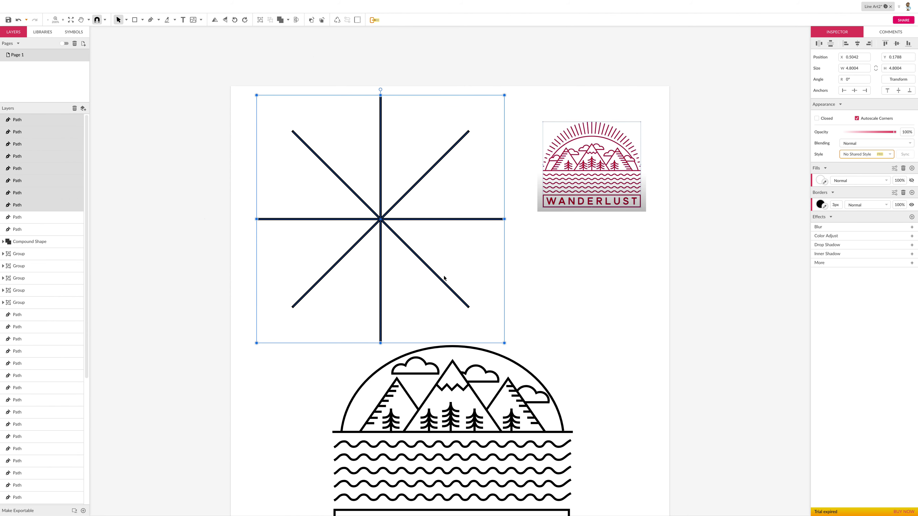
left_click(252, 190)
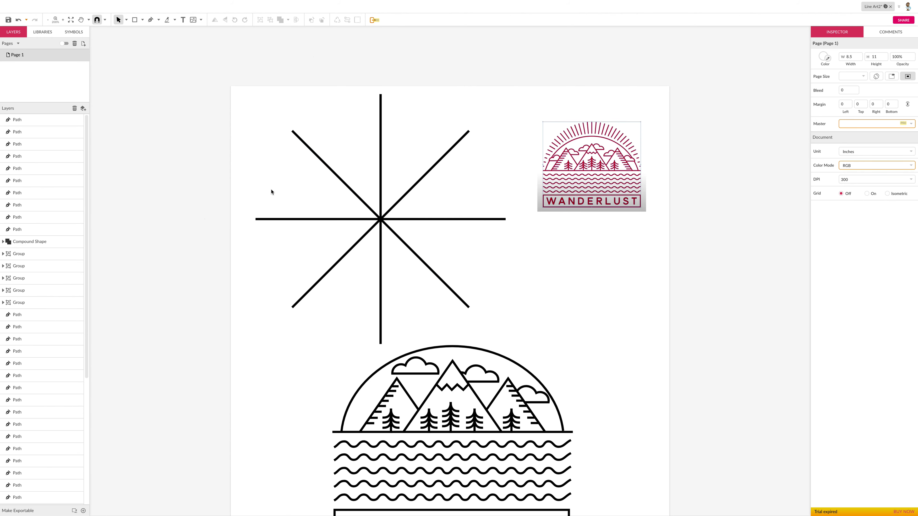
key("ctrl+z")
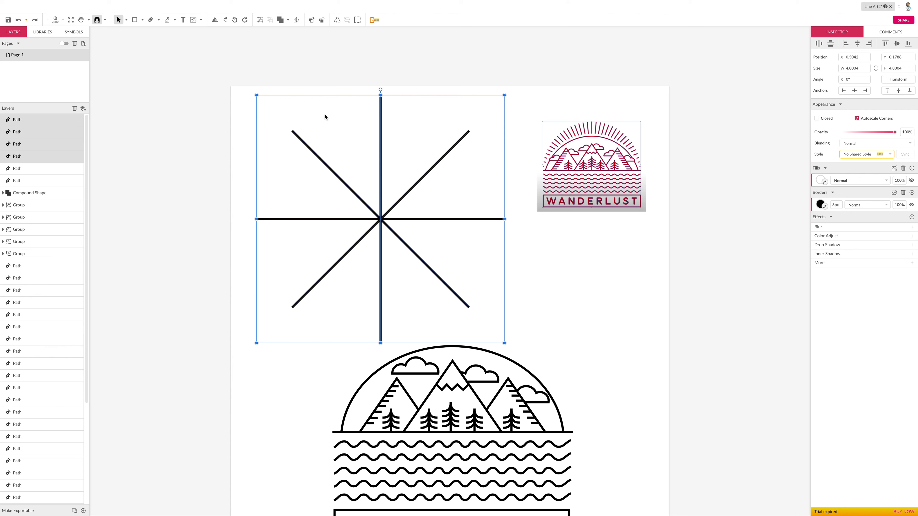
Step: Duplicate the four crossed lines in place, rotate the copies about 22.6° clockwise, and select all eight lines
key("ctrl+d")
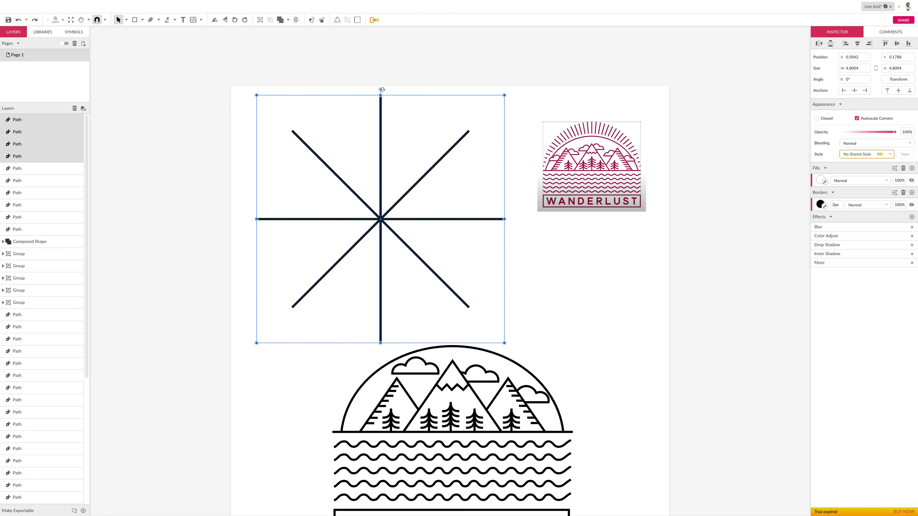
left_click_drag(381, 89, 429, 103)
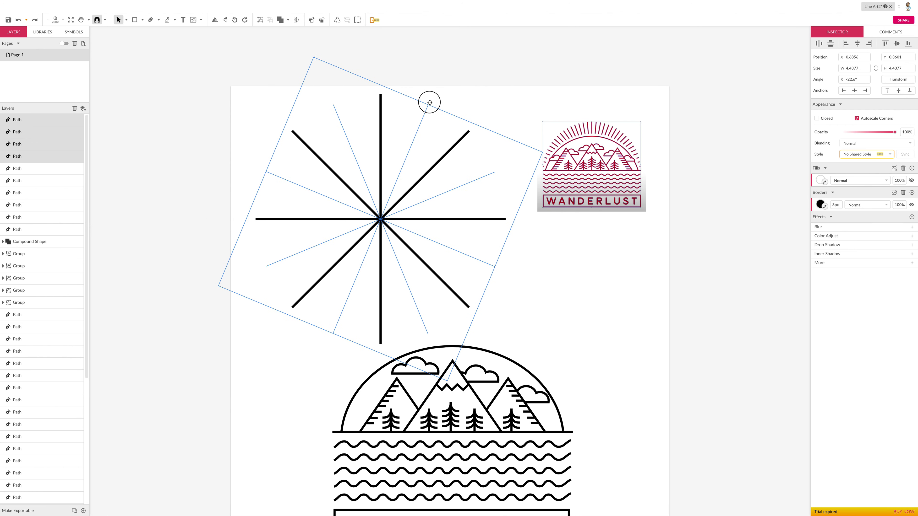
left_click_drag(429, 102, 429, 103)
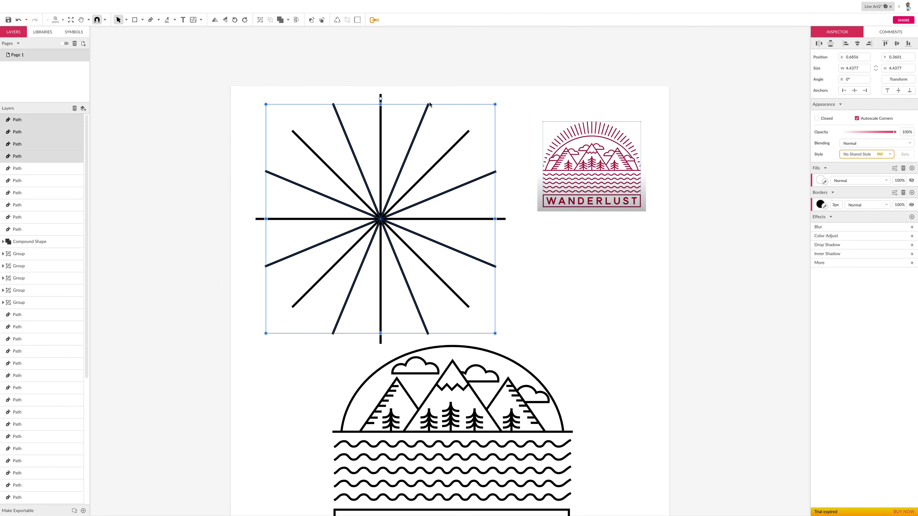
left_click(472, 105)
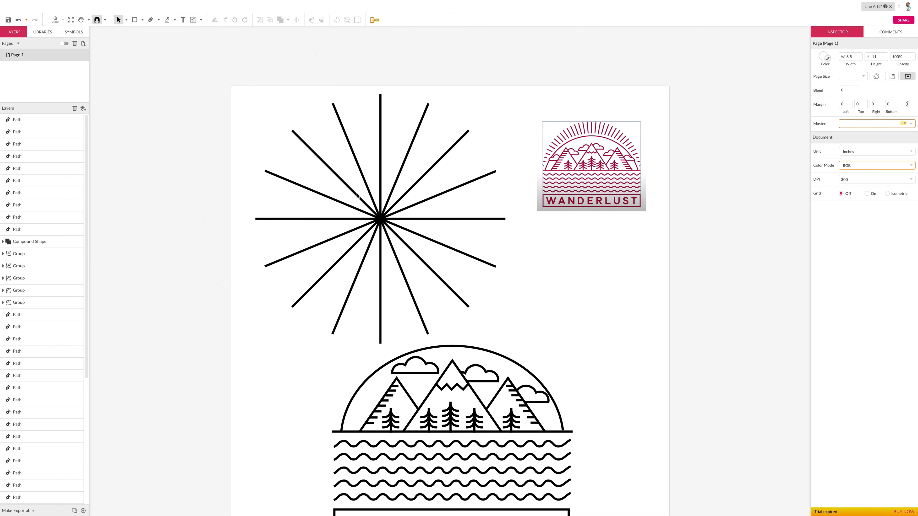
left_click_drag(249, 93, 496, 328)
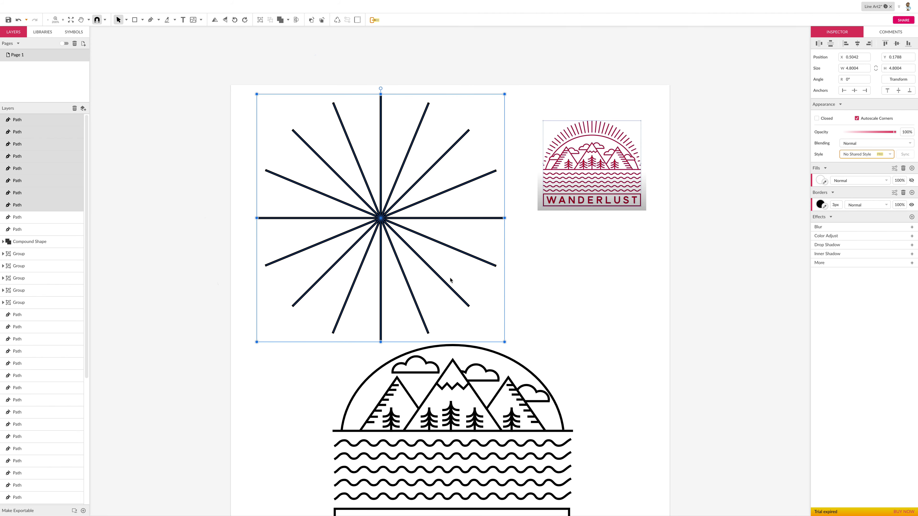
key("ctrl+d")
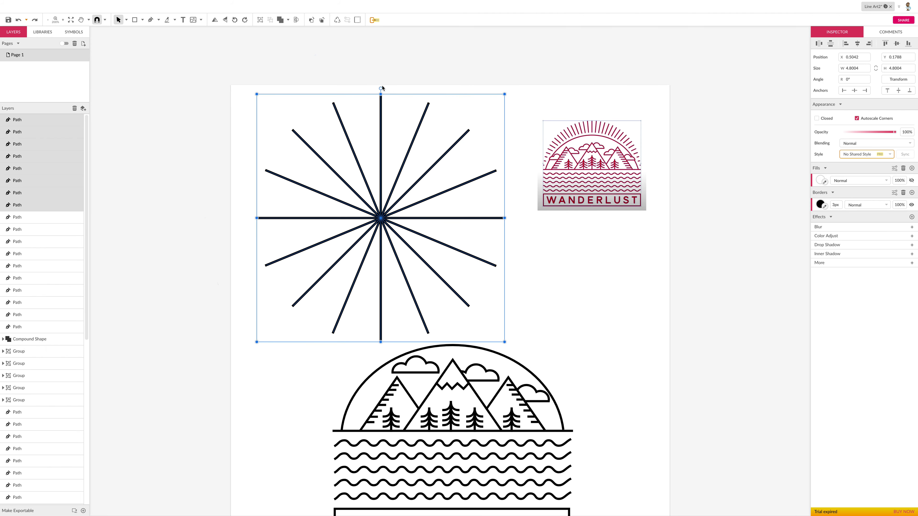
left_click_drag(381, 88, 404, 90)
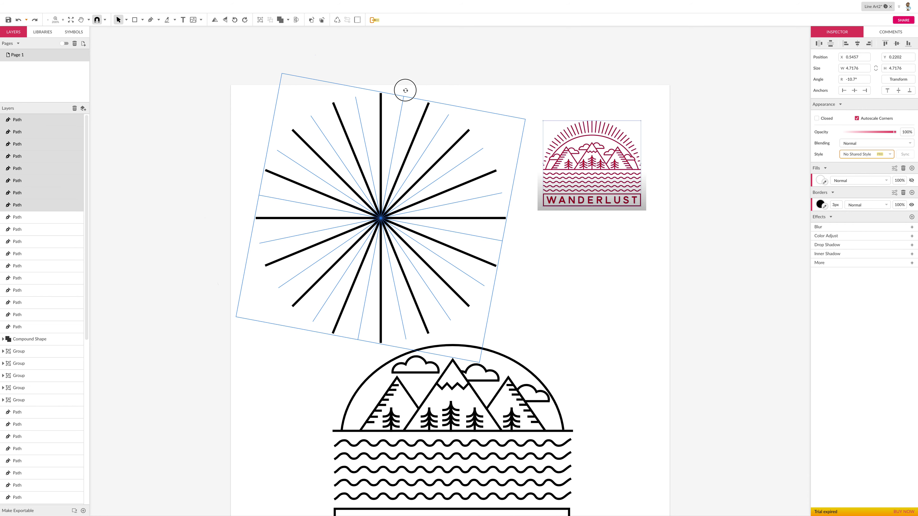
left_click_drag(405, 90, 405, 90)
scroll(405, 91, "down", 1)
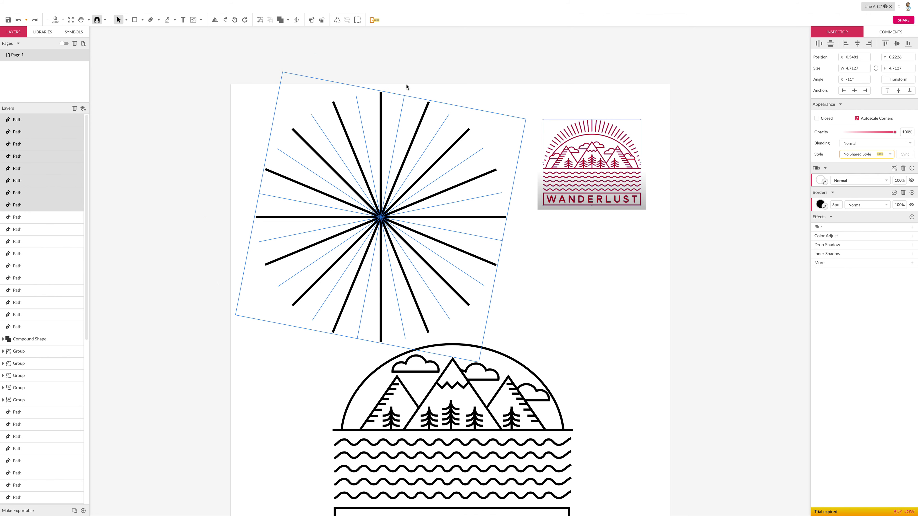
left_click(464, 91)
key("ctrl+z")
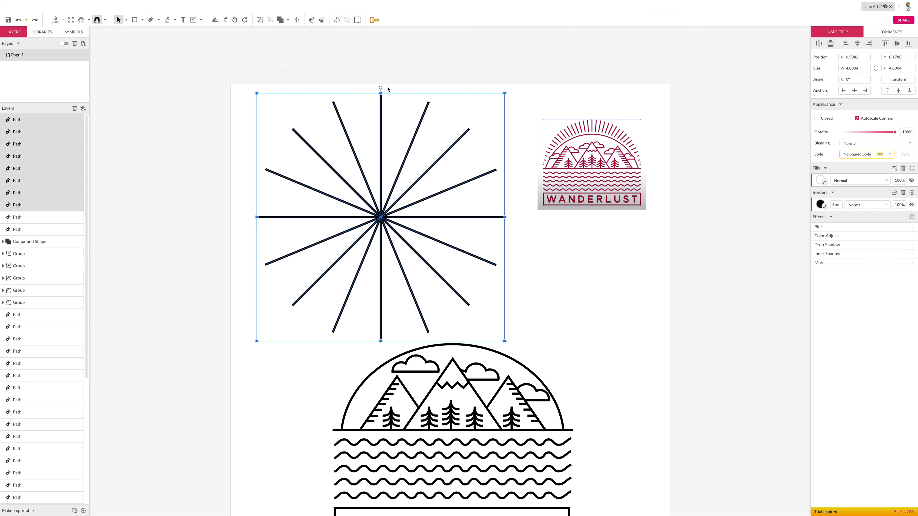
Step: Duplicate the eight lines in place and rotate the copies clockwise to sit midway between the existing rays
key("ctrl+d")
left_click_drag(381, 88, 406, 92)
left_click(471, 103)
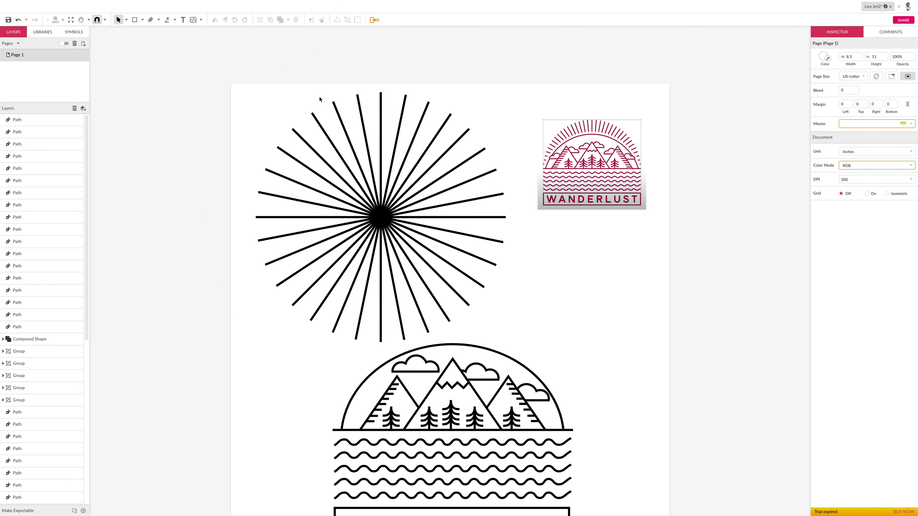
Step: Duplicate all sixteen lines in place and rotate the copies slightly clockwise to fill the gaps in the sunburst
left_click_drag(250, 89, 504, 336)
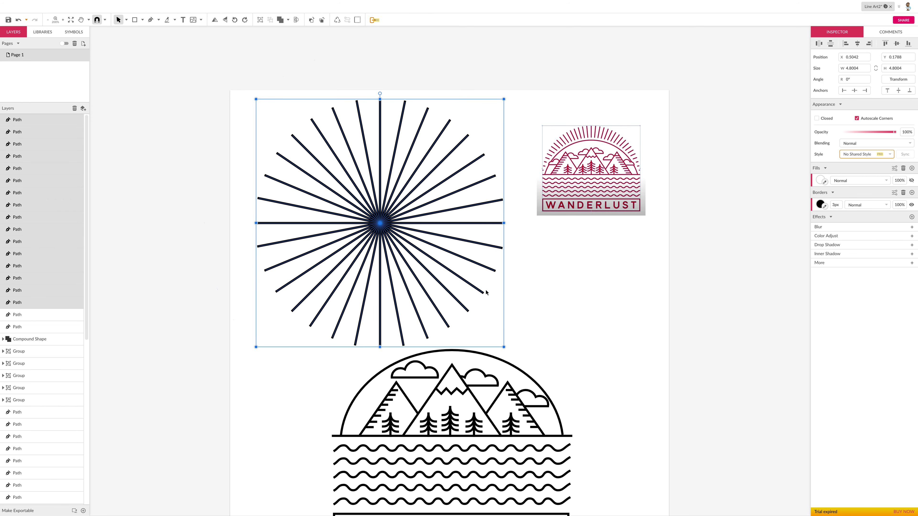
key("ctrl+z")
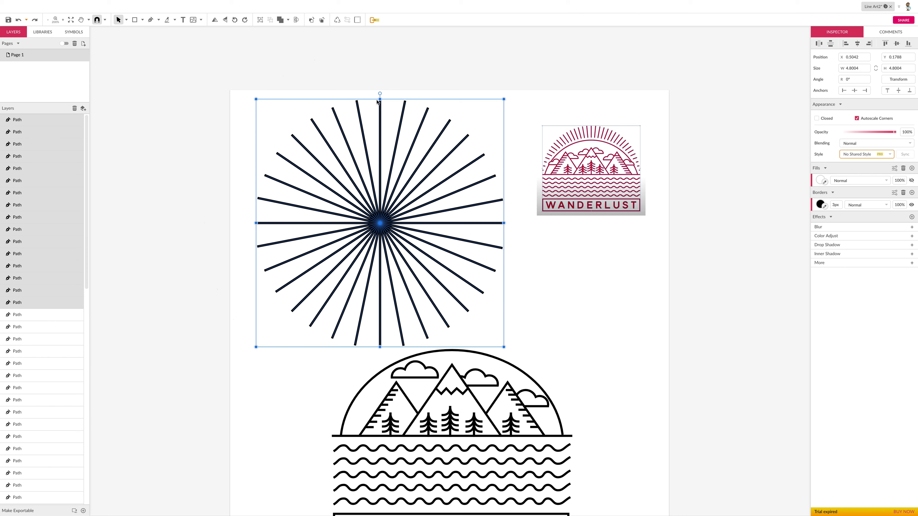
left_click_drag(380, 94, 391, 97)
left_click(333, 83)
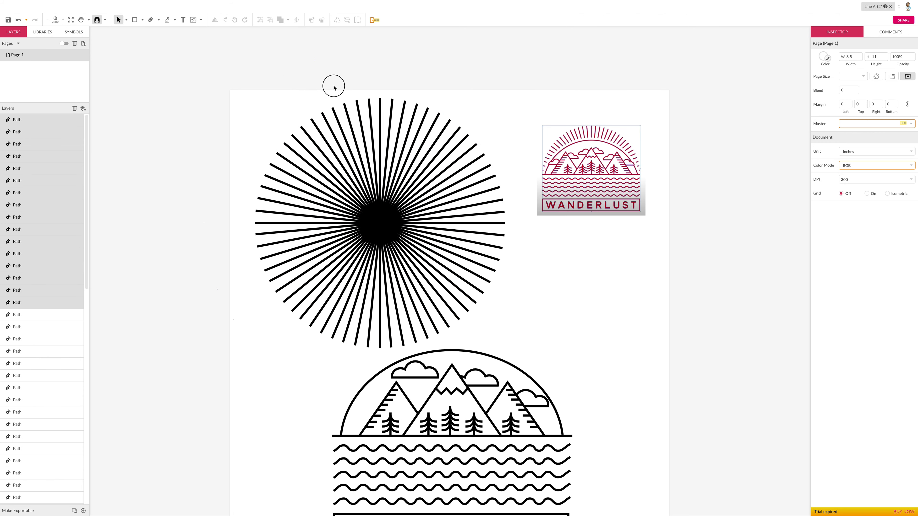
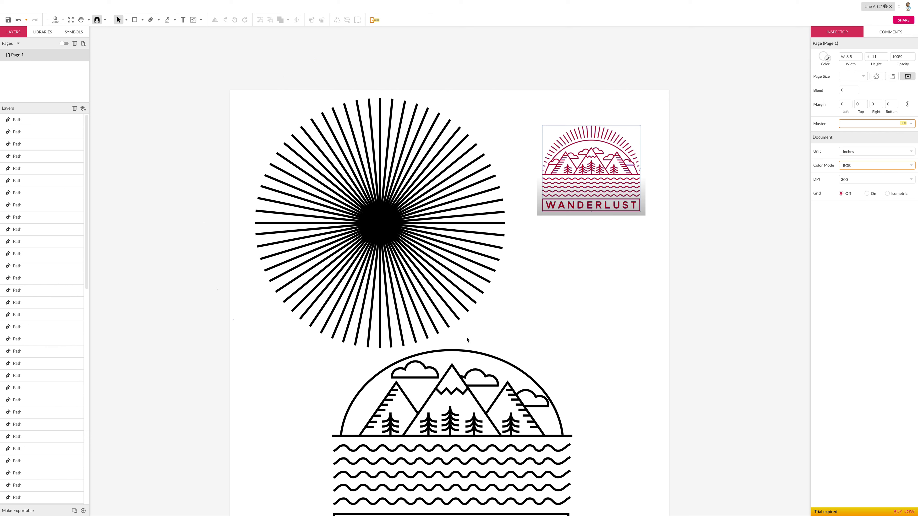
Step: Duplicate the badge's semicircle and enlarge the copy to about 4.48 in wide and 1.73 in high, keeping its base in place
left_click(467, 352)
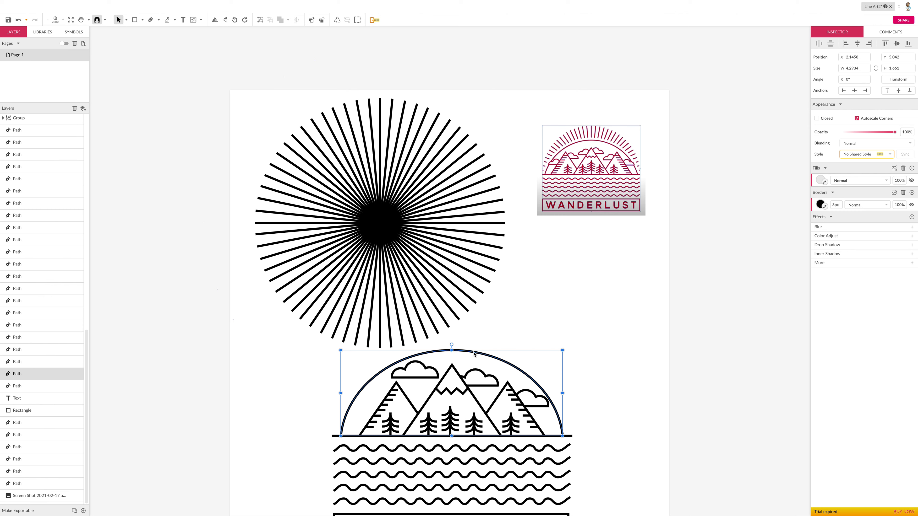
key("ctrl+z")
left_click_drag(452, 350, 452, 347)
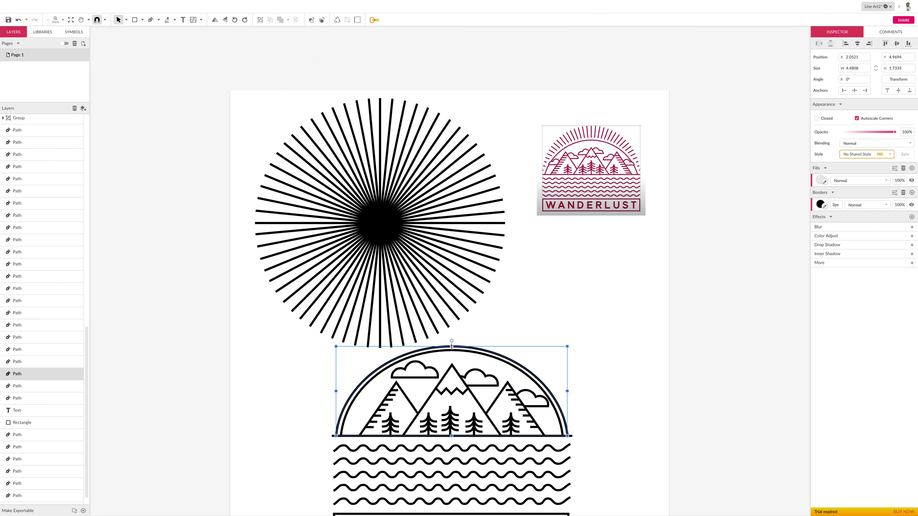
left_click(498, 335)
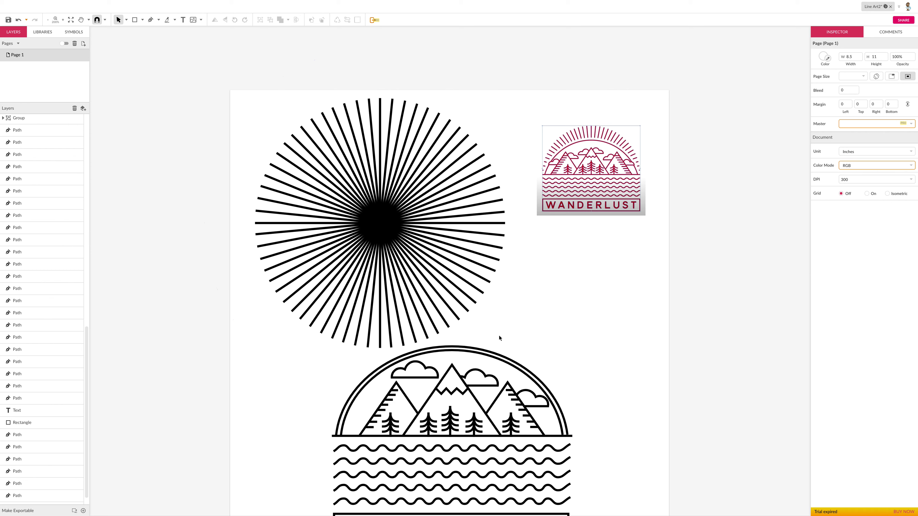
Step: Stretch the outer semicircle upward to a height of about 1.77 in
left_click(451, 347)
left_click_drag(451, 346, 451, 346)
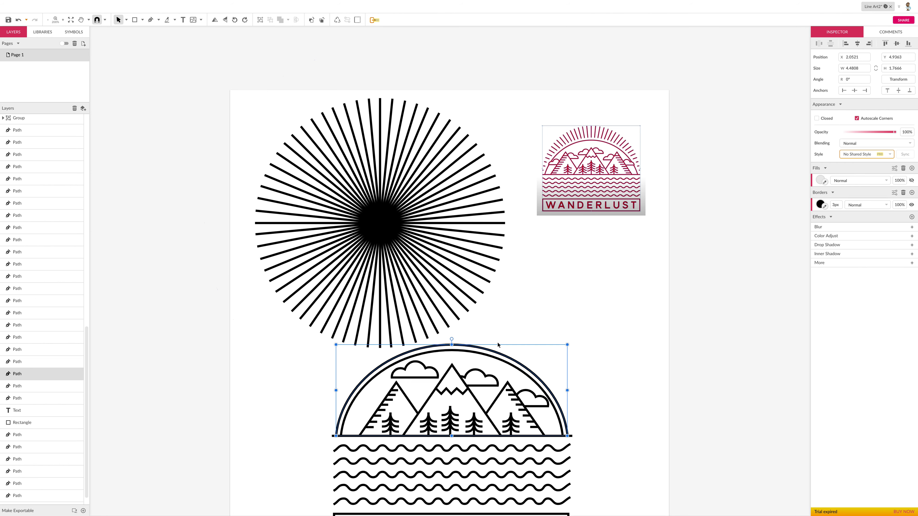
left_click(498, 340)
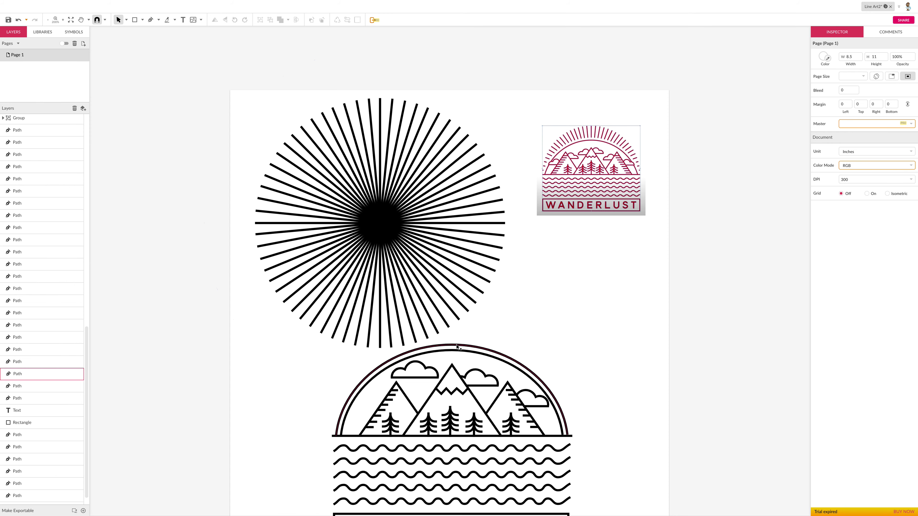
left_click_drag(457, 347, 385, 127)
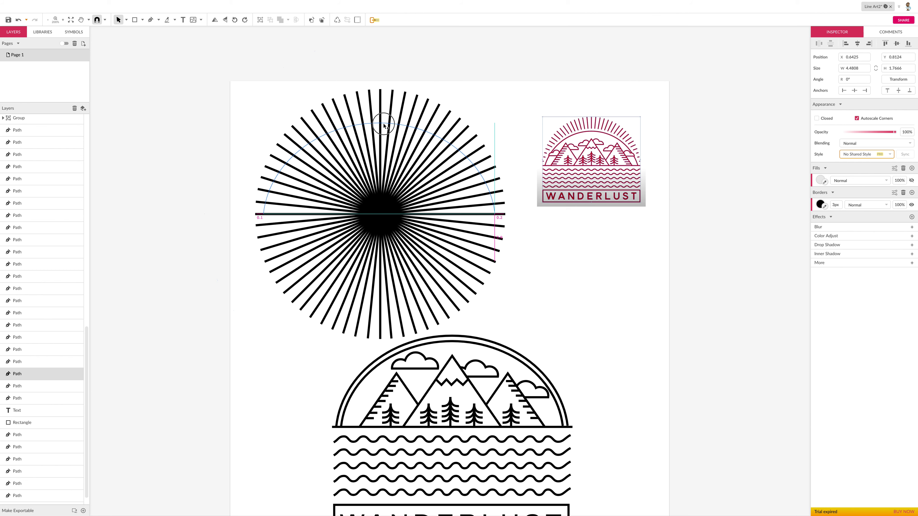
left_click_drag(384, 124, 384, 124)
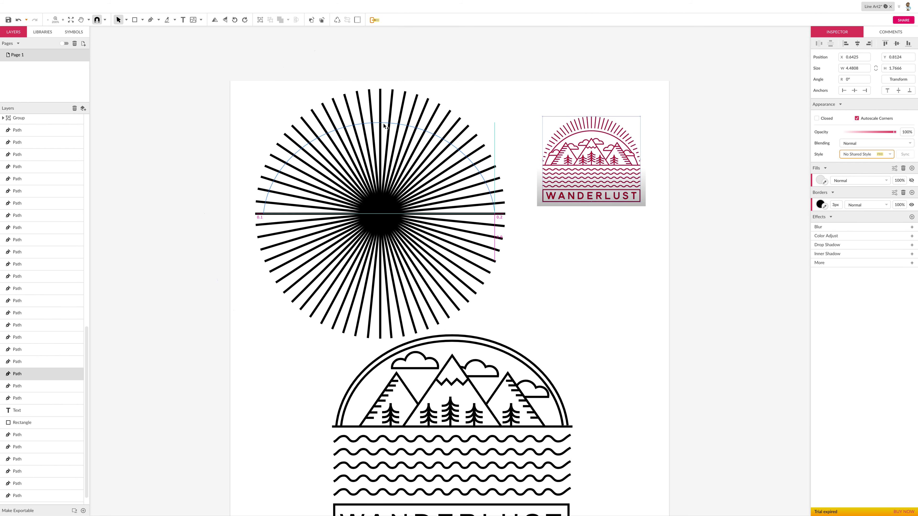
key("Escape")
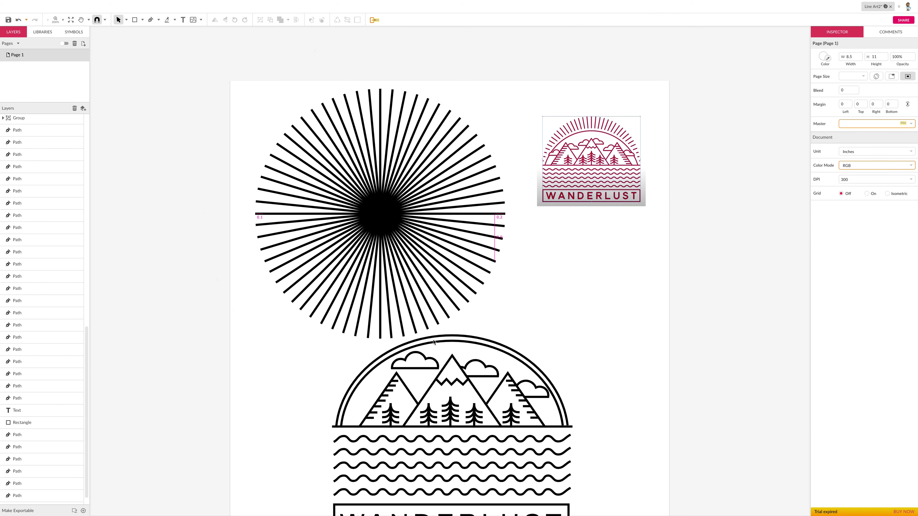
Step: Try to move the outer semicircle onto the sunburst, centred with its base along the horizontal ray
left_click_drag(460, 339, 391, 123)
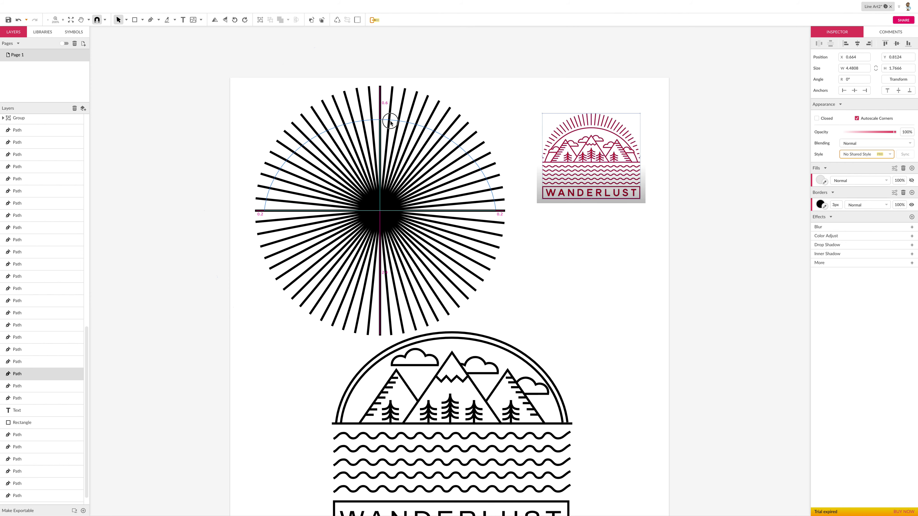
scroll(390, 122, "down", 1)
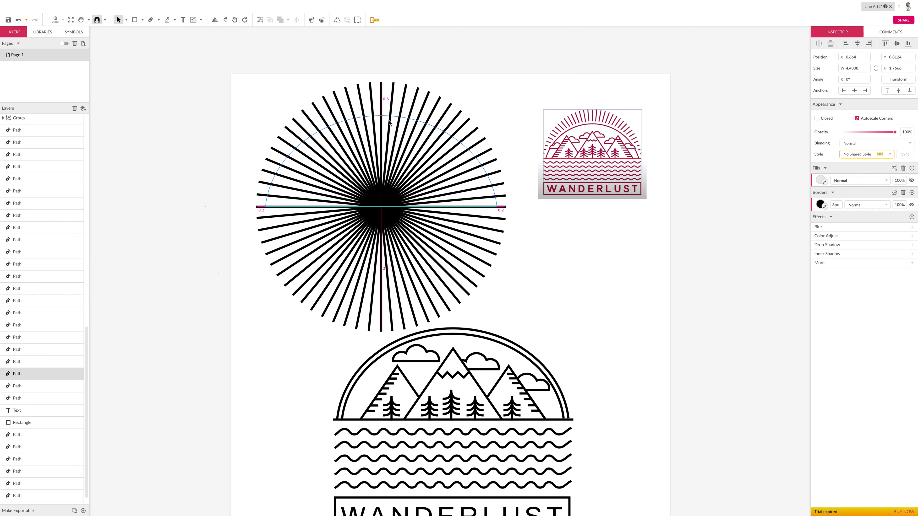
left_click(270, 98)
left_click_drag(476, 328, 406, 115)
scroll(413, 110, "down", 1)
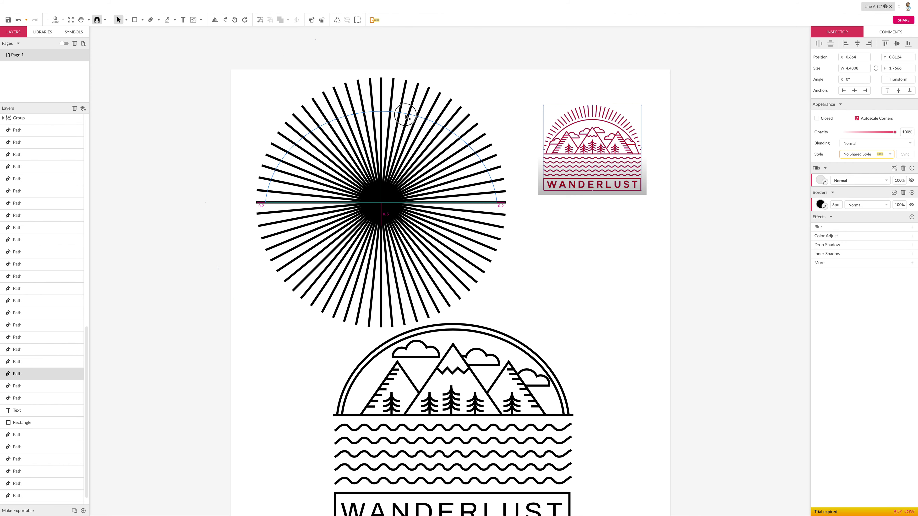
left_click_drag(406, 114, 405, 115)
scroll(406, 115, "down", 1)
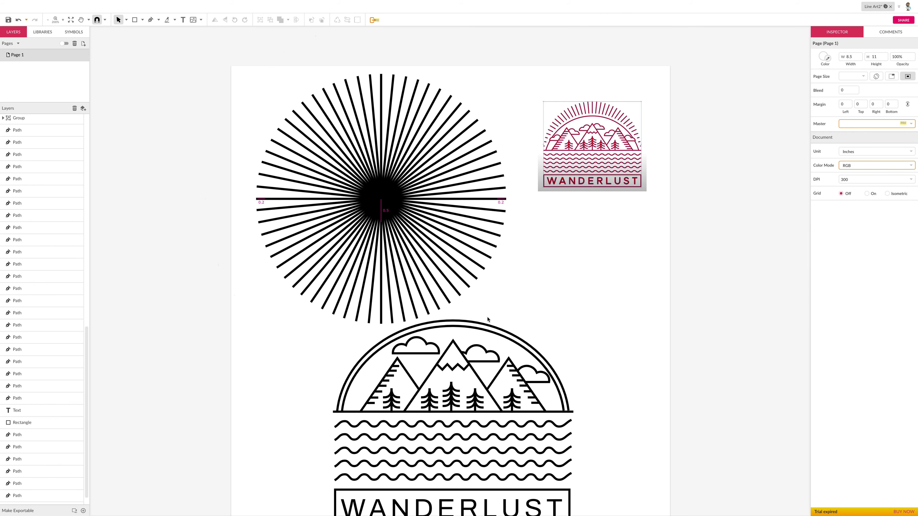
key("ctrl+minus")
scroll(486, 325, "up", 1)
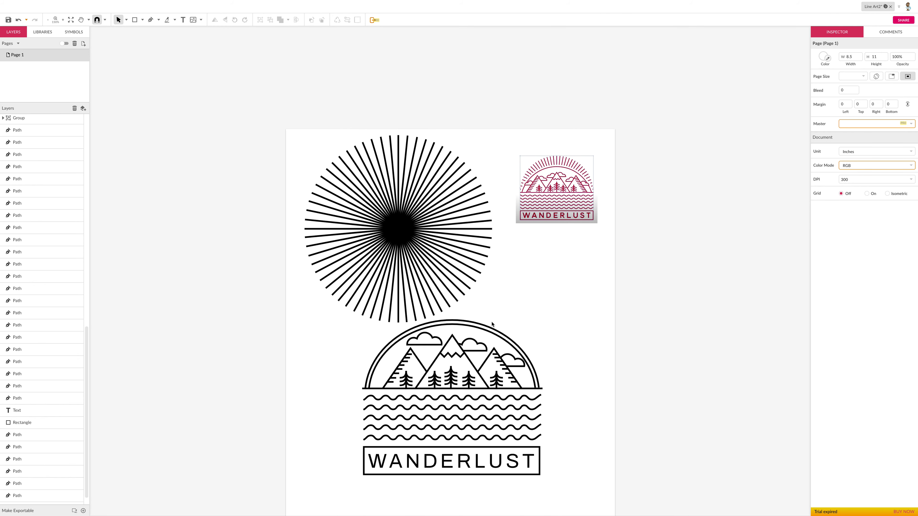
left_click_drag(482, 333, 429, 168)
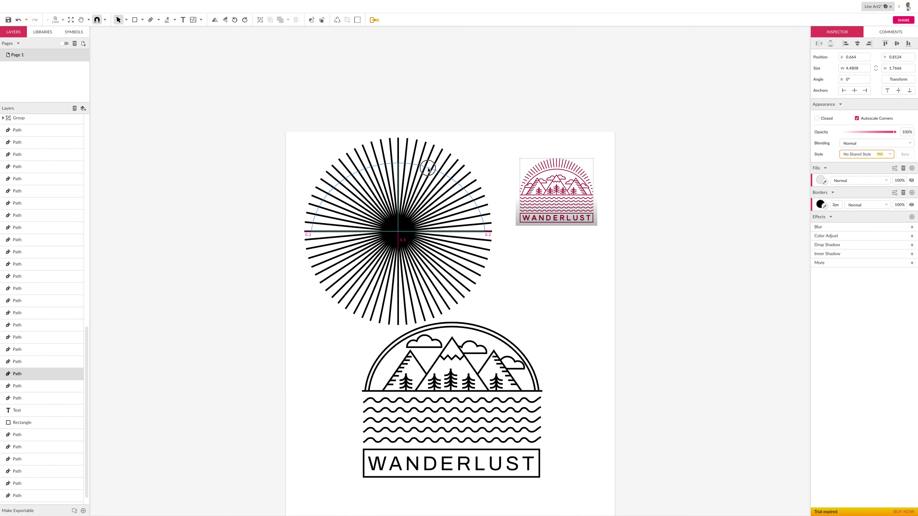
left_click_drag(428, 169, 429, 170)
left_click(418, 167)
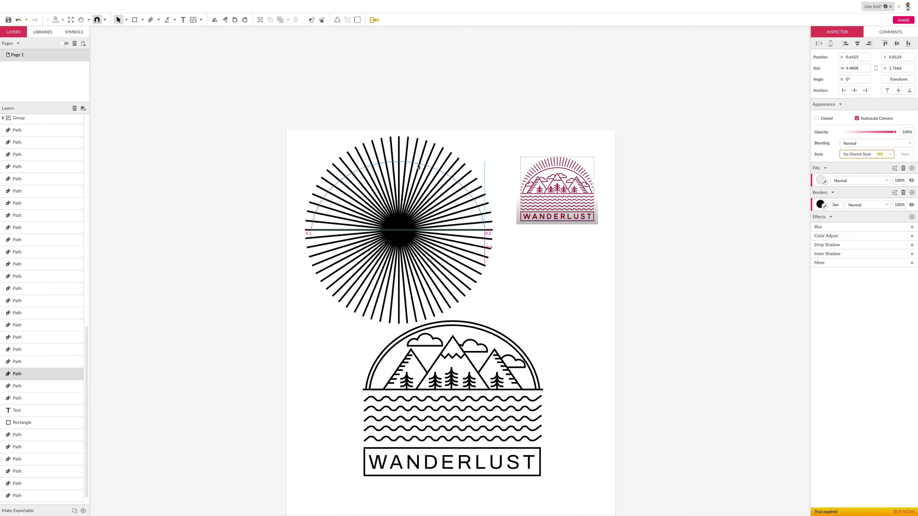
left_click(489, 329)
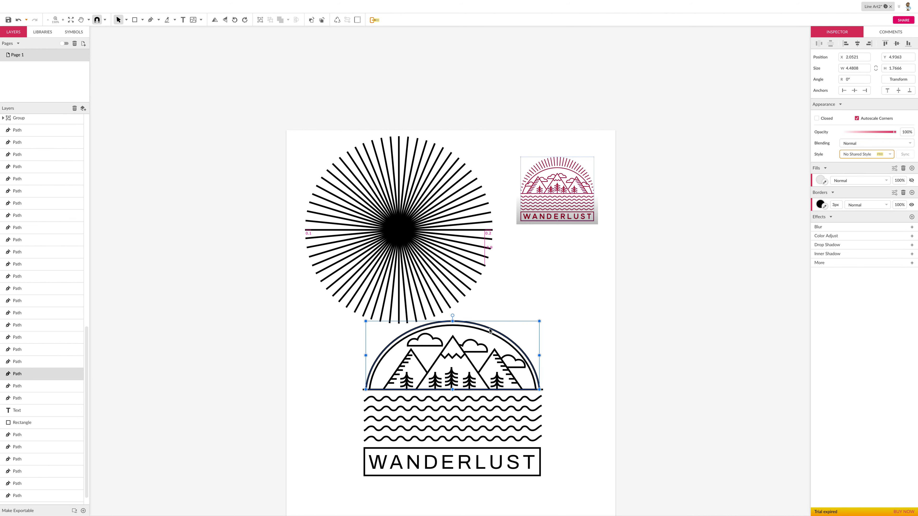
left_click_drag(489, 330, 436, 168)
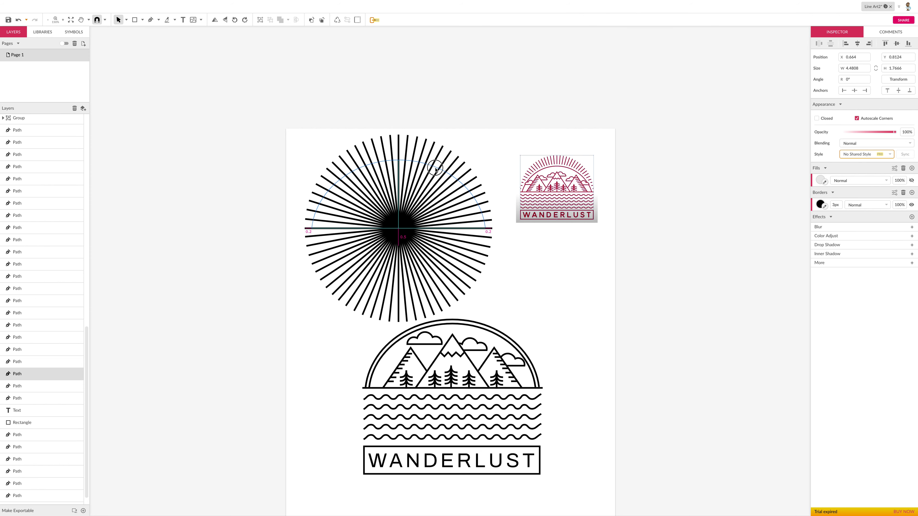
scroll(435, 169, "down", 1)
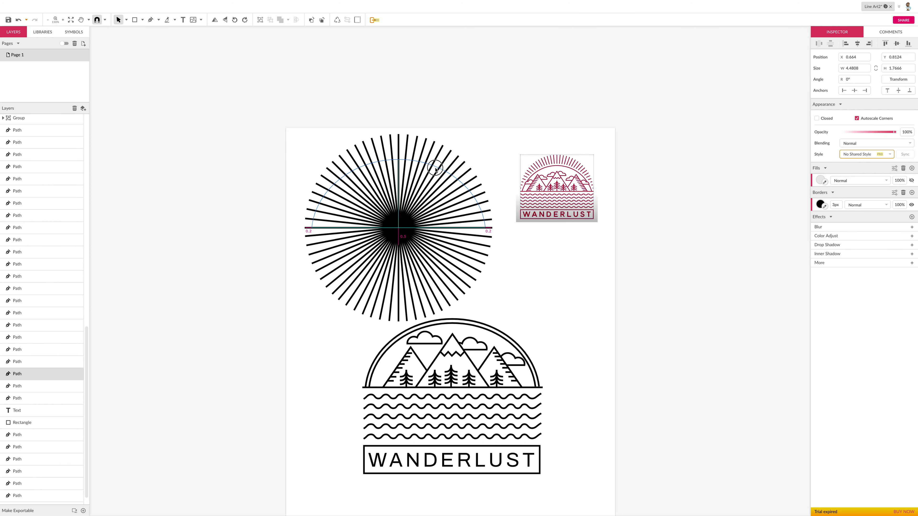
scroll(435, 169, "down", 1)
left_click(471, 144)
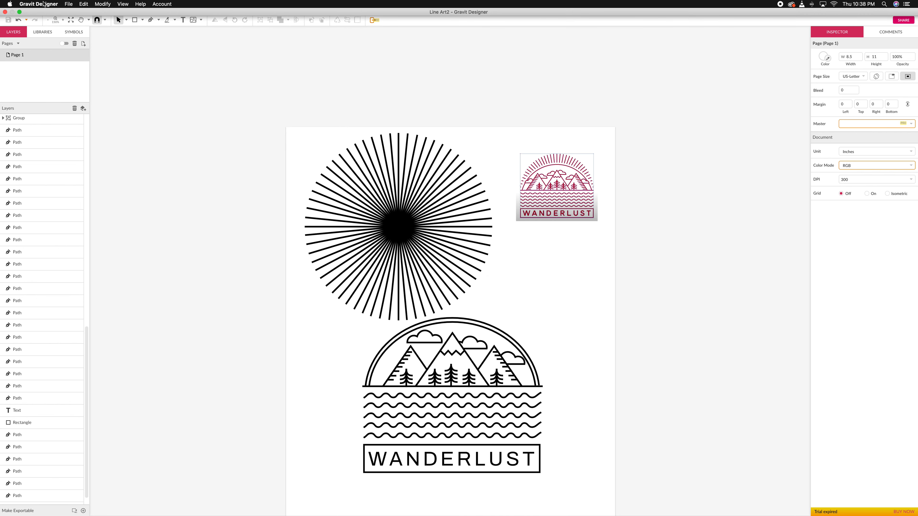
Step: Restart Gravit Designer and reopen the Line Art2 design from the cloud files
left_click(44, 3)
left_click(47, 49)
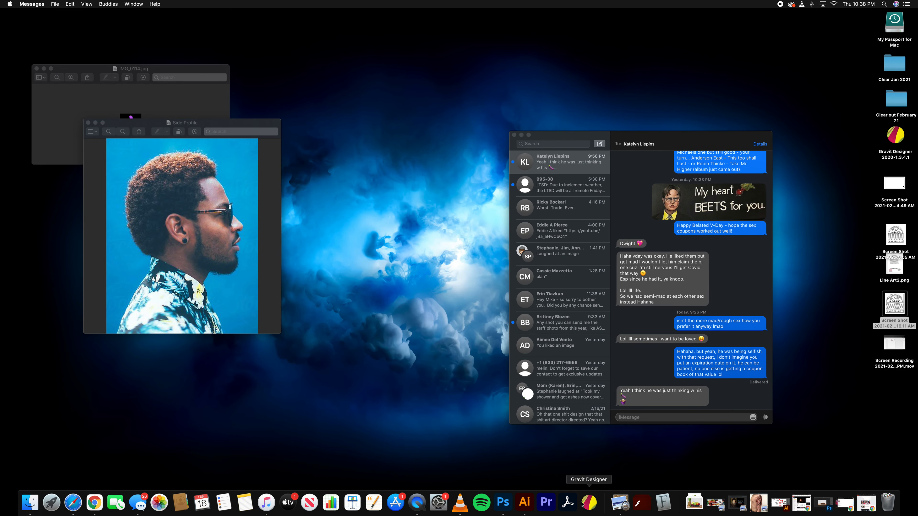
left_click(583, 504)
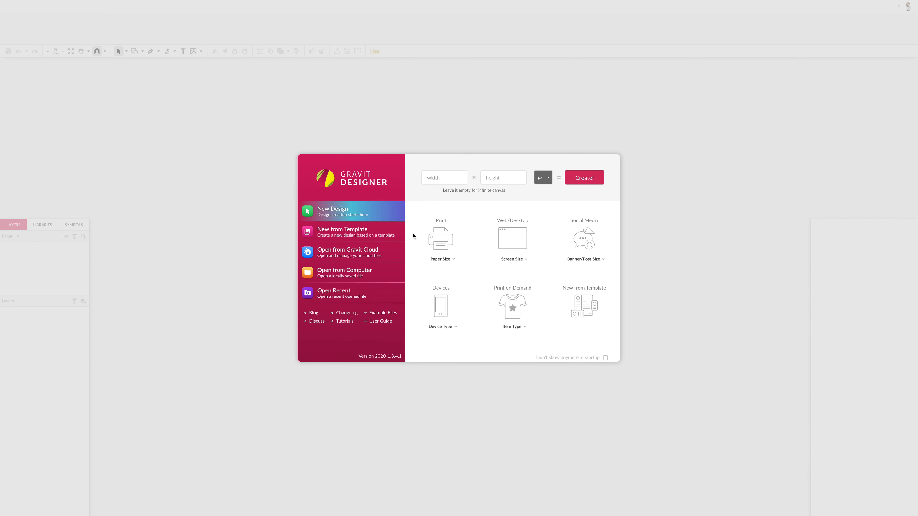
left_click(352, 252)
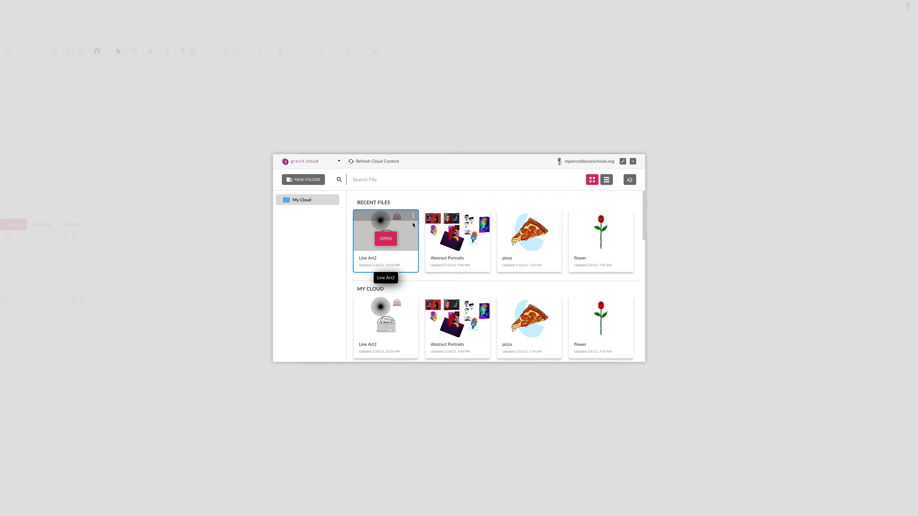
left_click(385, 238)
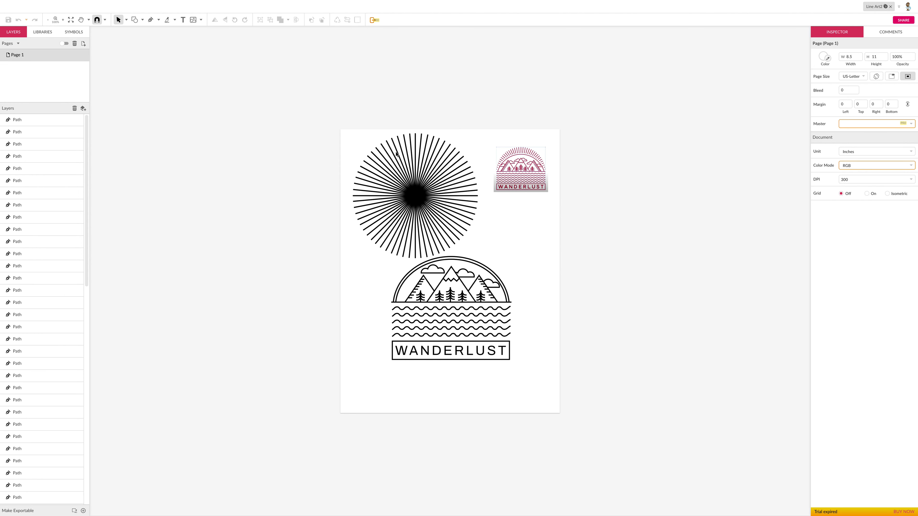
Step: Move the badge's outer semicircle onto the sunburst, centred with its base along the horizontal ray, at X 0.664 and Y 0.8124
key("ctrl+plus")
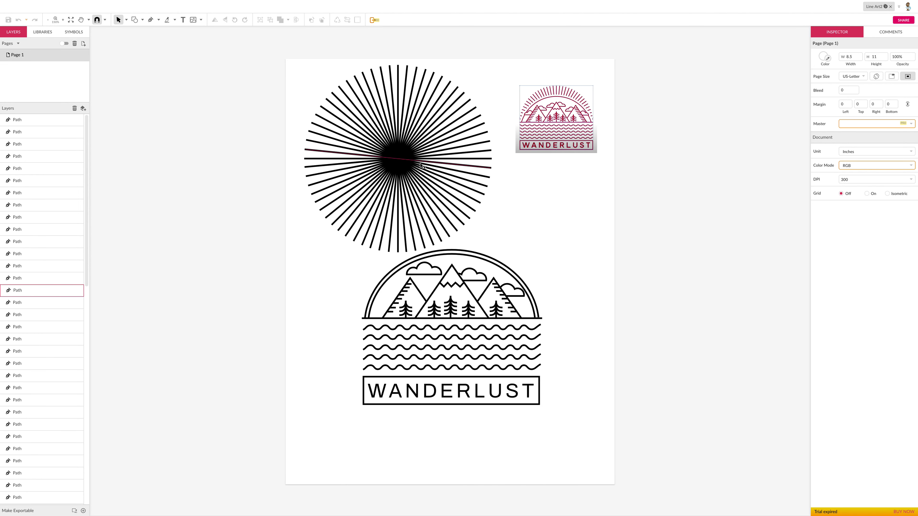
scroll(516, 153, "up", 1)
left_click(493, 289)
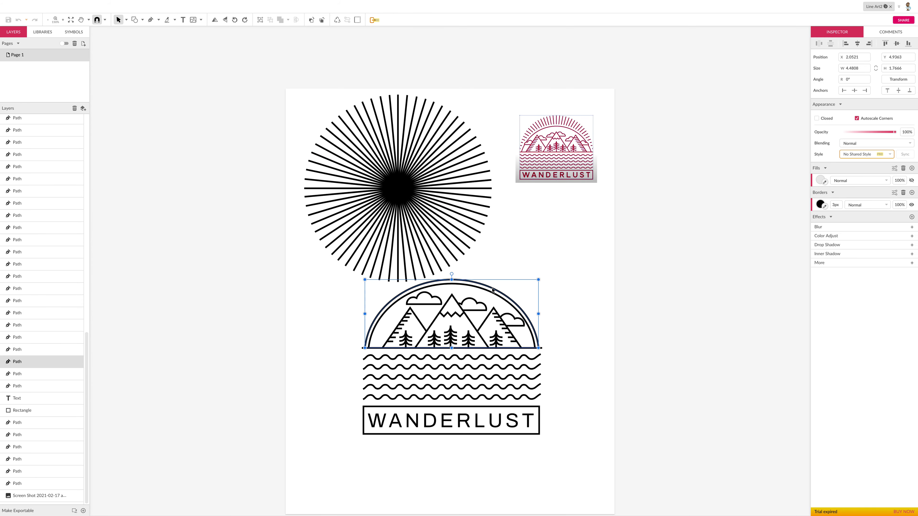
left_click_drag(493, 289, 440, 131)
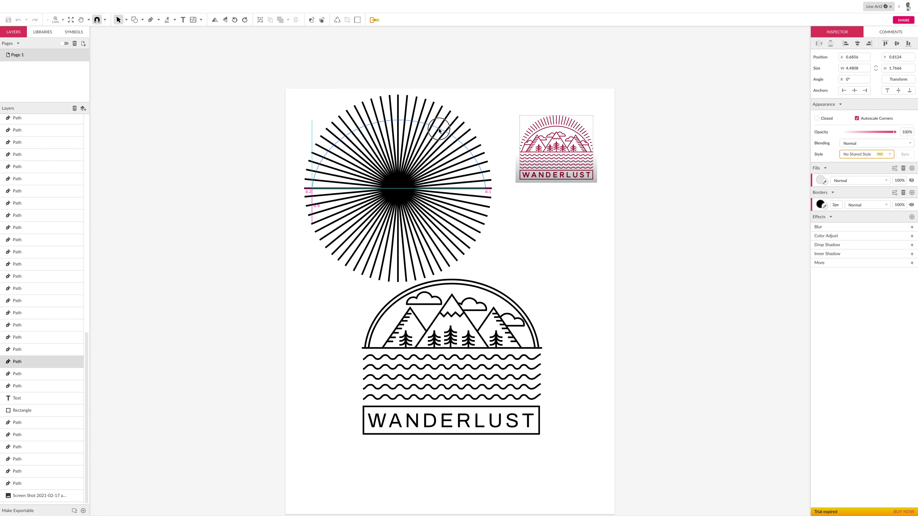
left_click_drag(440, 131, 439, 129)
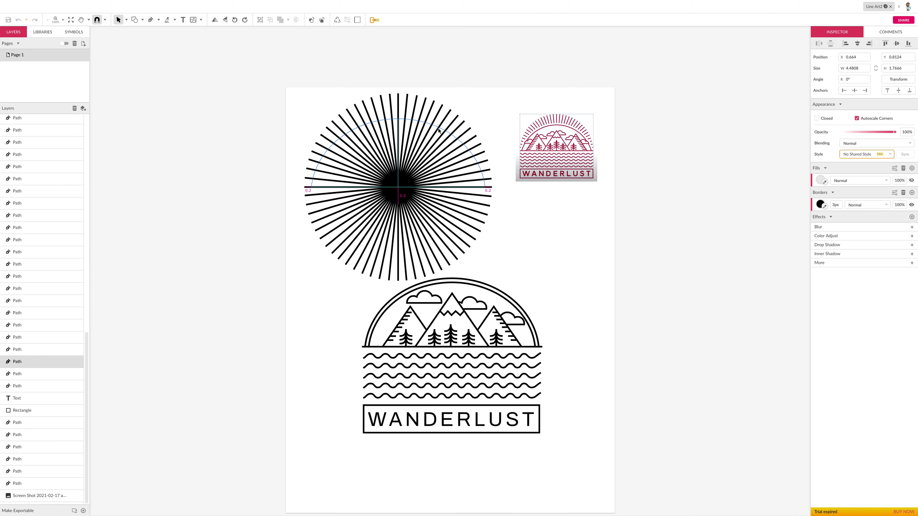
left_click(478, 114)
left_click_drag(500, 291, 446, 135)
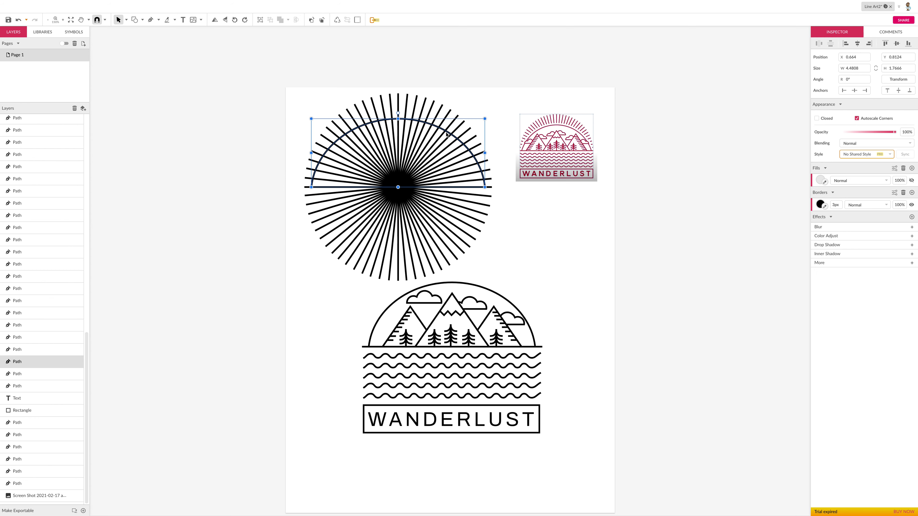
left_click(492, 152)
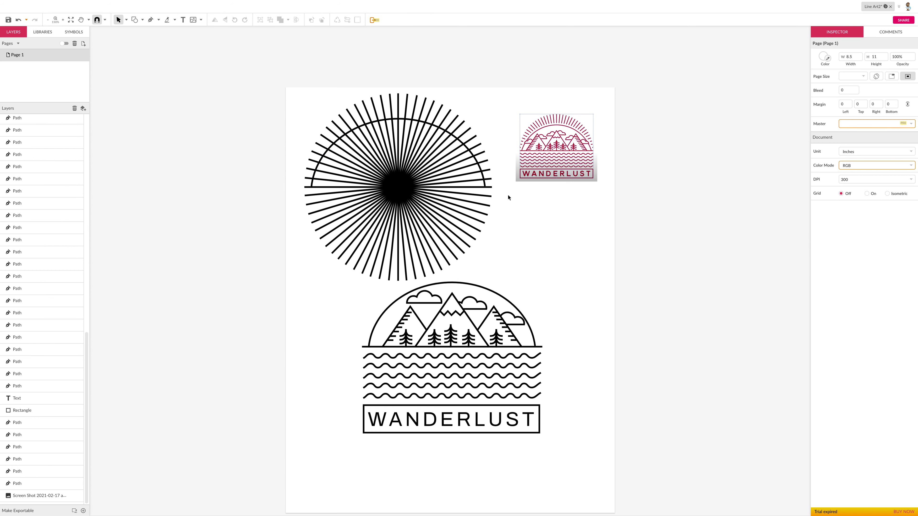
Step: Extend the outer semicircle with the Pen tool into a closed shape that runs around the sunburst's lower half, outside the ray ends
left_click(462, 142)
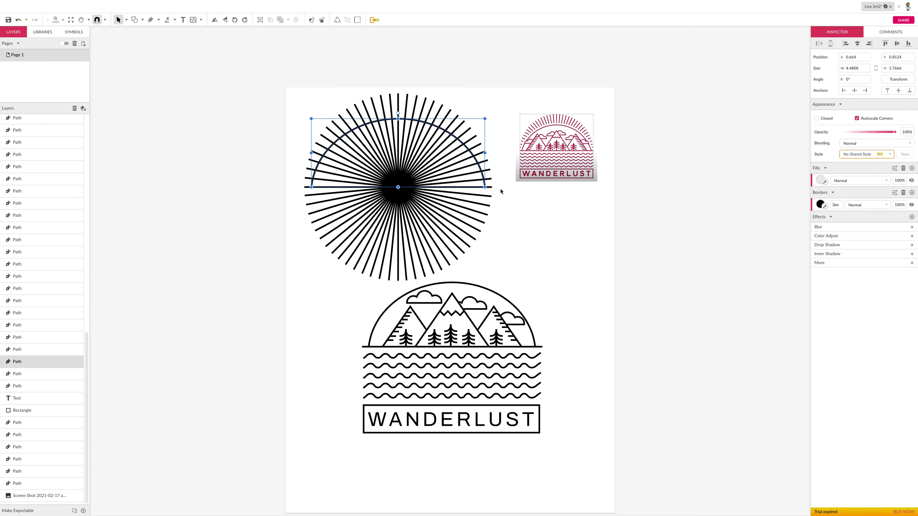
left_click(151, 20)
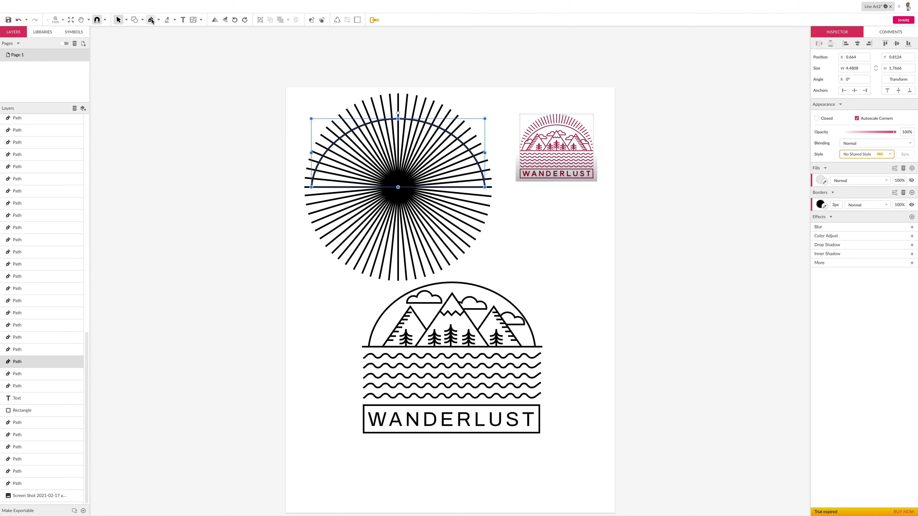
left_click(312, 188)
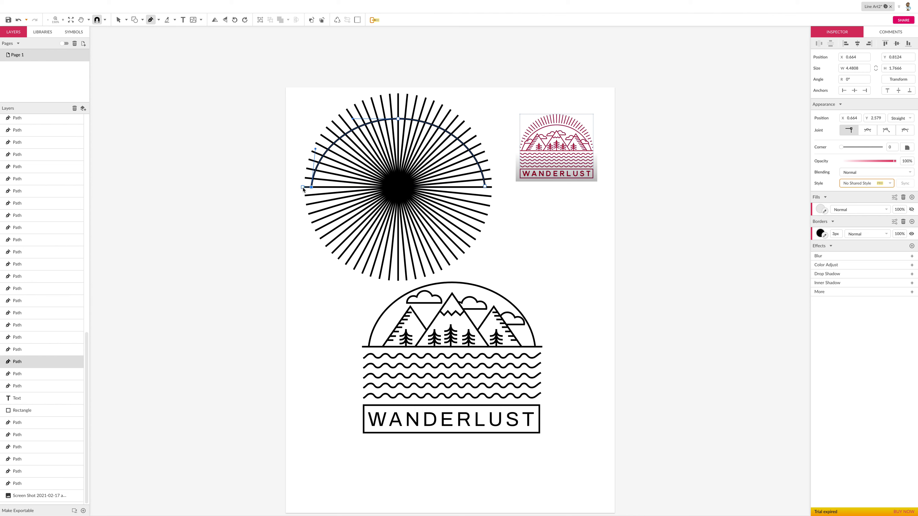
left_click(301, 187)
left_click(305, 238)
left_click(346, 278)
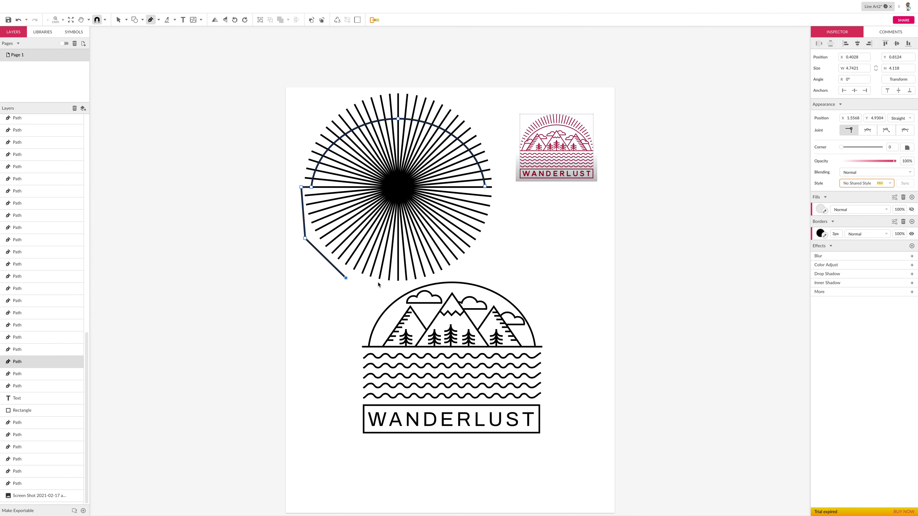
left_click(394, 285)
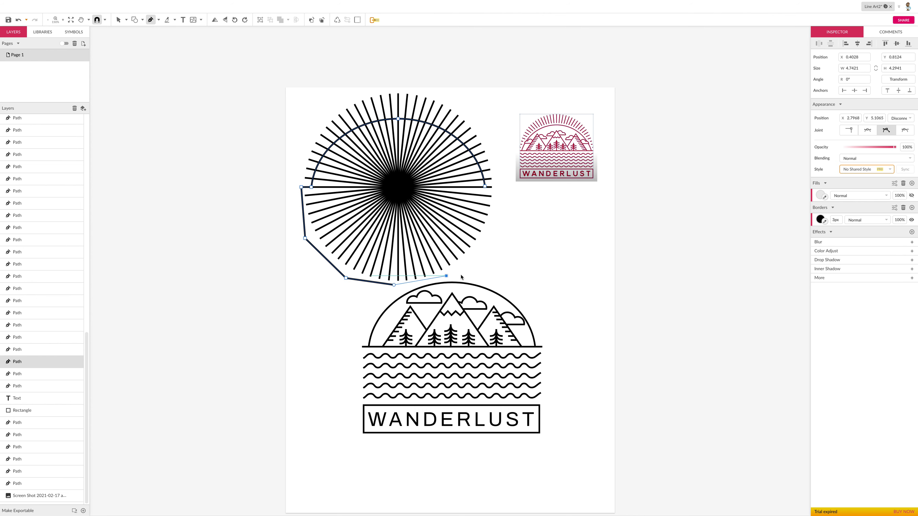
left_click(447, 276)
left_click(482, 246)
left_click(495, 203)
left_click(494, 187)
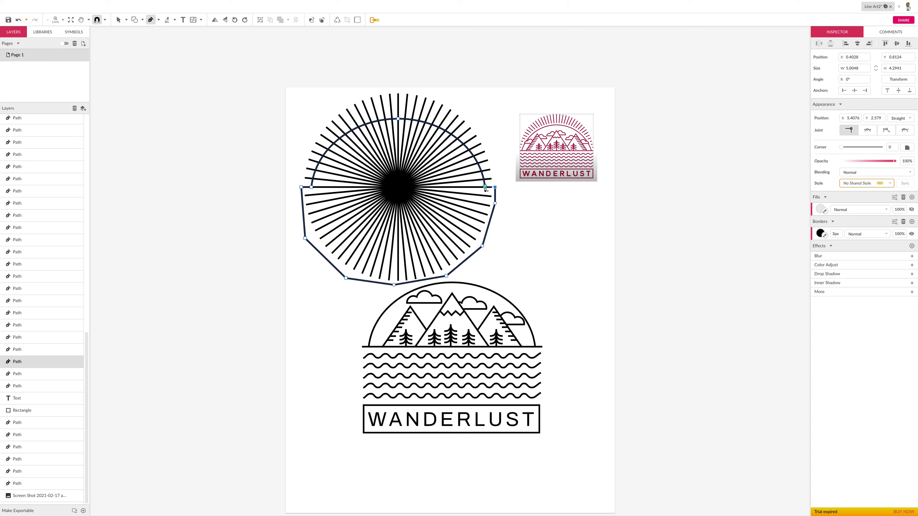
left_click(485, 187)
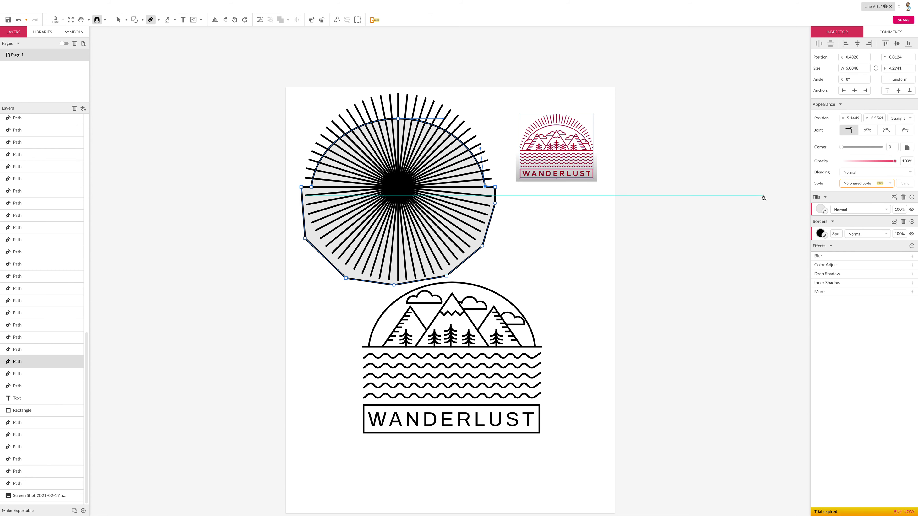
Step: Bring the closed shape to the front so it covers the sunburst's centre and lower rays
scroll(520, 147, "right", 1)
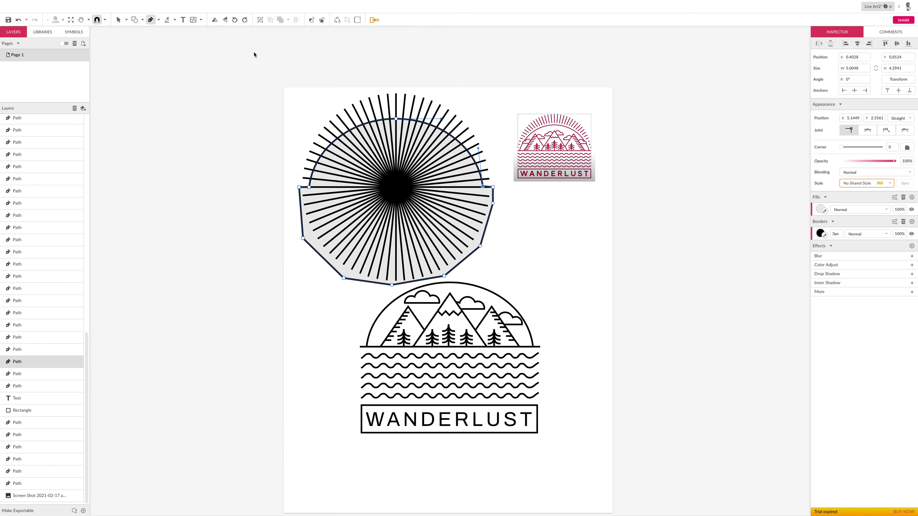
scroll(224, 83, "left", 1)
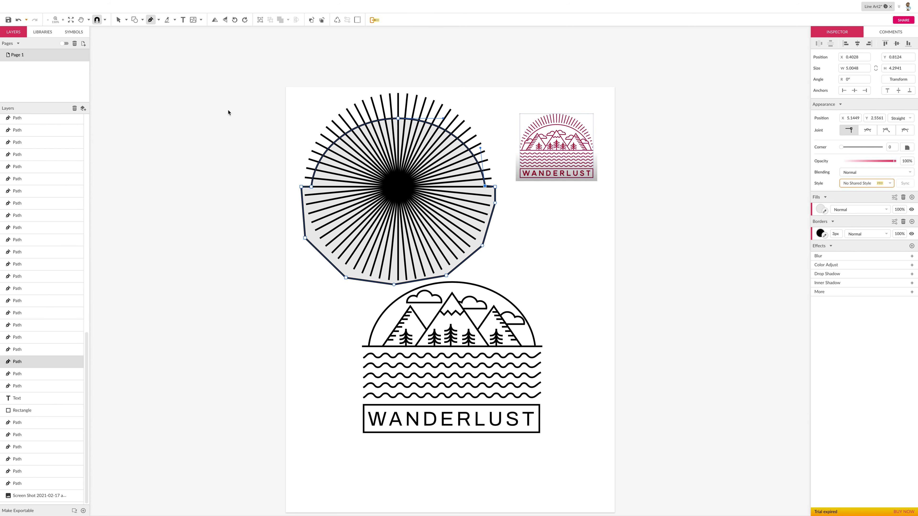
scroll(181, 72, "up", 1)
left_click(118, 20)
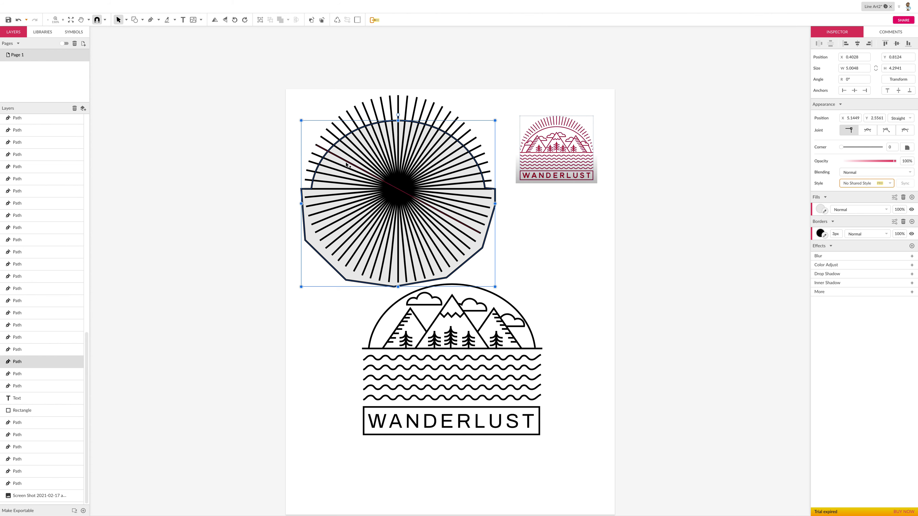
right_click(307, 196)
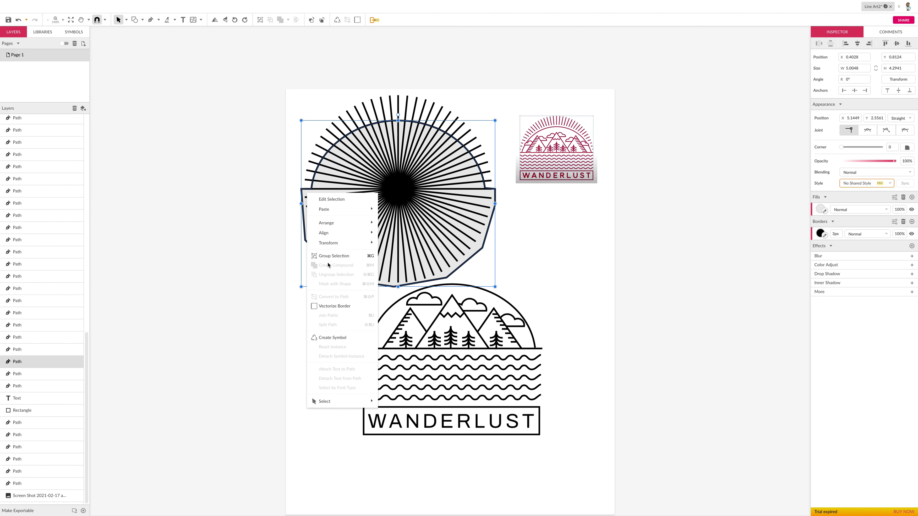
mouse_move(341, 227)
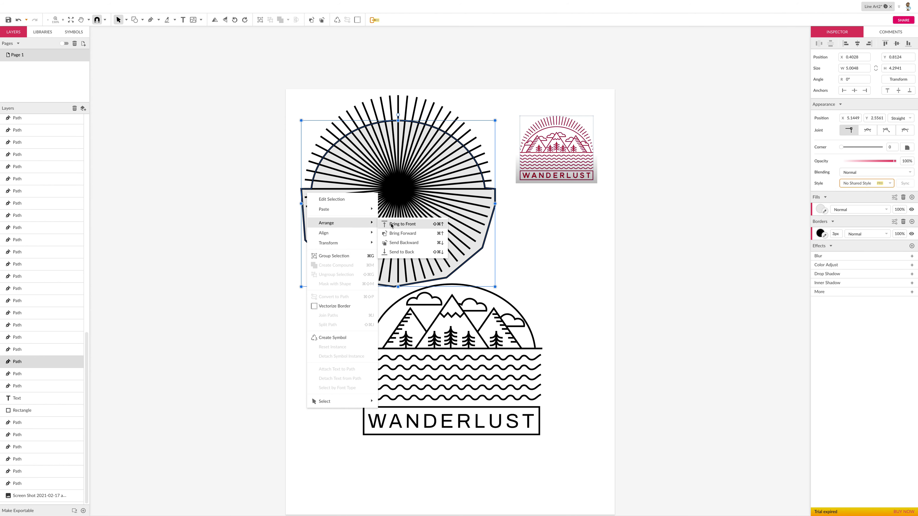
left_click(392, 224)
left_click(277, 147)
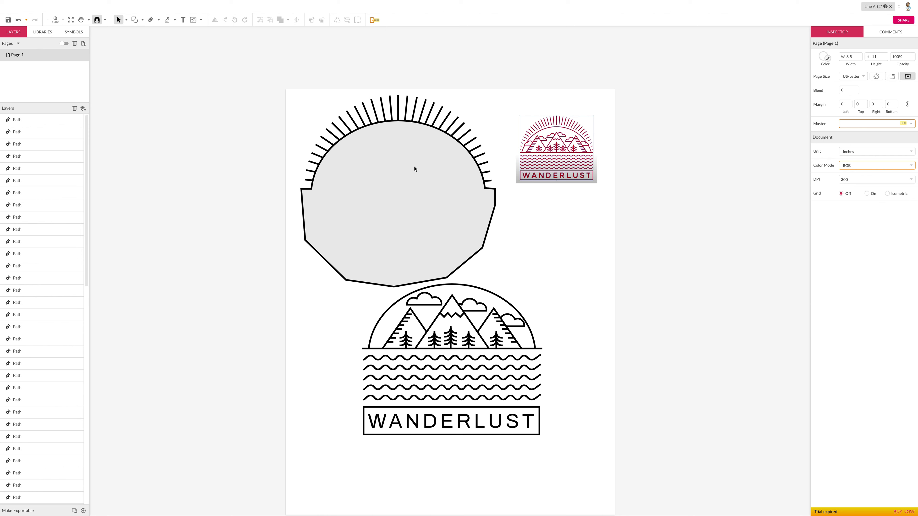
Step: Fill the closed shape covering the sunburst with white (#FFFFFF) and hide its border
left_click(440, 197)
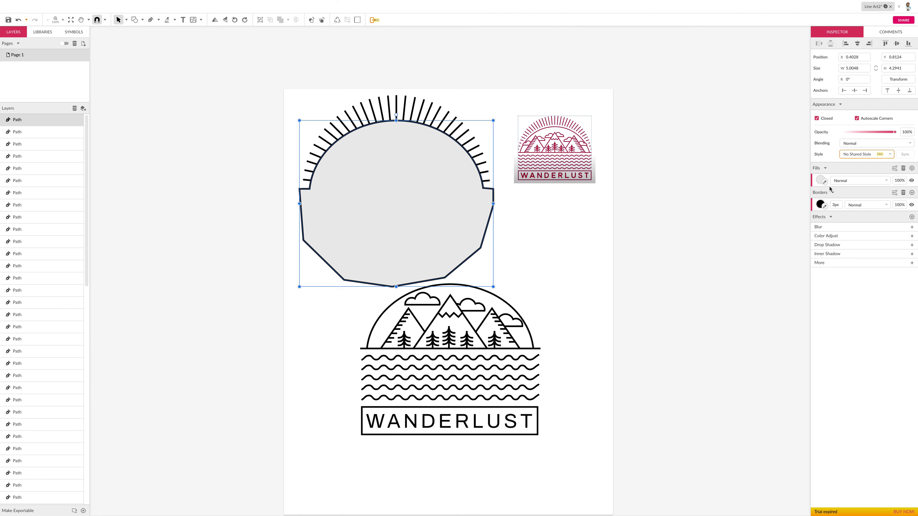
left_click(820, 180)
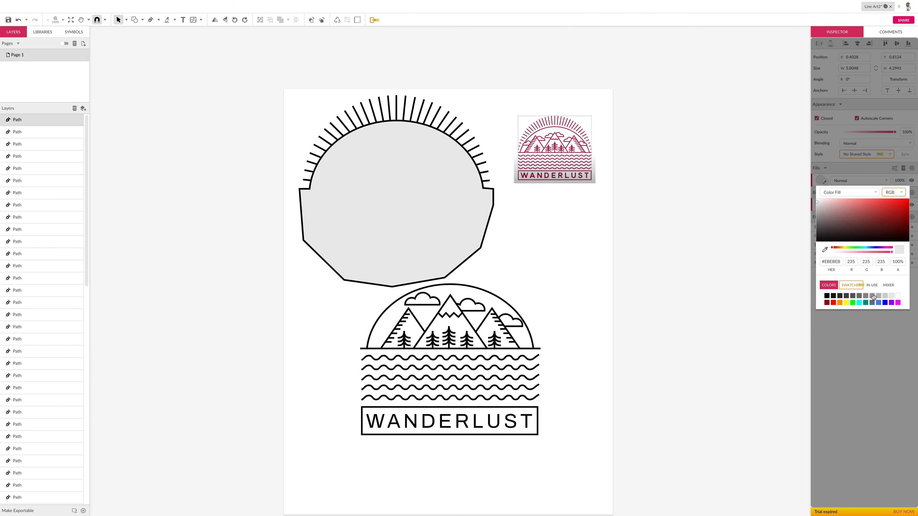
left_click(898, 296)
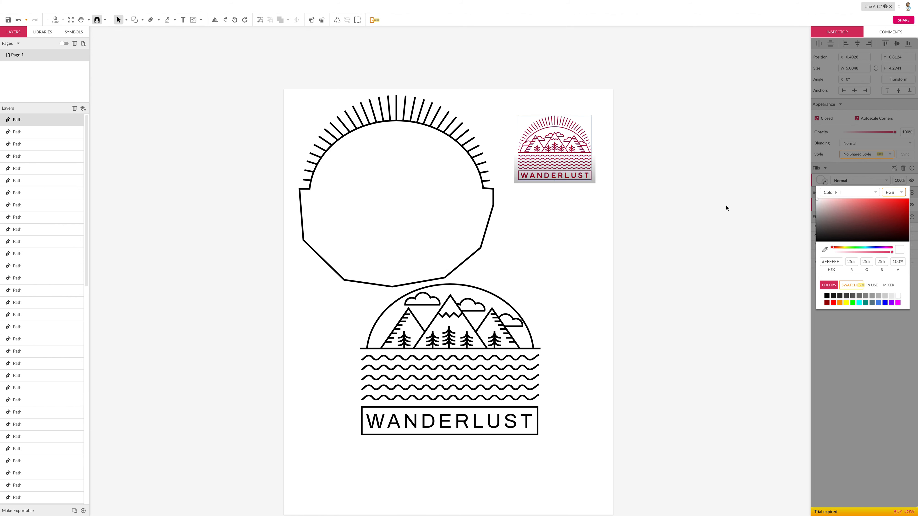
left_click(438, 194)
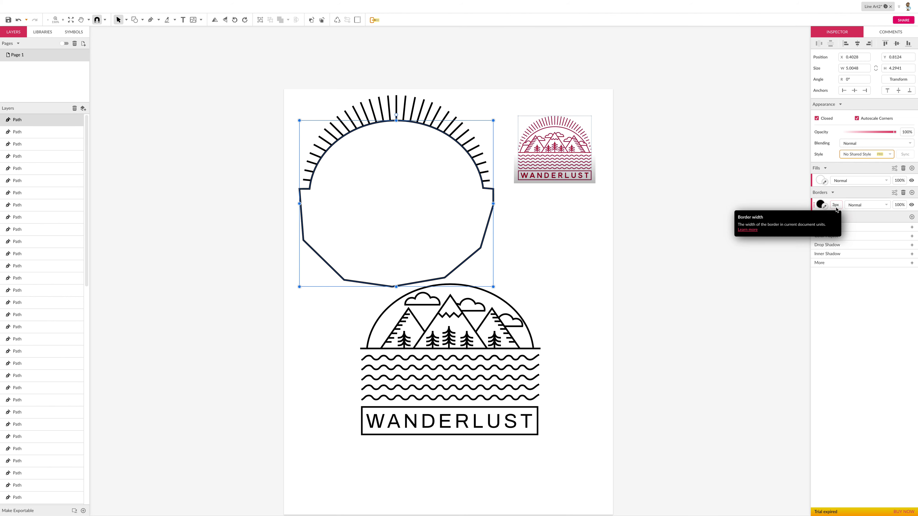
left_click(911, 205)
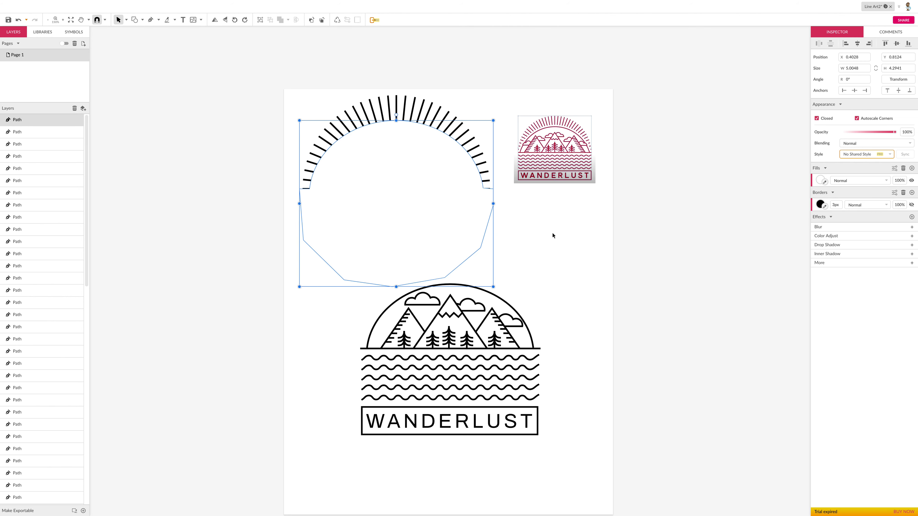
left_click(536, 220)
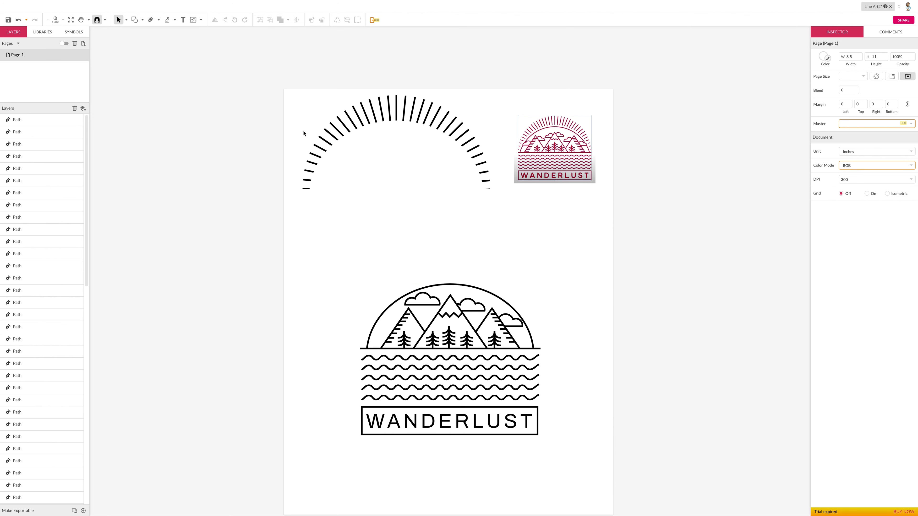
Step: Nudge the white shape's four corner points beside the semicircle's base upward to cover the horizontal ray, with the inner right point at Y 2.5144
left_click(127, 20)
left_click(144, 39)
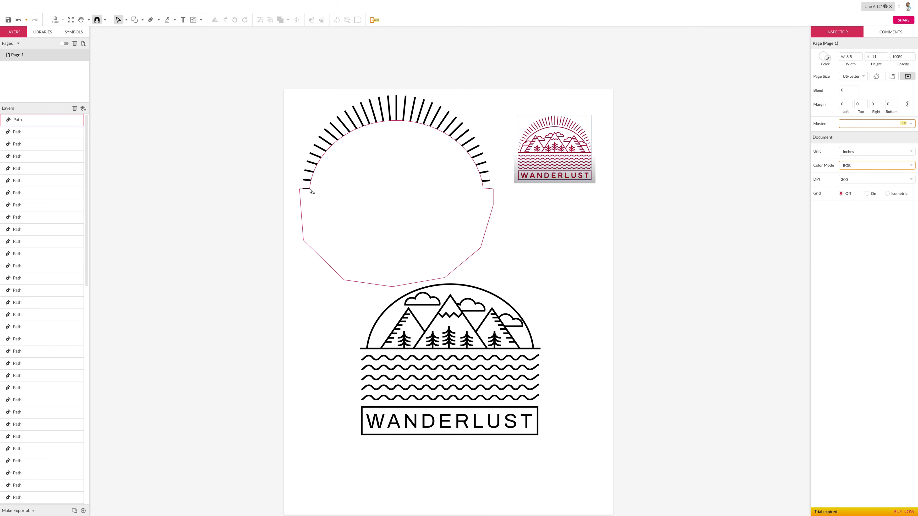
left_click(311, 191)
left_click(309, 190)
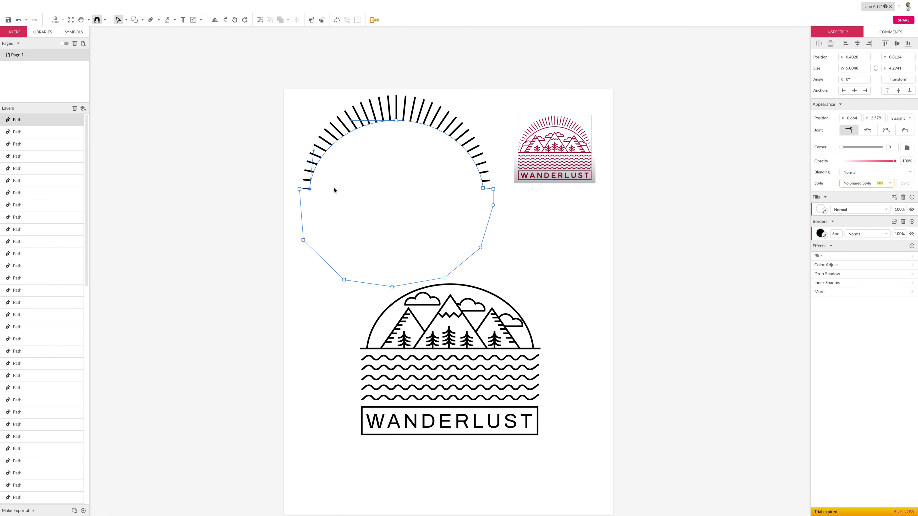
key("Up")
key("Up")
key("Up")
key("Up")
left_click(299, 189)
key("Up")
left_click(494, 189)
key("Up")
key("Up")
left_click(483, 188)
key("Up")
key("Up")
key("Up")
key("Up")
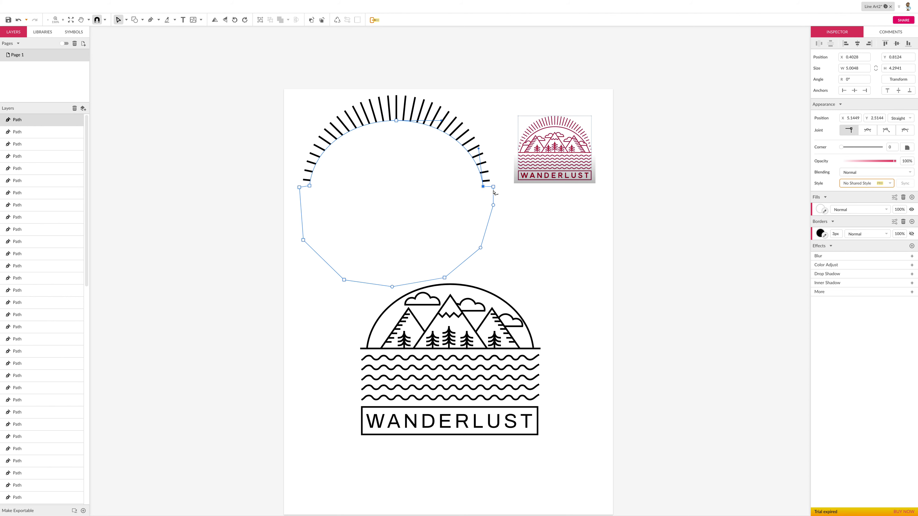
left_click(318, 105)
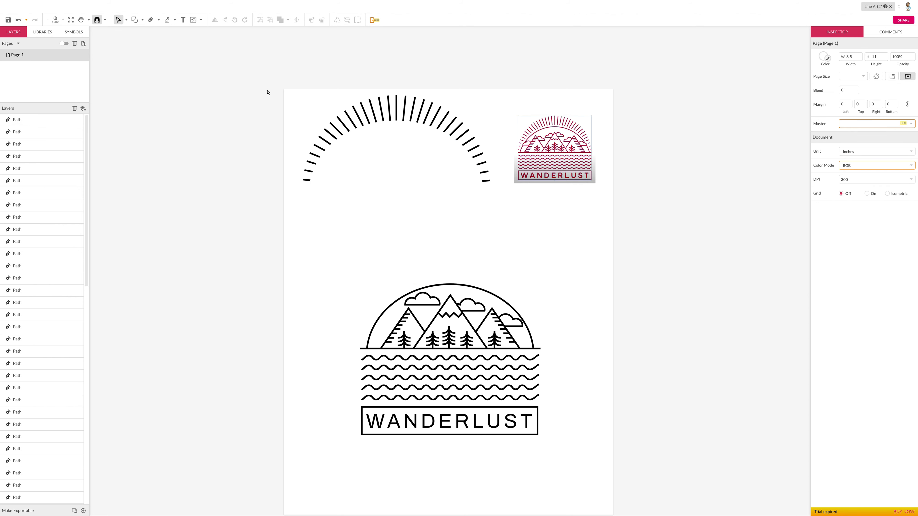
left_click_drag(305, 106, 307, 107)
Step: Select all sunburst lines together with the white covering shape and group them
left_click(126, 19)
left_click(137, 32)
left_click_drag(297, 100, 477, 232)
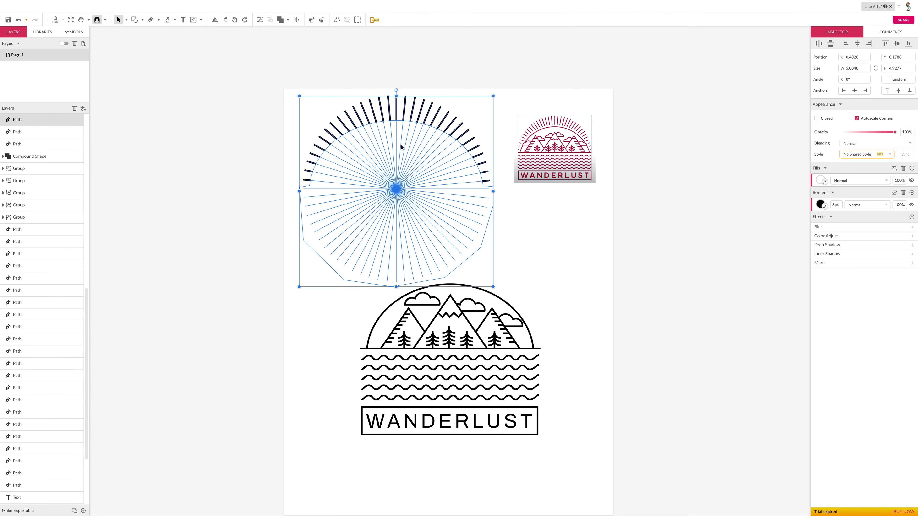
left_click_drag(272, 87, 491, 265)
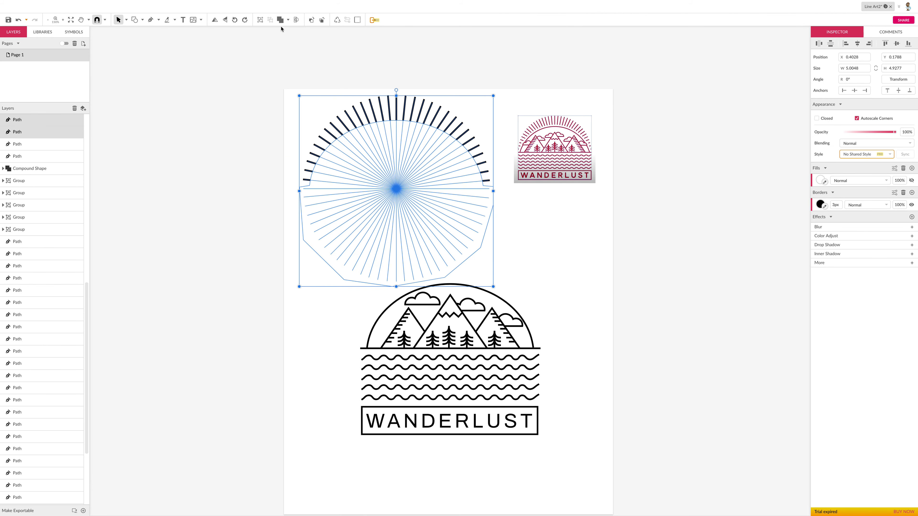
left_click(260, 20)
left_click(318, 84)
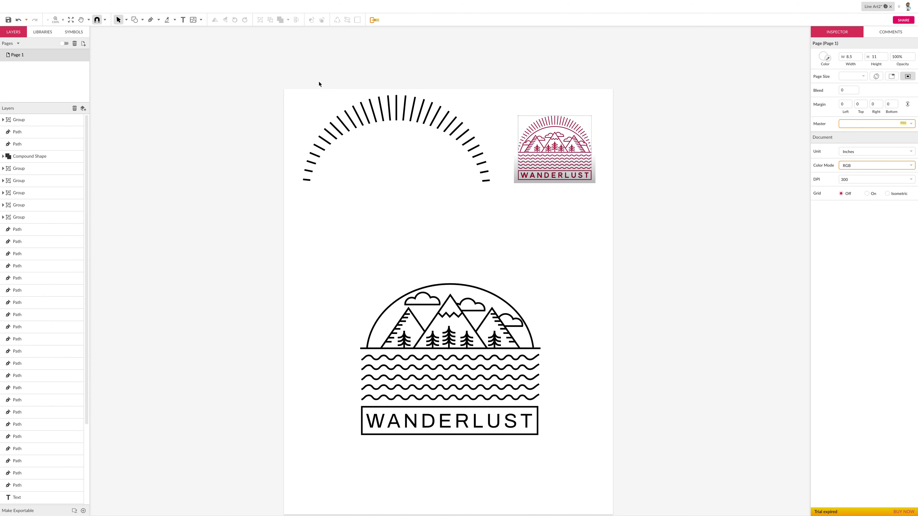
Step: Move the sunburst group over the badge, centred around the mountain semicircle, at X 1.7901 and Y 4.3223
left_click(434, 209)
left_click_drag(434, 209, 450, 276)
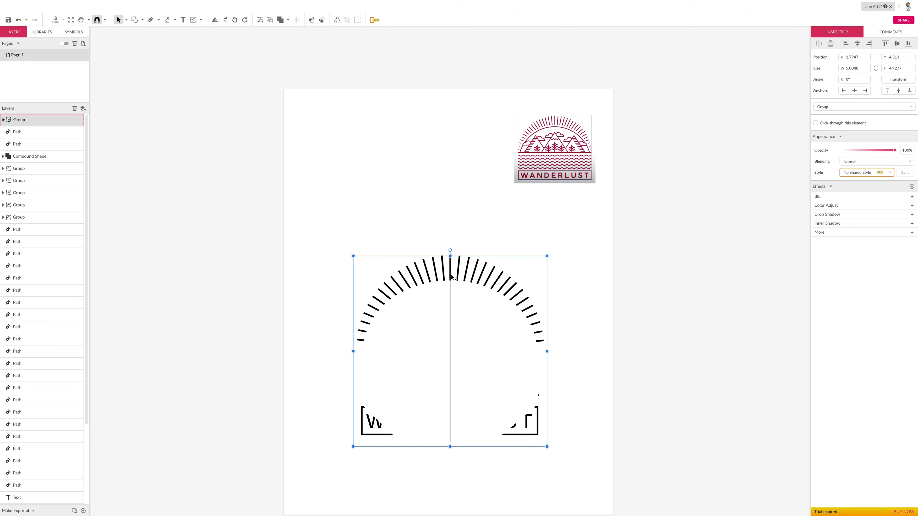
right_click(461, 290)
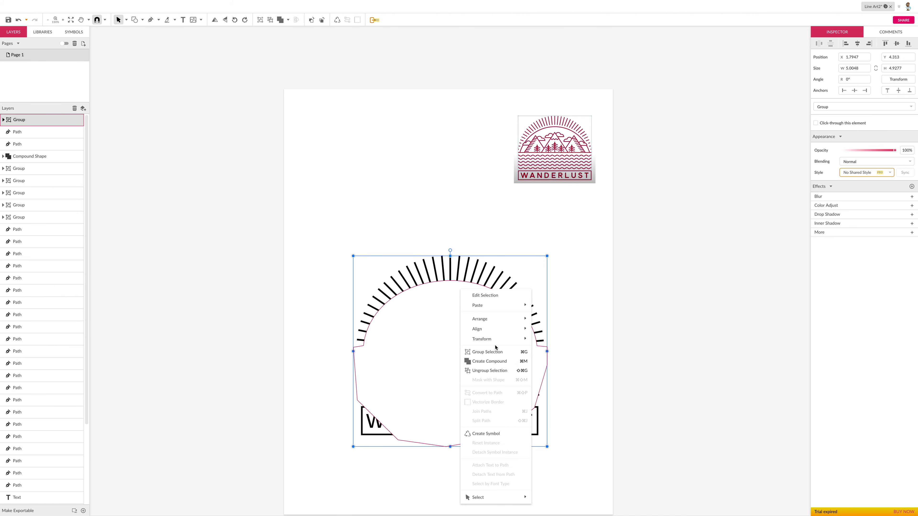
mouse_move(478, 320)
left_click(316, 266)
left_click(452, 295)
Step: Send the sunburst group to the back, behind the badge artwork
right_click(470, 313)
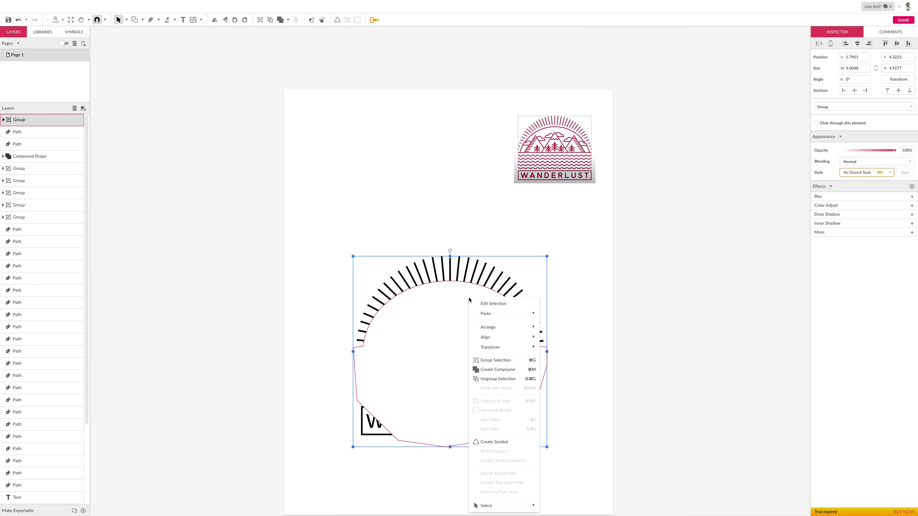
mouse_move(497, 339)
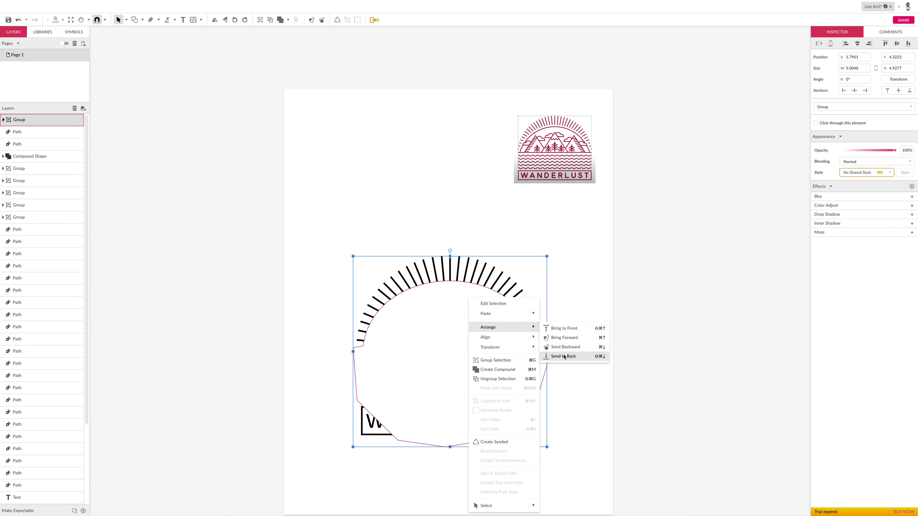
left_click(564, 357)
left_click(577, 315)
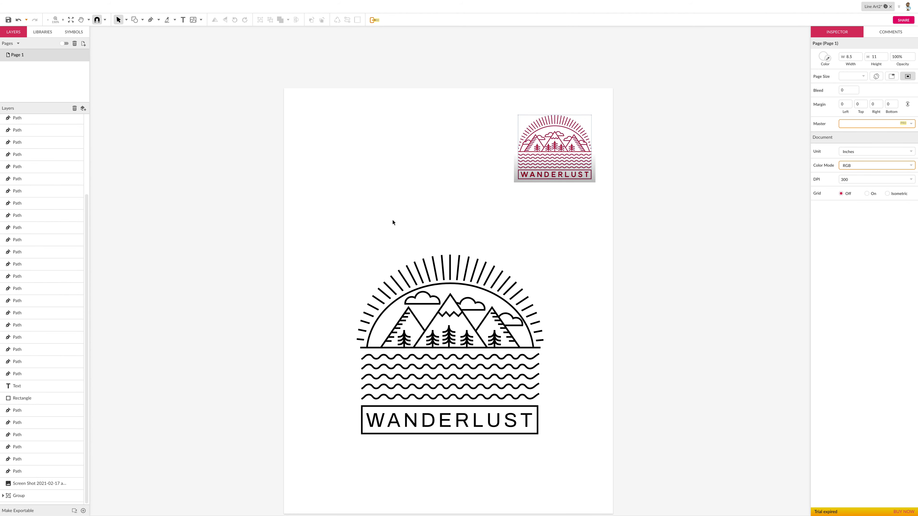
Step: Select the whole badge artwork, from the sun rays down to the WANDERLUST banner
scroll(385, 242, "down", 1)
scroll(386, 246, "down", 3)
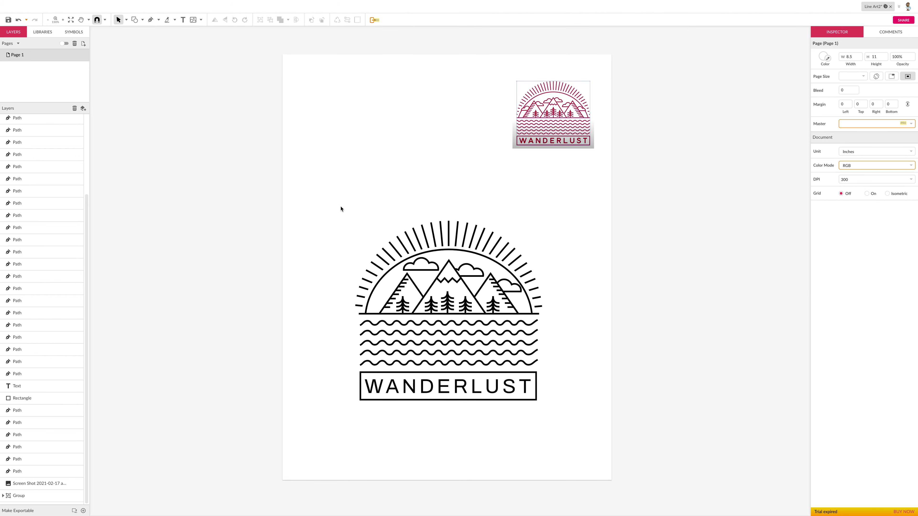
scroll(348, 212, "right", 1)
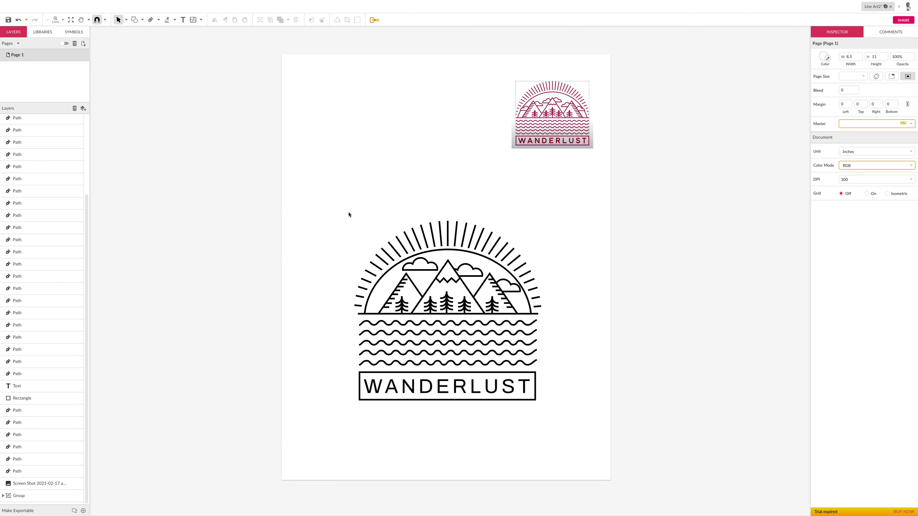
left_click_drag(328, 202, 535, 384)
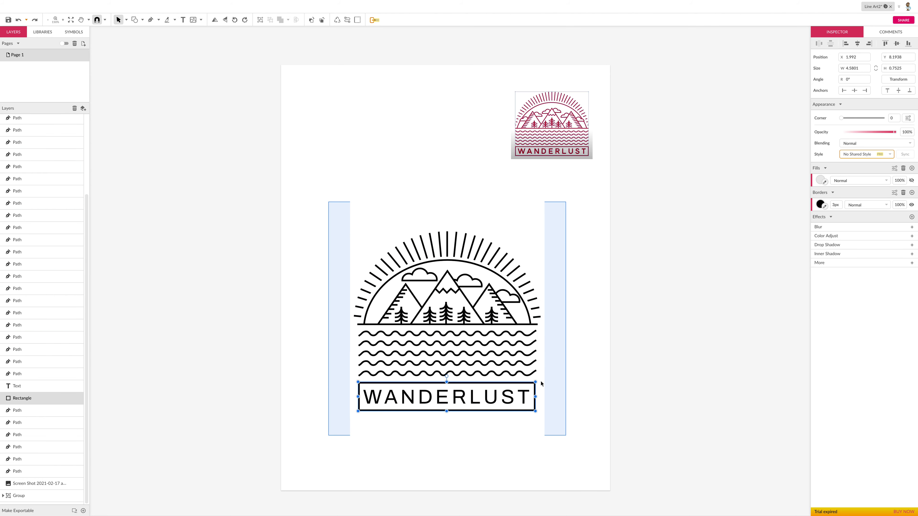